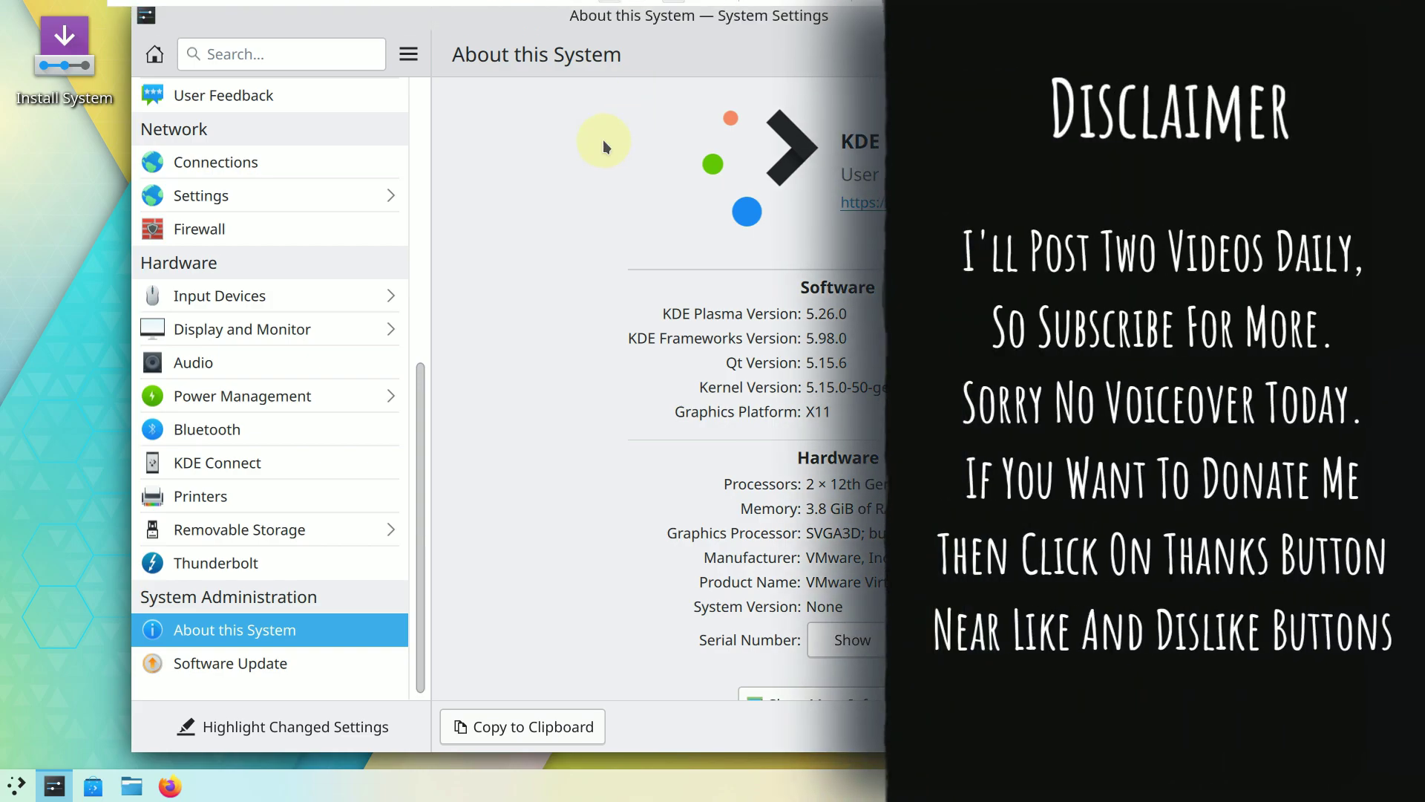
# Move the settings window down and select Breeze Twilight on the Appearance global theme page.
pyautogui.moveTo(599, 33); pyautogui.dragTo(601, 50)
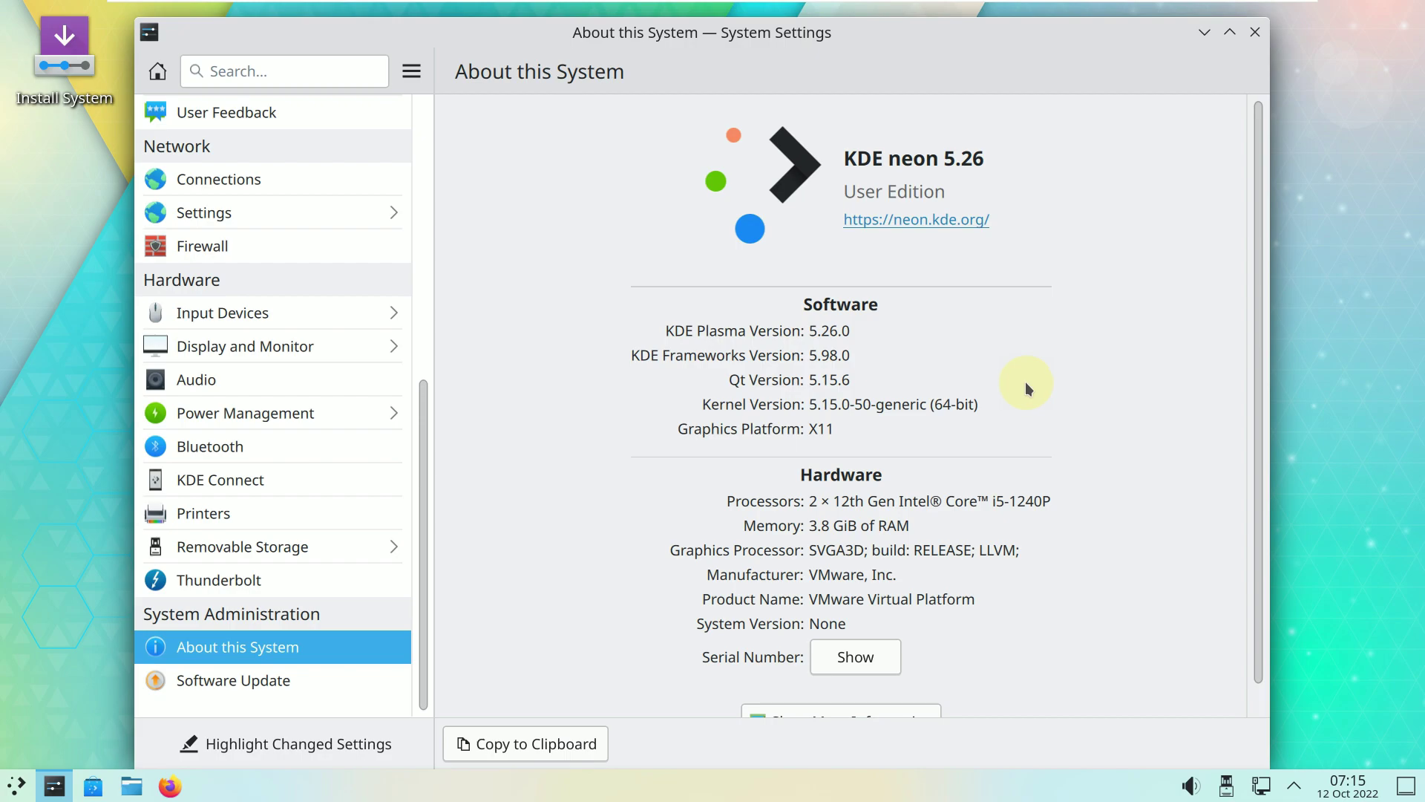
pyautogui.scroll(-1, 965, 520)
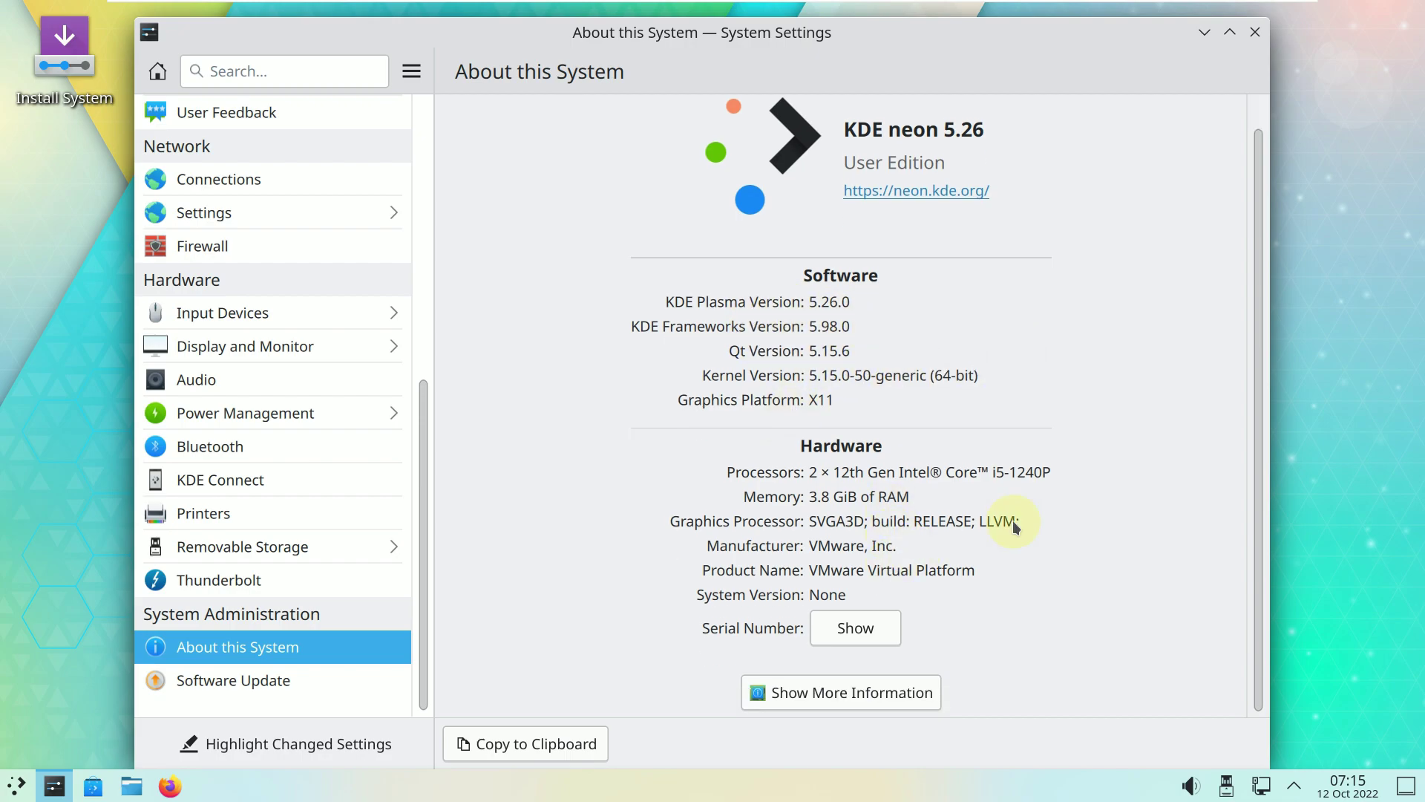
pyautogui.scroll(1, 953, 503)
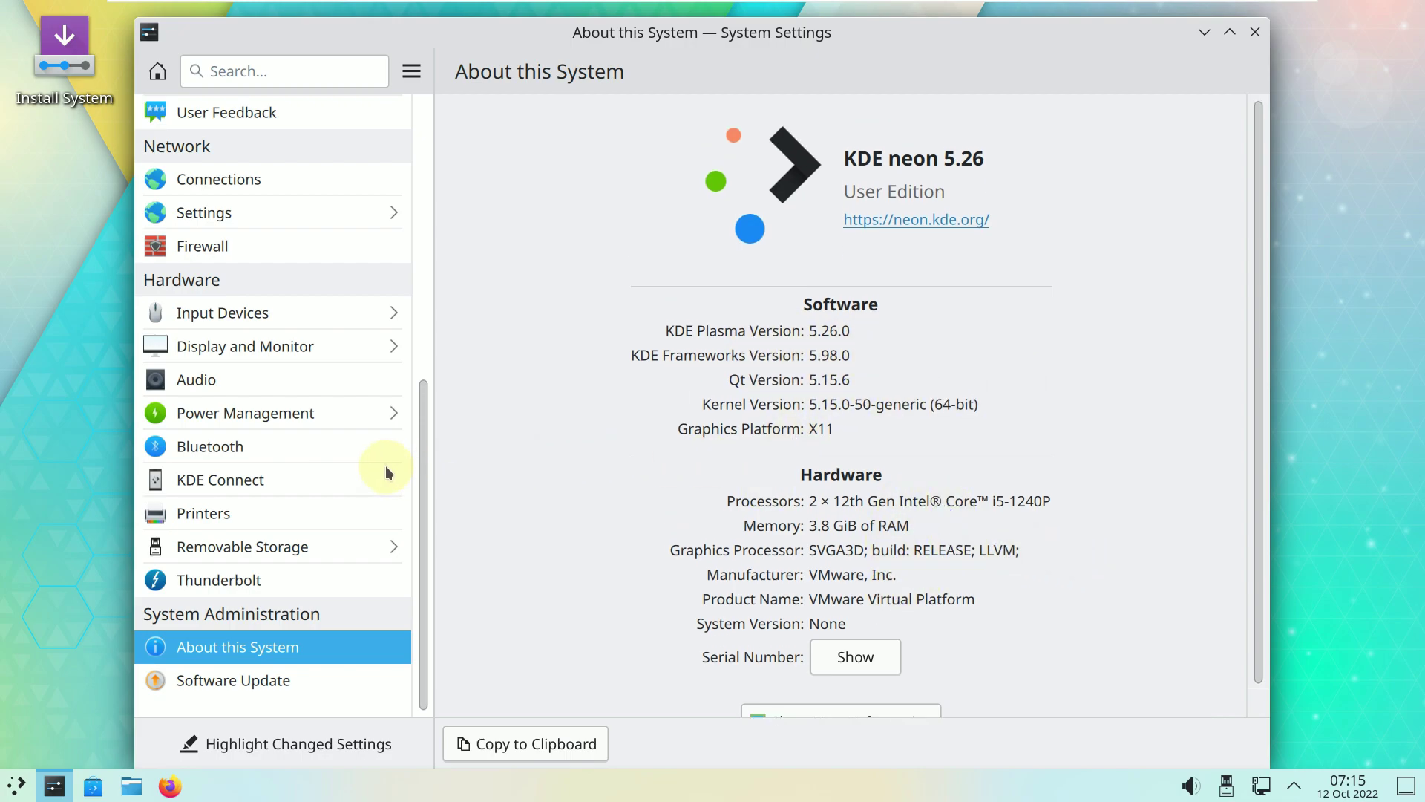
pyautogui.scroll(5, 385, 468)
pyautogui.click(314, 113)
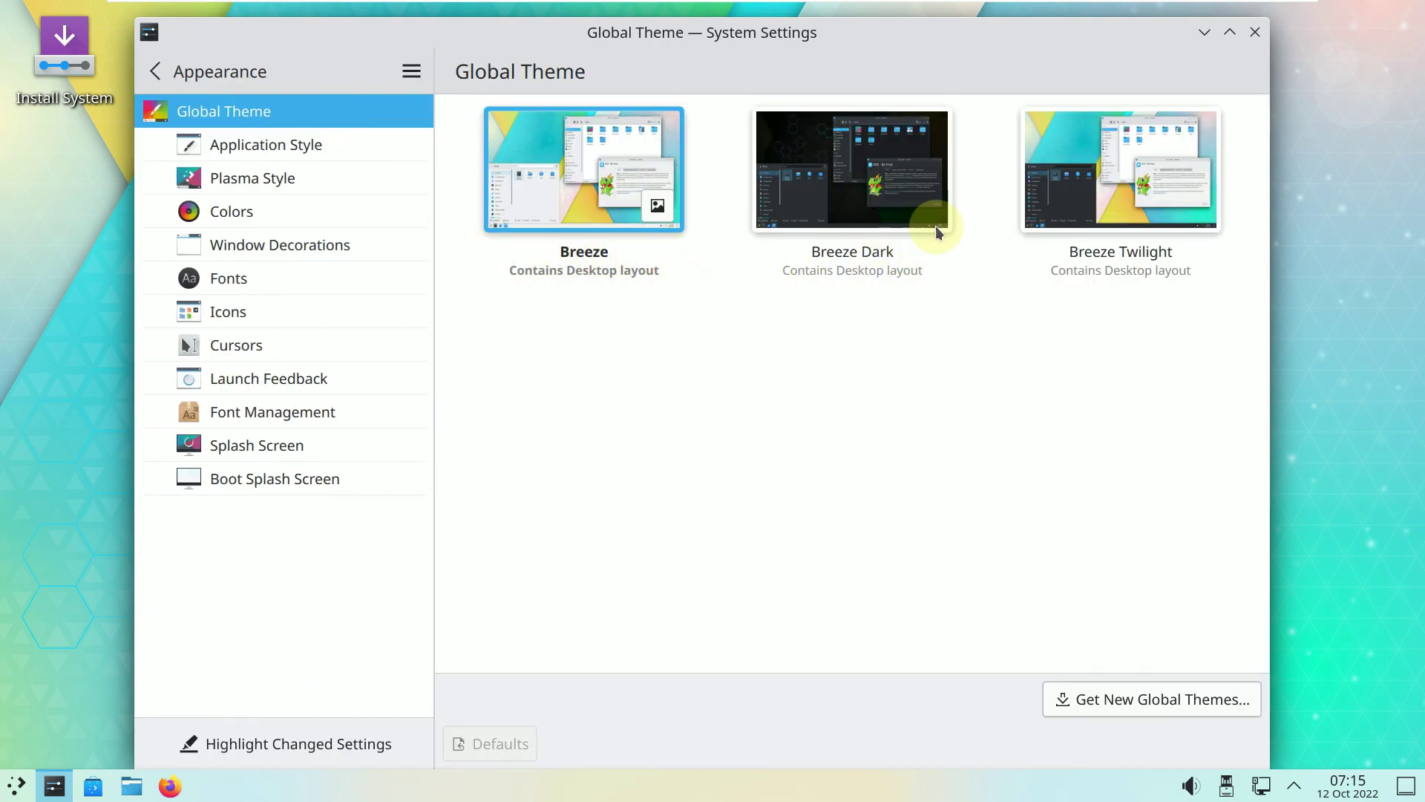
pyautogui.click(1133, 188)
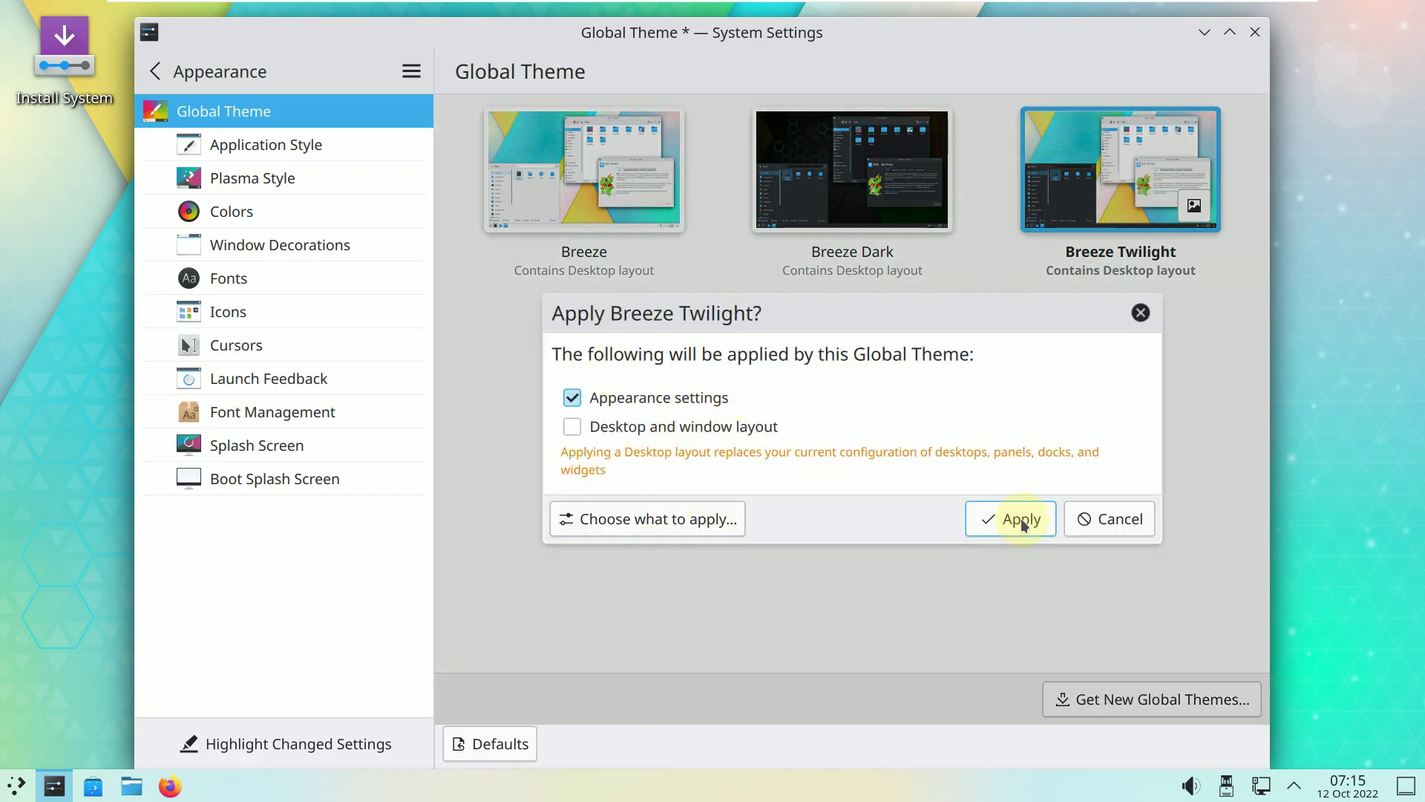
# Include the desktop and window layout, apply the theme, and check the Application Launcher.
pyautogui.click(714, 429)
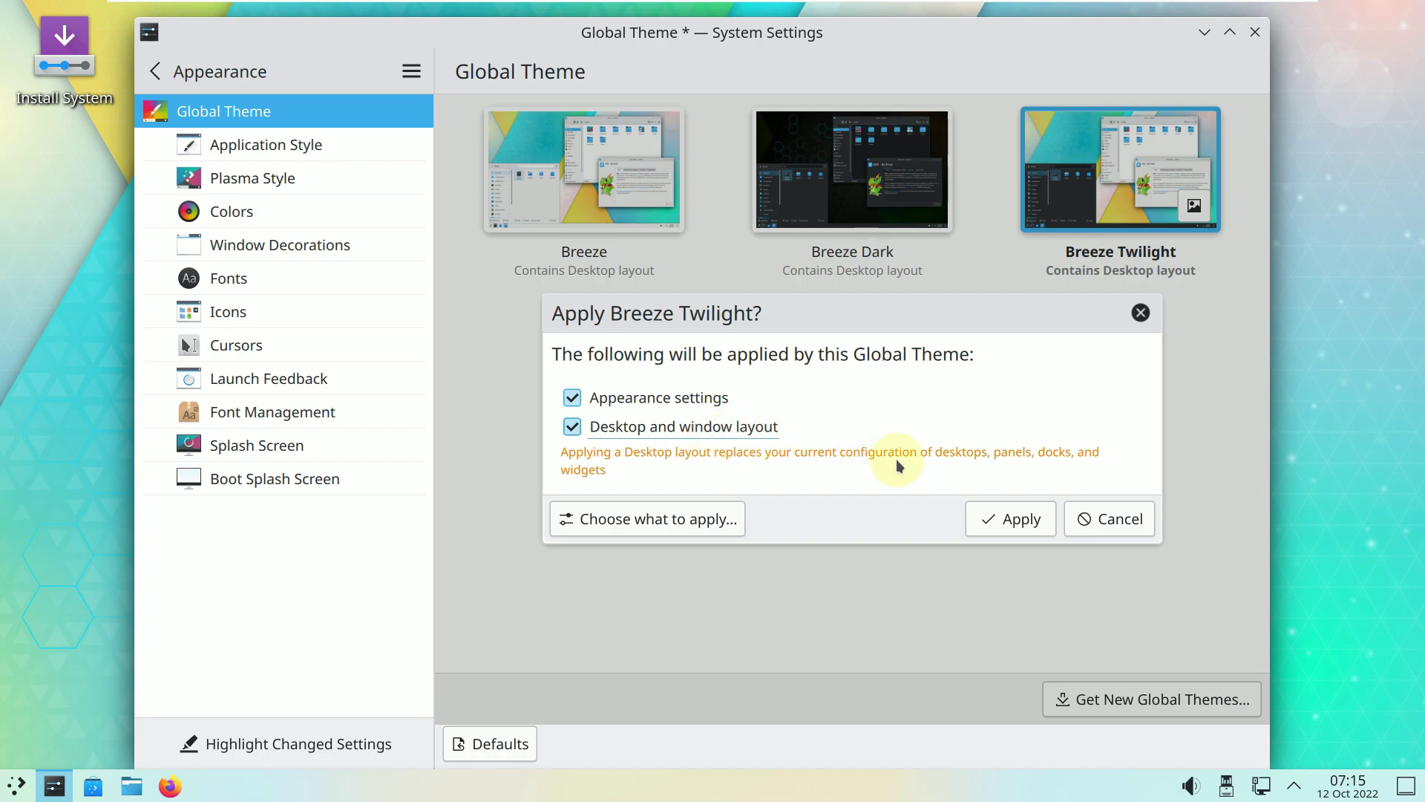
pyautogui.click(992, 517)
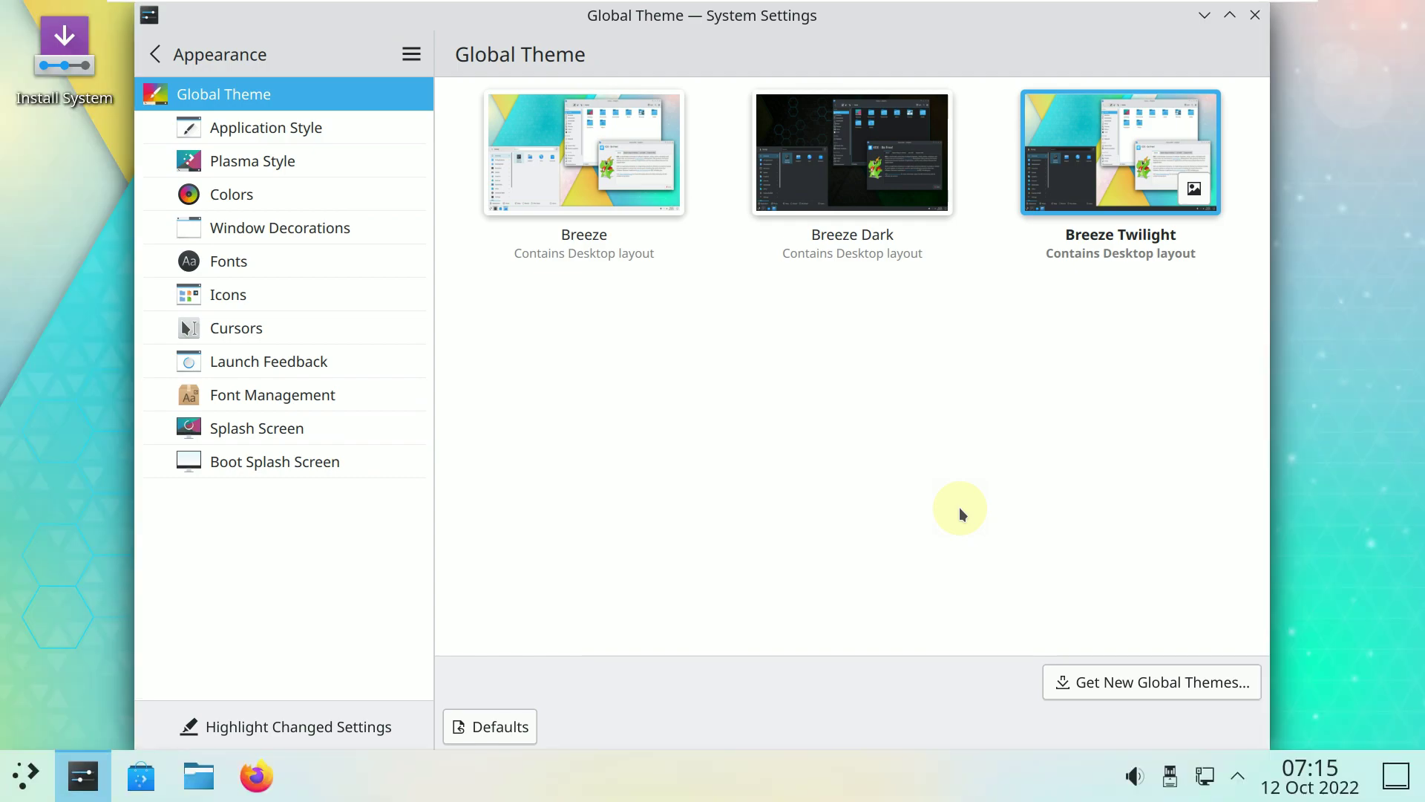
pyautogui.click(30, 776)
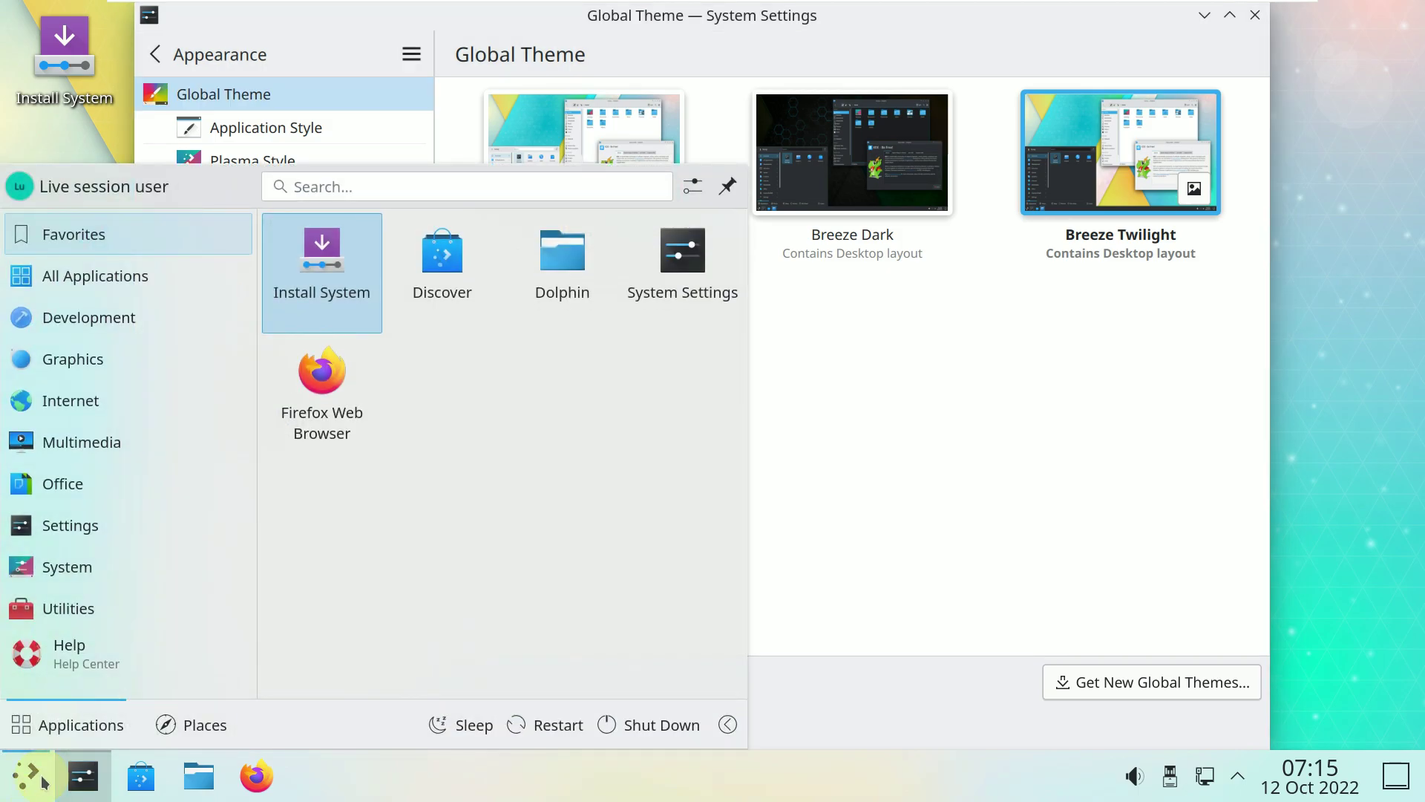
pyautogui.click(30, 775)
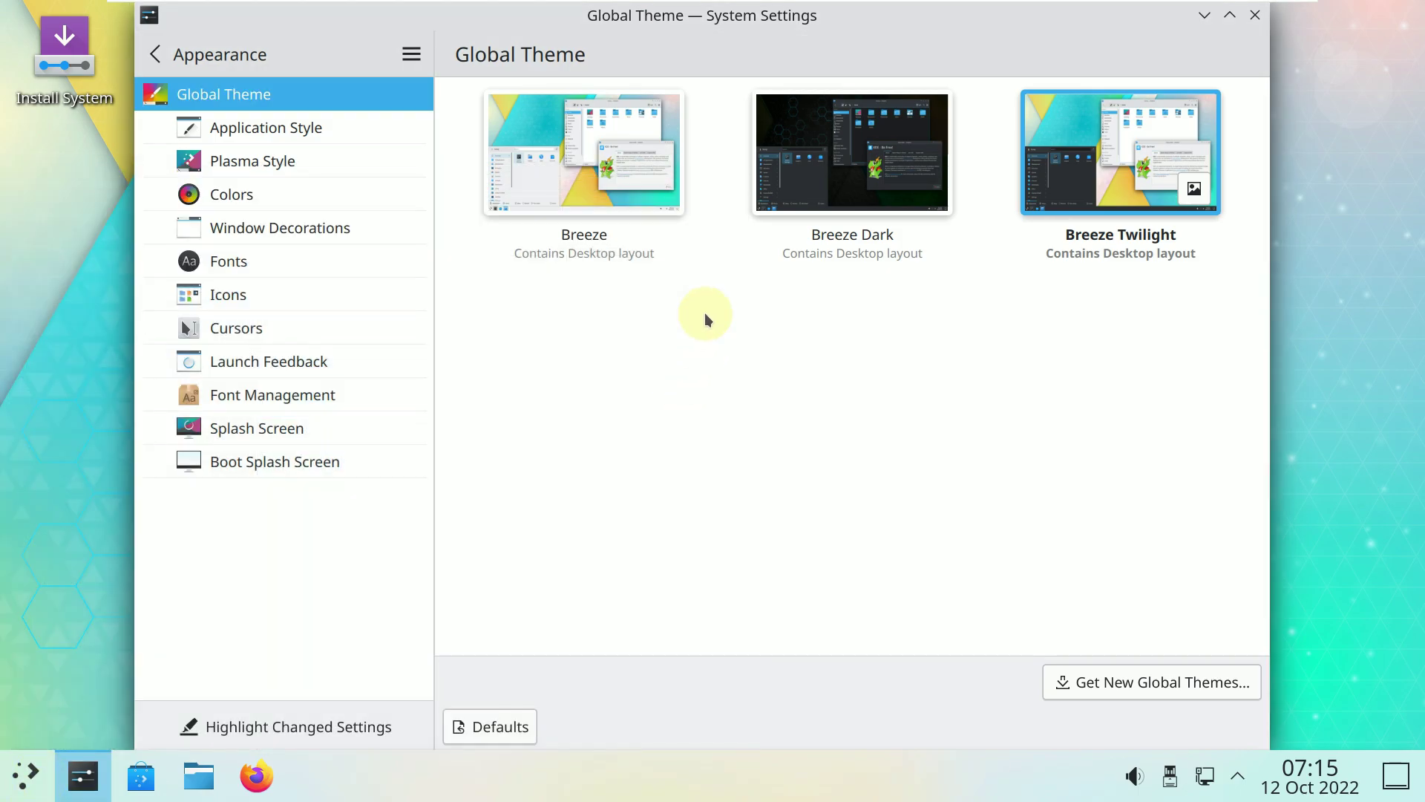
# Select the Breeze global theme, review which parts it changes, and apply its appearance settings.
pyautogui.click(611, 129)
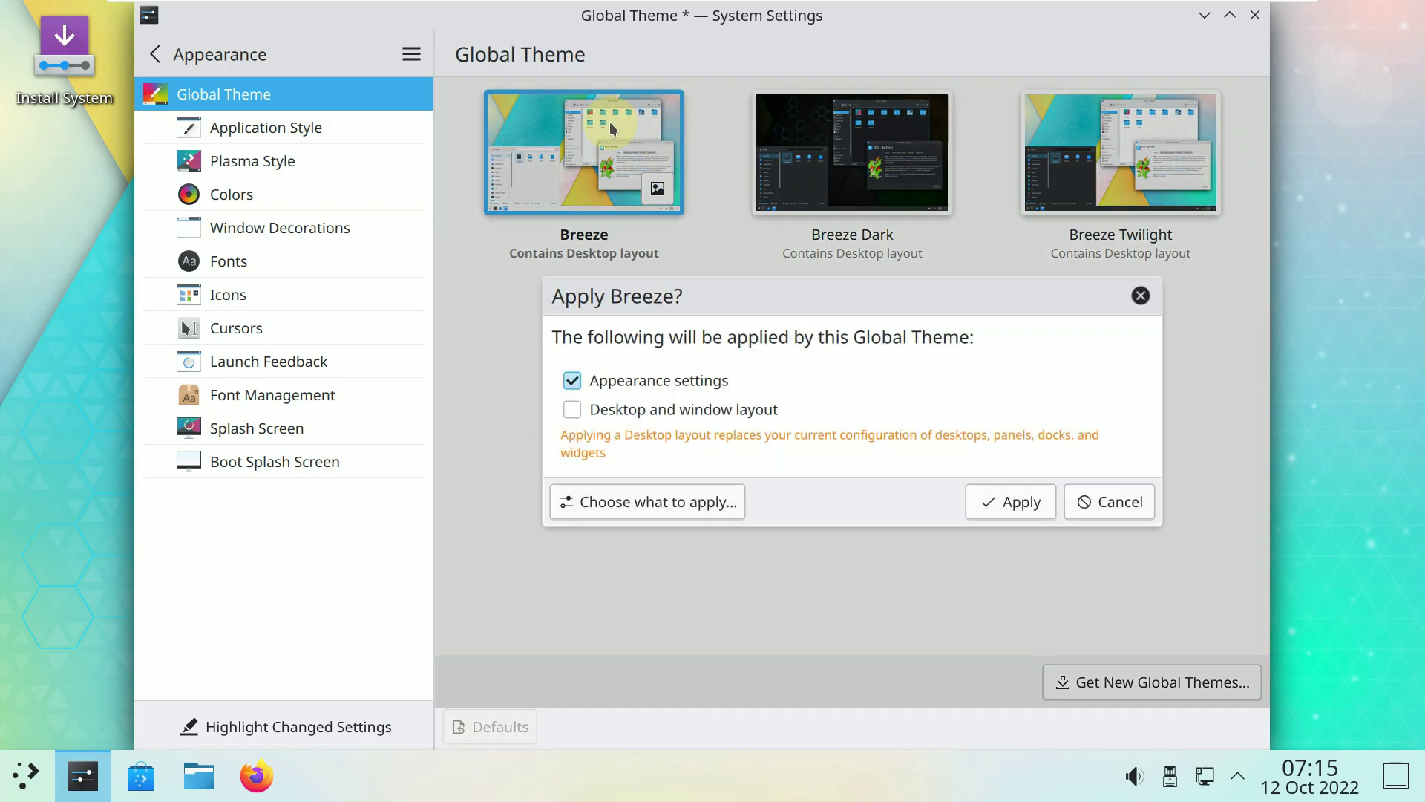
pyautogui.click(719, 420)
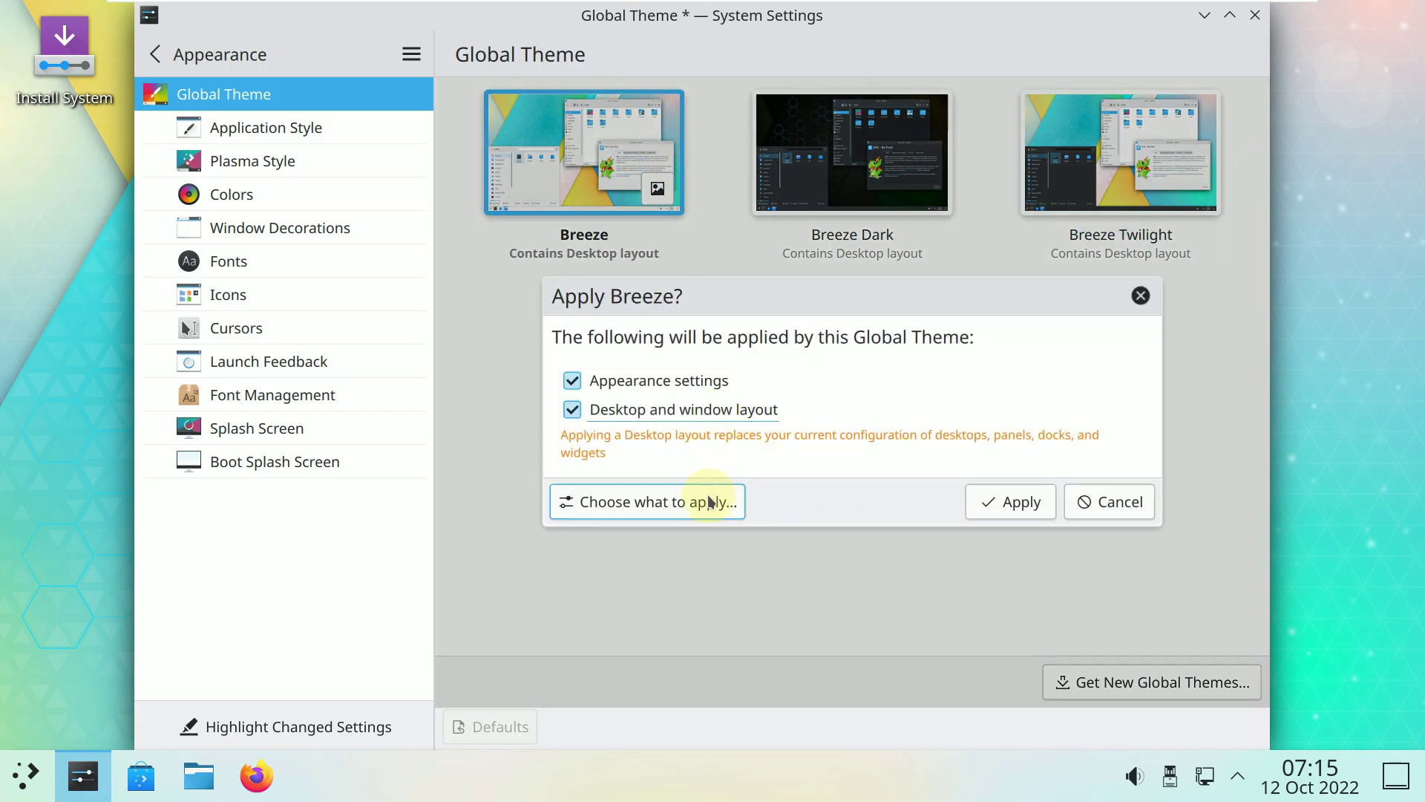
pyautogui.click(672, 501)
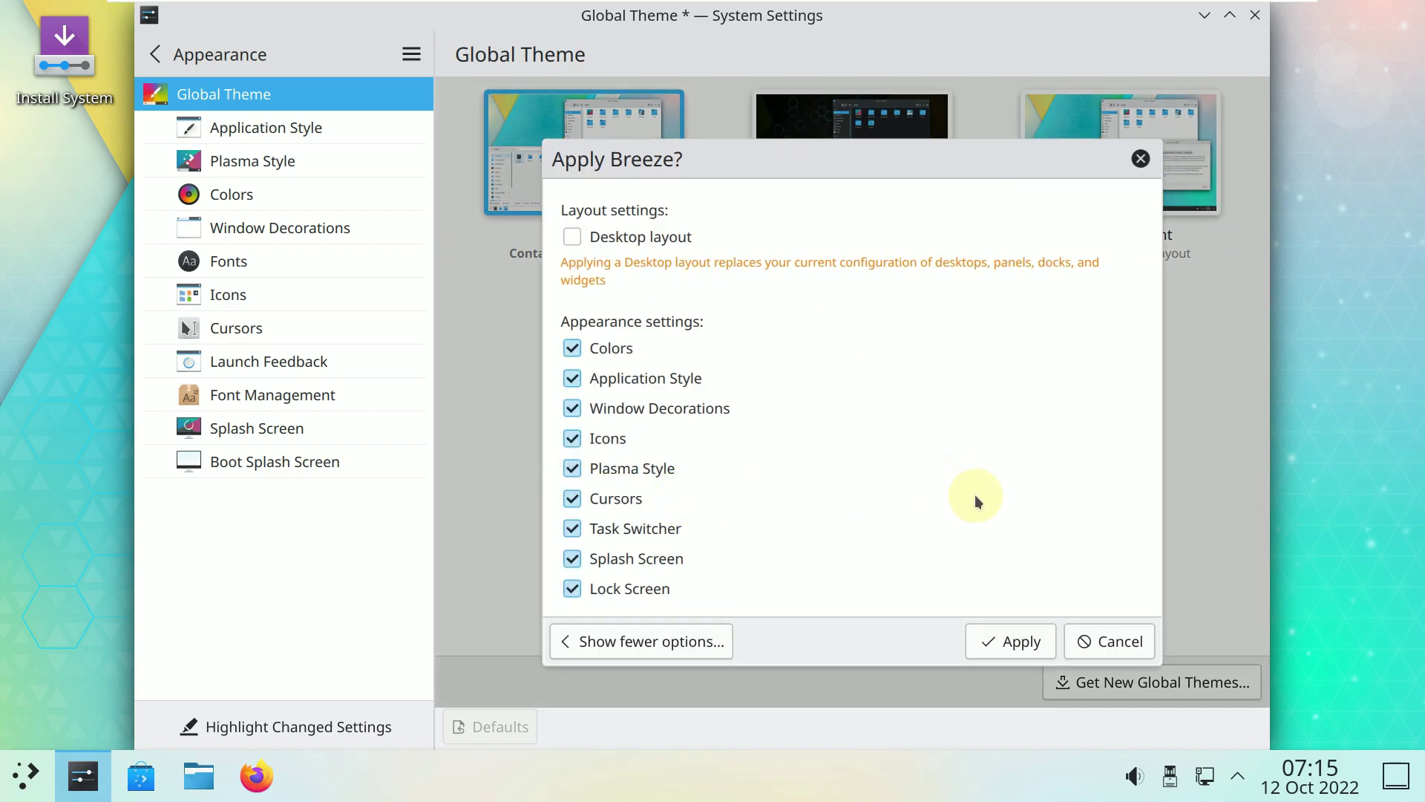
pyautogui.click(684, 650)
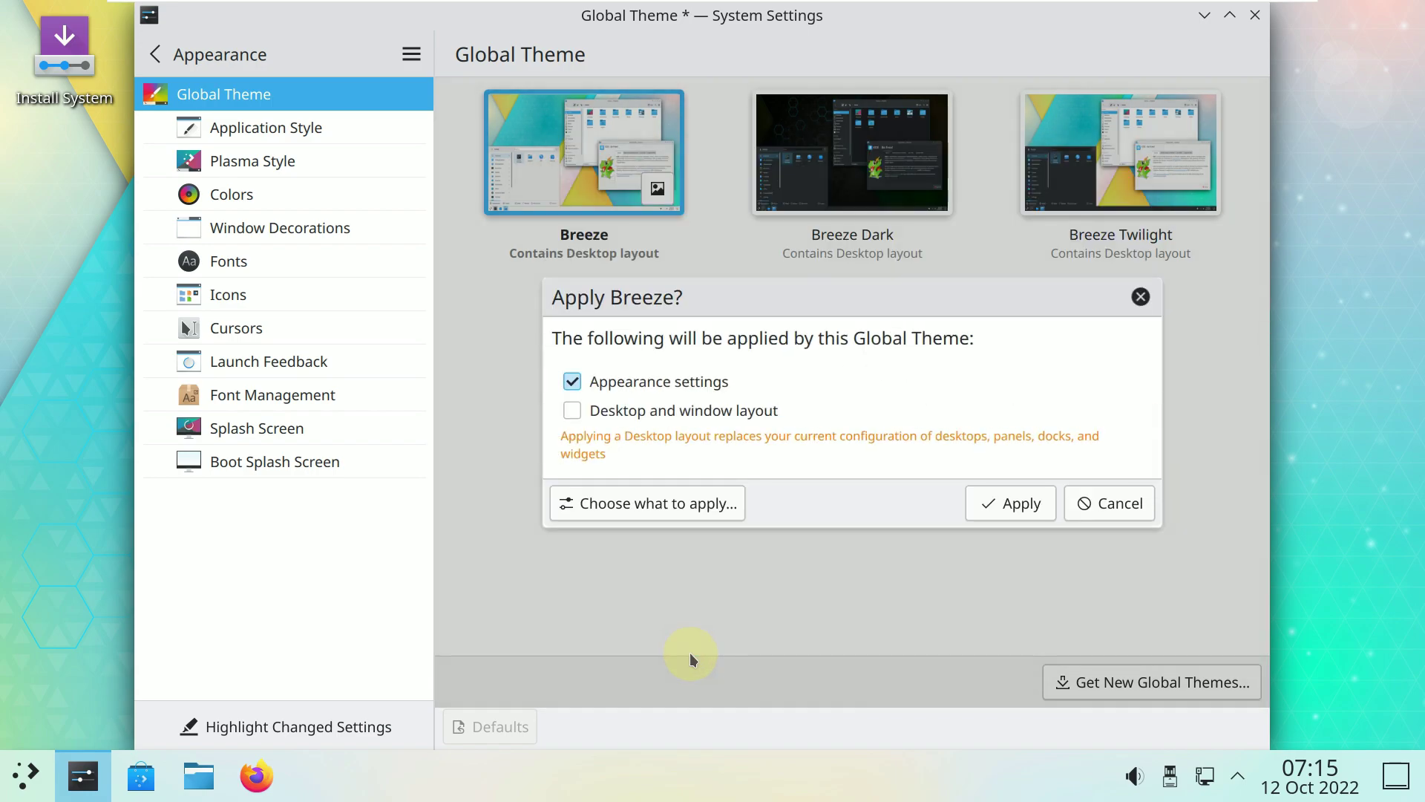
pyautogui.click(998, 501)
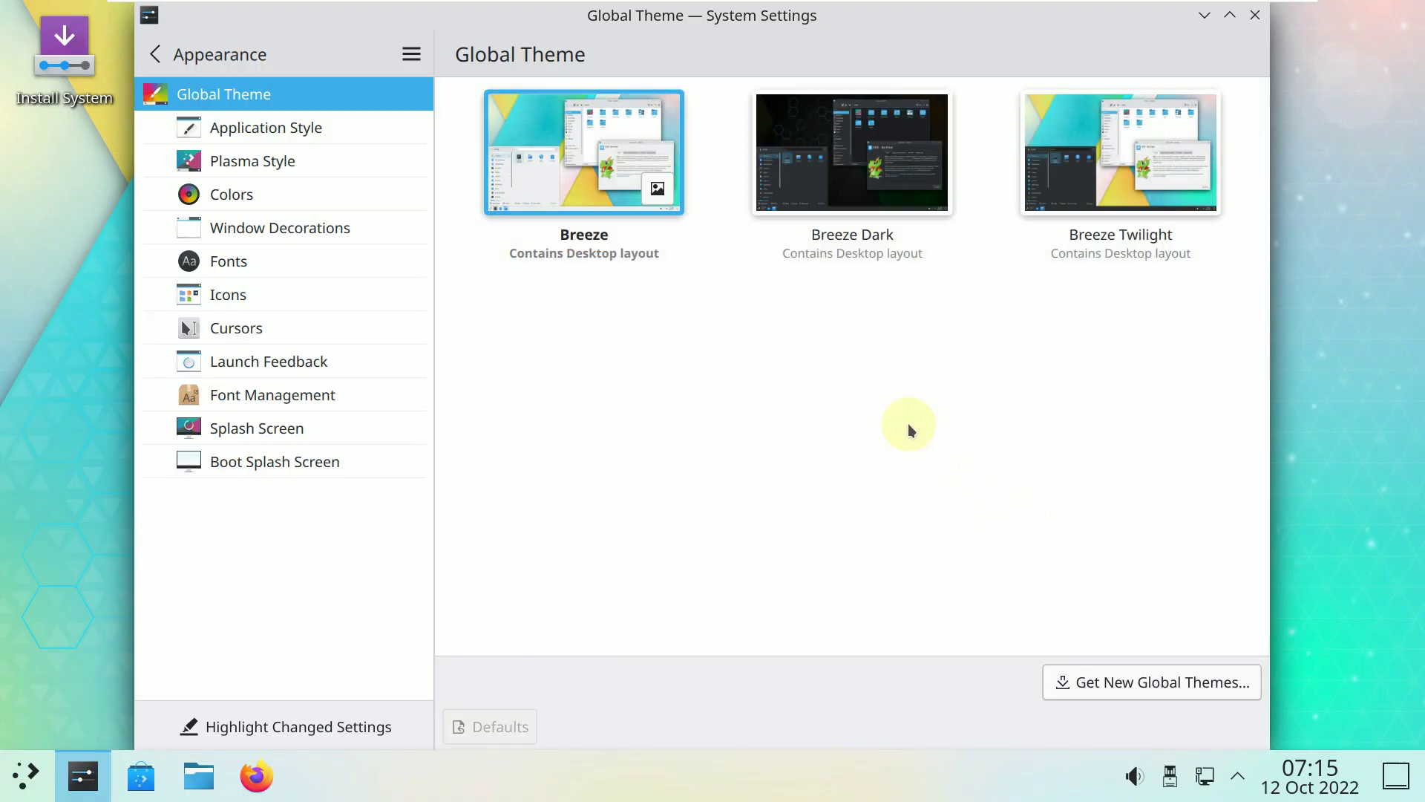
# Browse the Application Style grid, then view the Plasma Style page with Breeze current.
pyautogui.click(321, 118)
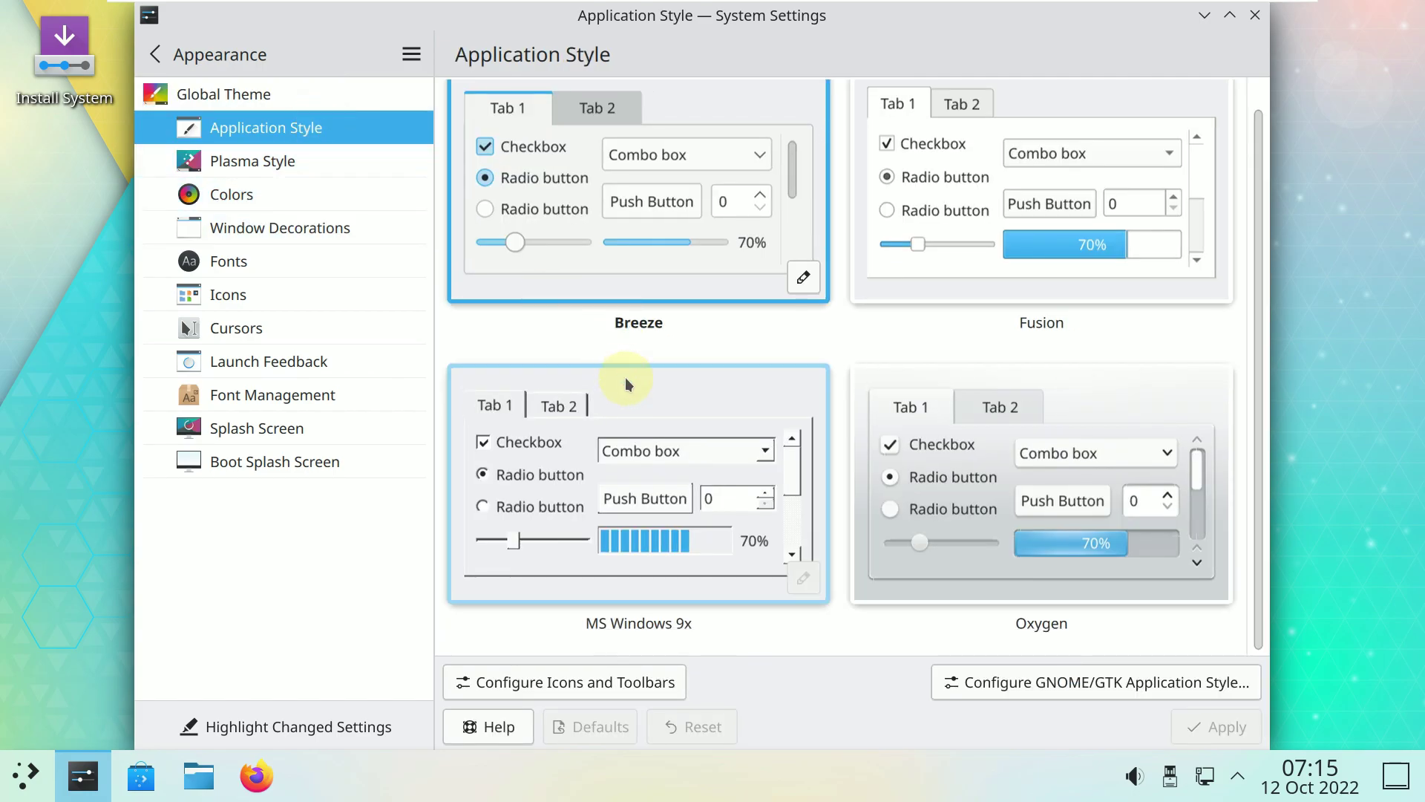
pyautogui.scroll(1, 626, 378)
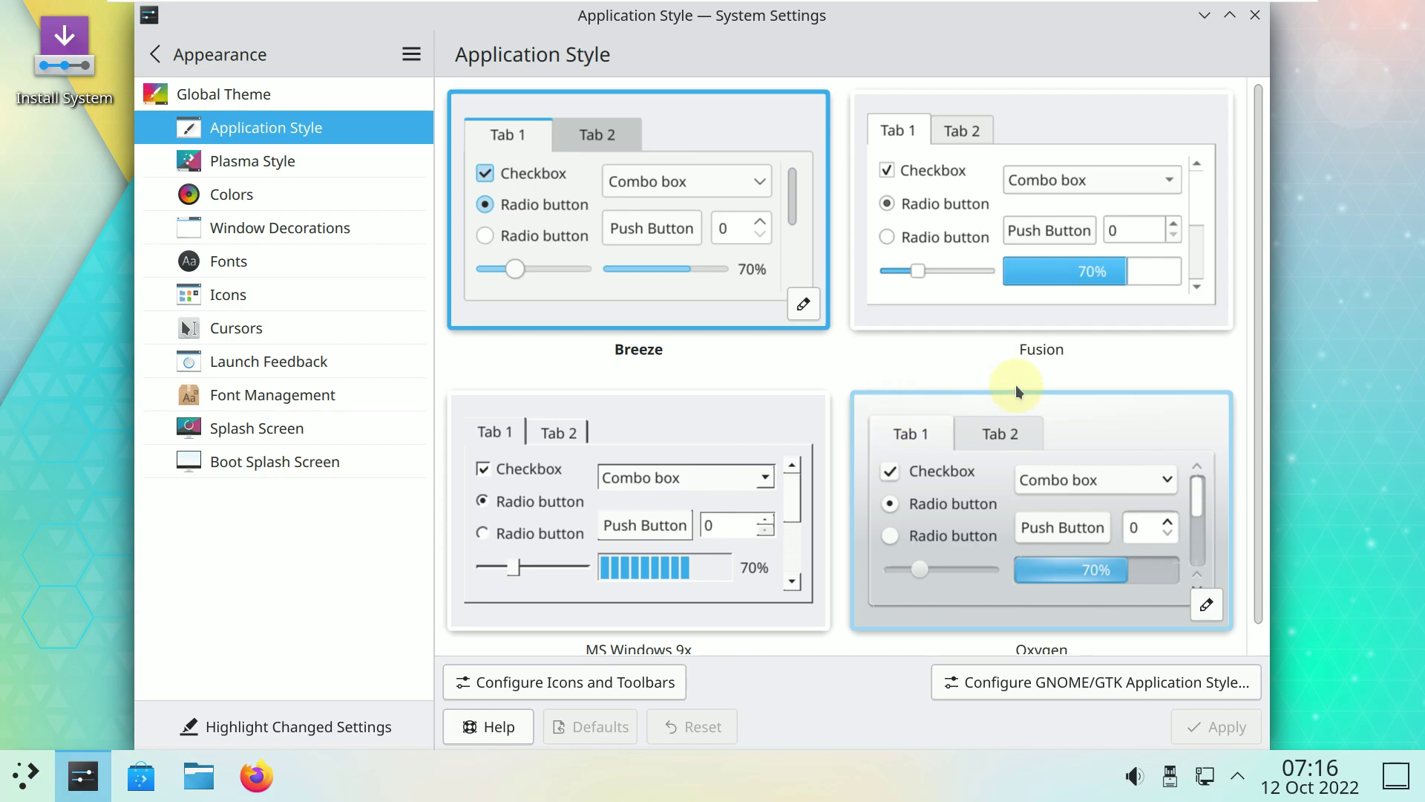
pyautogui.click(407, 171)
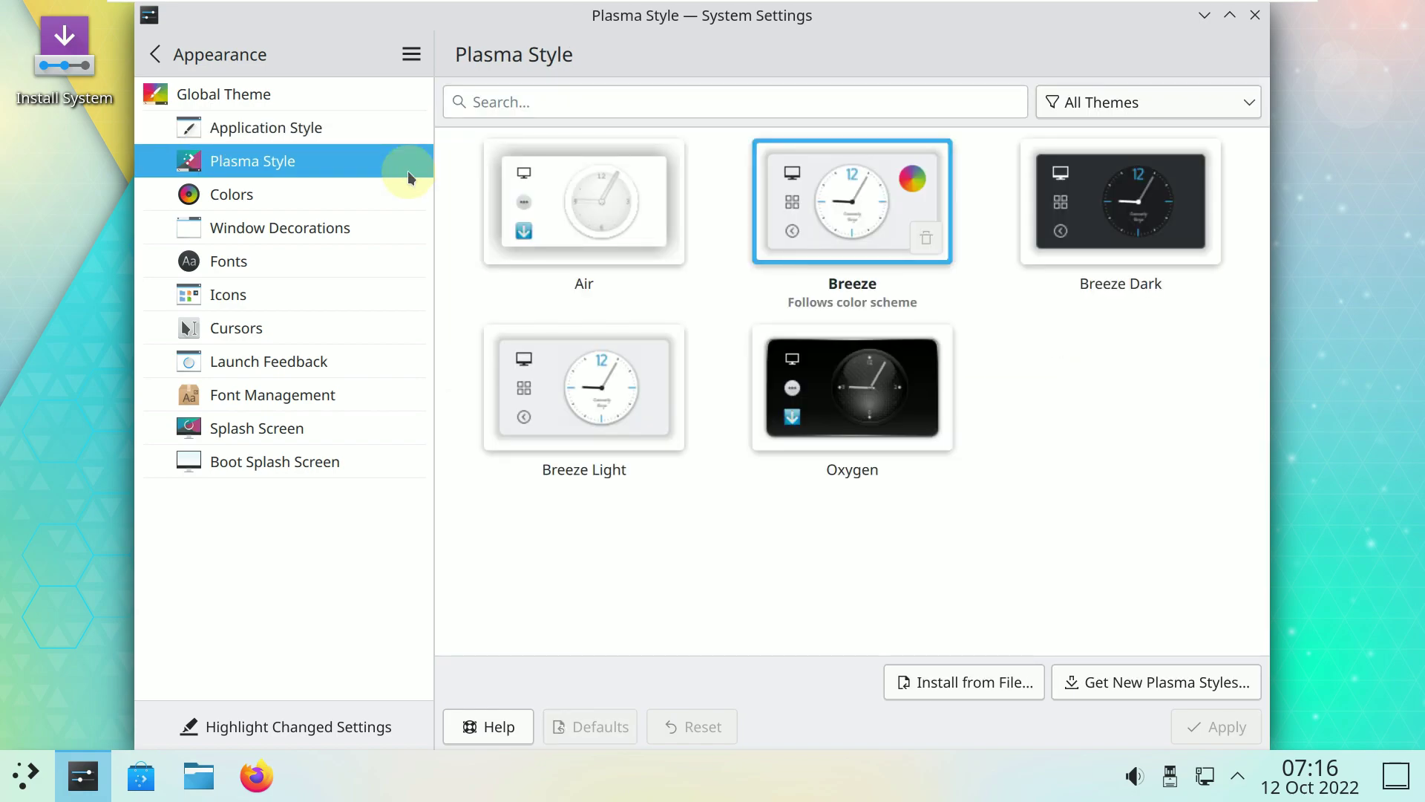
# Apply an orange accent colour on the Colors page, then view the Window Decorations options.
pyautogui.click(395, 203)
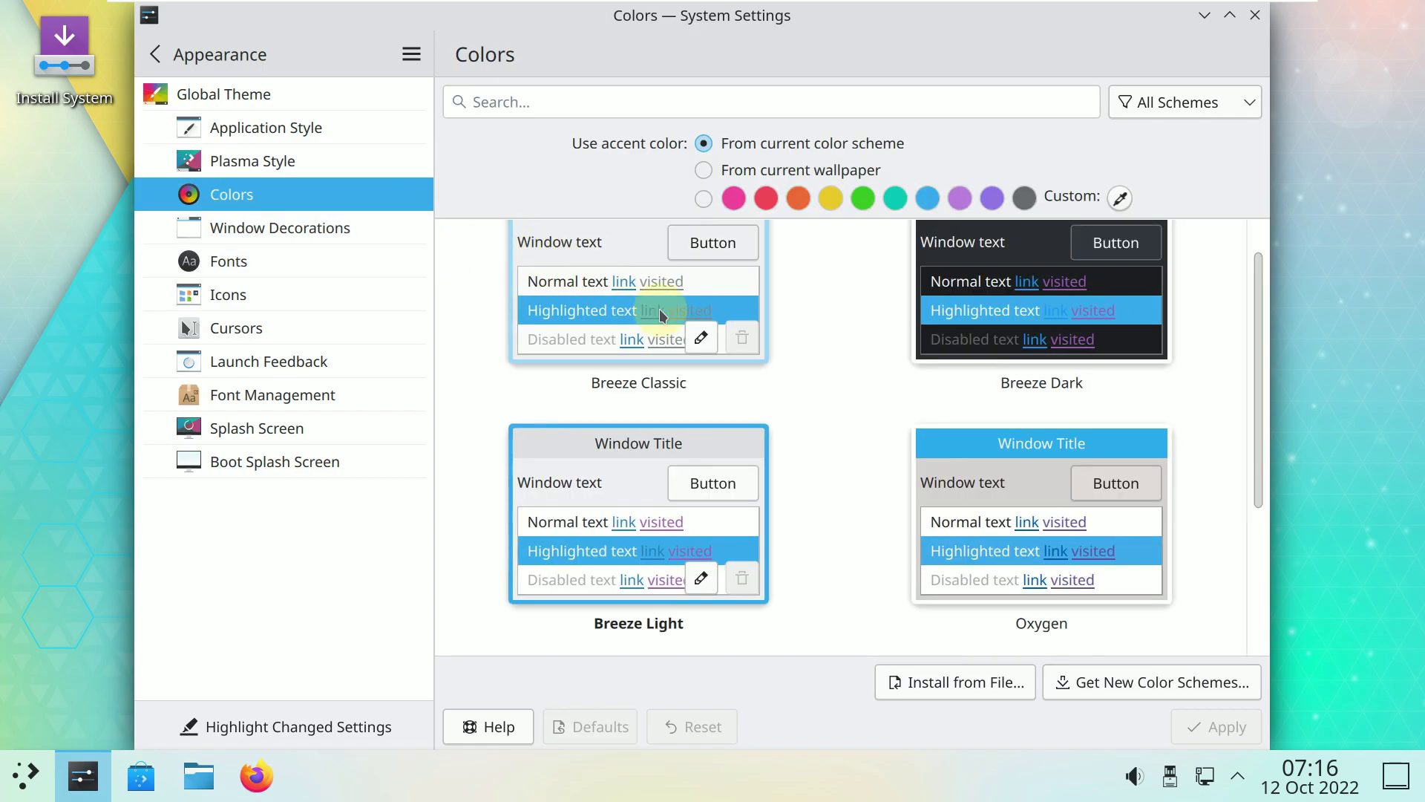
pyautogui.scroll(-3, 729, 338)
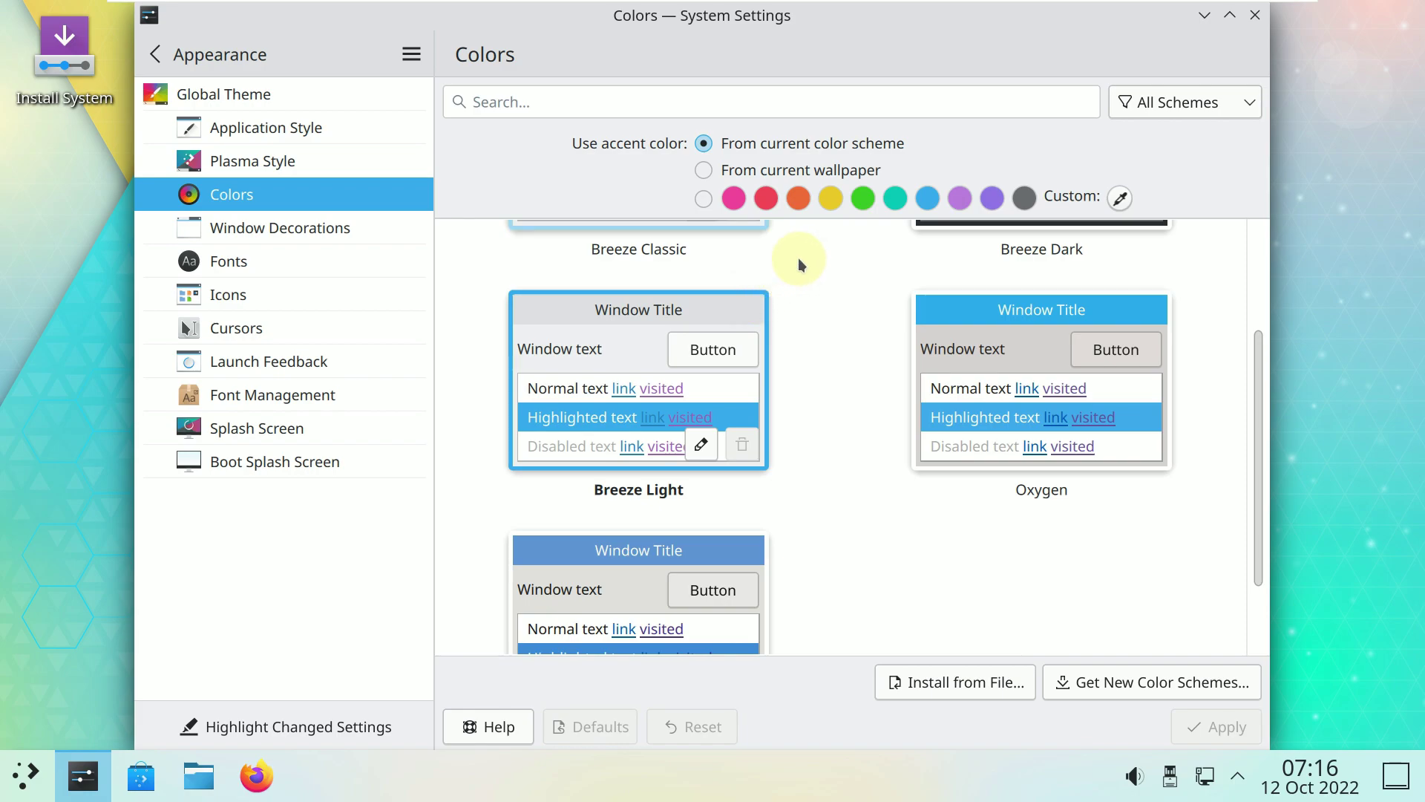
pyautogui.click(808, 203)
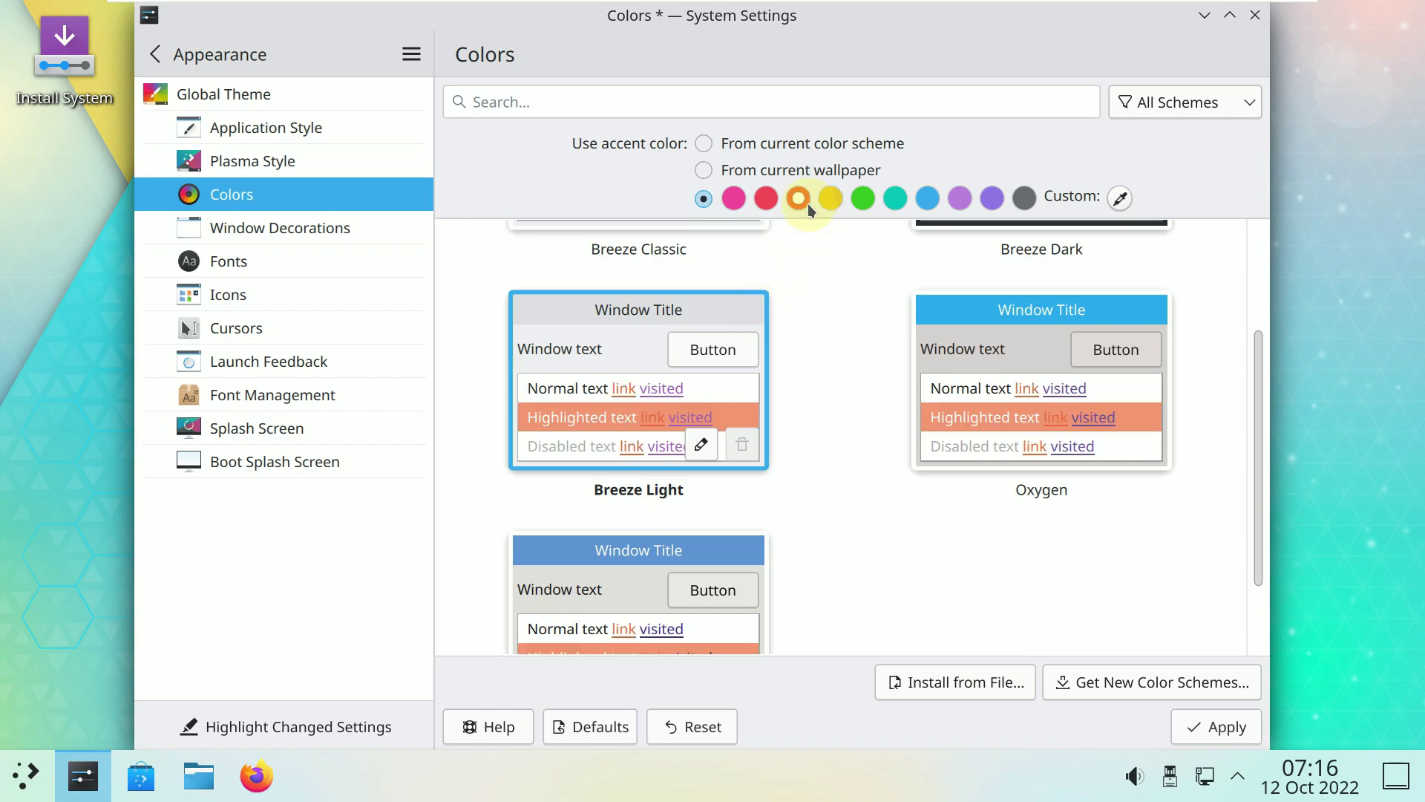
pyautogui.click(1203, 728)
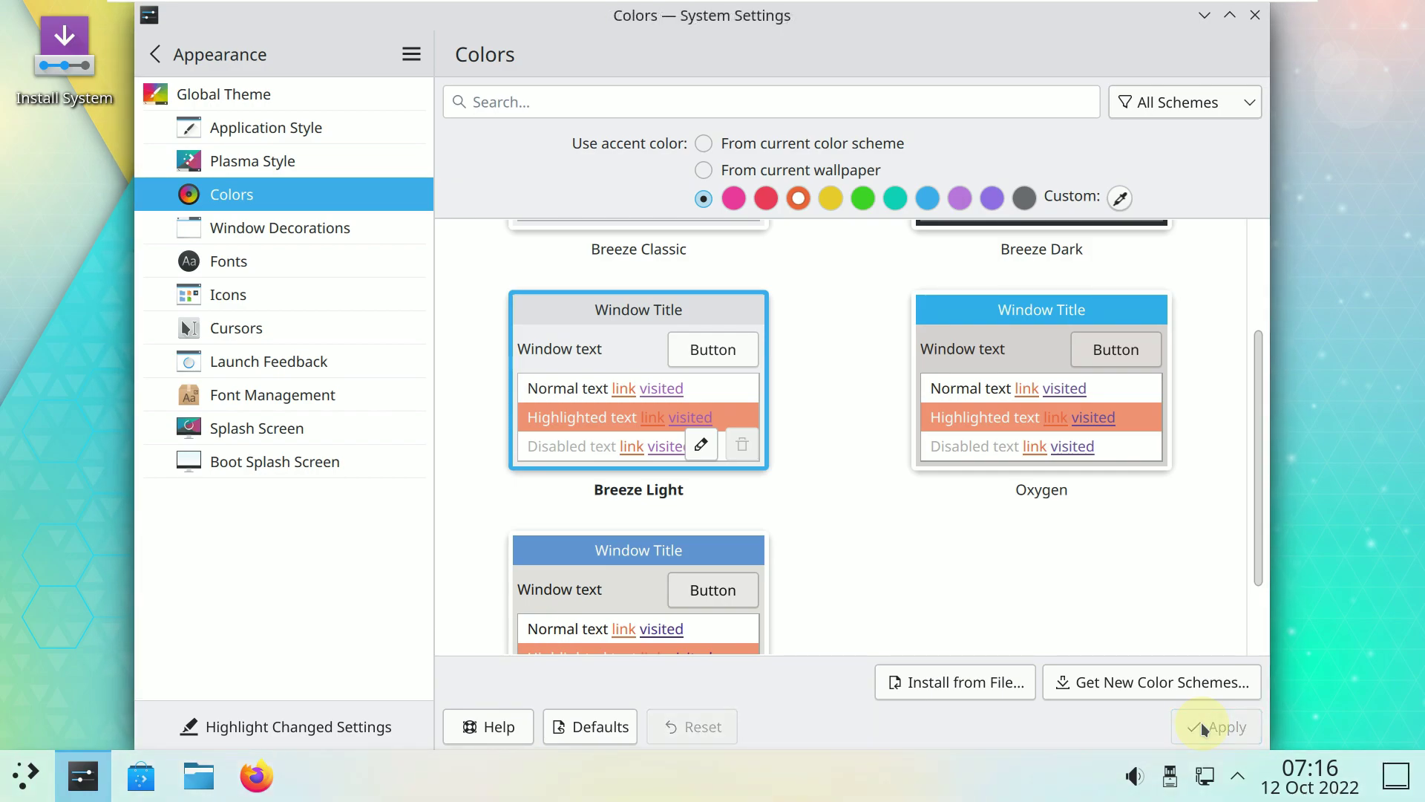
pyautogui.click(349, 227)
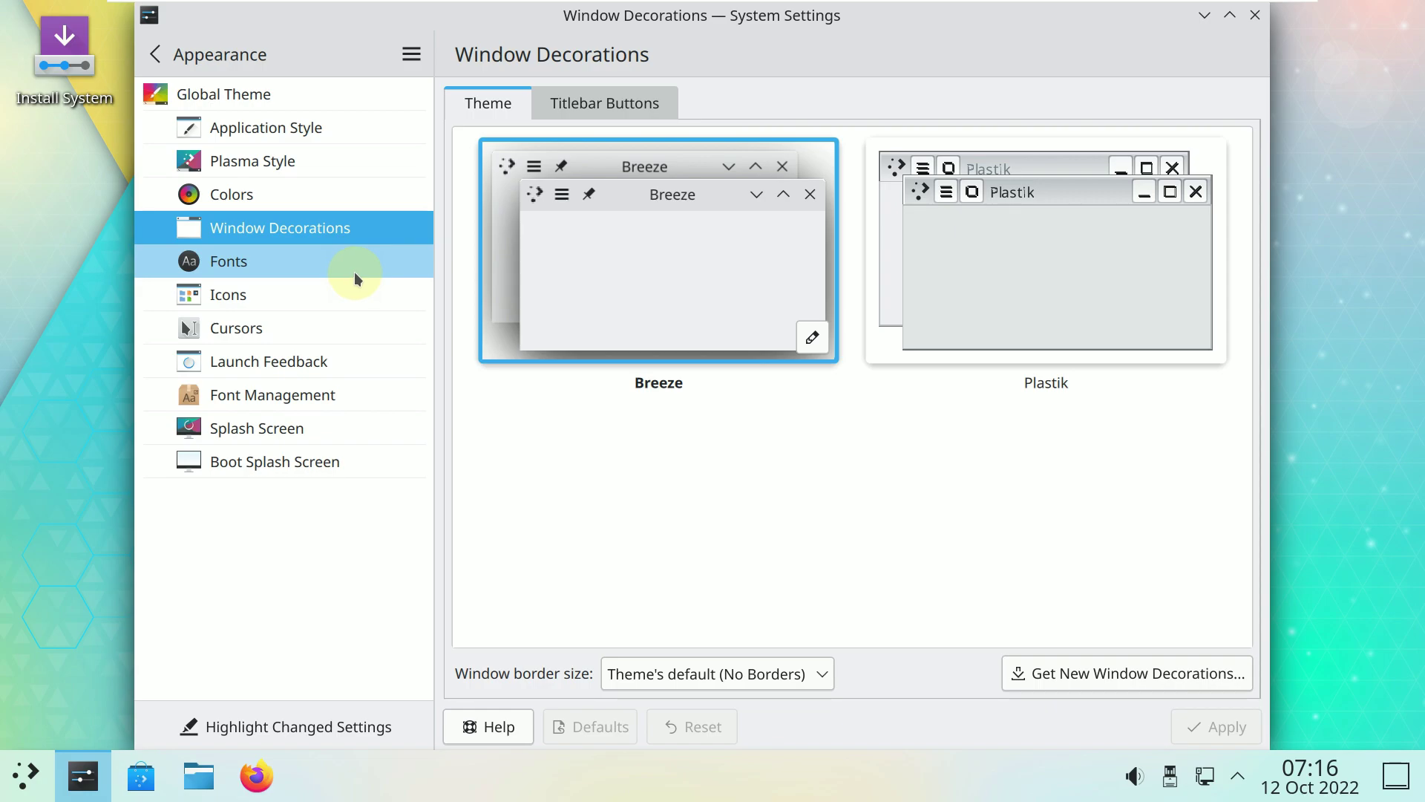
# View the Fonts, Icons, Cursors, Launch Feedback, Font Management, Splash Screen and Boot Splash Screen pages.
pyautogui.click(354, 271)
pyautogui.click(350, 291)
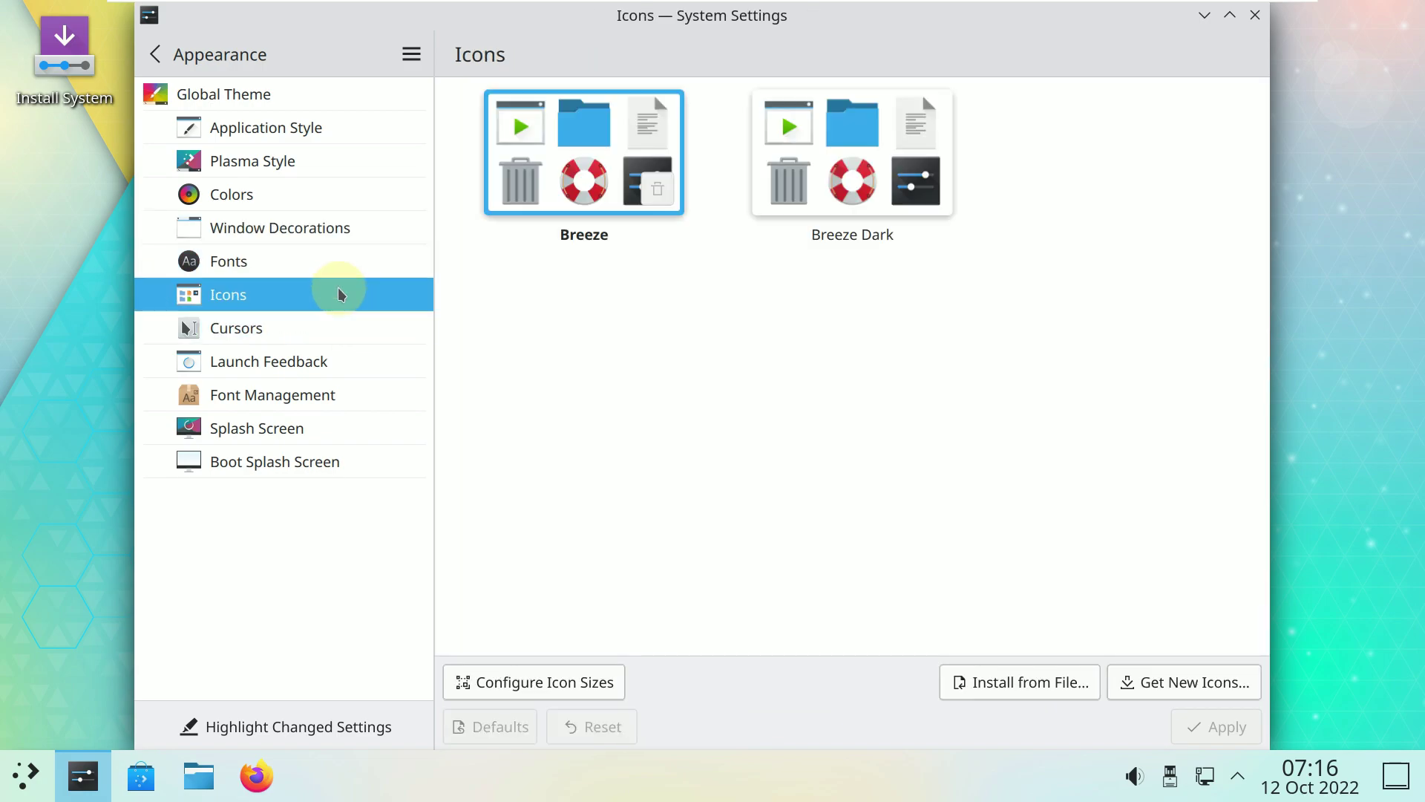
pyautogui.click(327, 324)
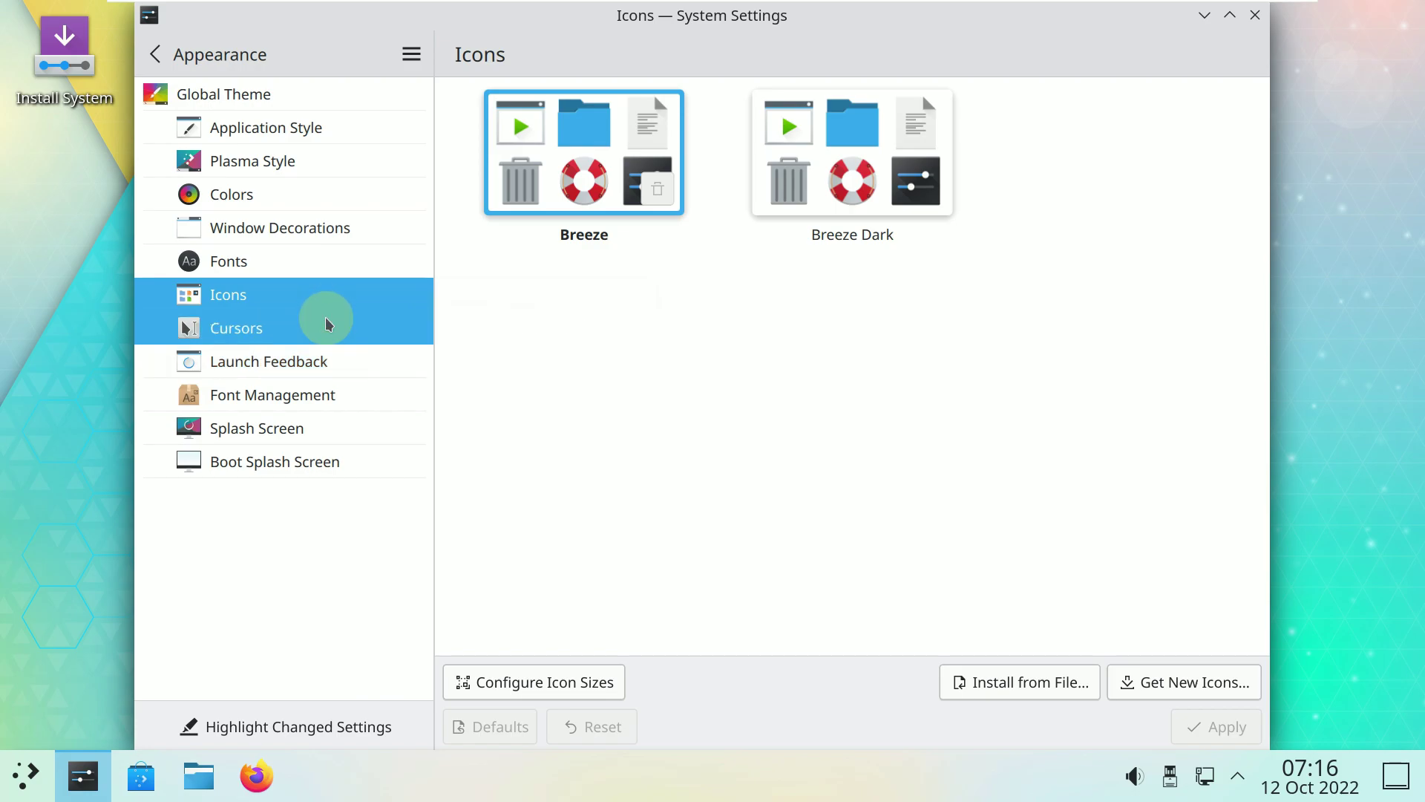
pyautogui.click(340, 363)
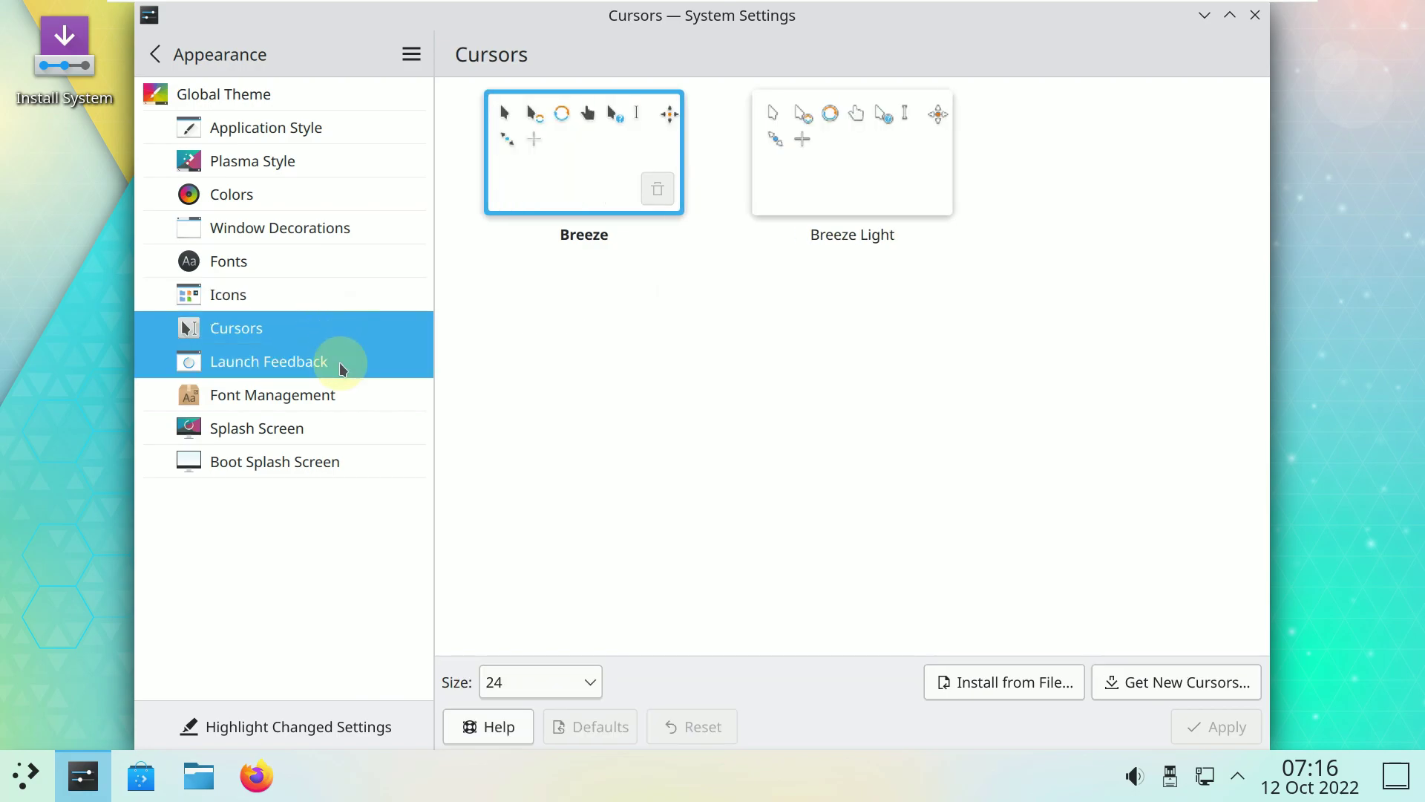
pyautogui.click(344, 385)
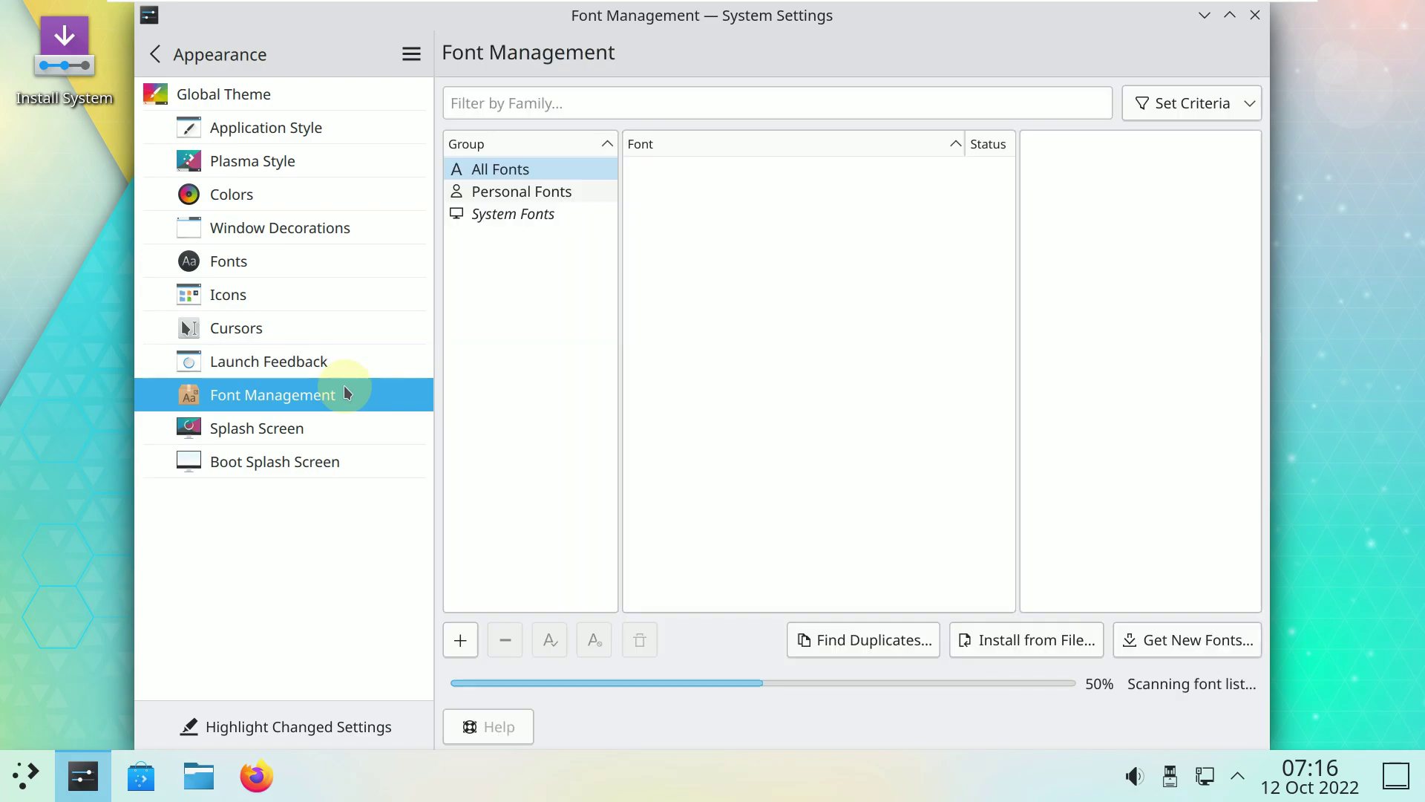
pyautogui.click(345, 425)
pyautogui.click(342, 463)
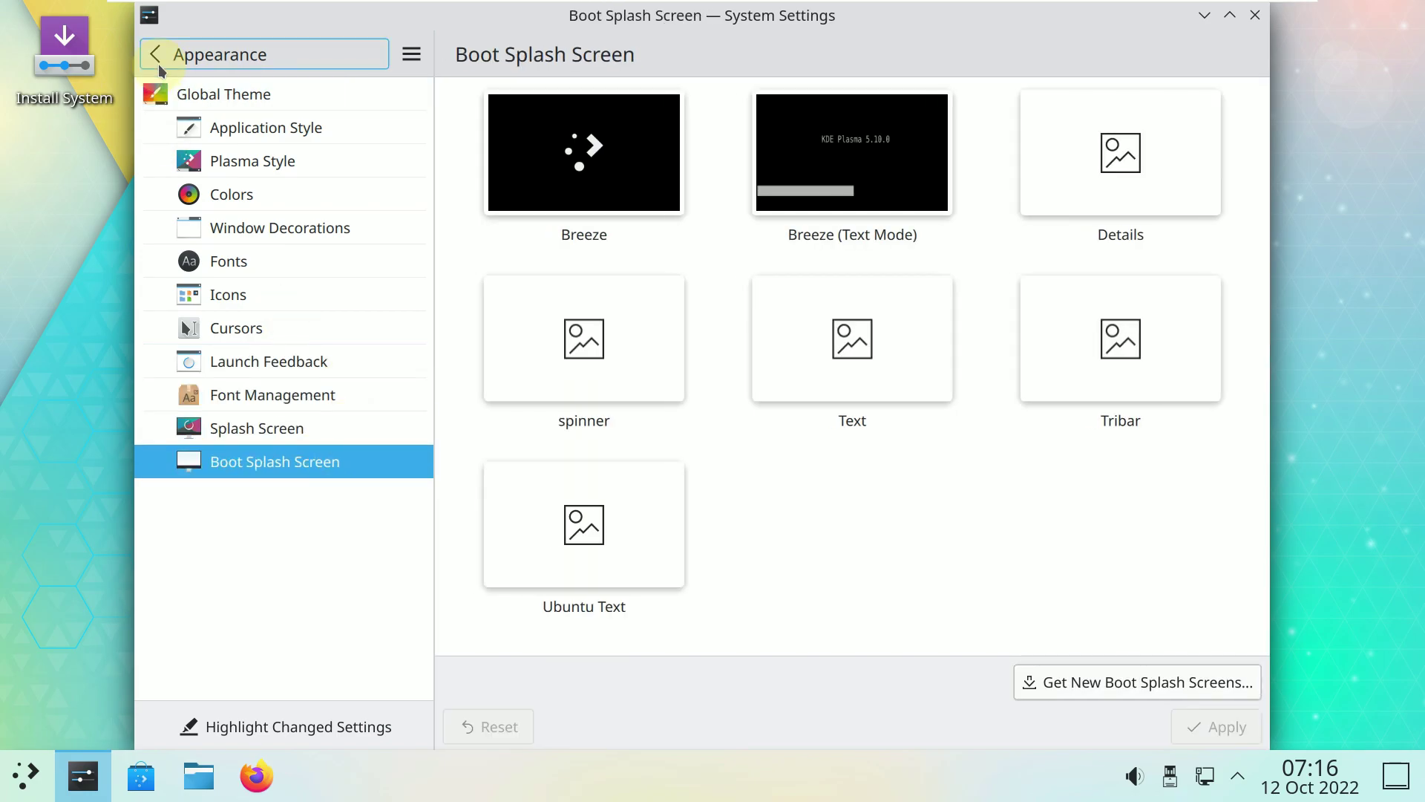
# Check the About System Settings version information and close it.
pyautogui.click(412, 57)
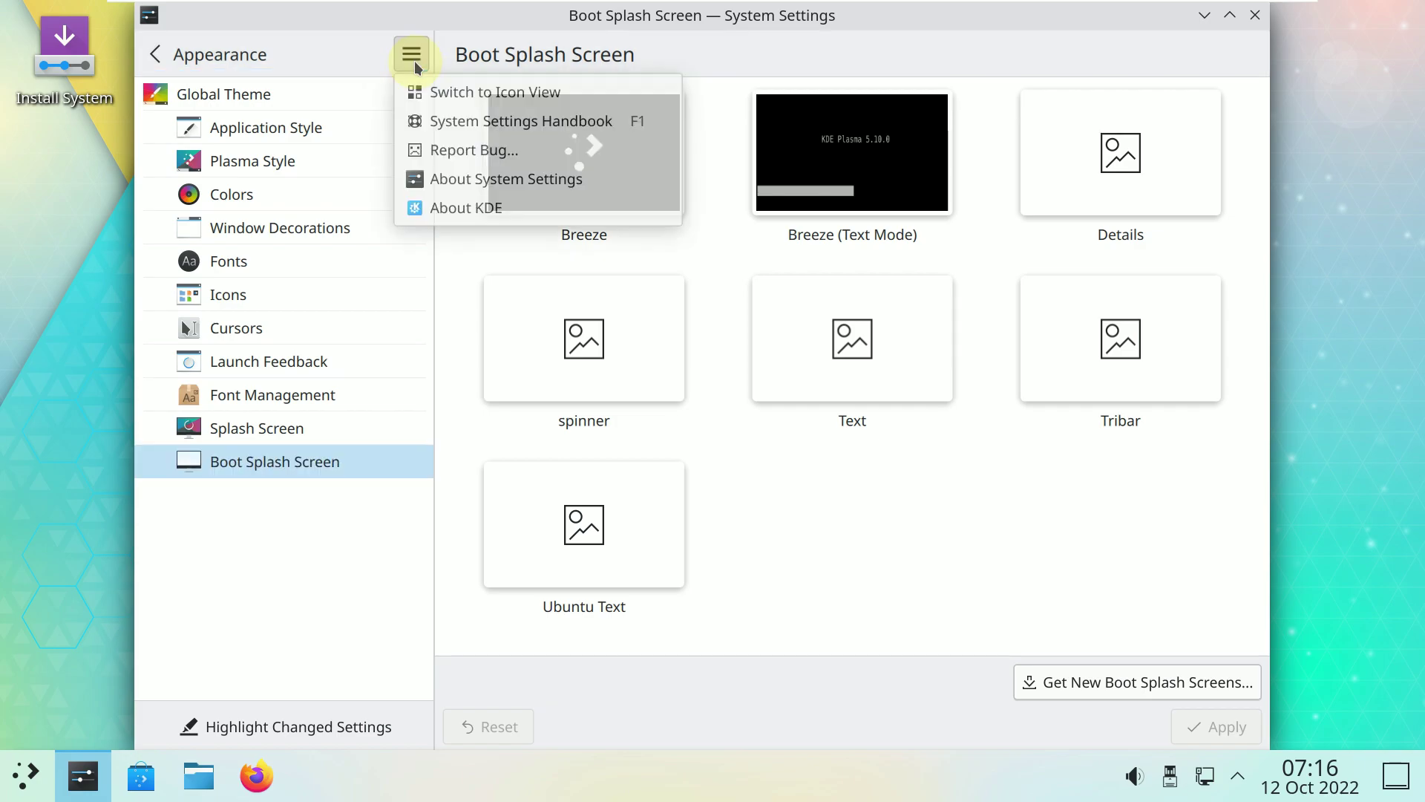
pyautogui.click(458, 178)
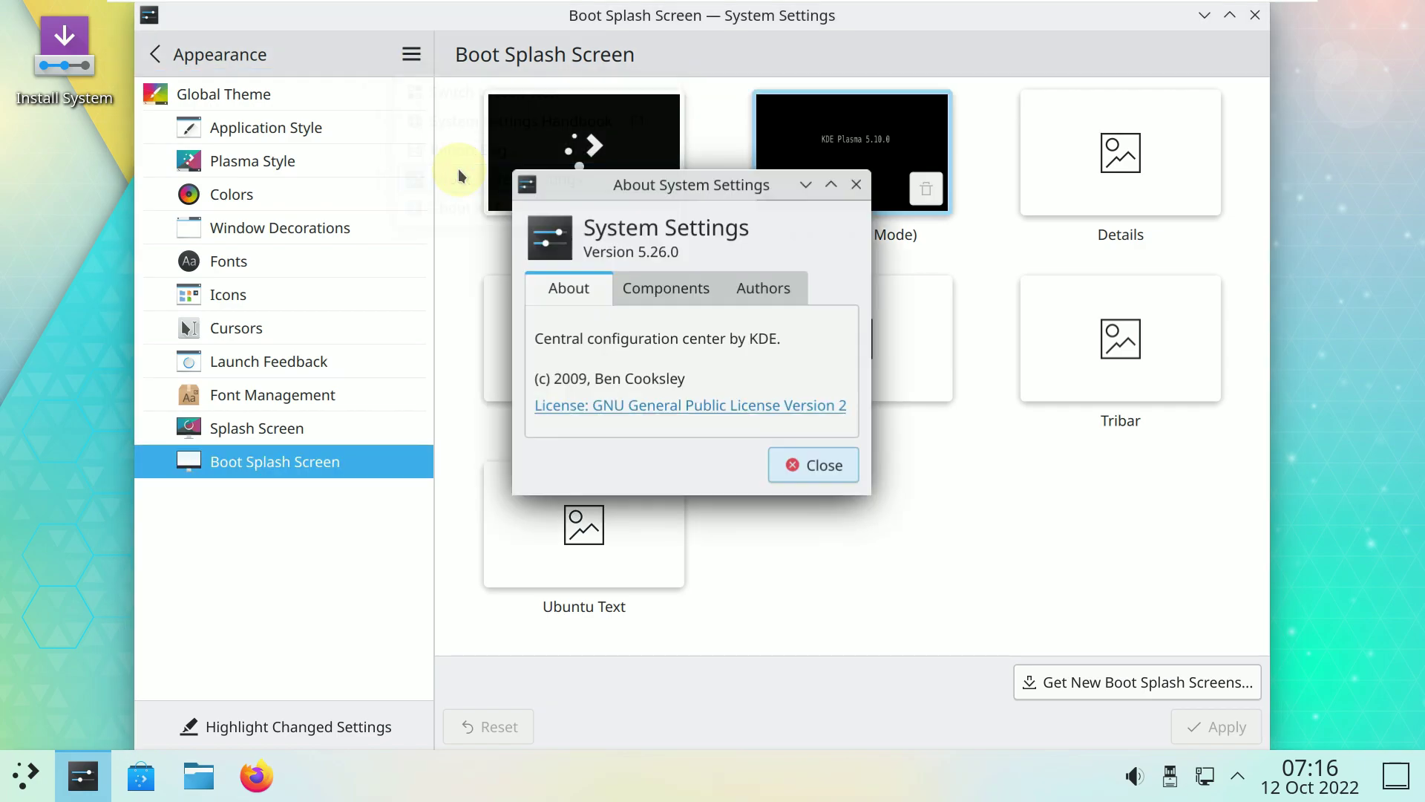
pyautogui.click(836, 467)
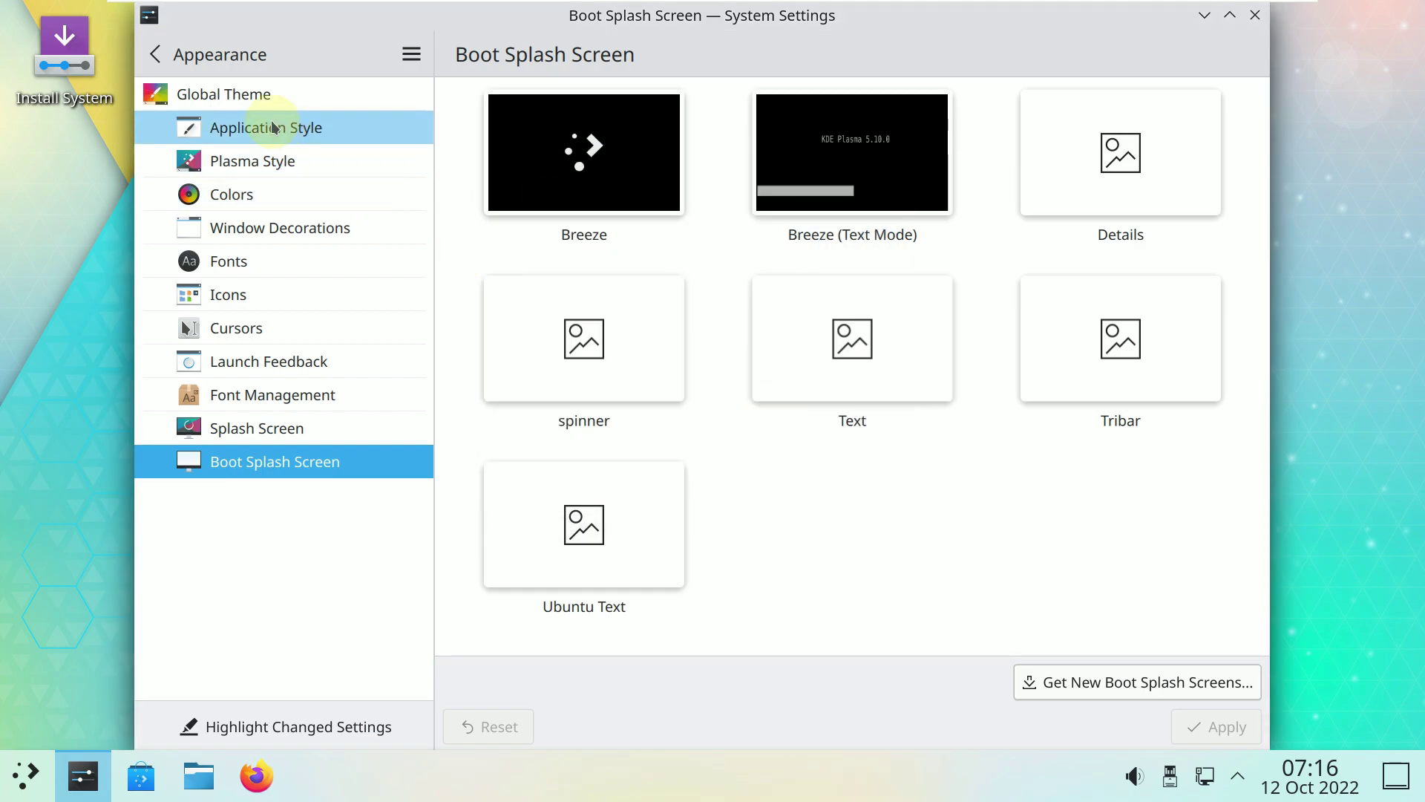
# View Desktop Effects, Screen Edges, Touch Screen, Screen Locking, Virtual Desktops and Activities under Workspace Behavior.
pyautogui.click(215, 56)
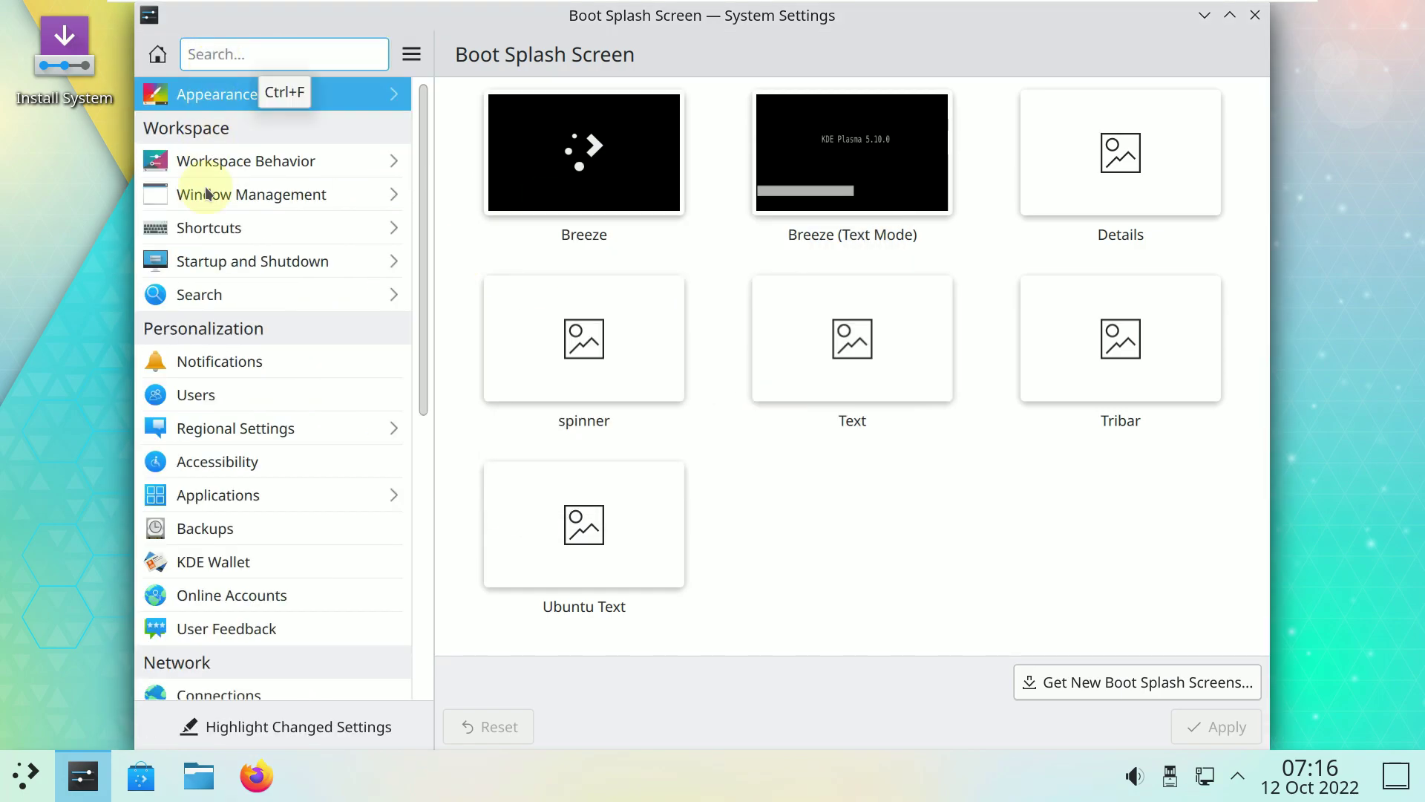
pyautogui.click(233, 167)
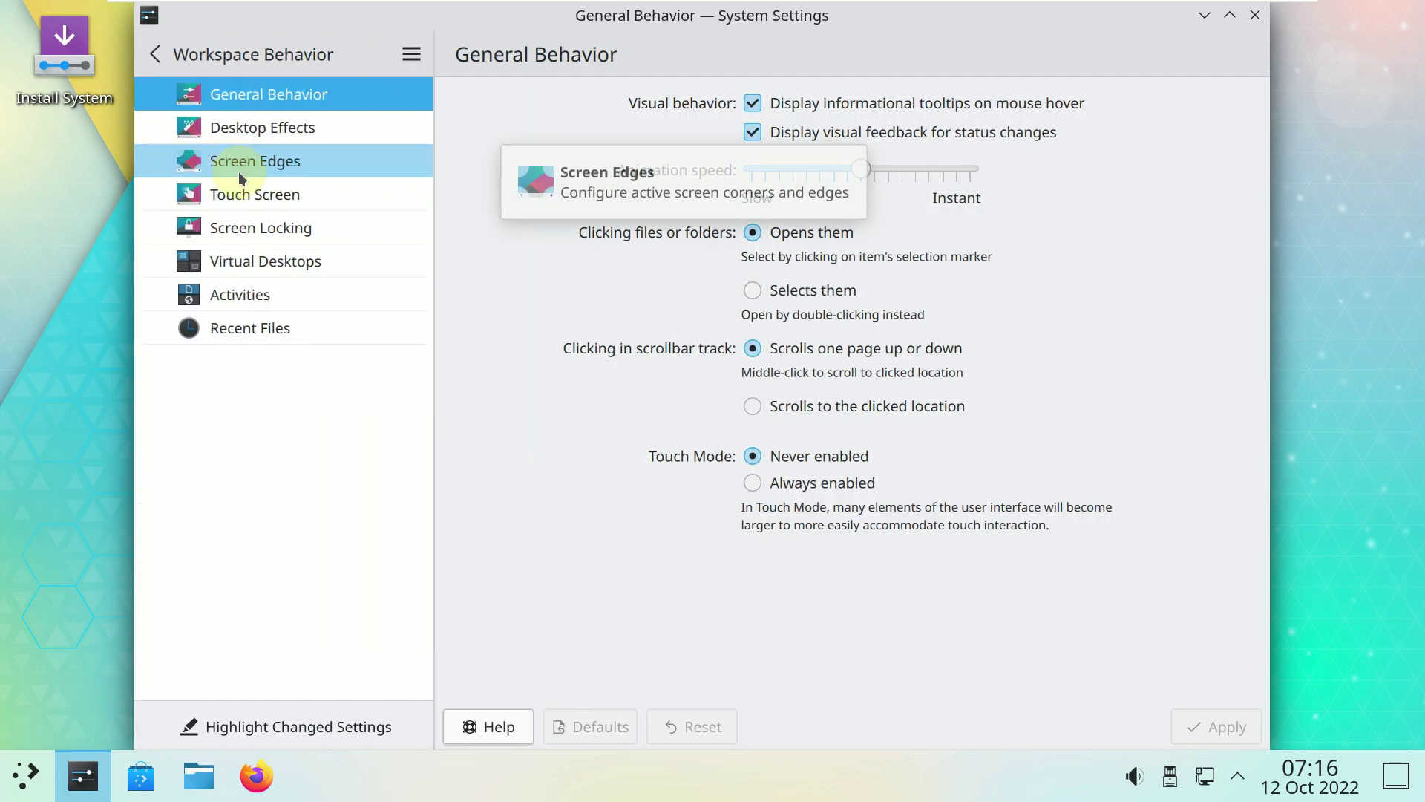
pyautogui.click(245, 127)
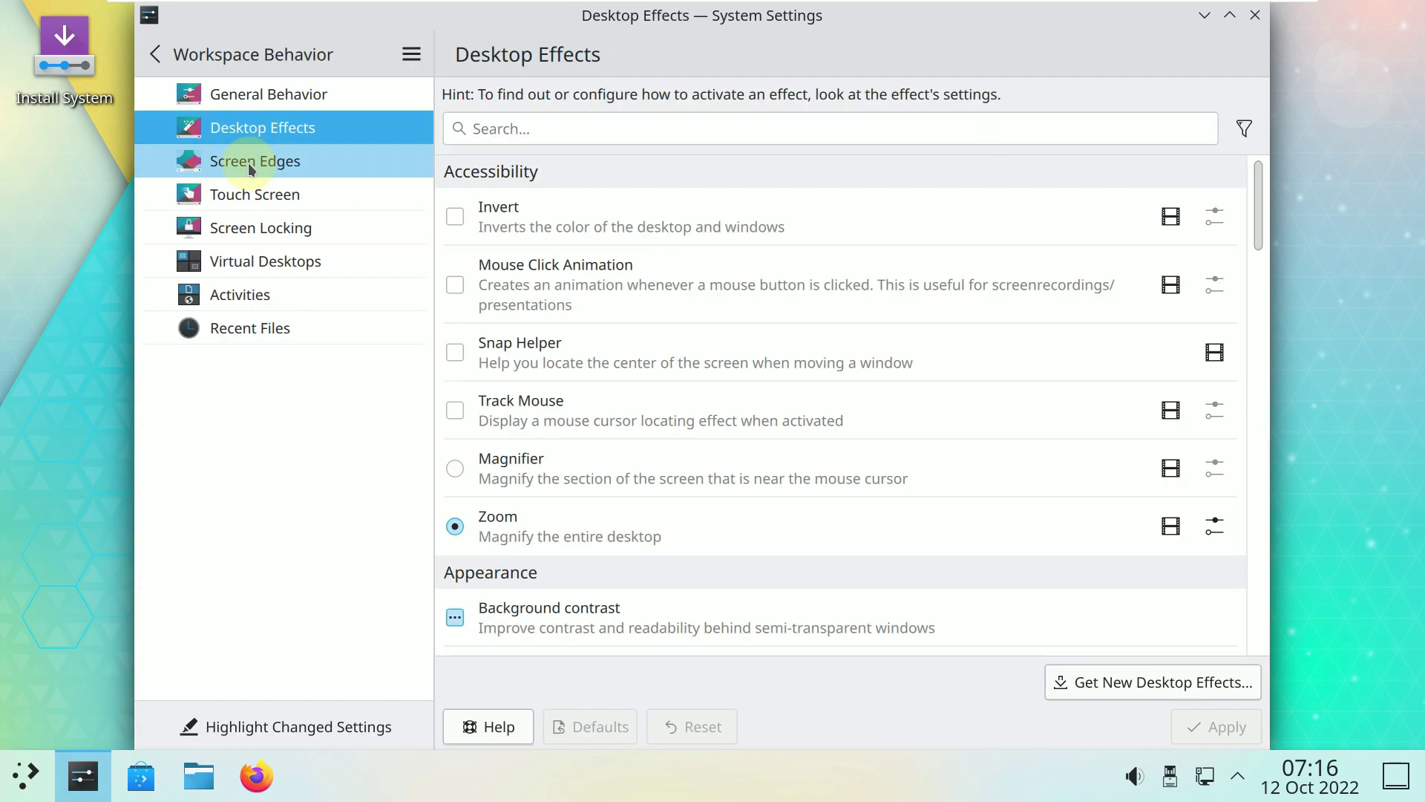
pyautogui.click(248, 161)
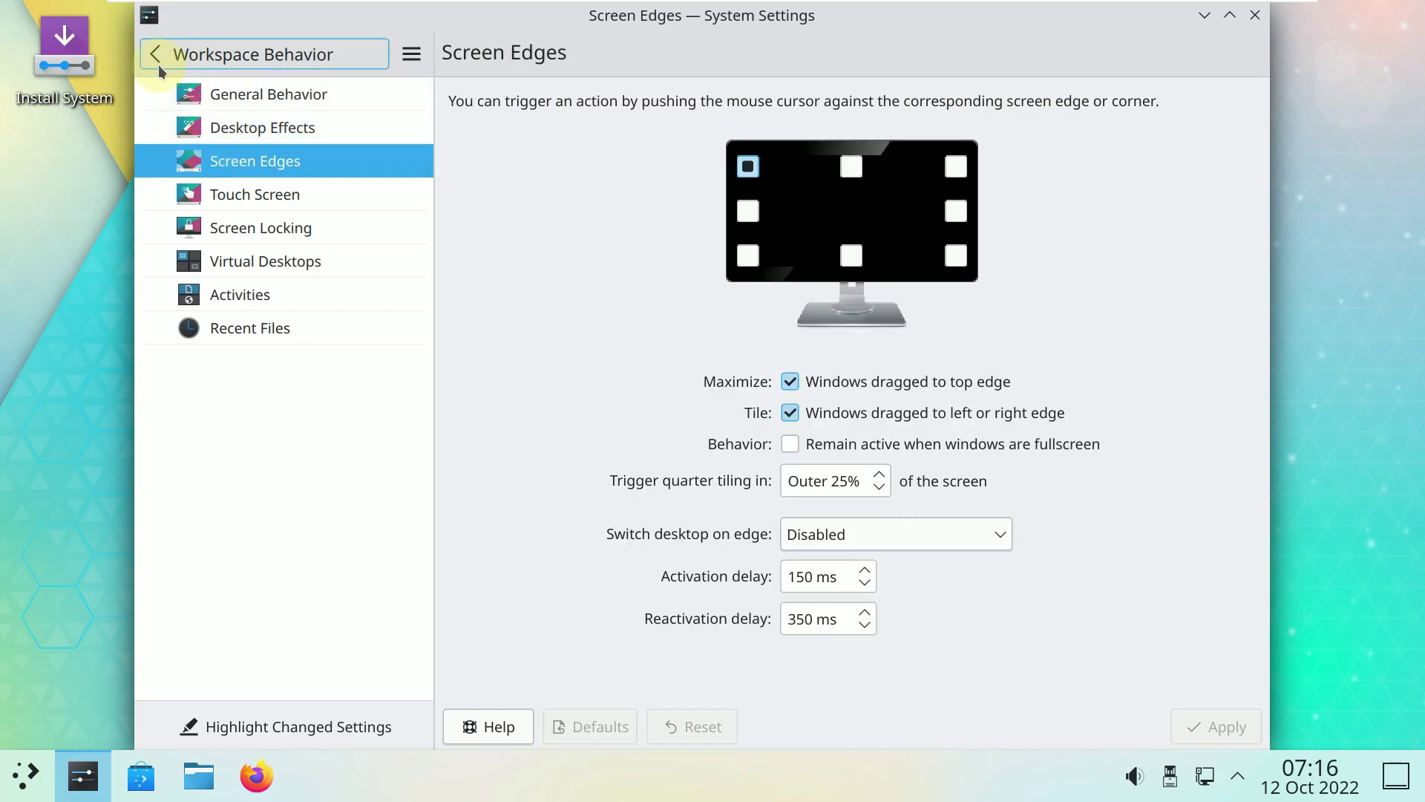
pyautogui.click(231, 185)
pyautogui.click(243, 218)
pyautogui.click(266, 264)
pyautogui.click(265, 292)
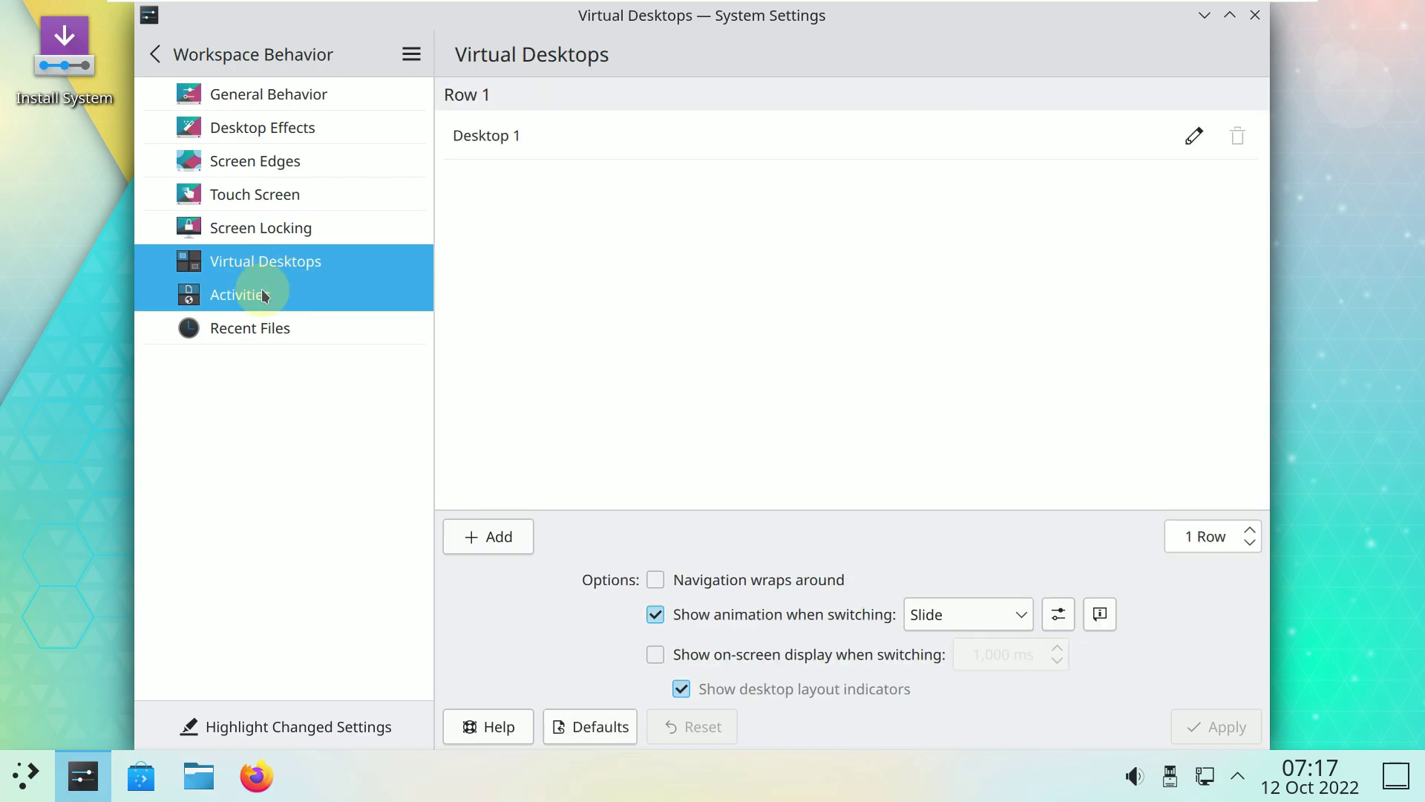
pyautogui.click(185, 54)
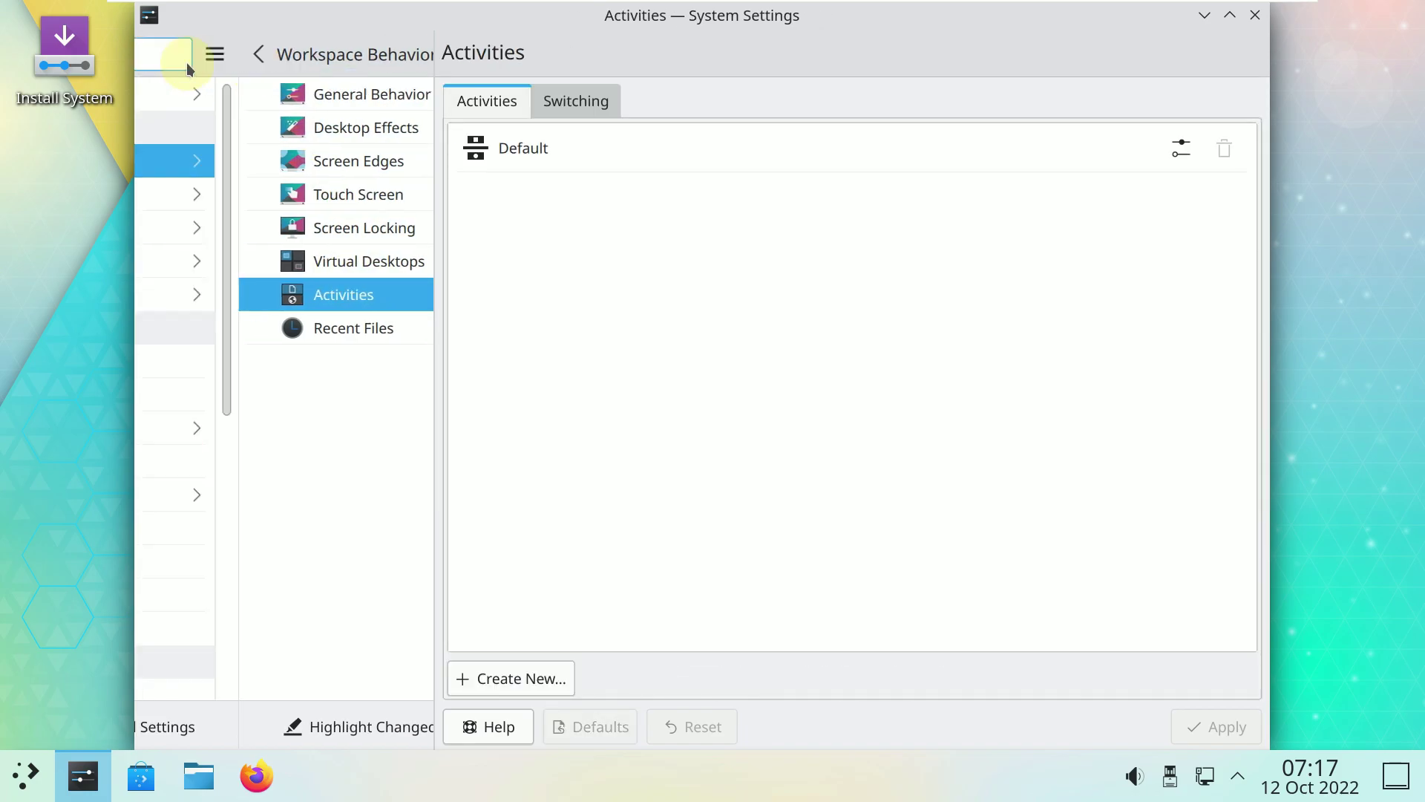
# View each Window Behavior tab, then Task Switcher, Window Rules and KWin Scripts.
pyautogui.click(207, 196)
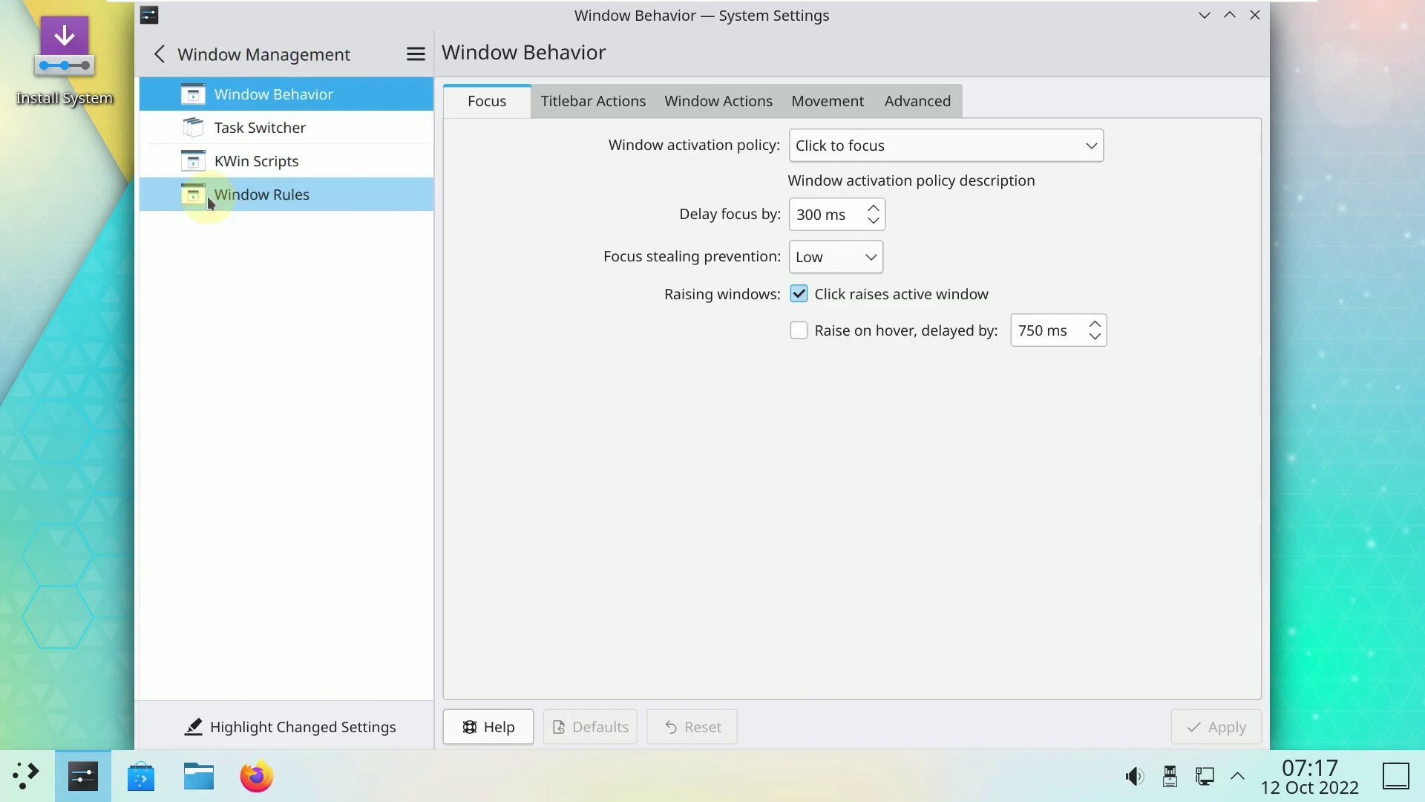
pyautogui.click(597, 102)
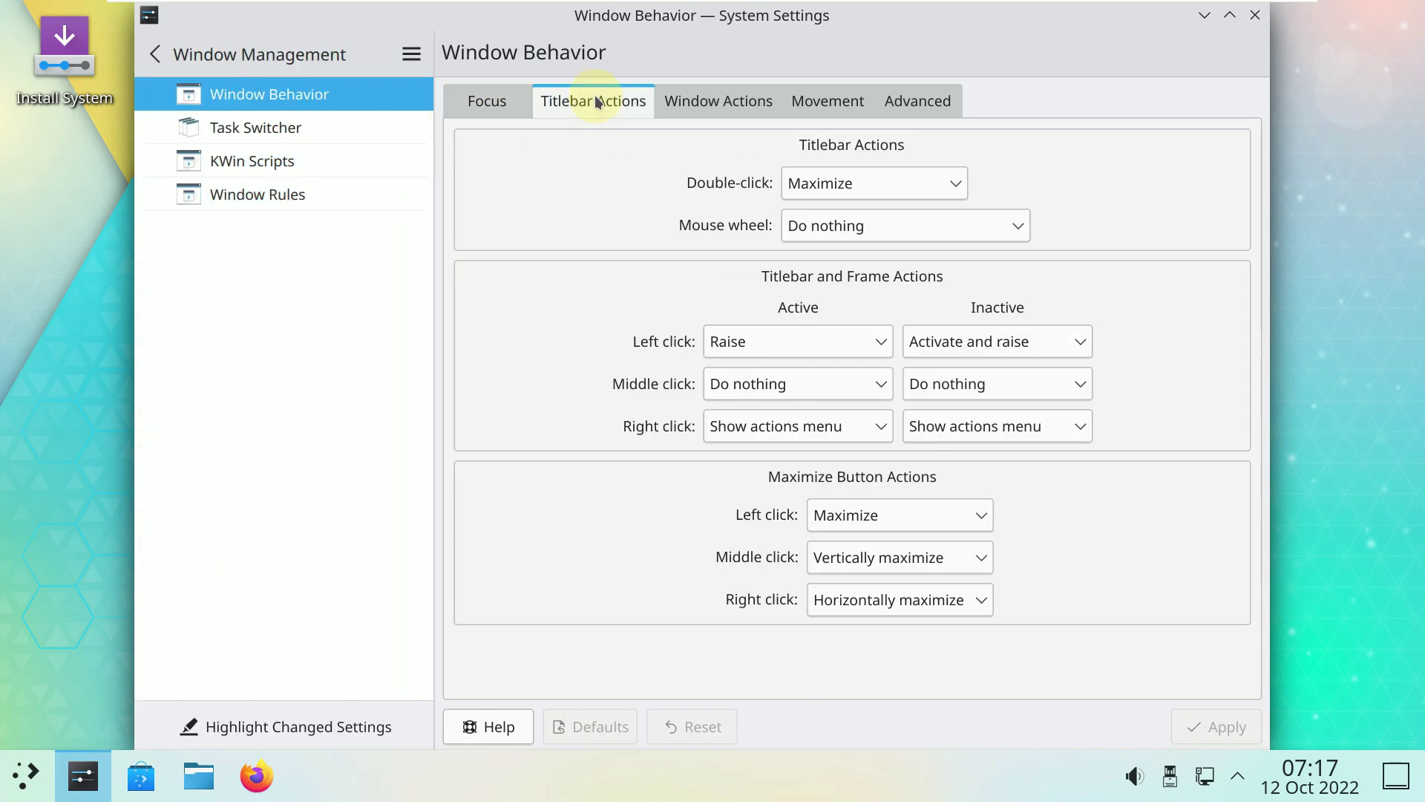
pyautogui.click(672, 100)
pyautogui.click(848, 106)
pyautogui.click(915, 100)
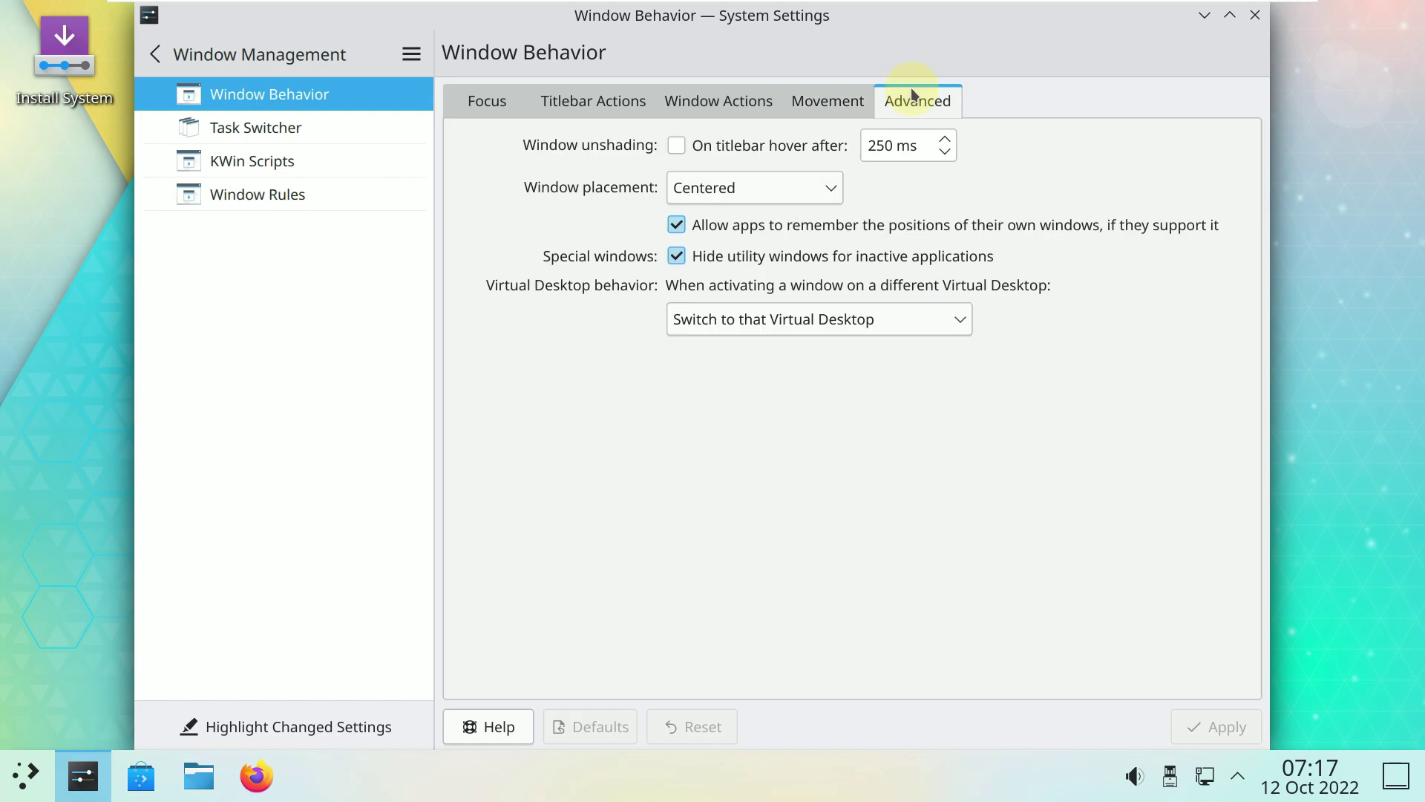
pyautogui.click(367, 112)
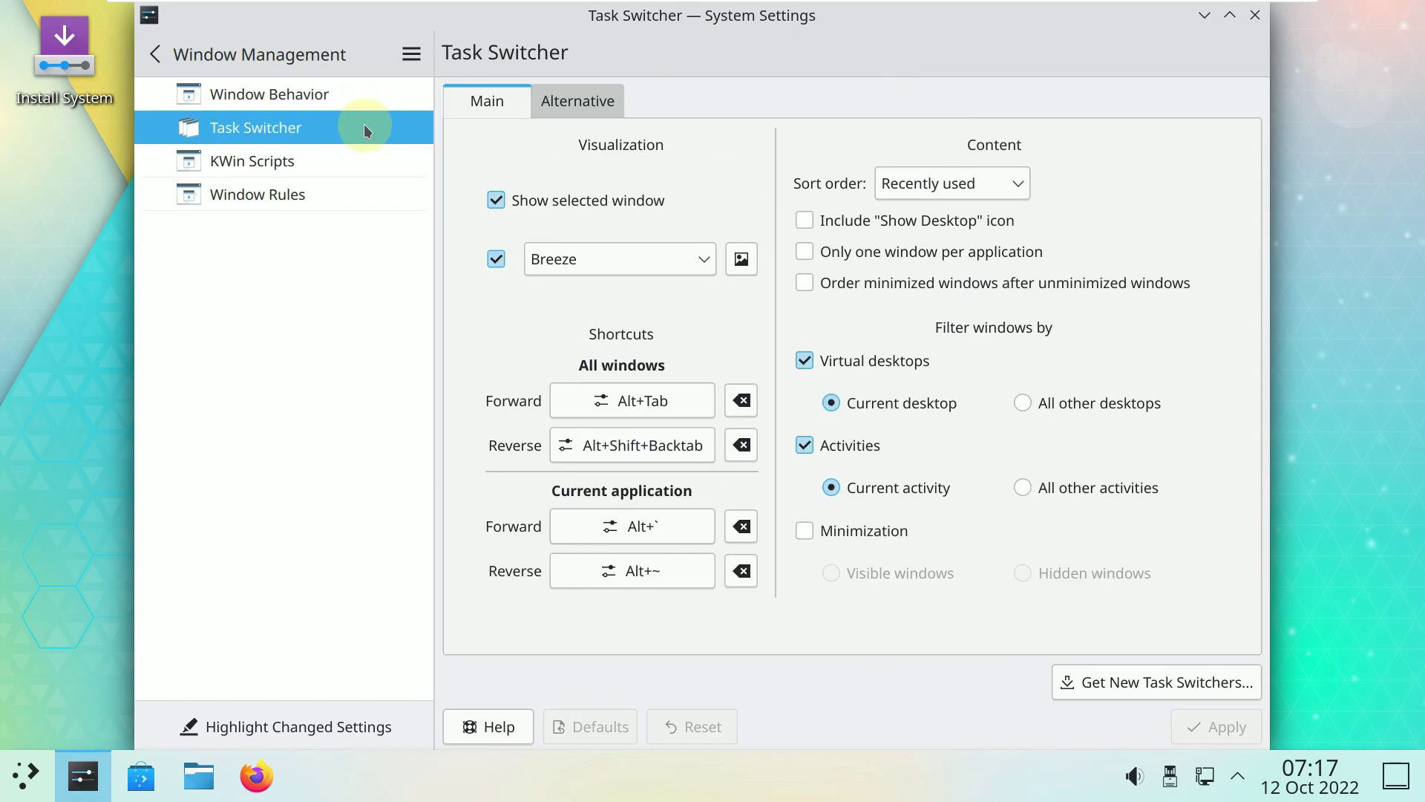
pyautogui.click(355, 179)
pyautogui.click(349, 163)
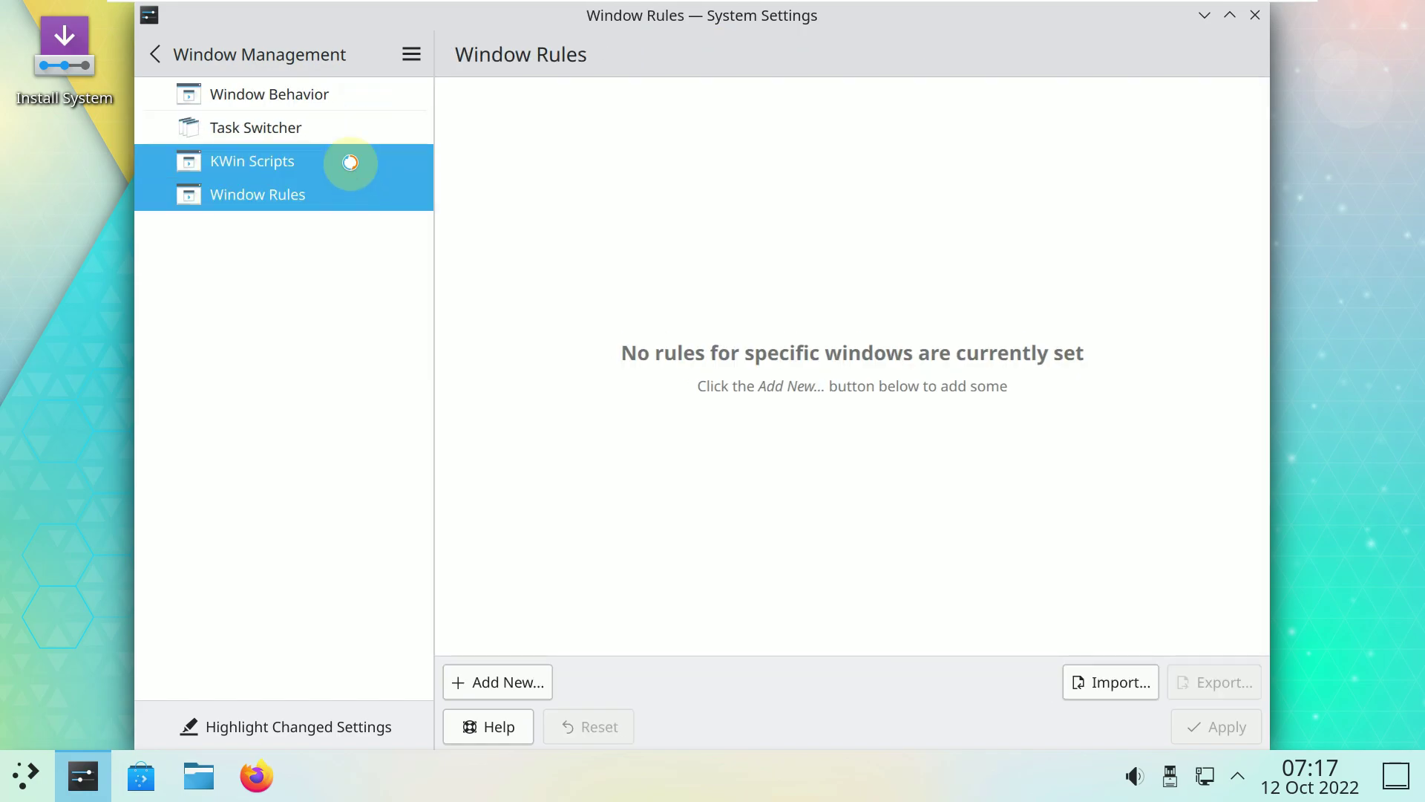
pyautogui.click(210, 59)
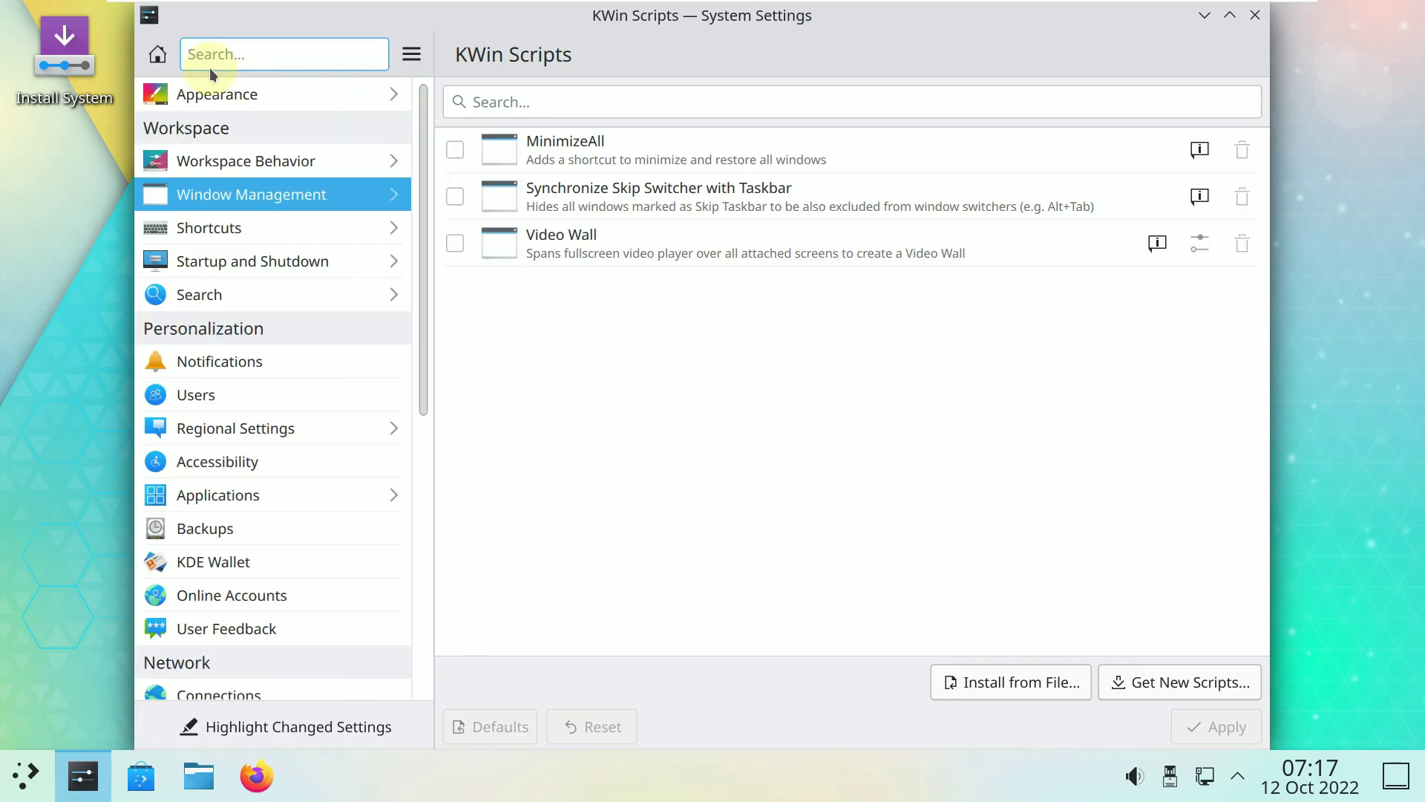
# Open the tray network panel and resize it wider and taller.
pyautogui.click(1203, 792)
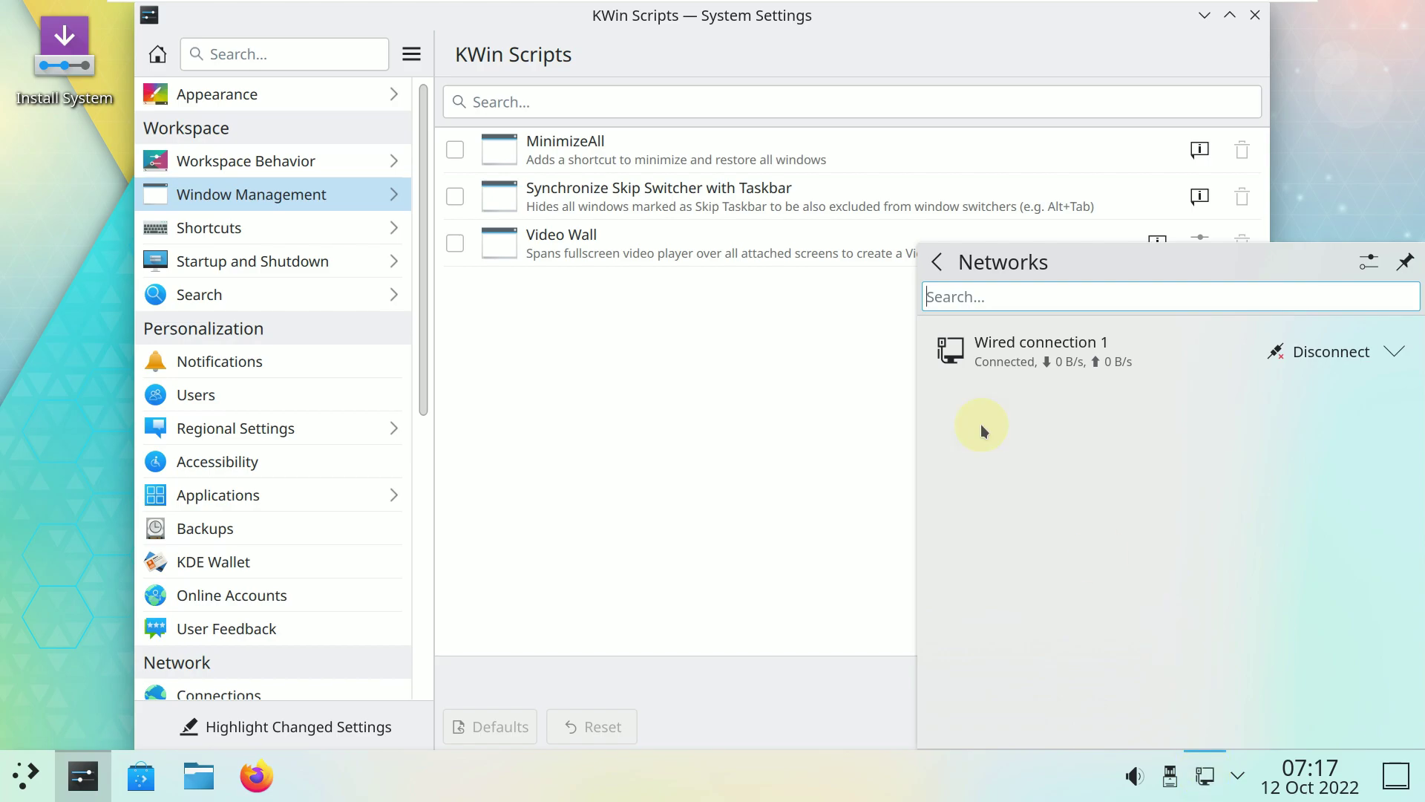
pyautogui.moveTo(920, 250); pyautogui.dragTo(1084, 463)
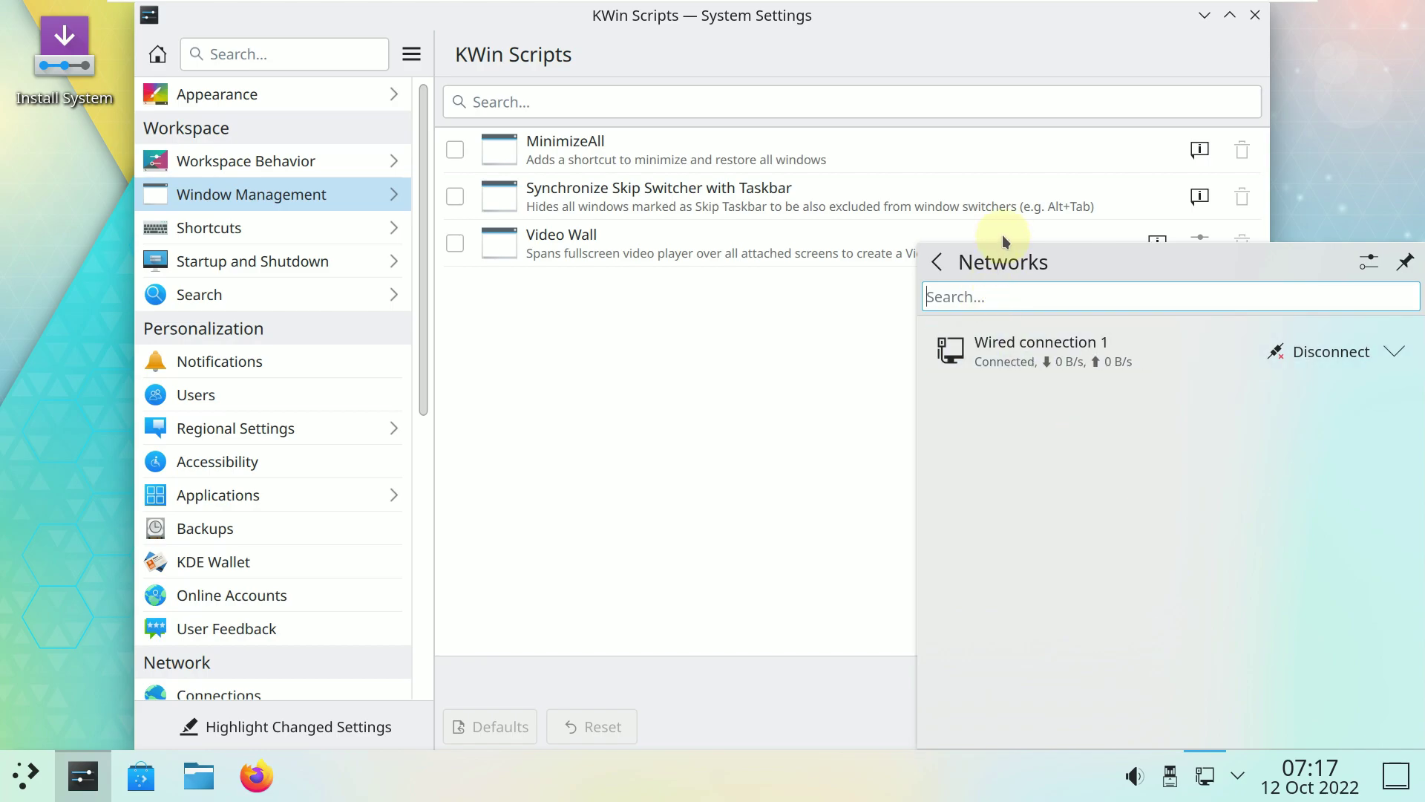
pyautogui.moveTo(1003, 244); pyautogui.dragTo(1005, 293)
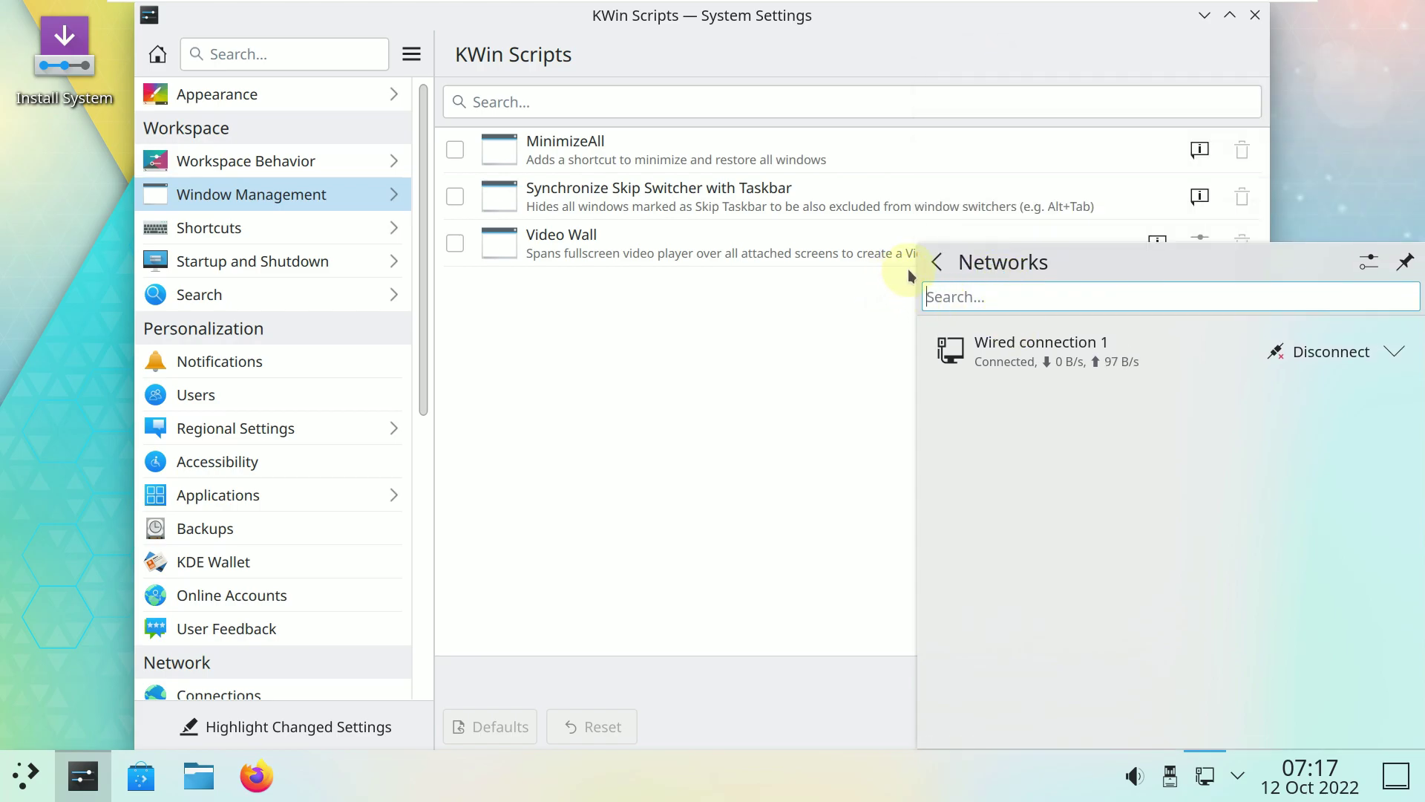
pyautogui.moveTo(919, 242); pyautogui.dragTo(933, 150)
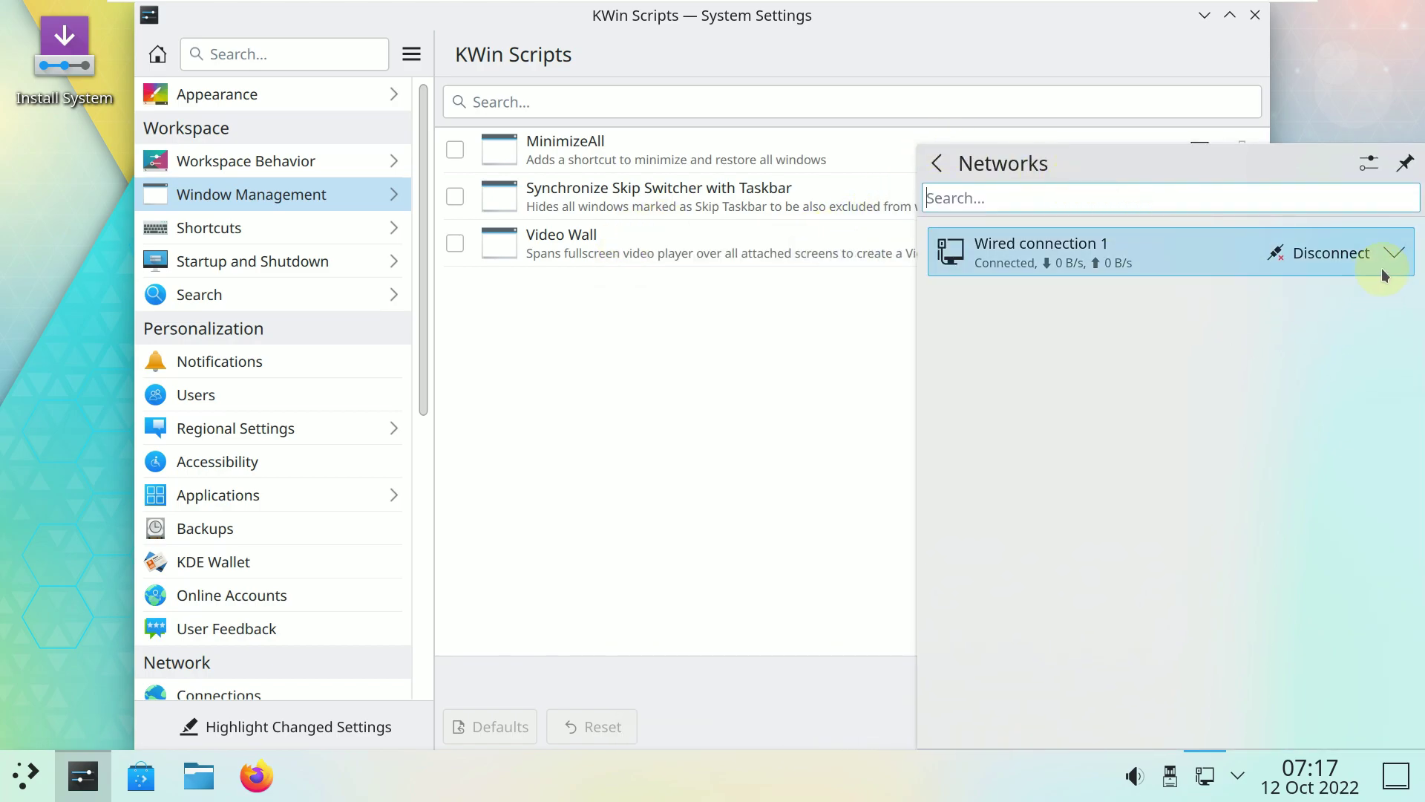
# View Wired connection 1's address details, resize the panel again, then dismiss it.
pyautogui.click(1396, 253)
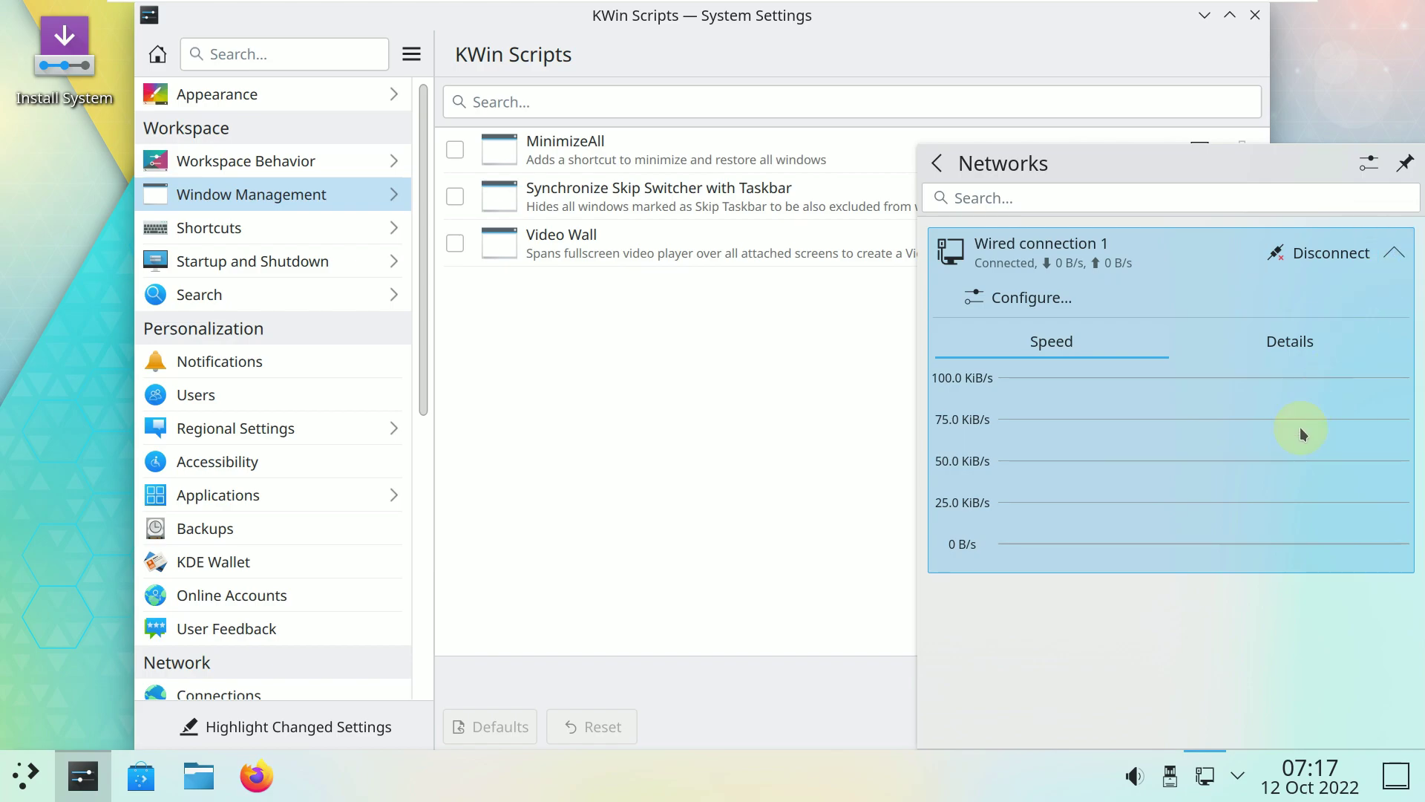
pyautogui.click(1296, 343)
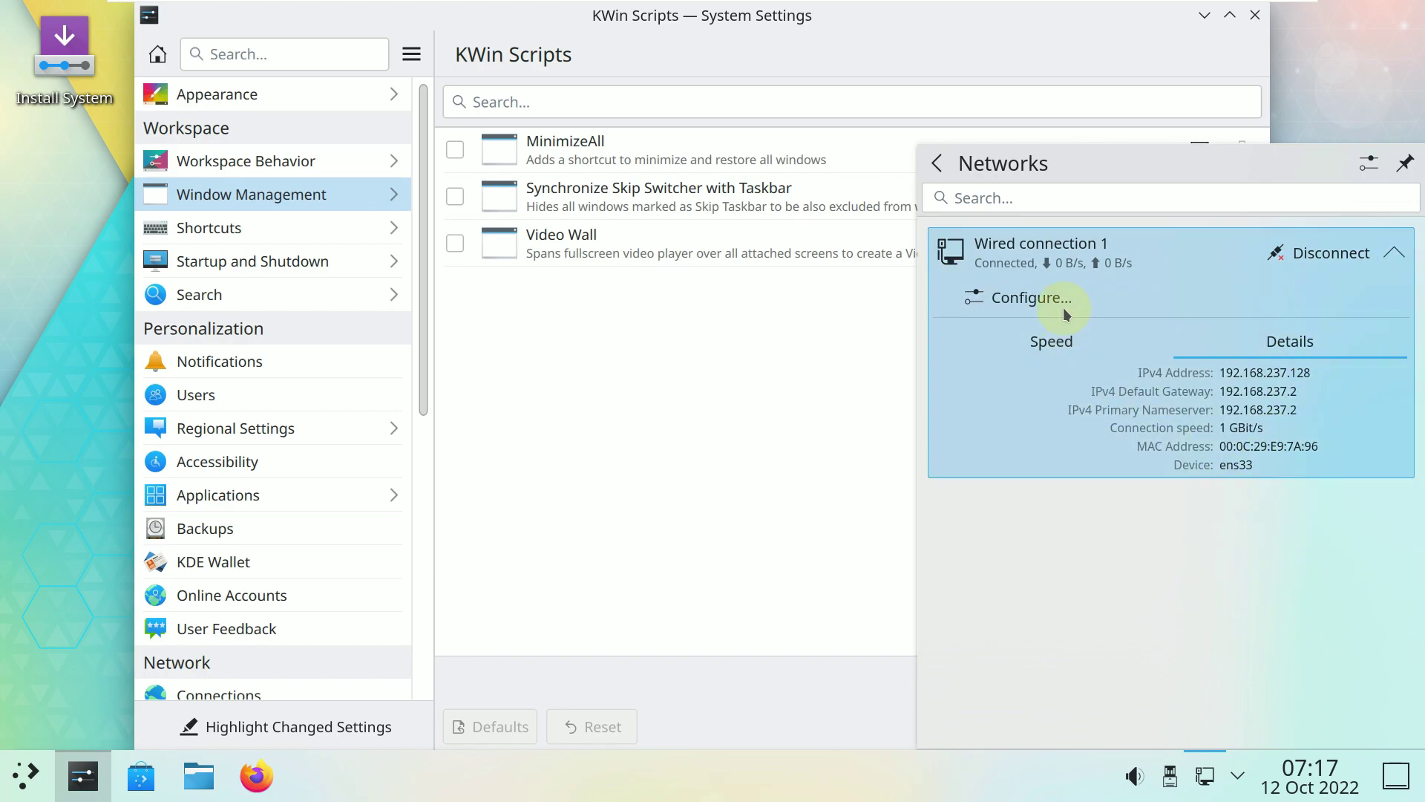
pyautogui.click(936, 163)
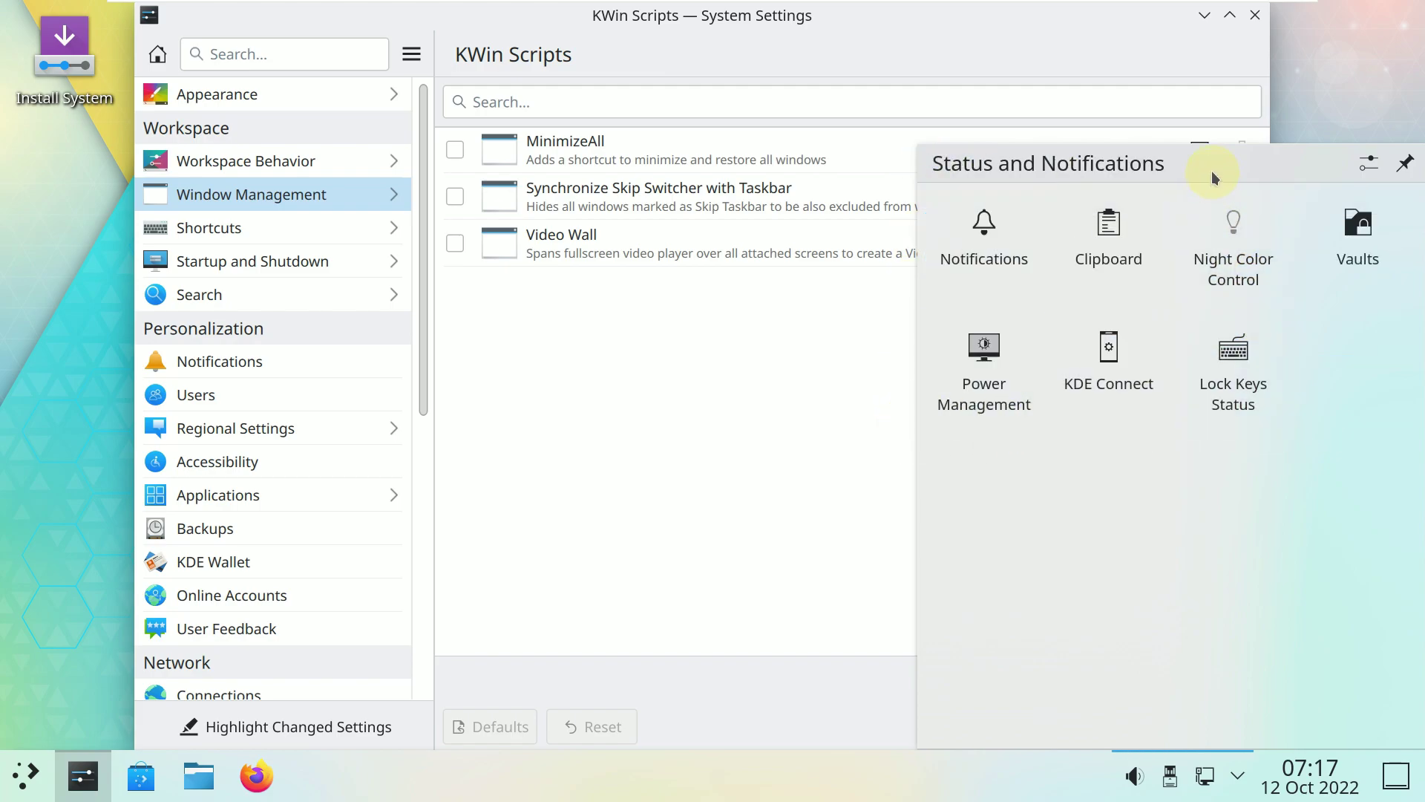
pyautogui.moveTo(1206, 143); pyautogui.dragTo(1221, 244)
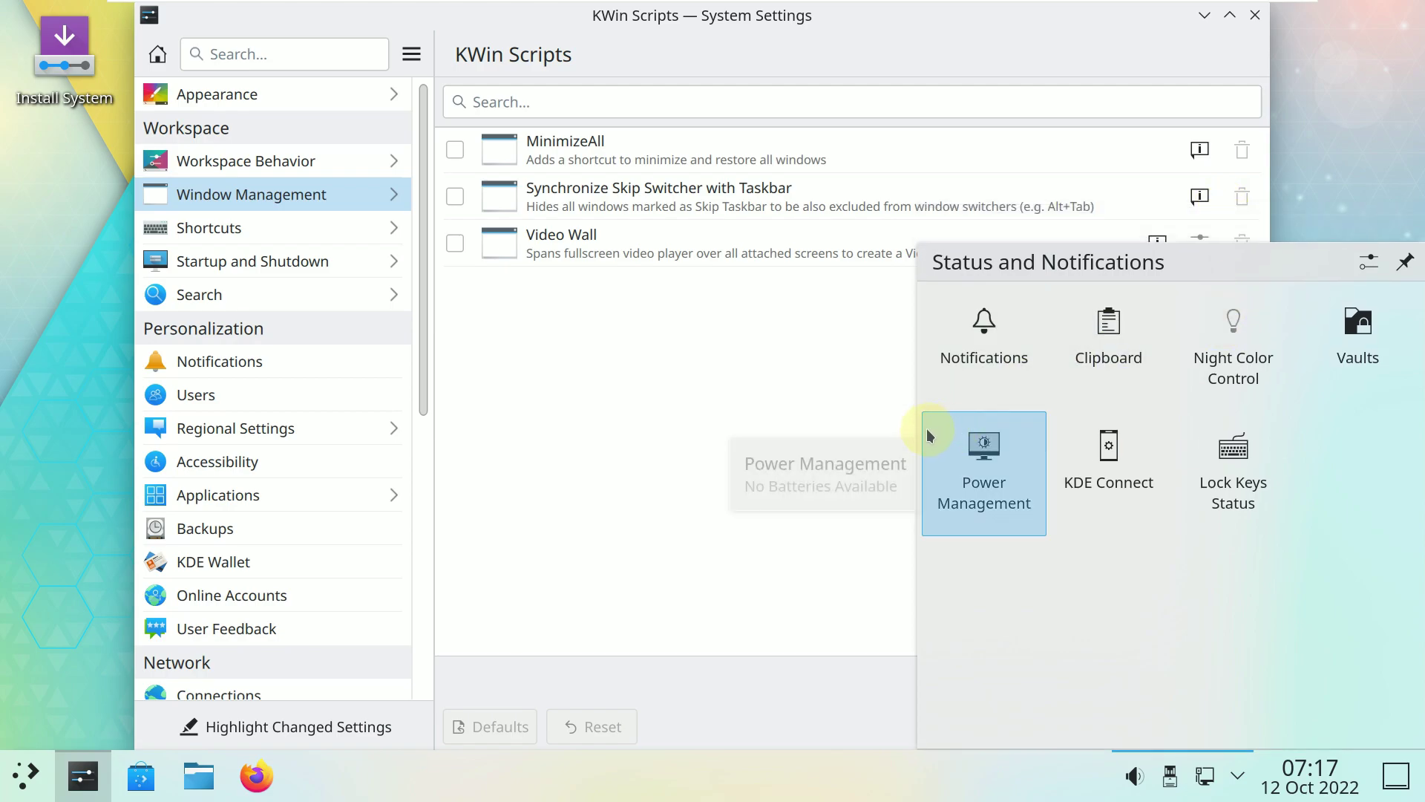
pyautogui.moveTo(1205, 383); pyautogui.dragTo(1057, 425)
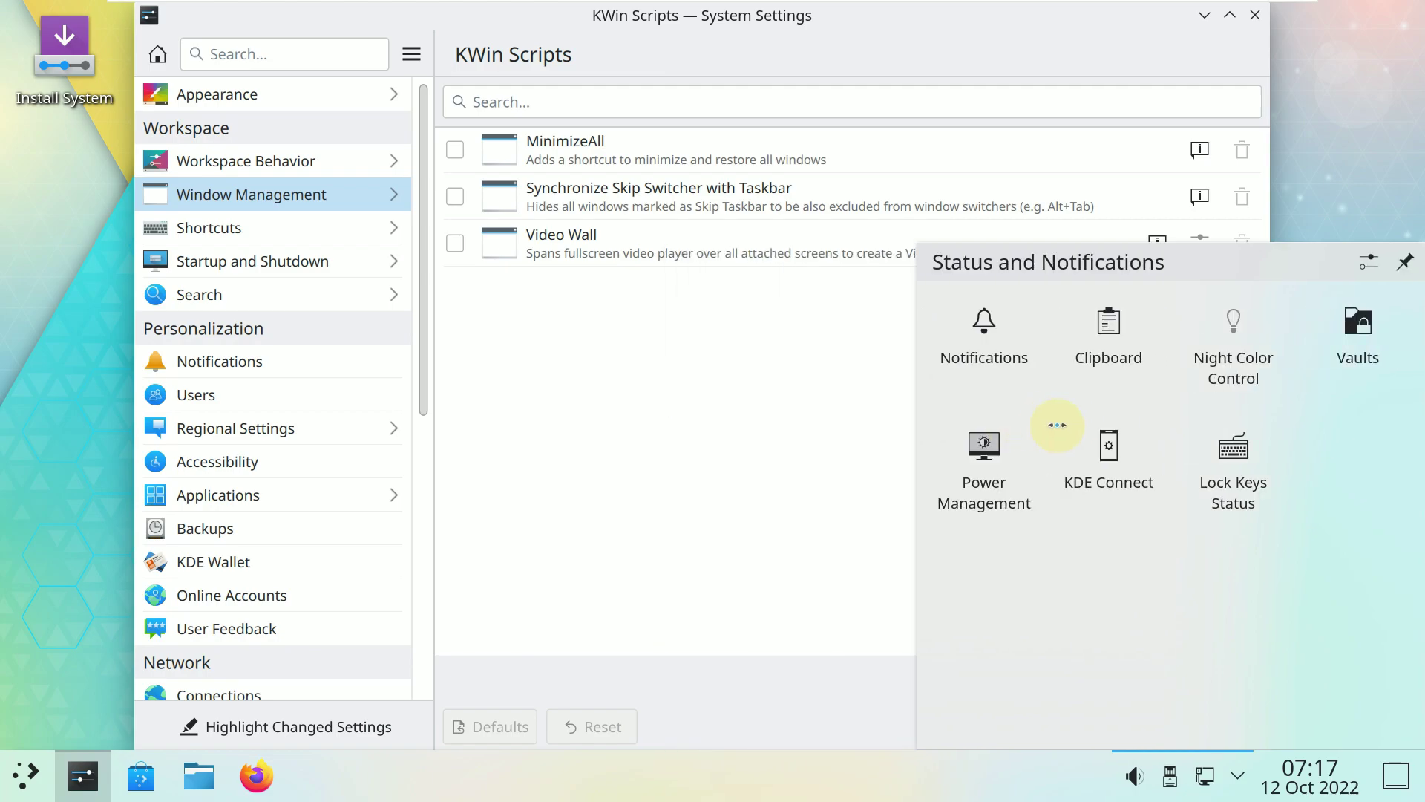
pyautogui.click(781, 350)
# View the Shortcuts and Custom Shortcuts pages, then return to the main categories.
pyautogui.click(207, 225)
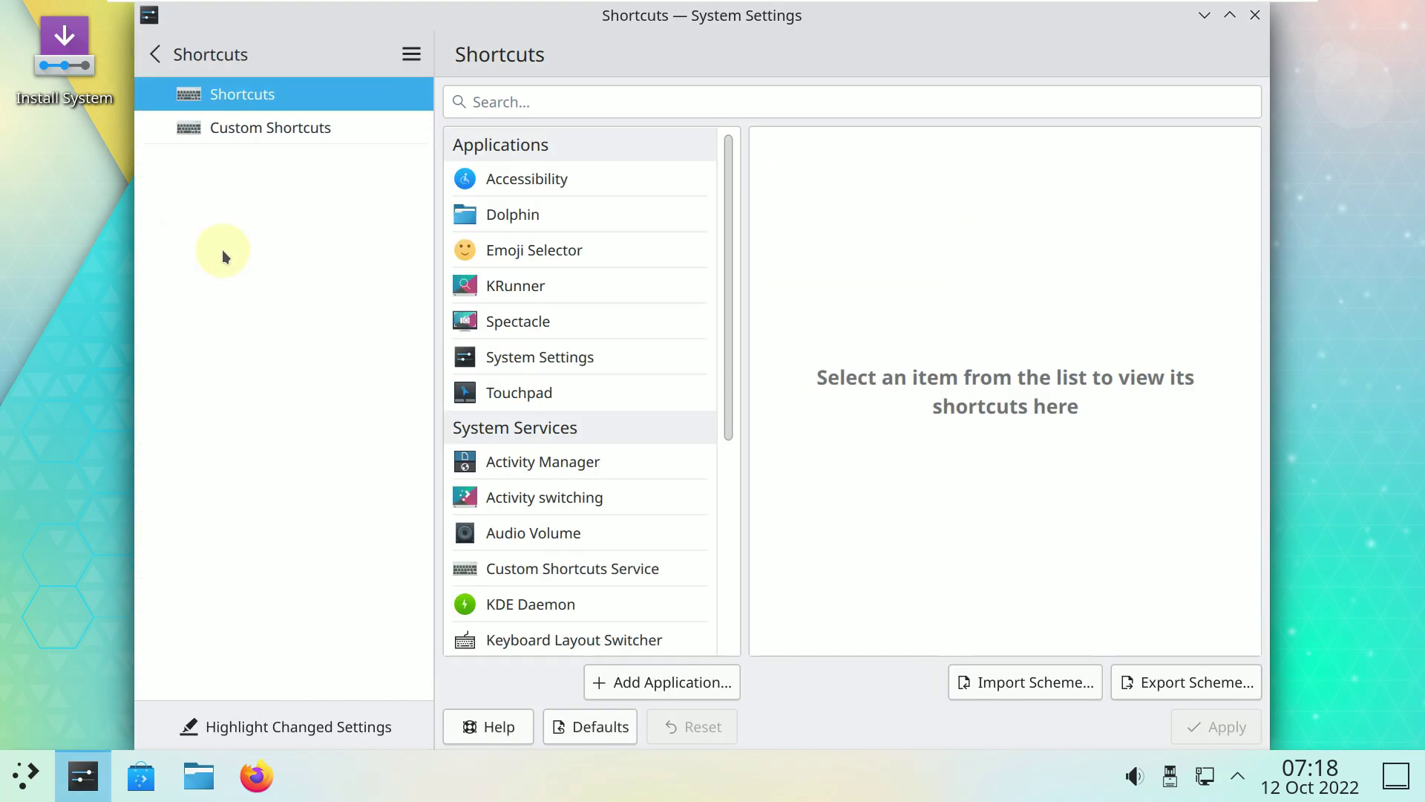
pyautogui.click(252, 138)
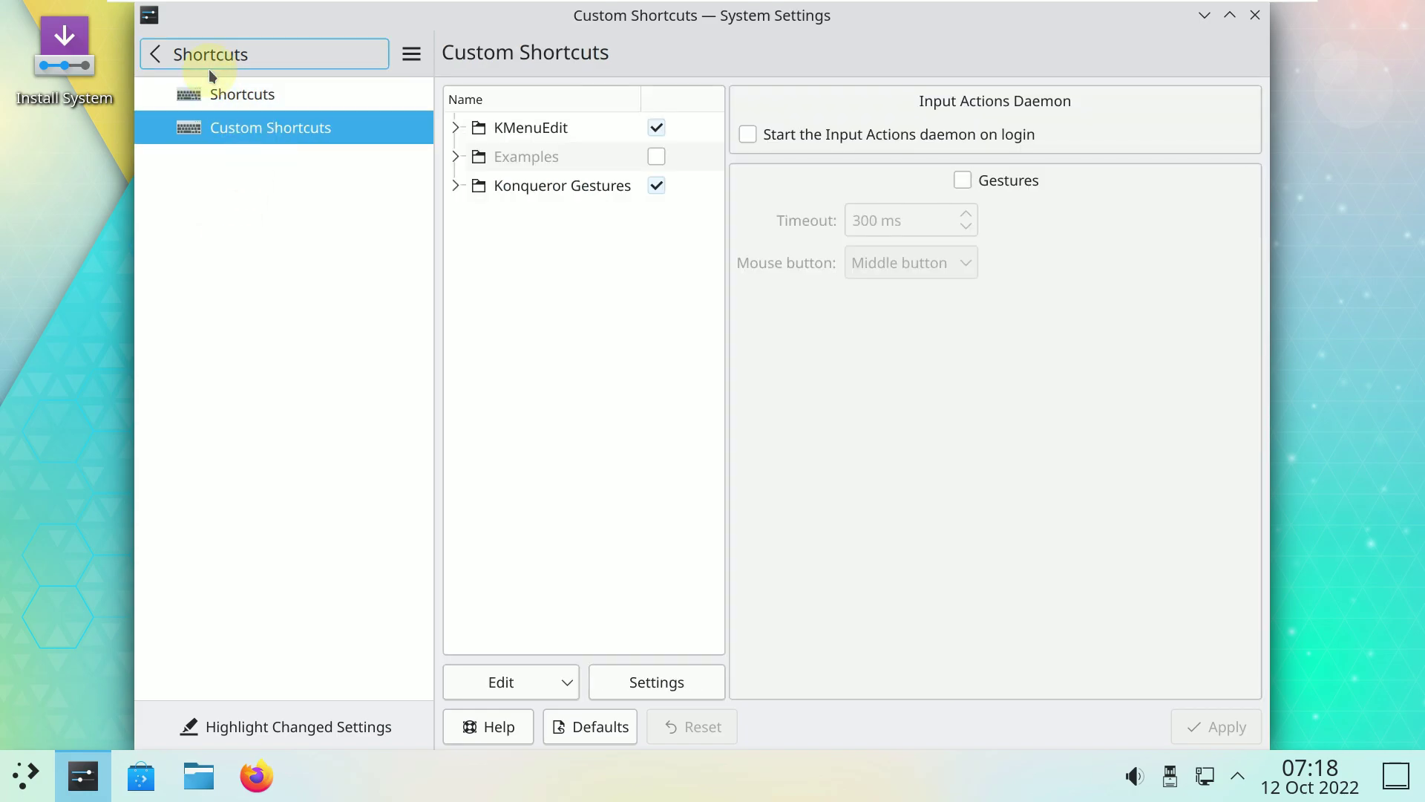
pyautogui.click(205, 60)
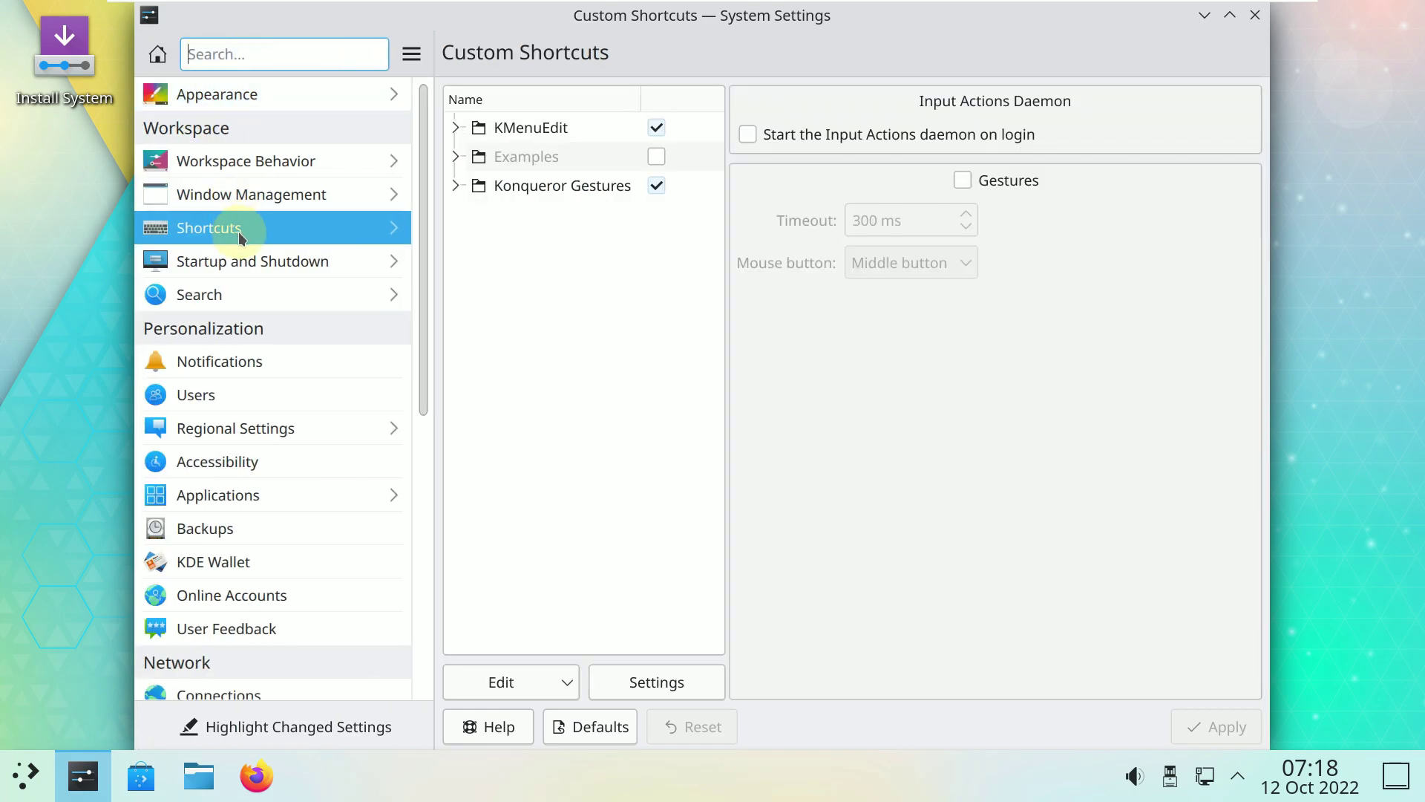
# View Startup and Shutdown's Background Services and Autostart, then open Search's File Search page.
pyautogui.click(251, 265)
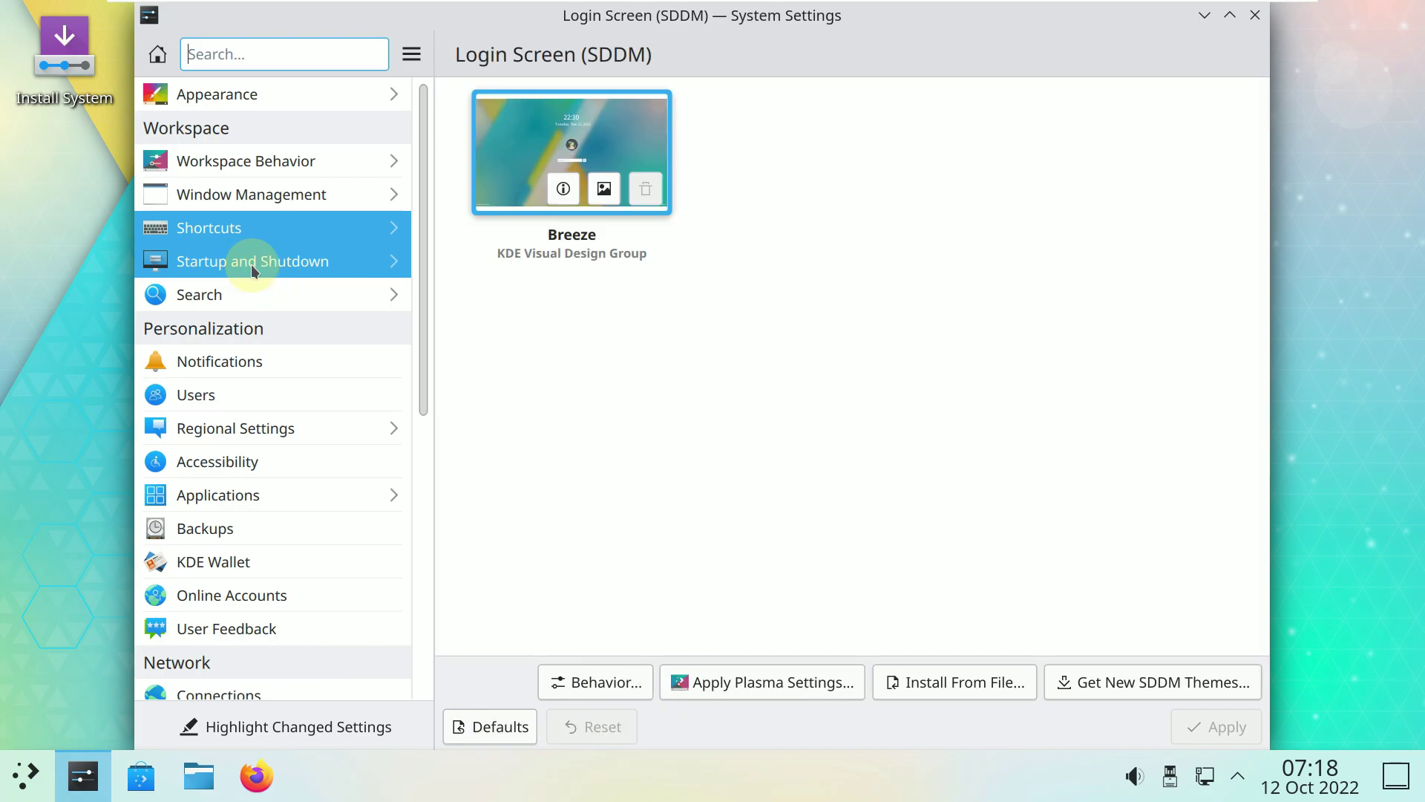
pyautogui.click(249, 150)
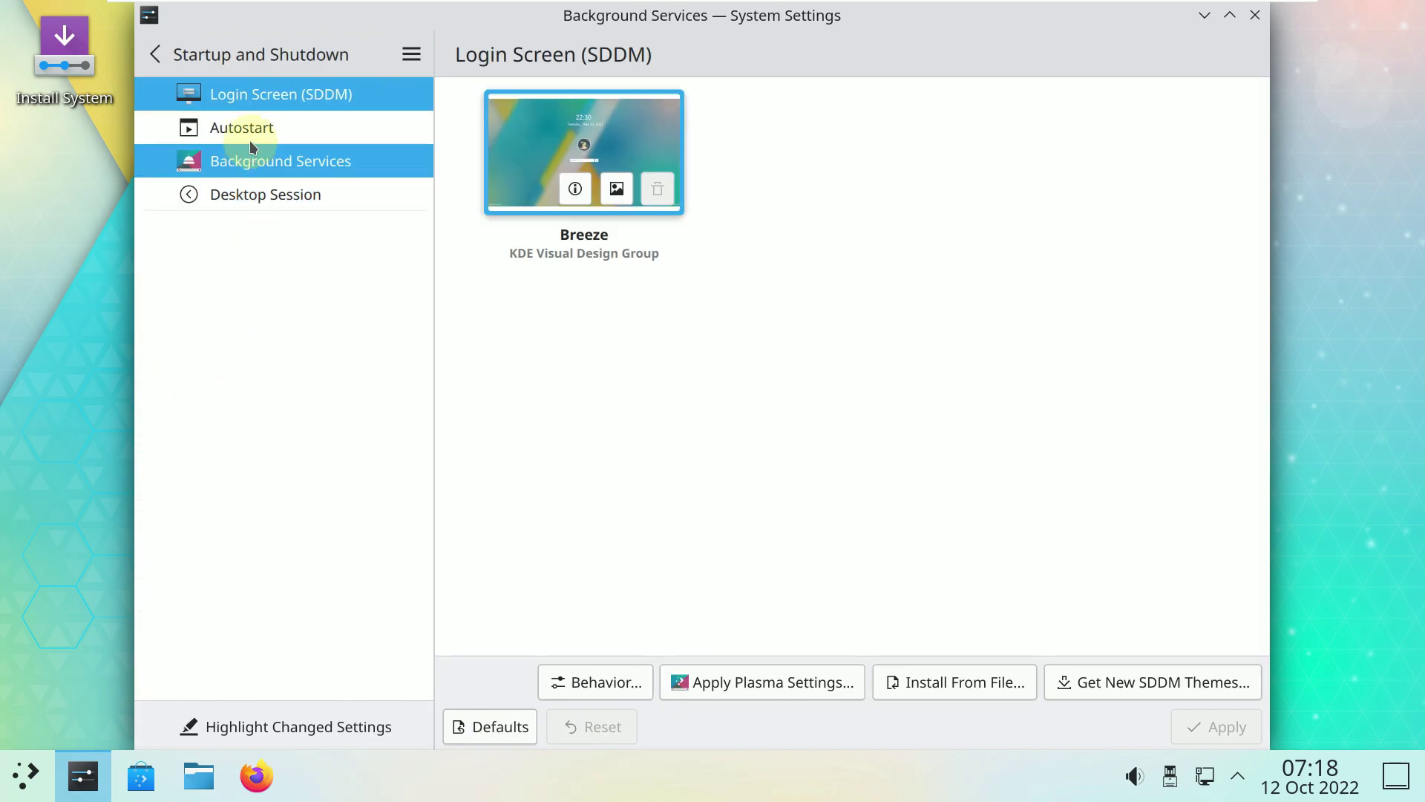
pyautogui.click(246, 132)
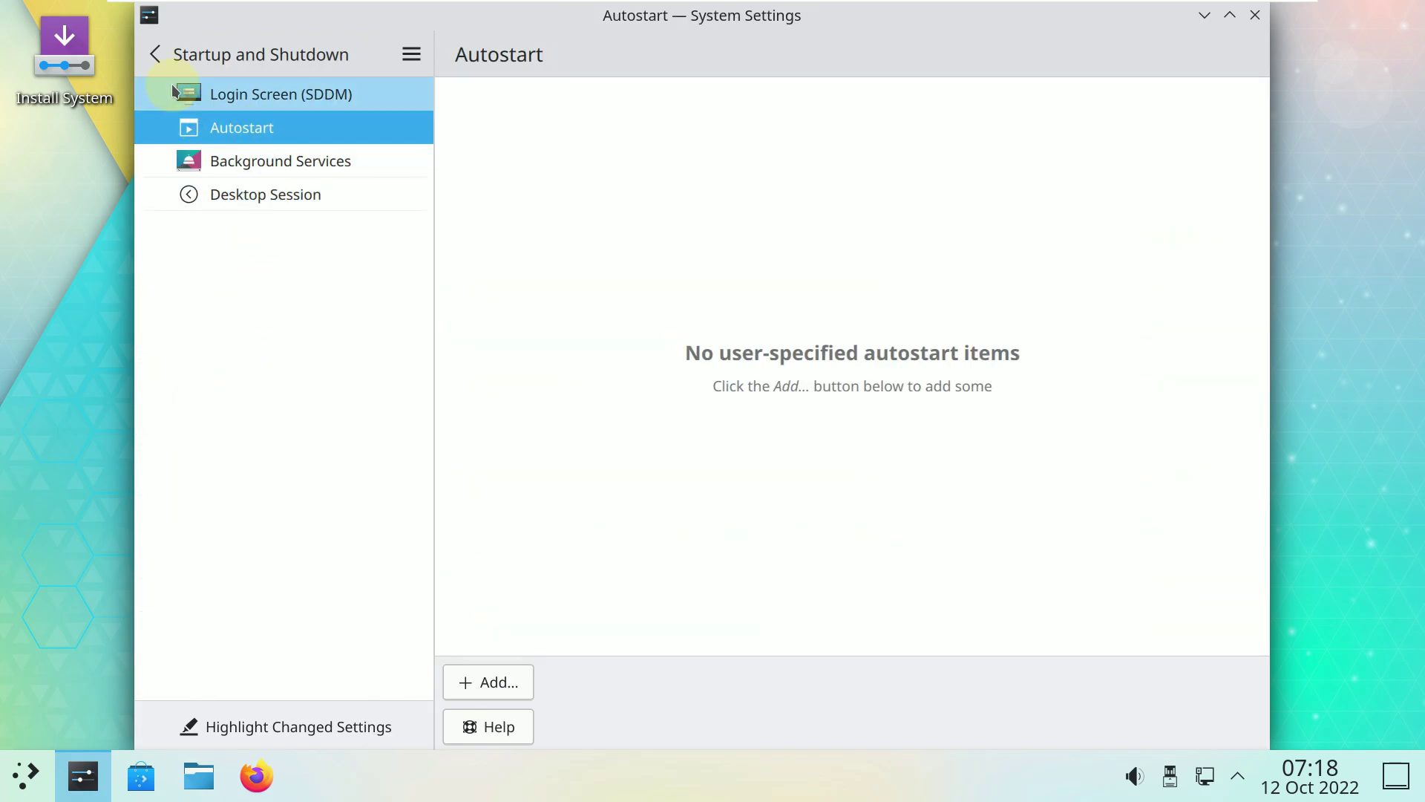
pyautogui.click(164, 62)
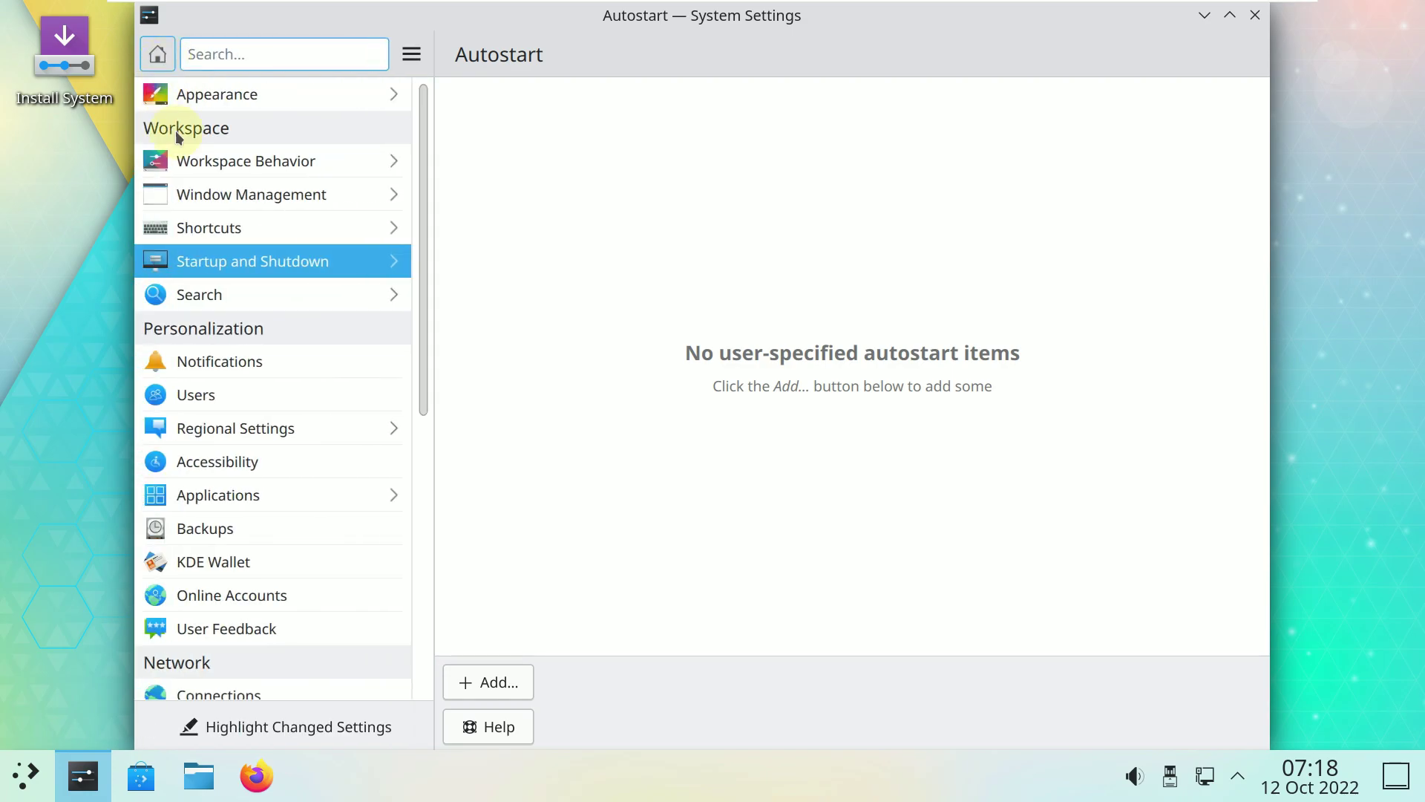
pyautogui.click(205, 294)
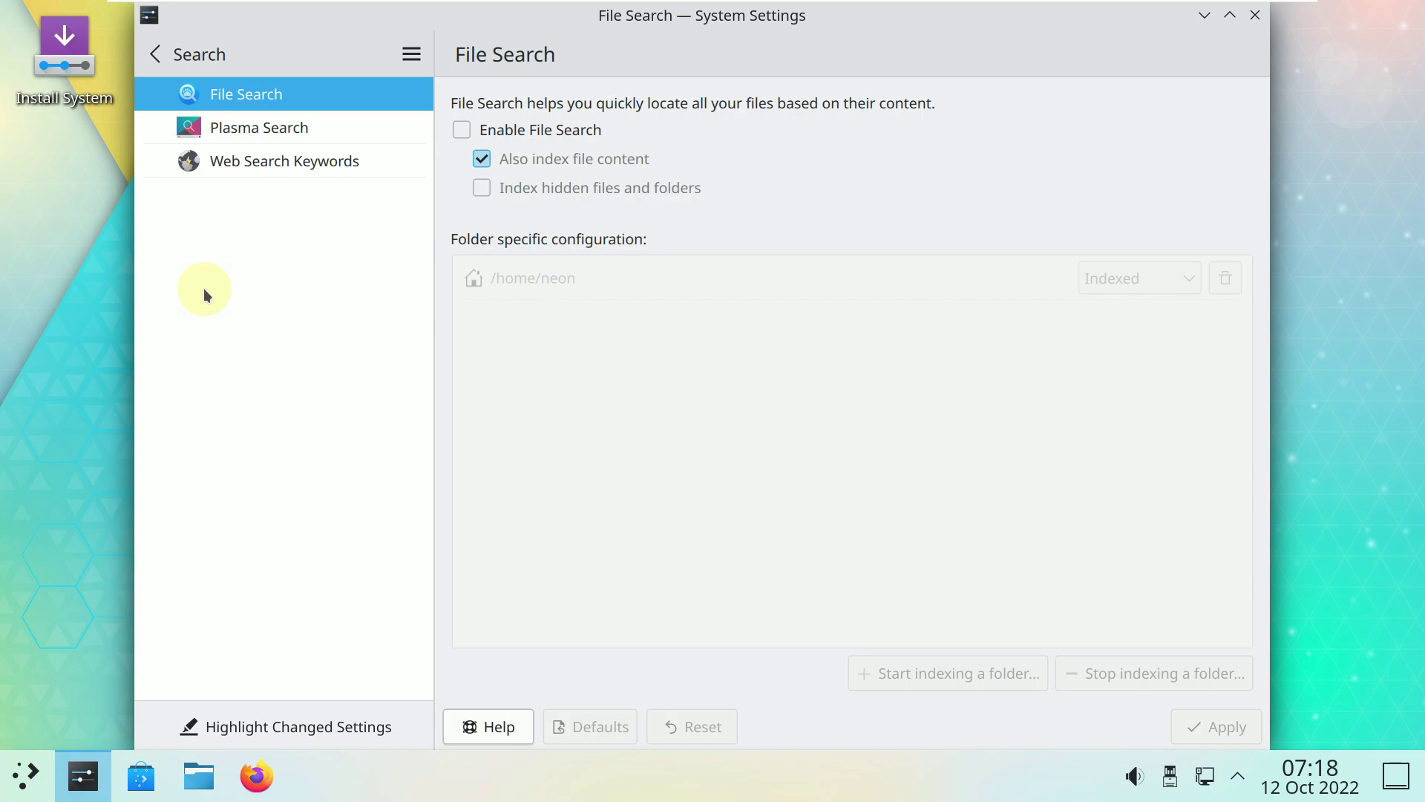
# View the Notifications, Users, and Regional Settings spell check and date/time pages.
pyautogui.click(178, 59)
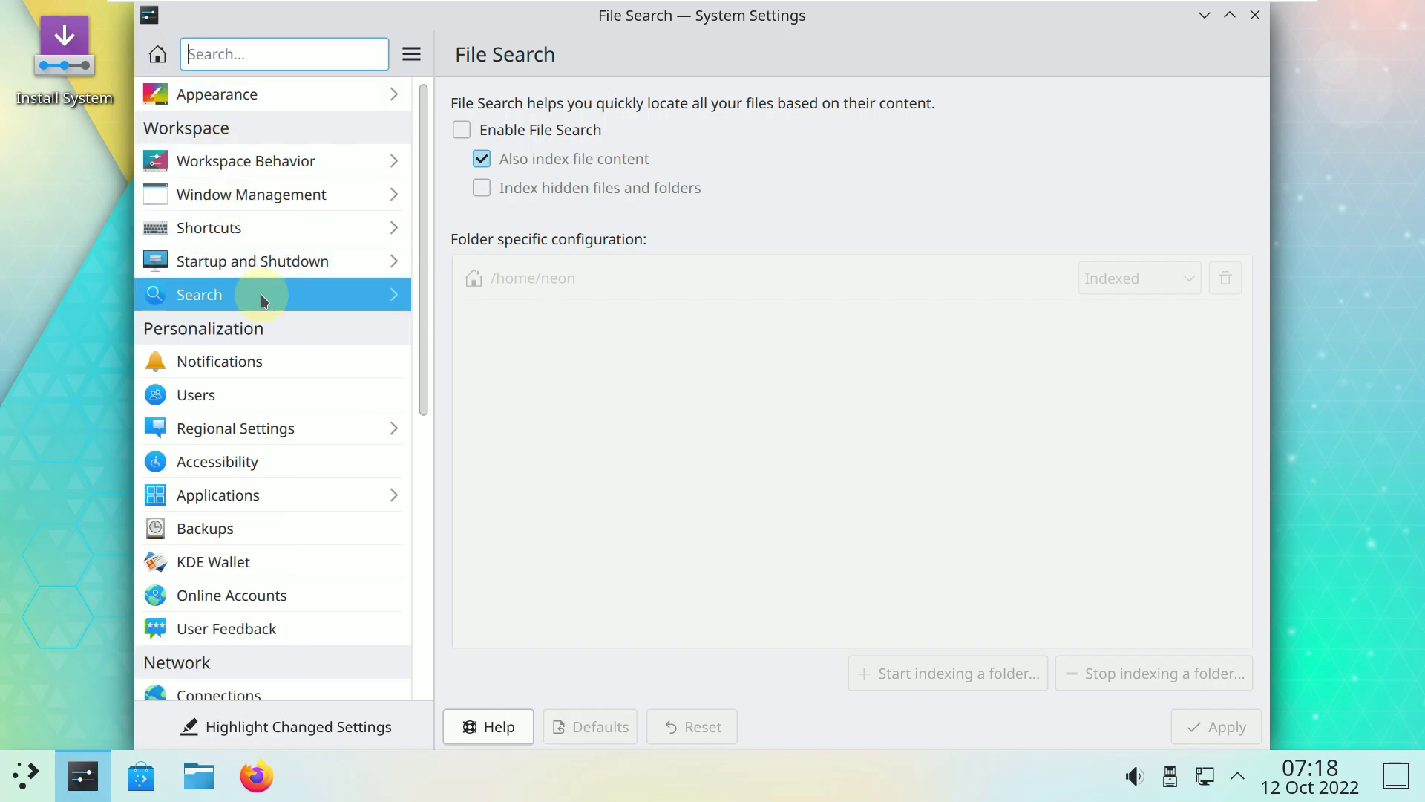
pyautogui.click(276, 359)
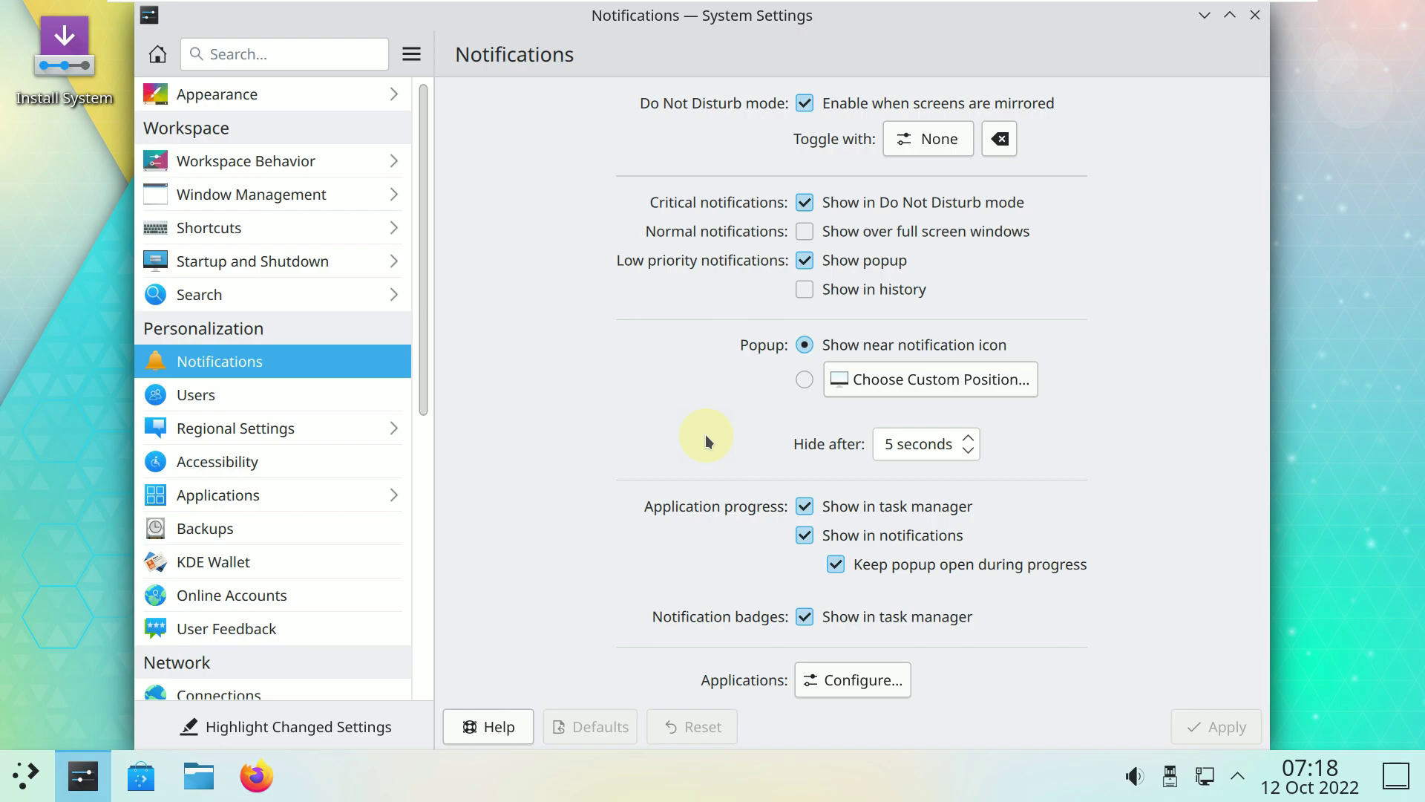
pyautogui.click(363, 405)
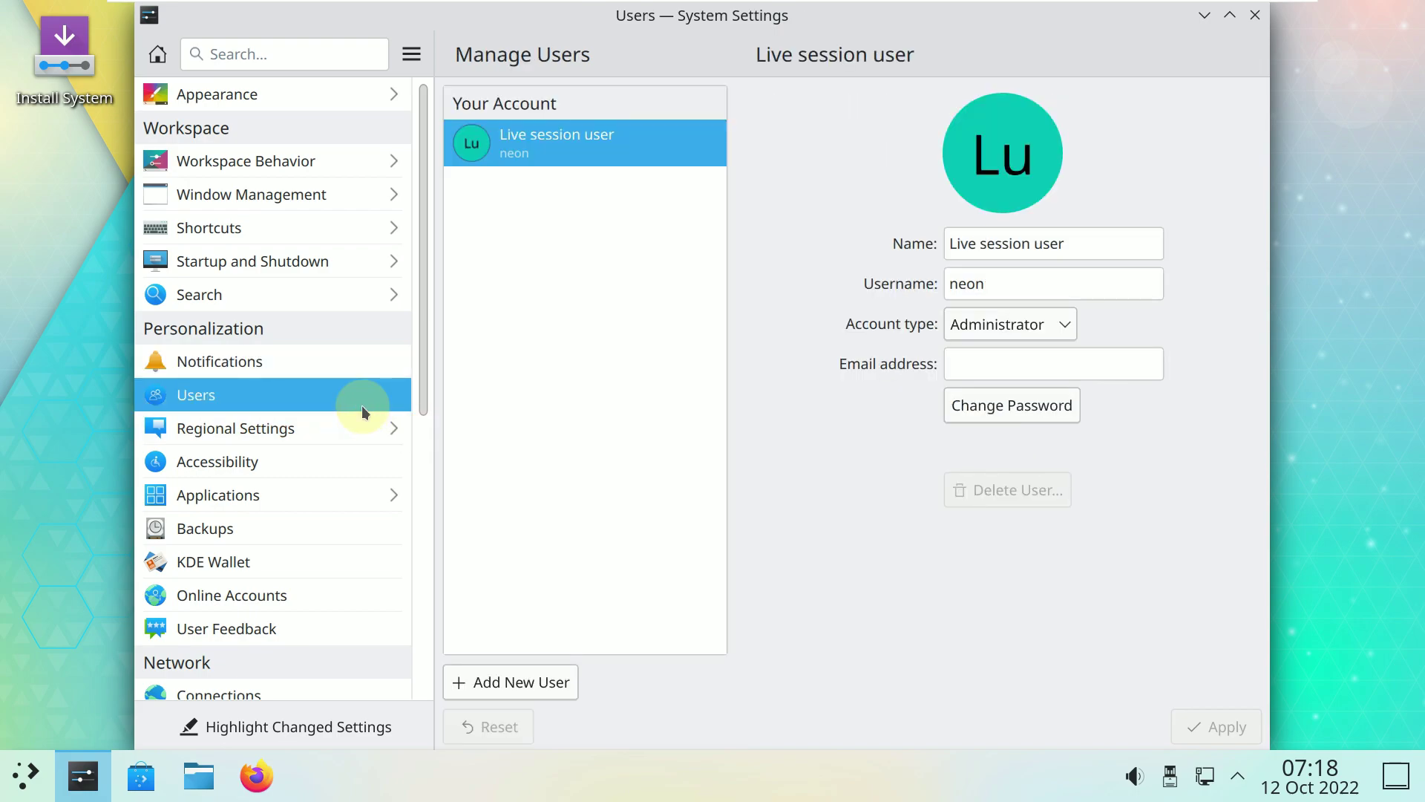
pyautogui.click(352, 428)
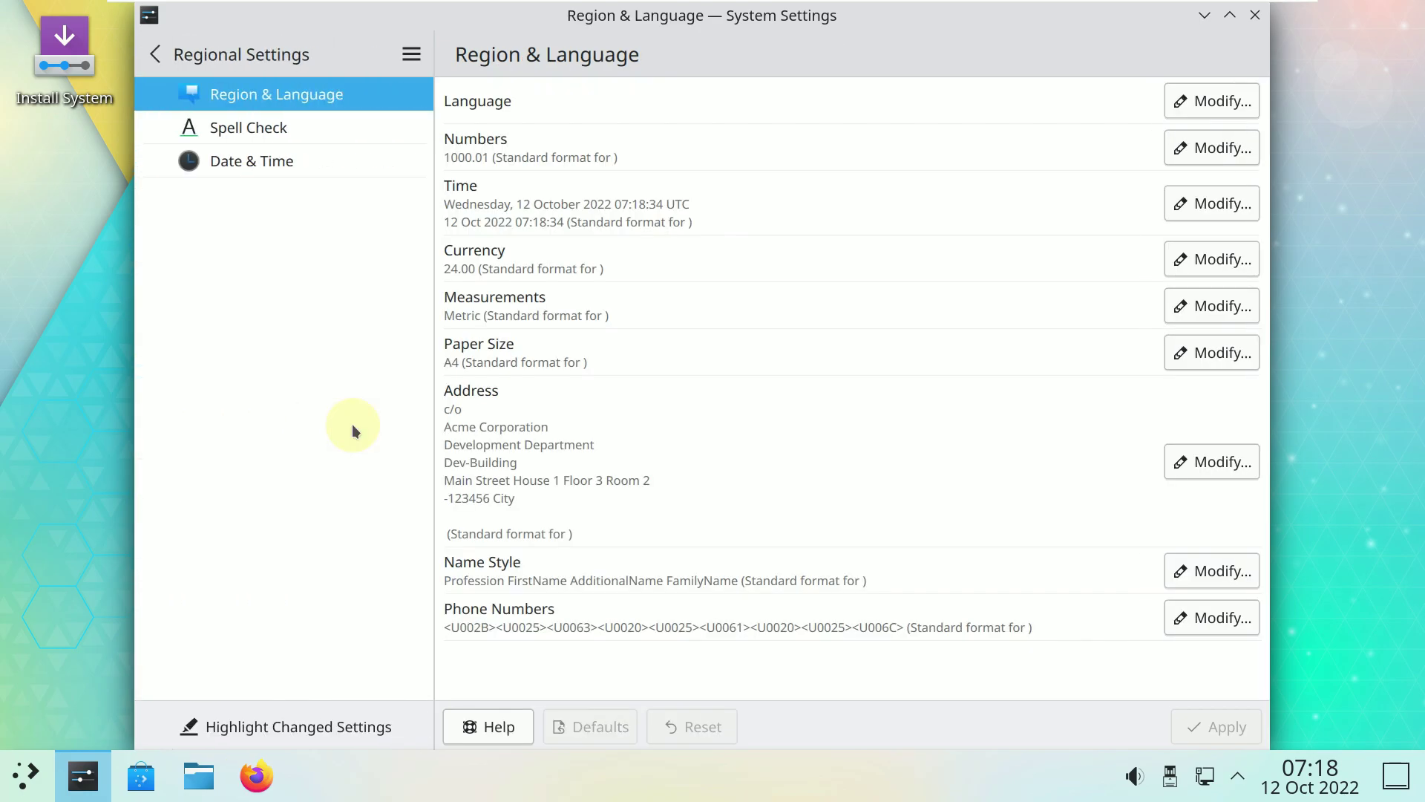
pyautogui.click(269, 138)
pyautogui.click(272, 160)
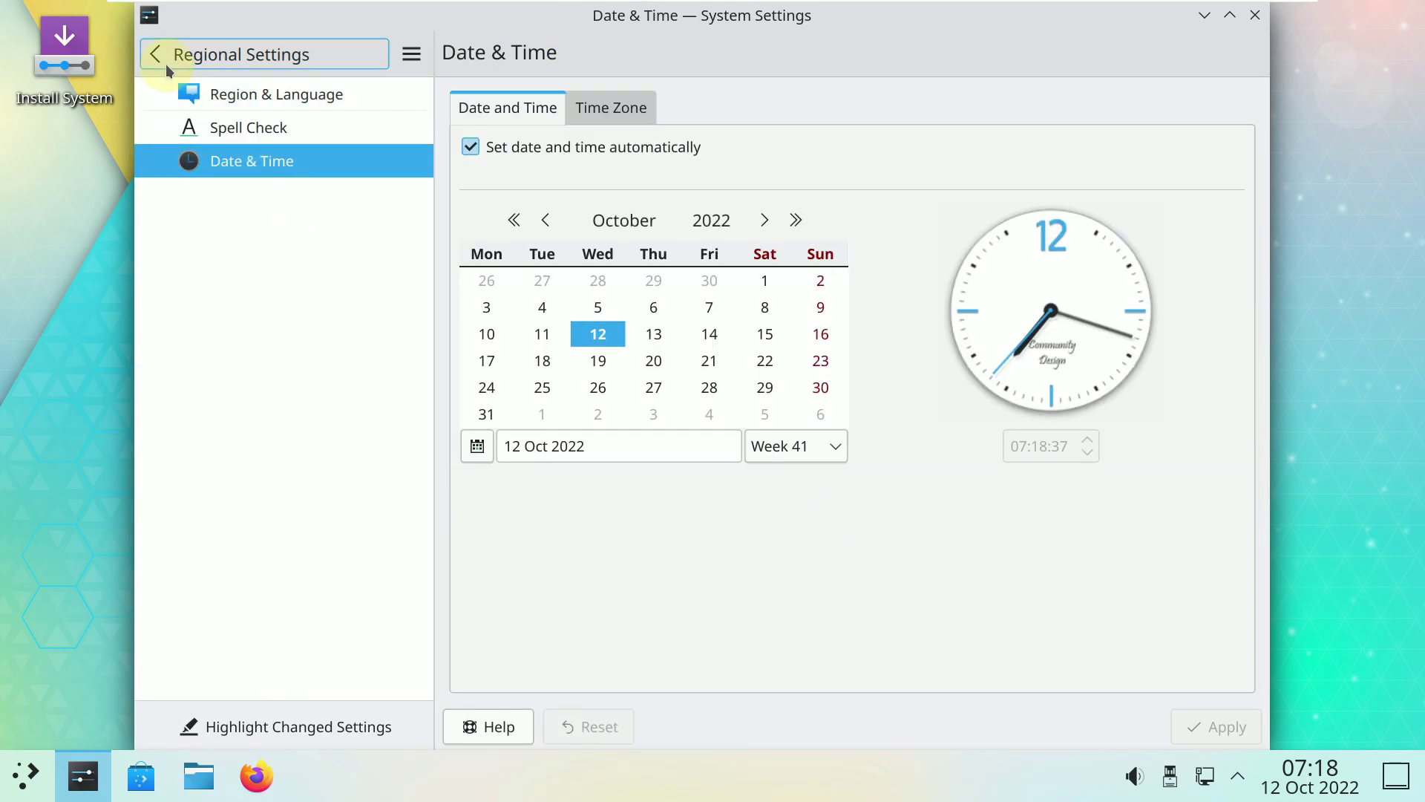
pyautogui.click(166, 64)
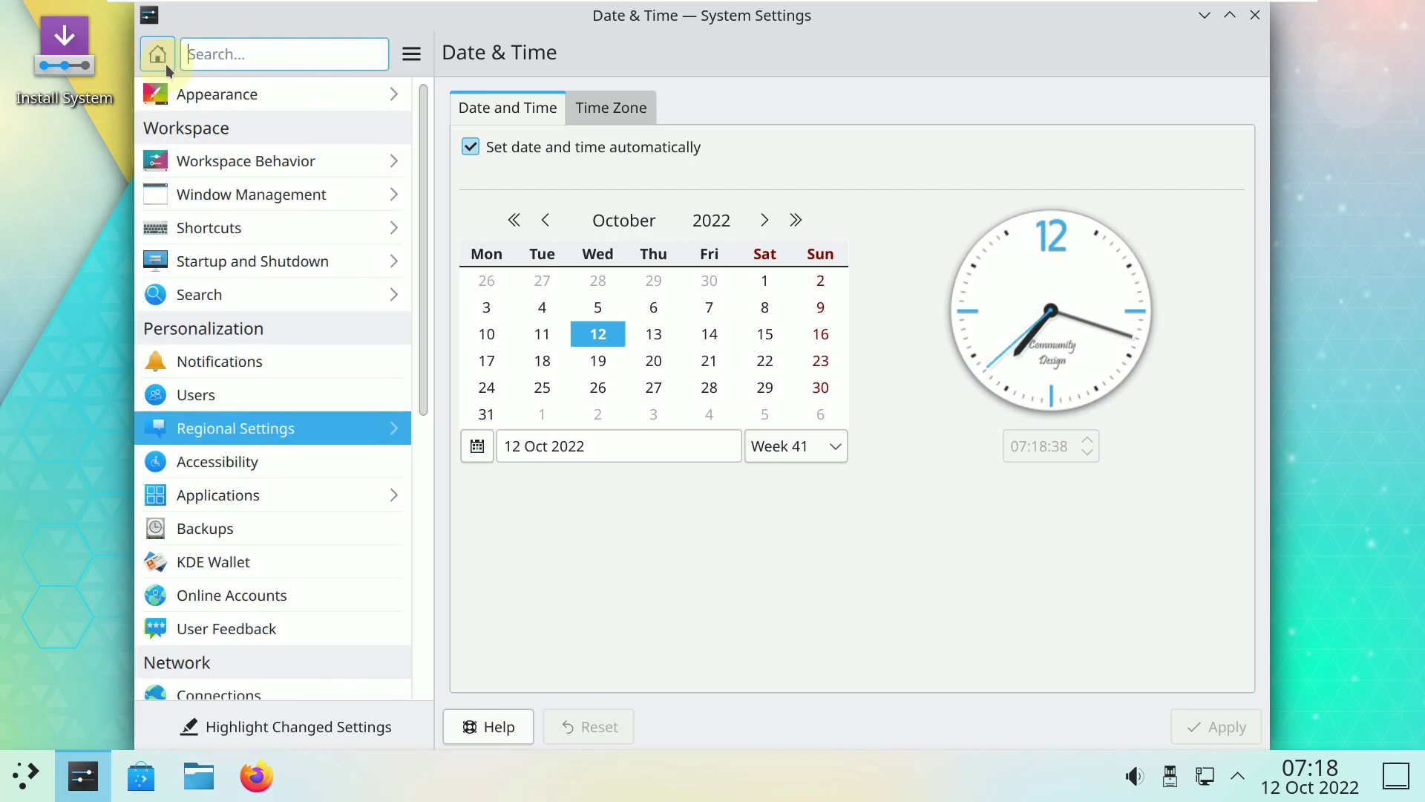
# Open Accessibility, then Applications to show the File Associations file type list.
pyautogui.scroll(-4, 245, 295)
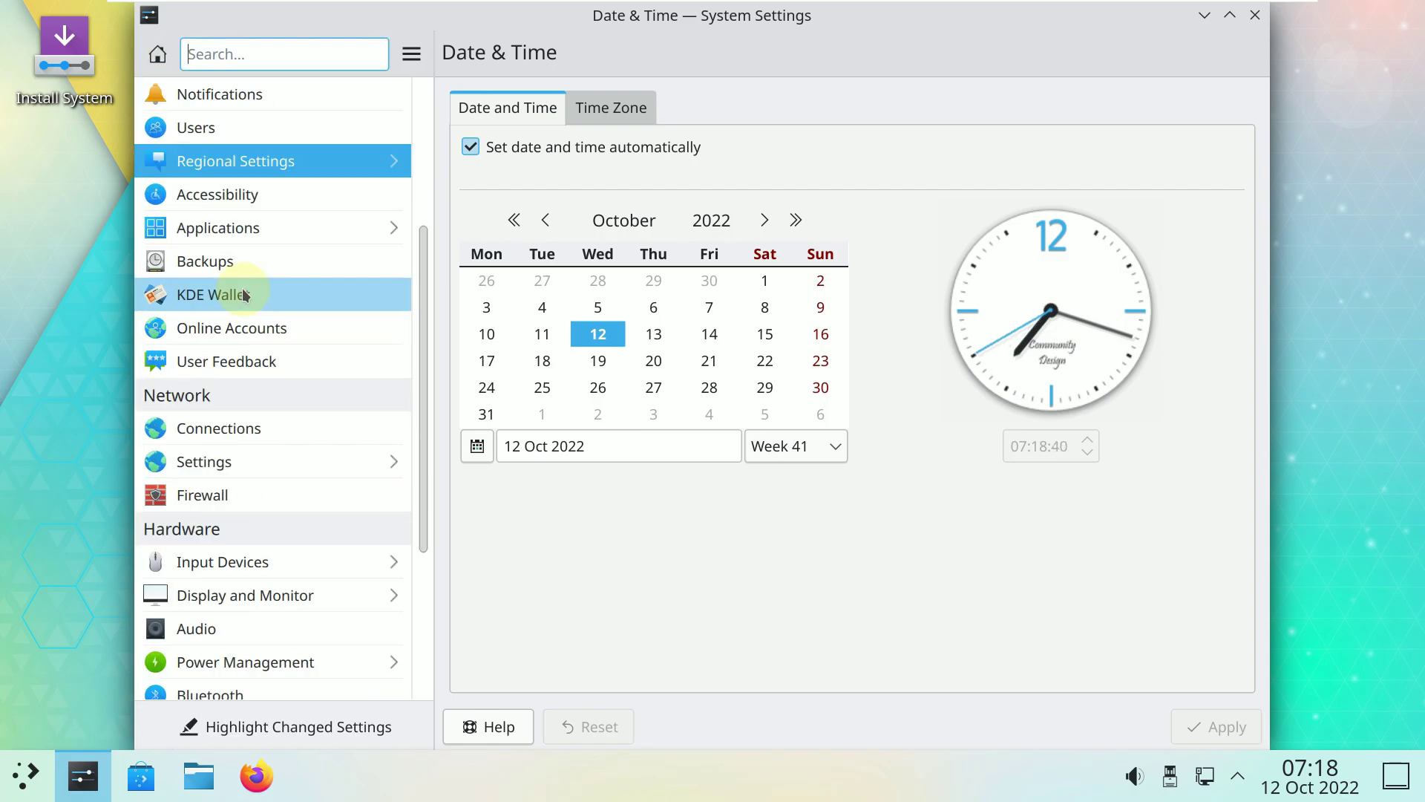
pyautogui.click(220, 194)
pyautogui.click(231, 226)
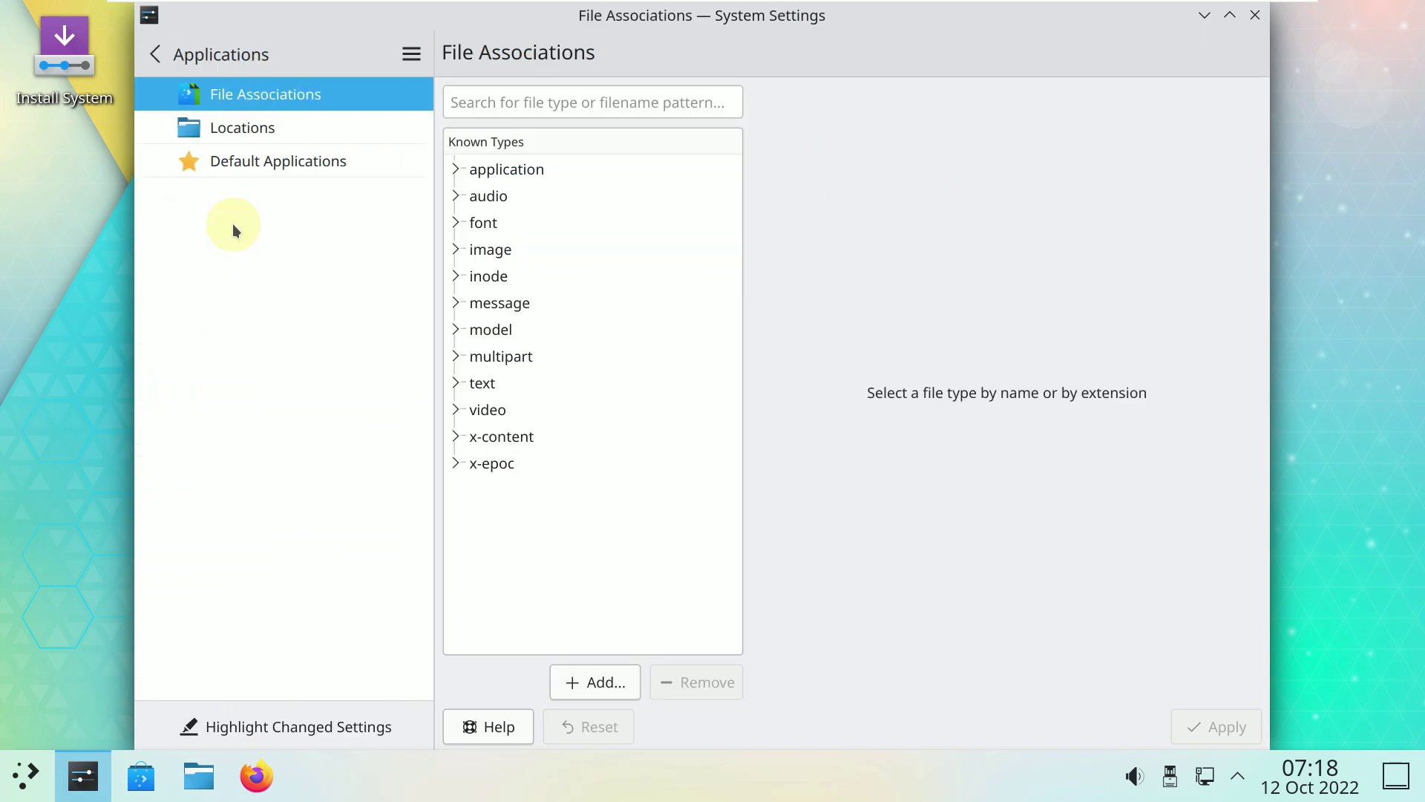
# Return to the category list and browse the Accessibility pages: Screen Reader, Mouse Navigation, Keyboard Filters, Modifier Keys.
pyautogui.click(225, 66)
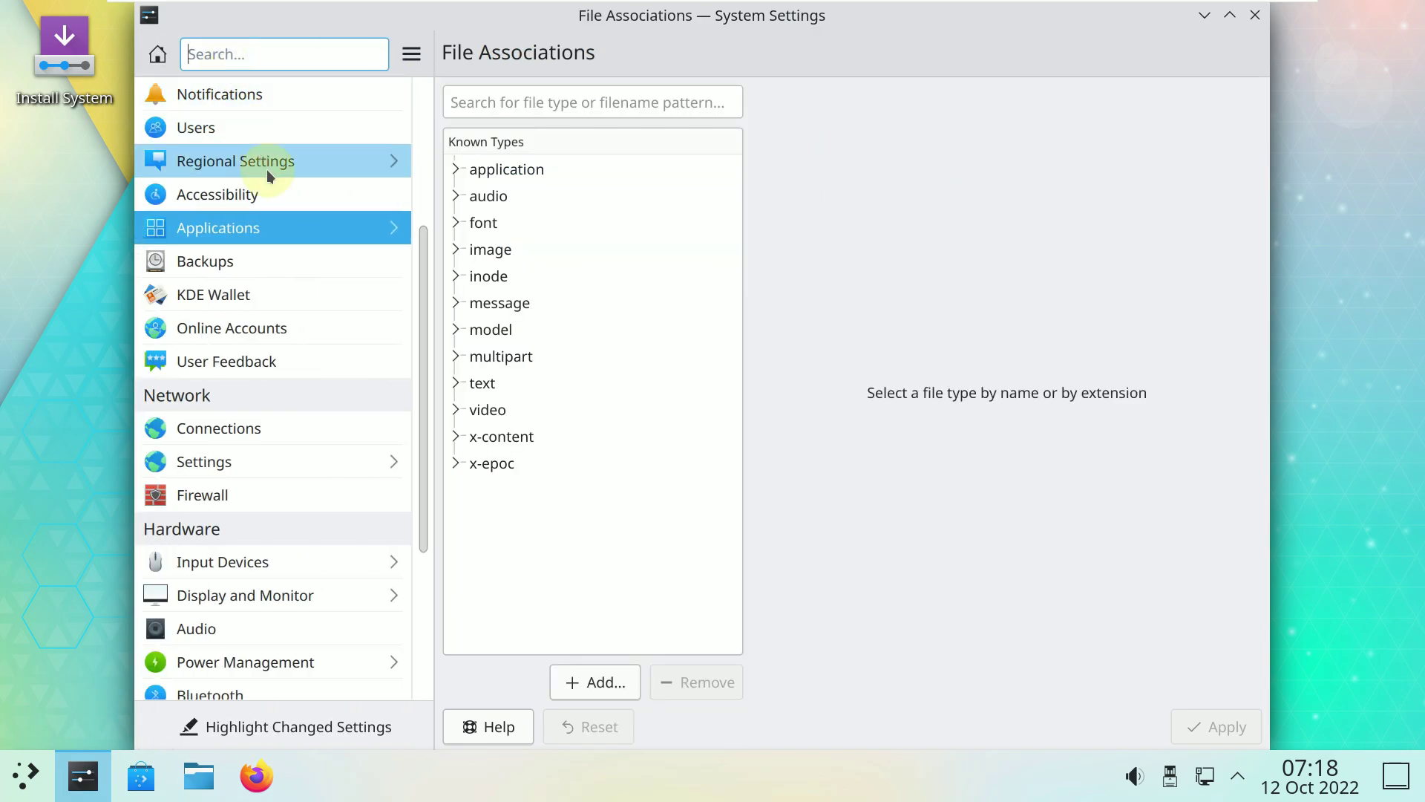
pyautogui.click(265, 198)
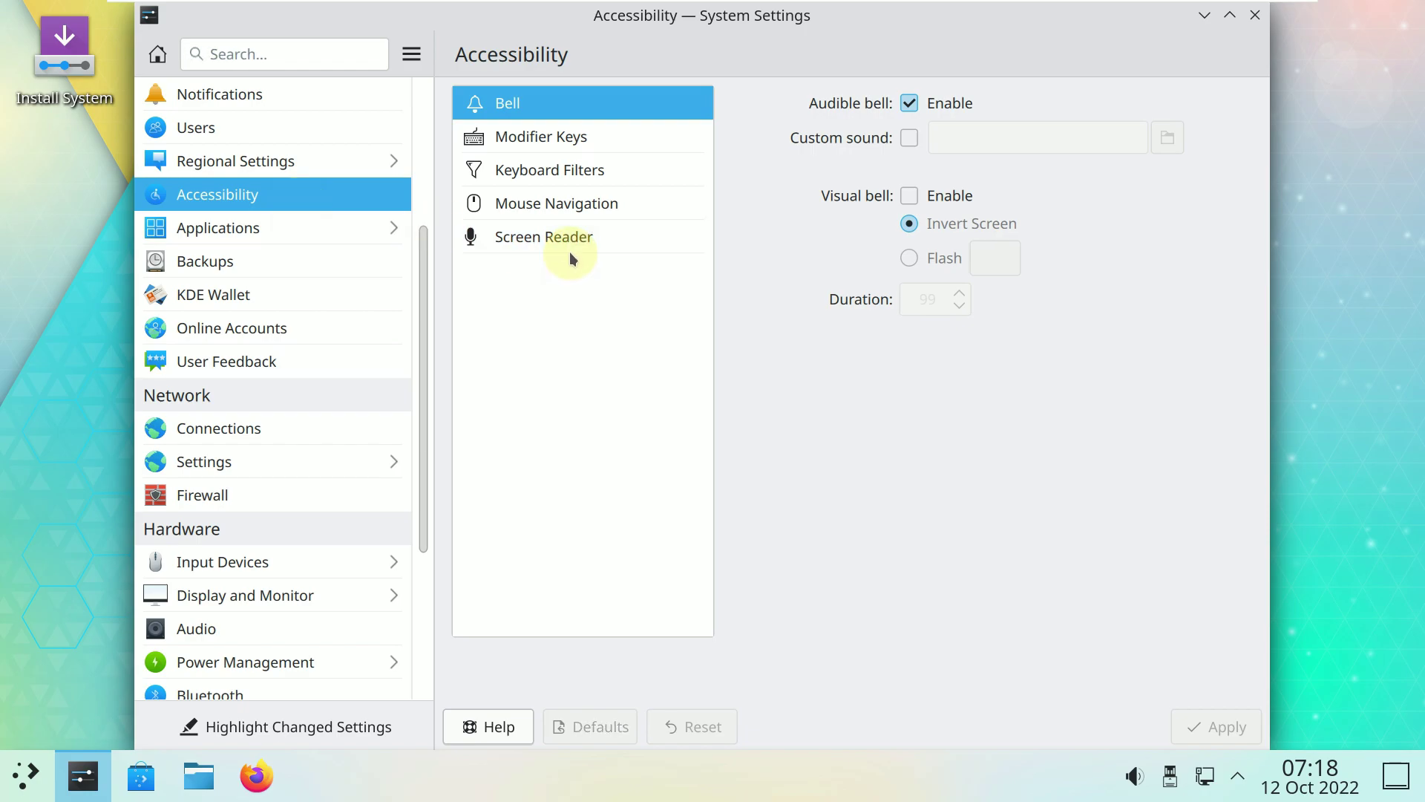
pyautogui.click(568, 250)
pyautogui.click(568, 215)
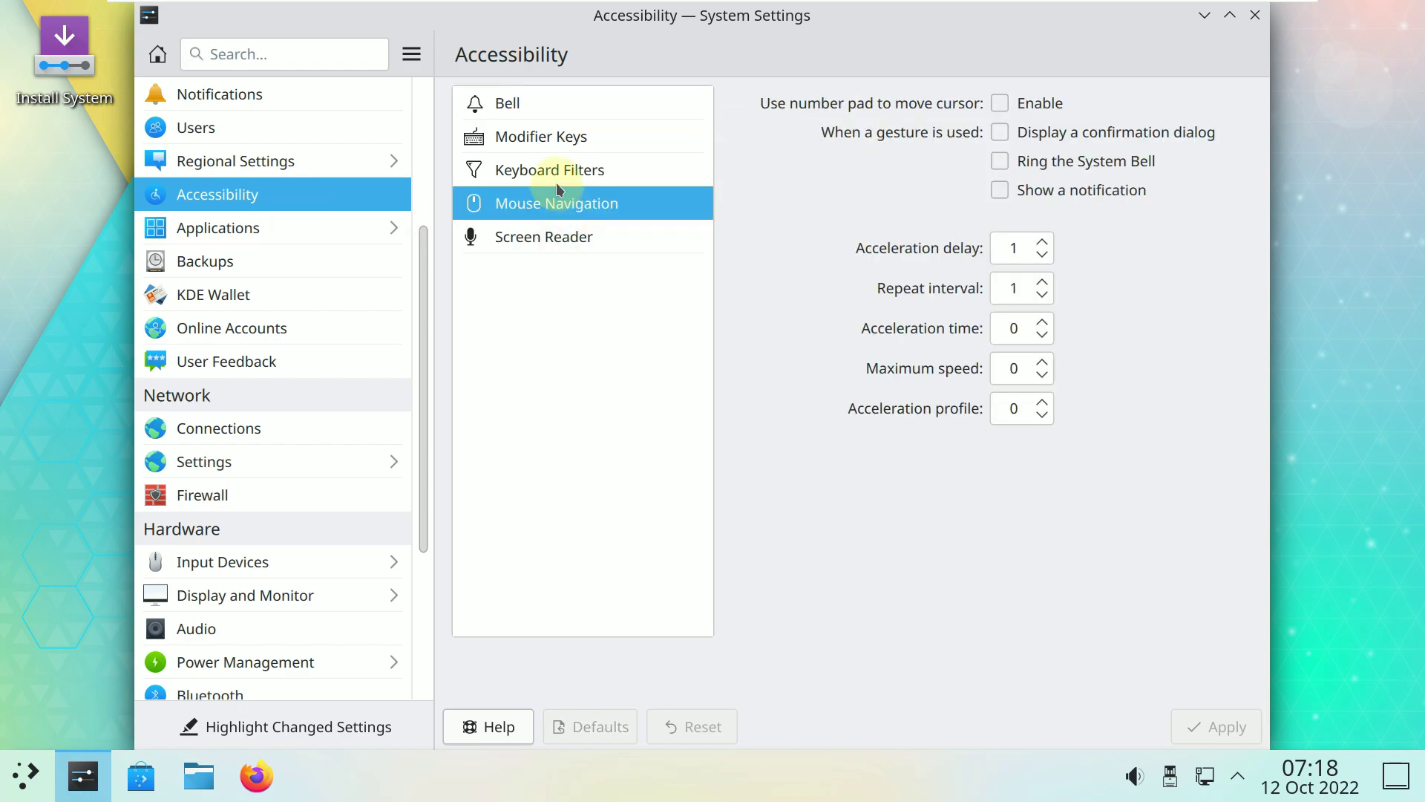
pyautogui.click(555, 178)
pyautogui.click(541, 148)
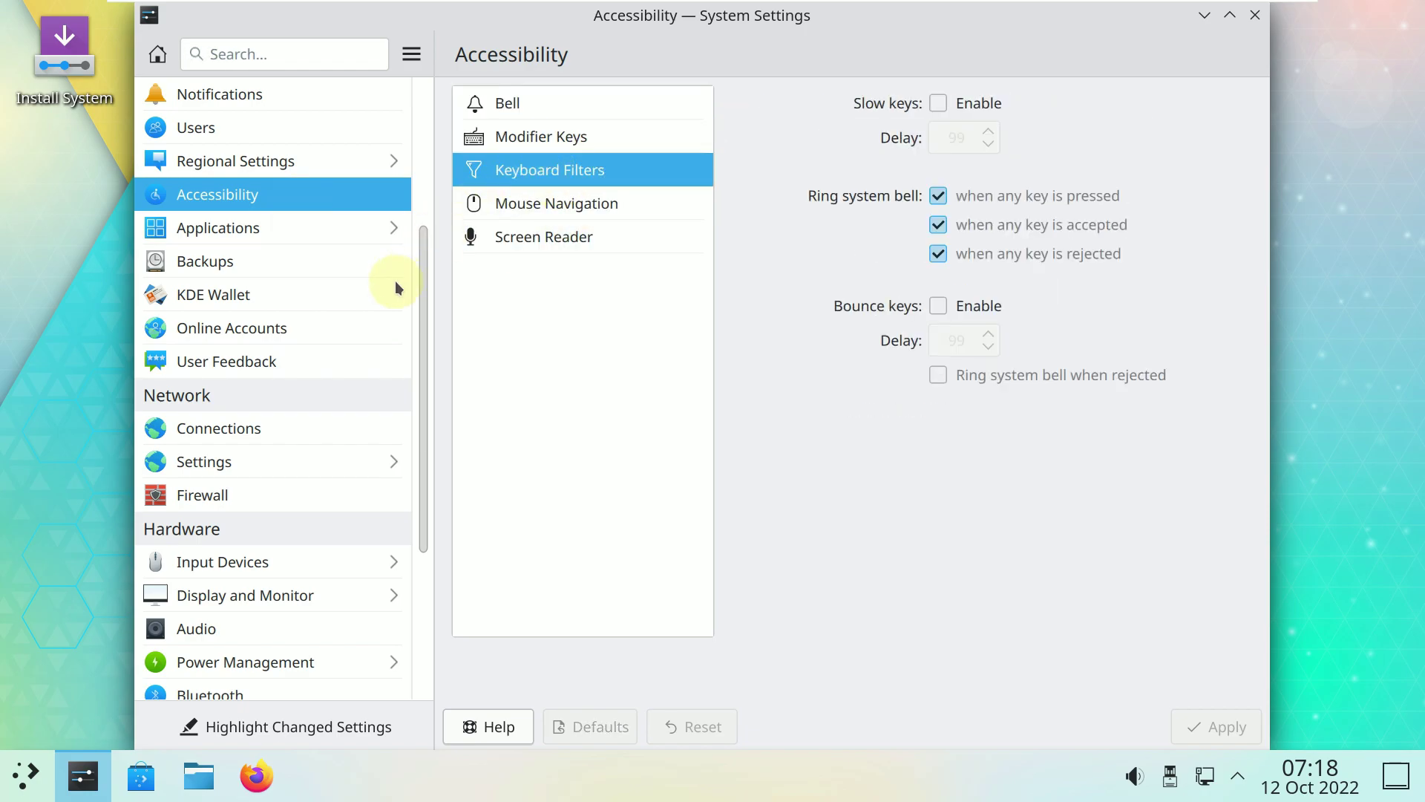
# Look at Backups and KDE Wallet, then show Online Accounts with no accounts added.
pyautogui.click(278, 261)
pyautogui.click(288, 287)
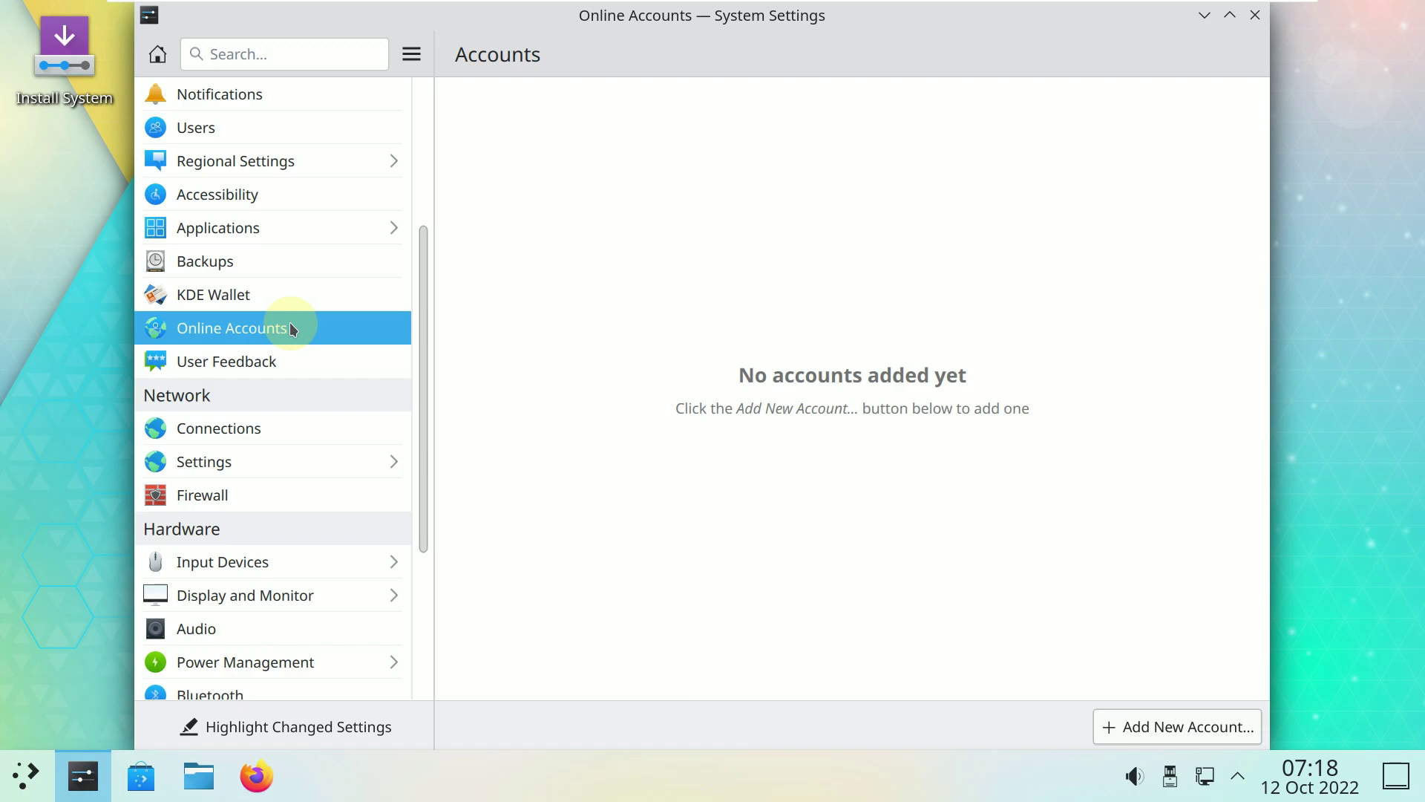
pyautogui.click(309, 363)
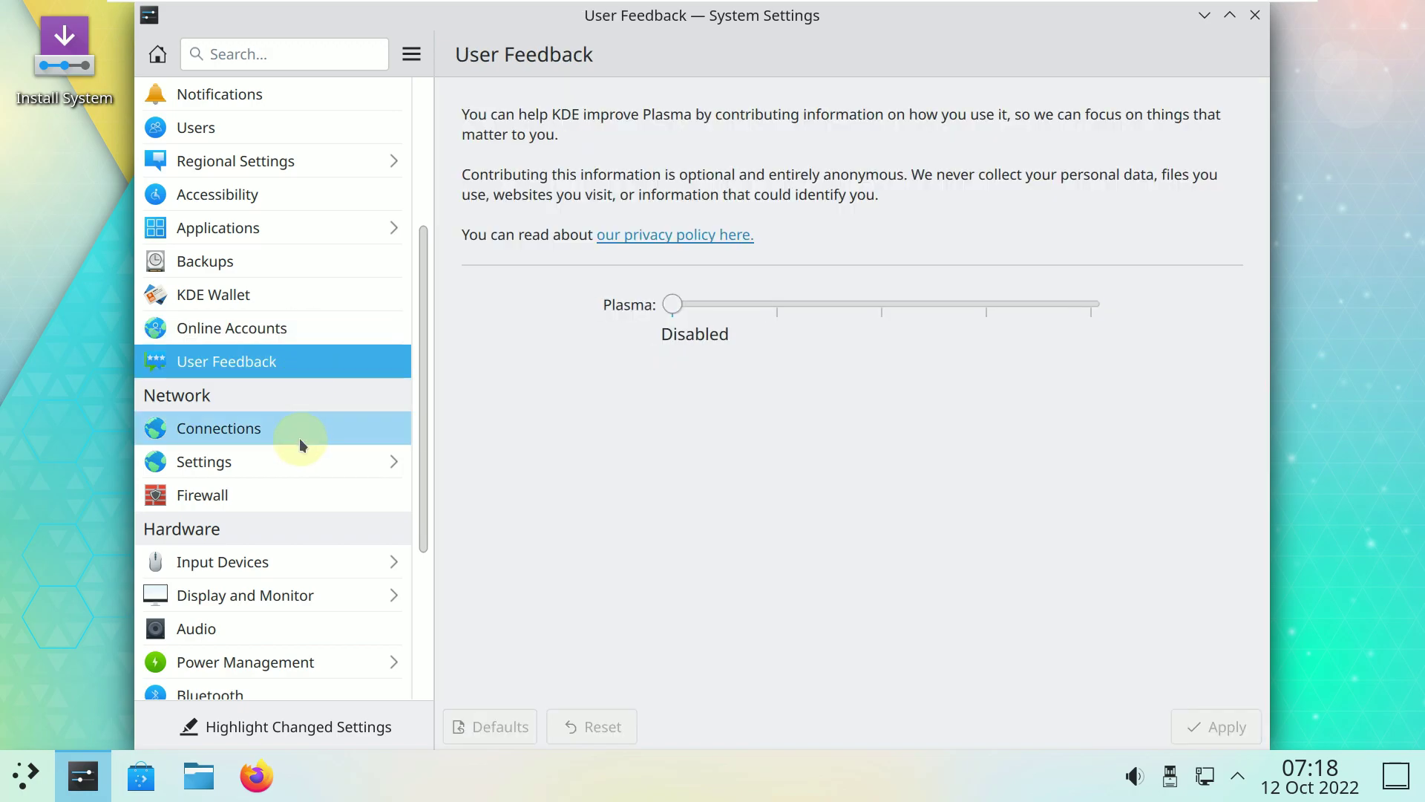
# Browse Connections, Firewall, and network settings (Proxy, Windows Shares, connection preferences), then return.
pyautogui.click(300, 438)
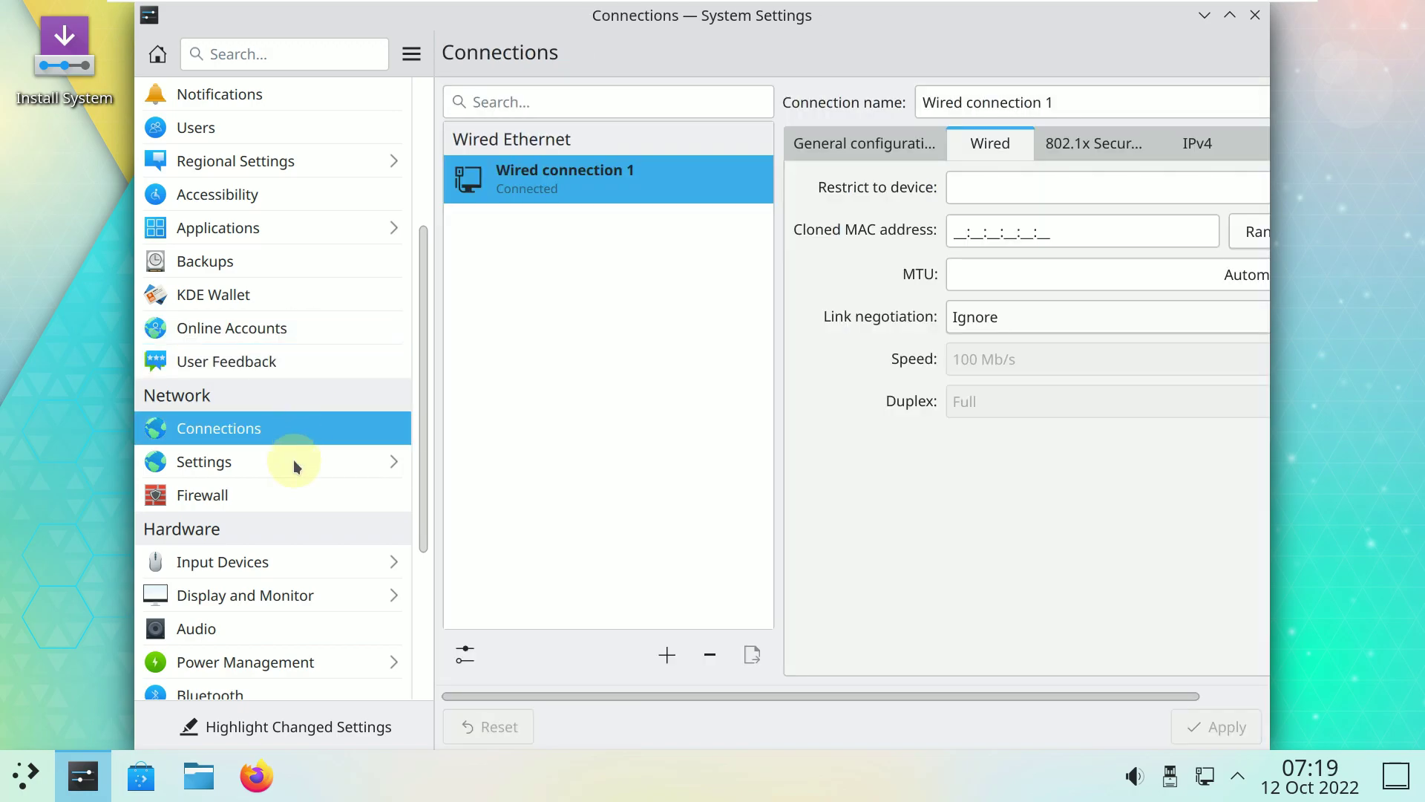
pyautogui.click(282, 496)
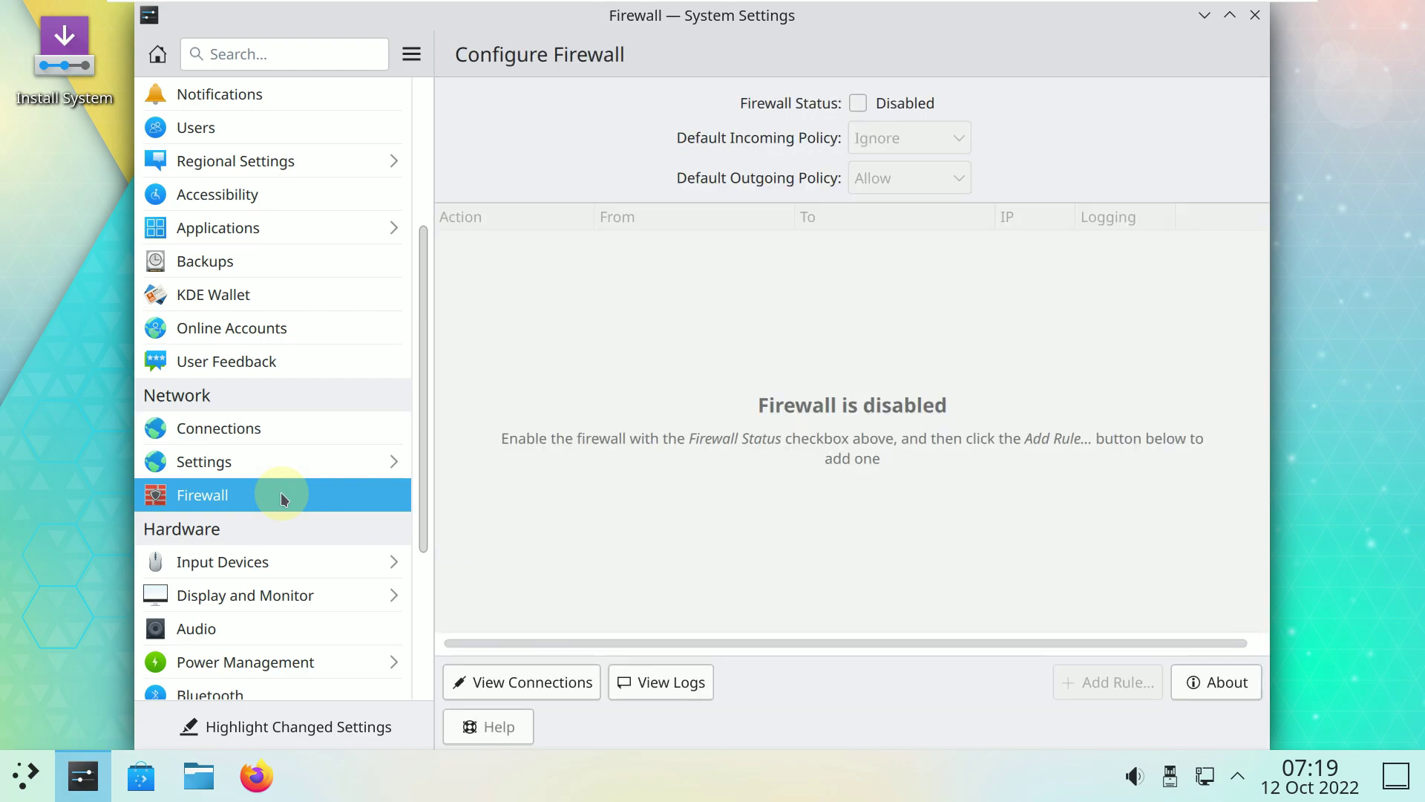
pyautogui.click(280, 468)
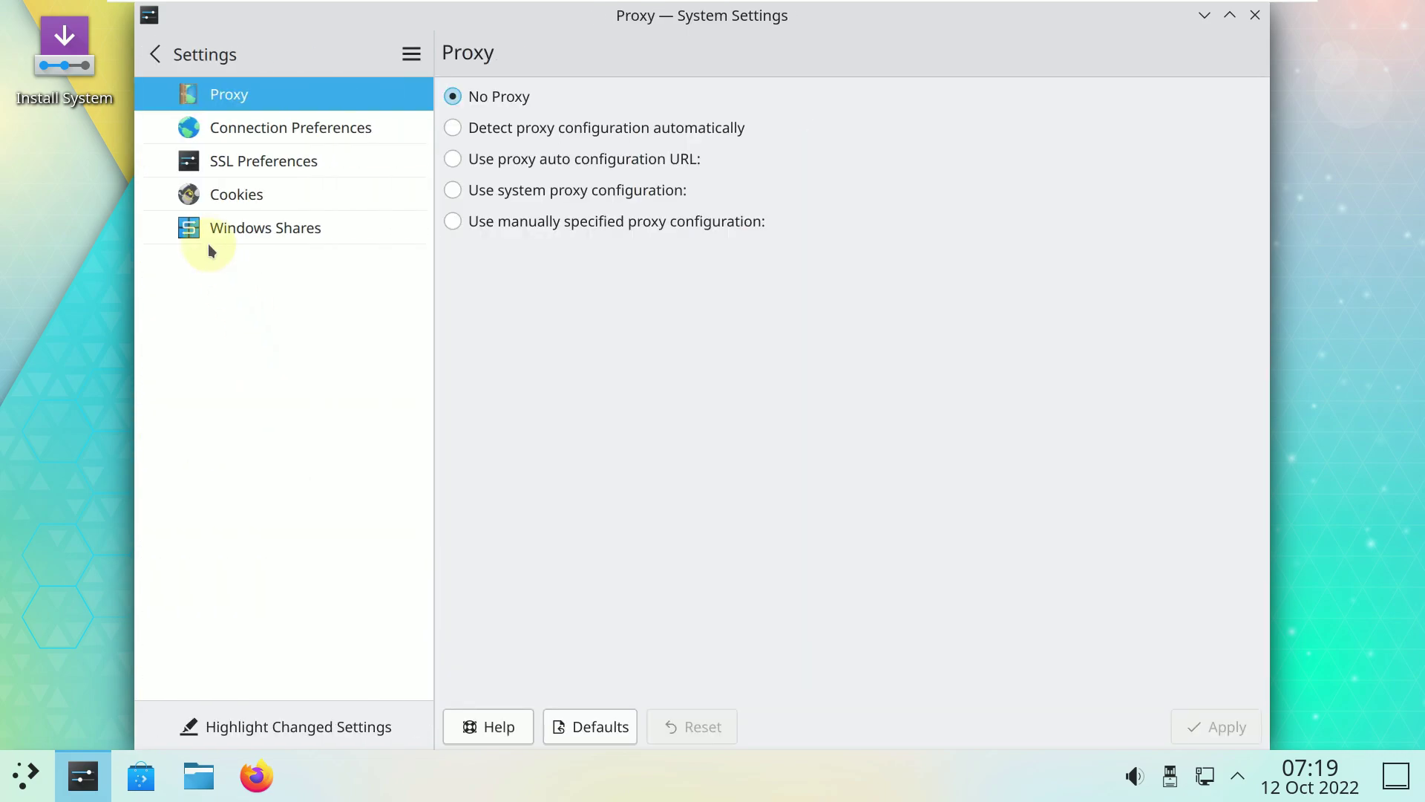
pyautogui.click(208, 232)
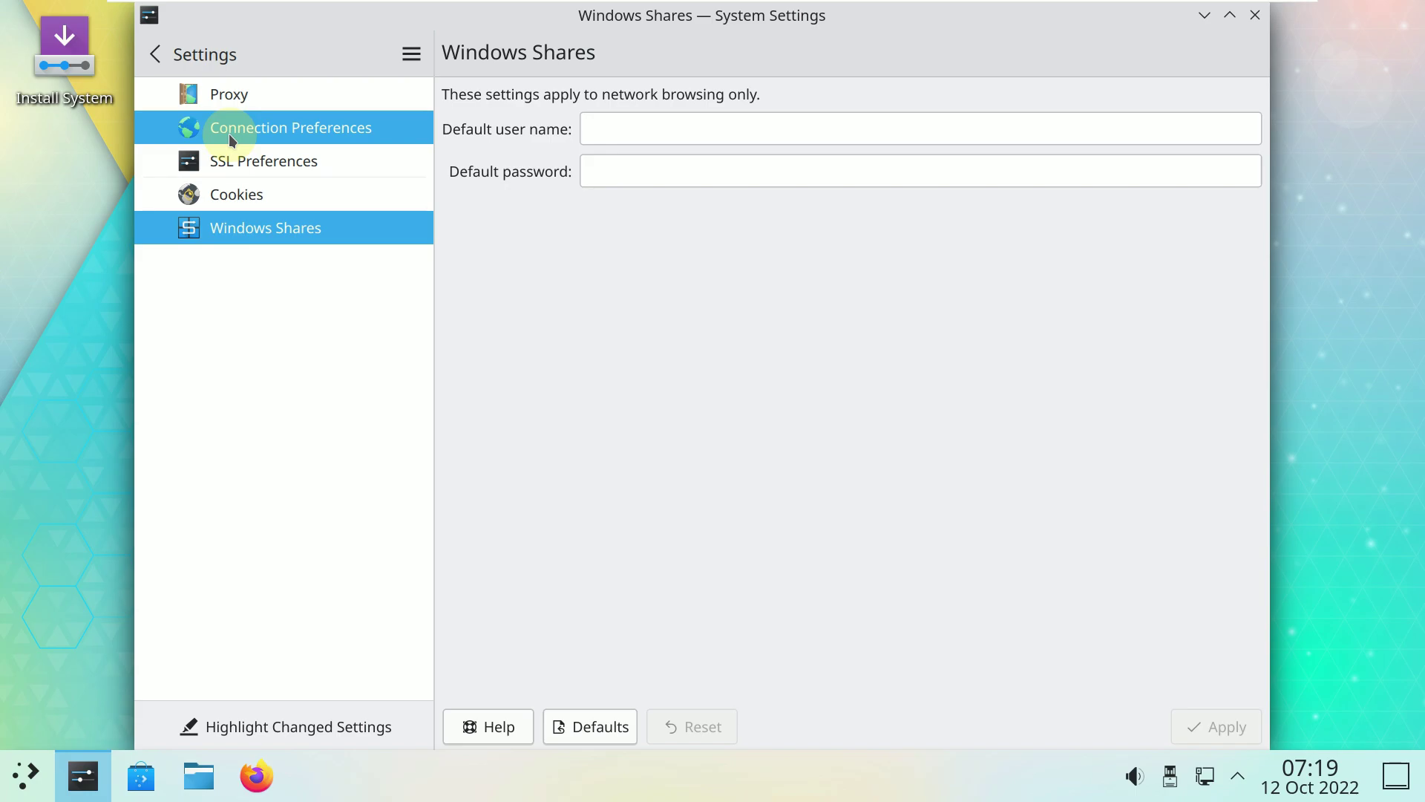
pyautogui.click(221, 129)
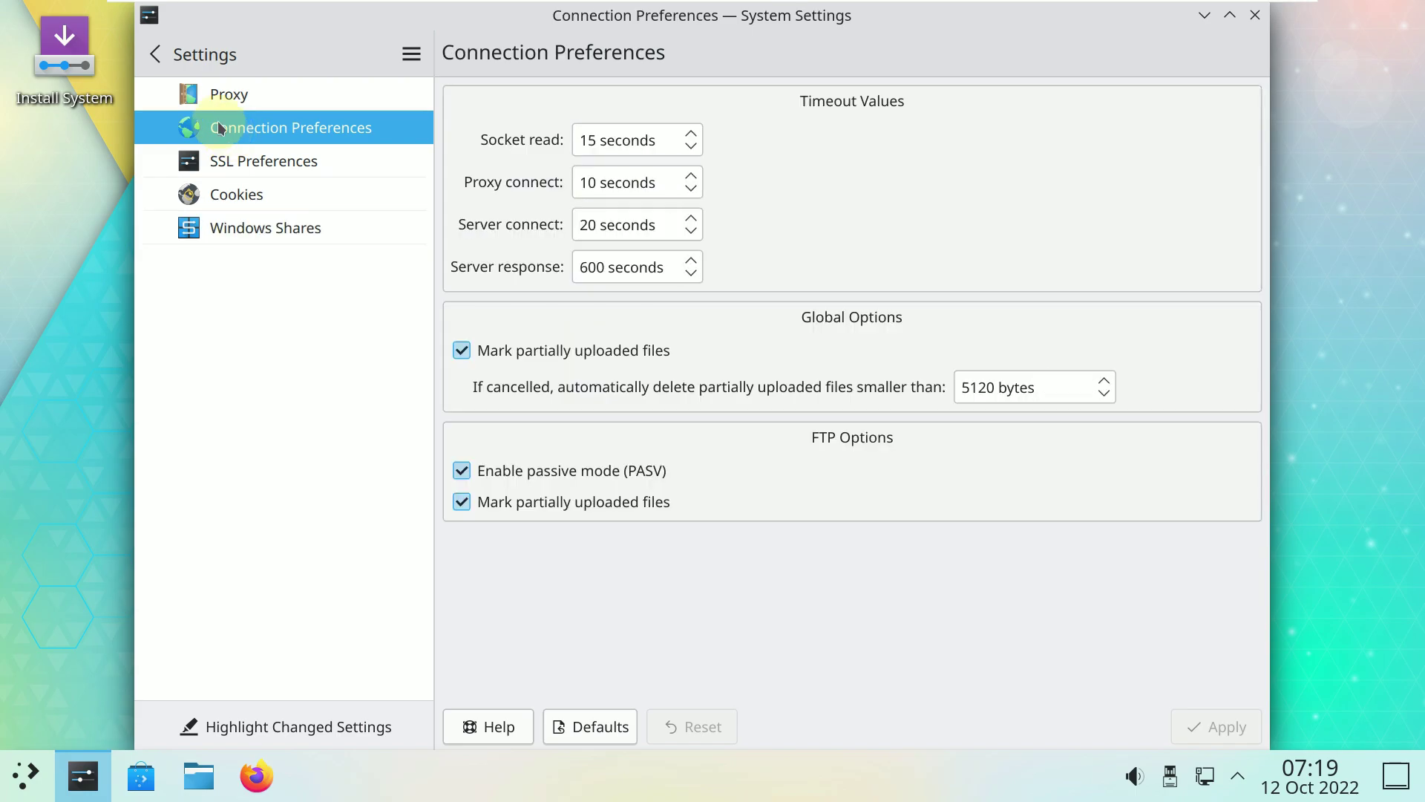
pyautogui.click(176, 66)
# Browse Input Devices: Mouse, Game Controller, Touchpad, and Keyboard's hardware, layouts and Advanced tabs.
pyautogui.scroll(-2, 318, 444)
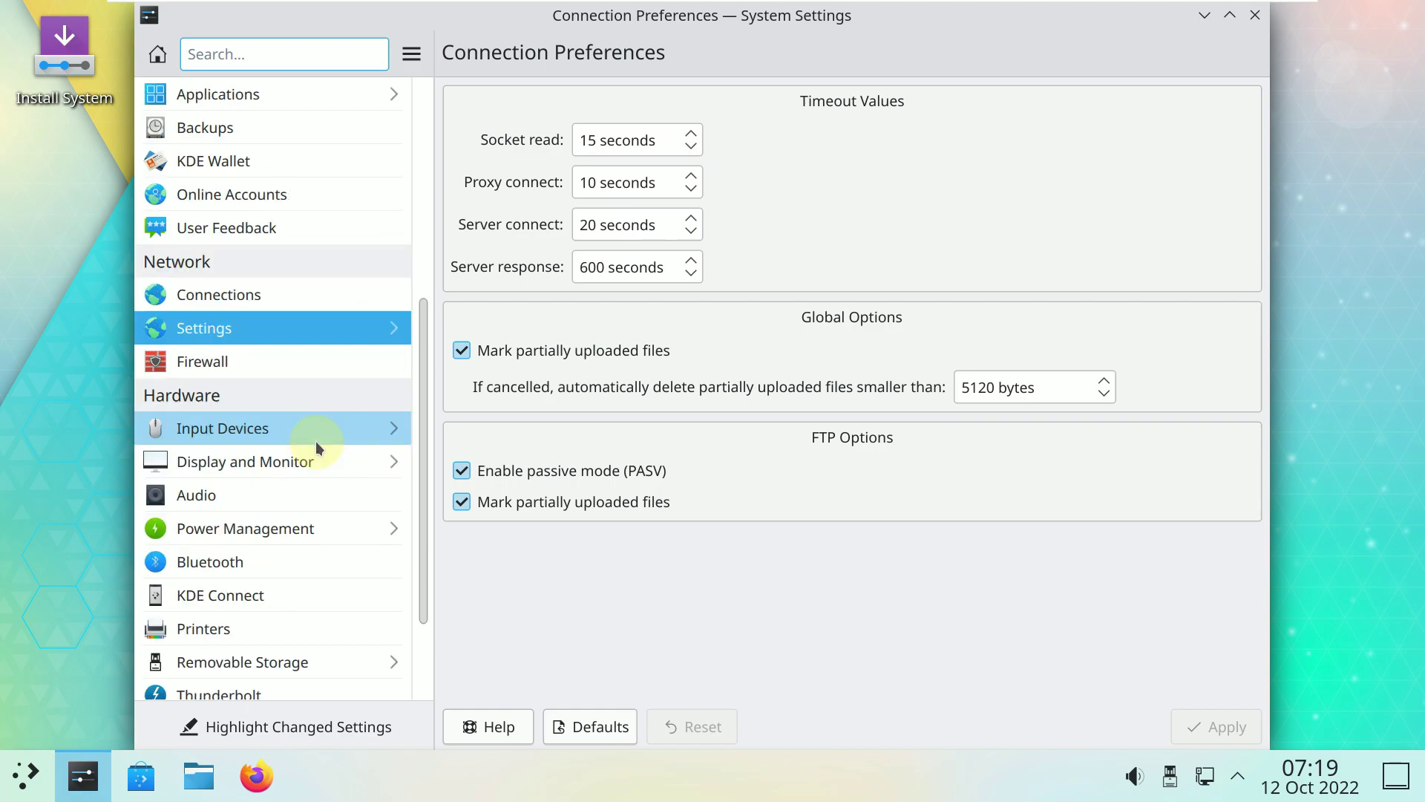
pyautogui.click(314, 441)
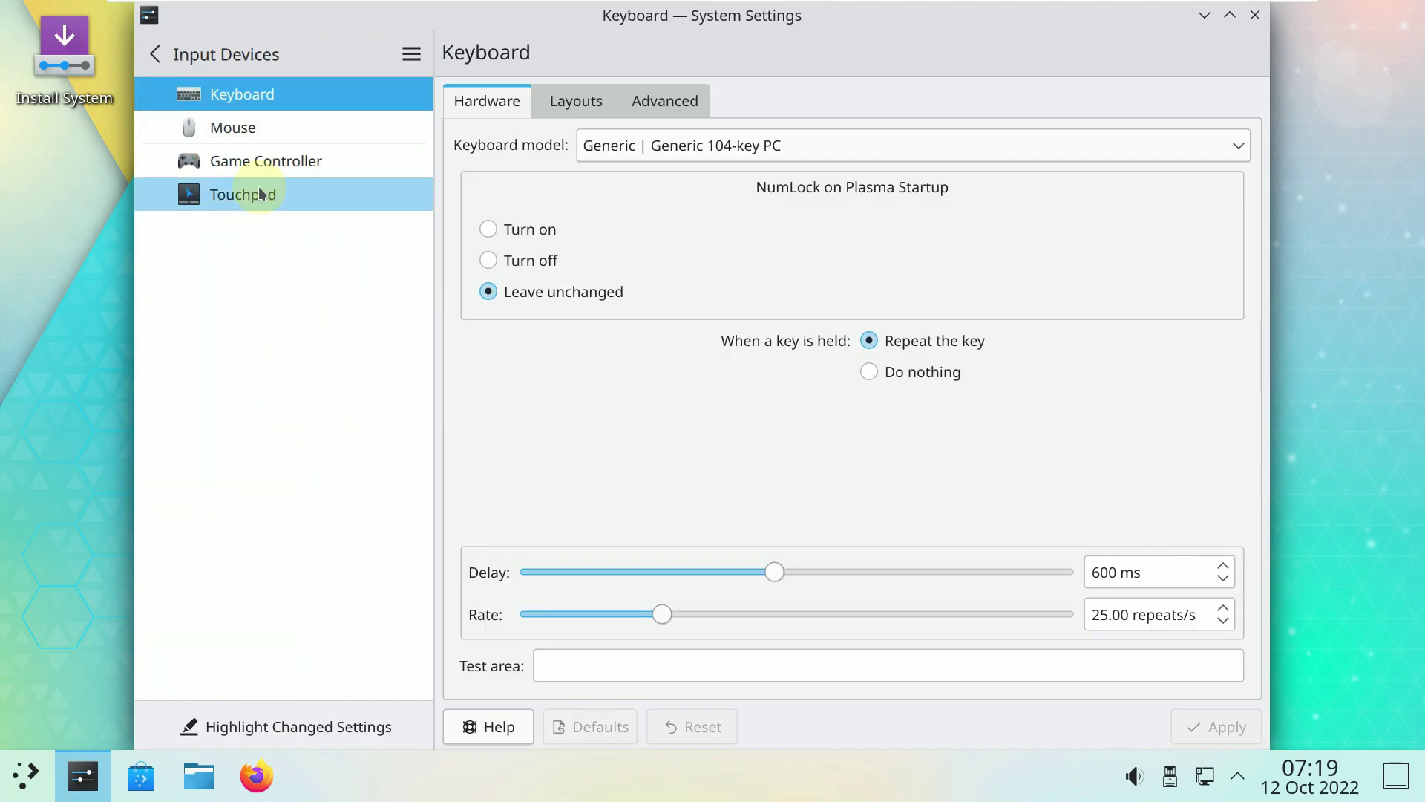
pyautogui.click(264, 131)
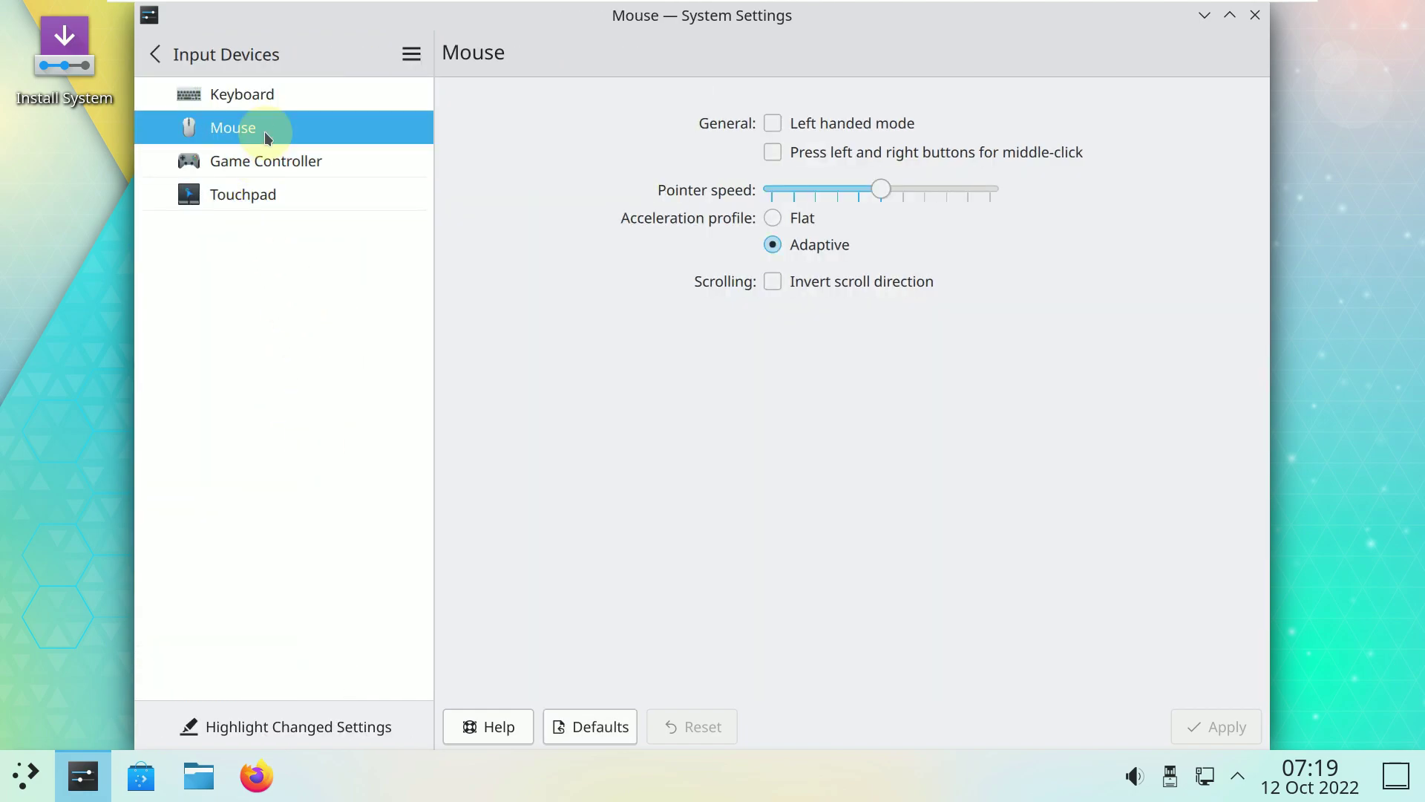
pyautogui.click(286, 147)
pyautogui.click(293, 193)
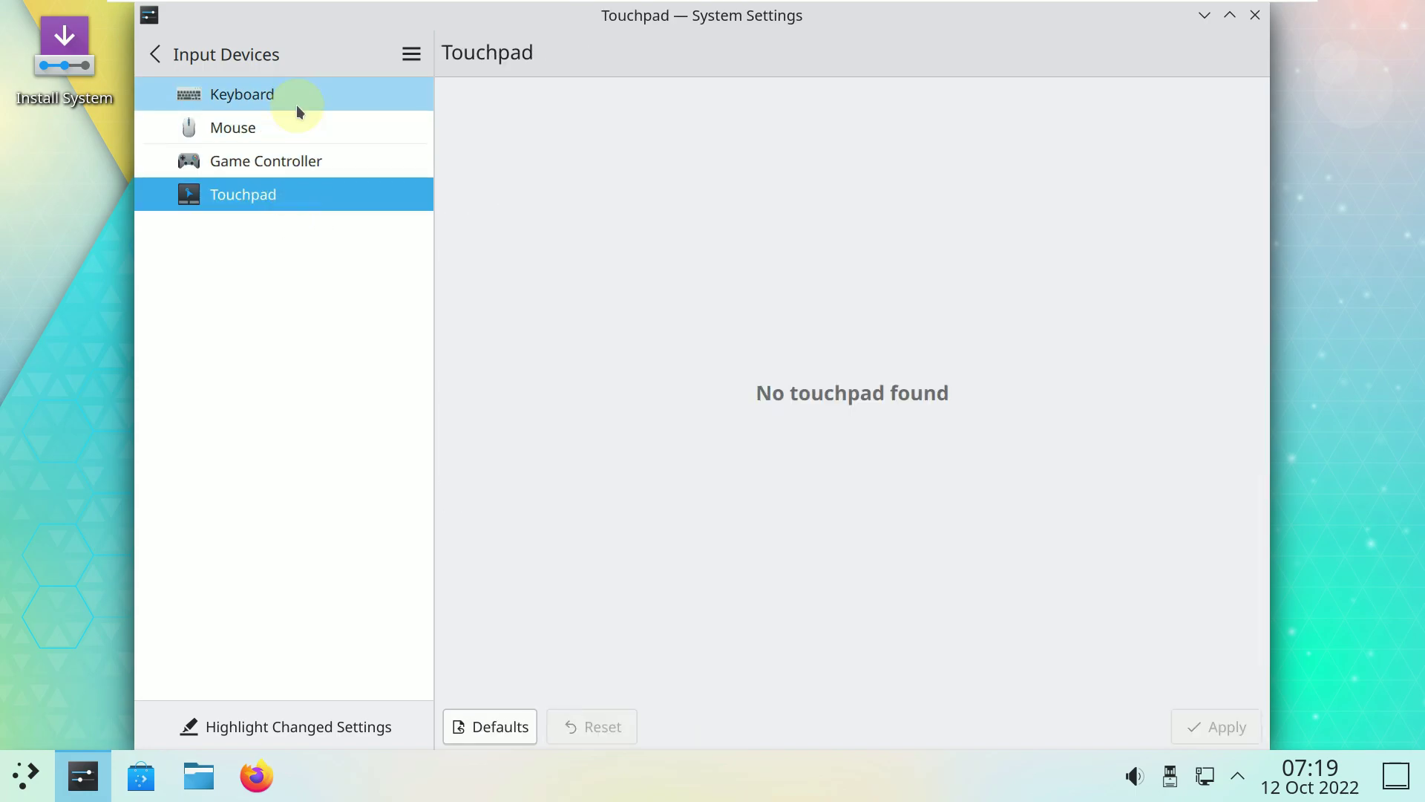
pyautogui.click(296, 104)
pyautogui.click(605, 103)
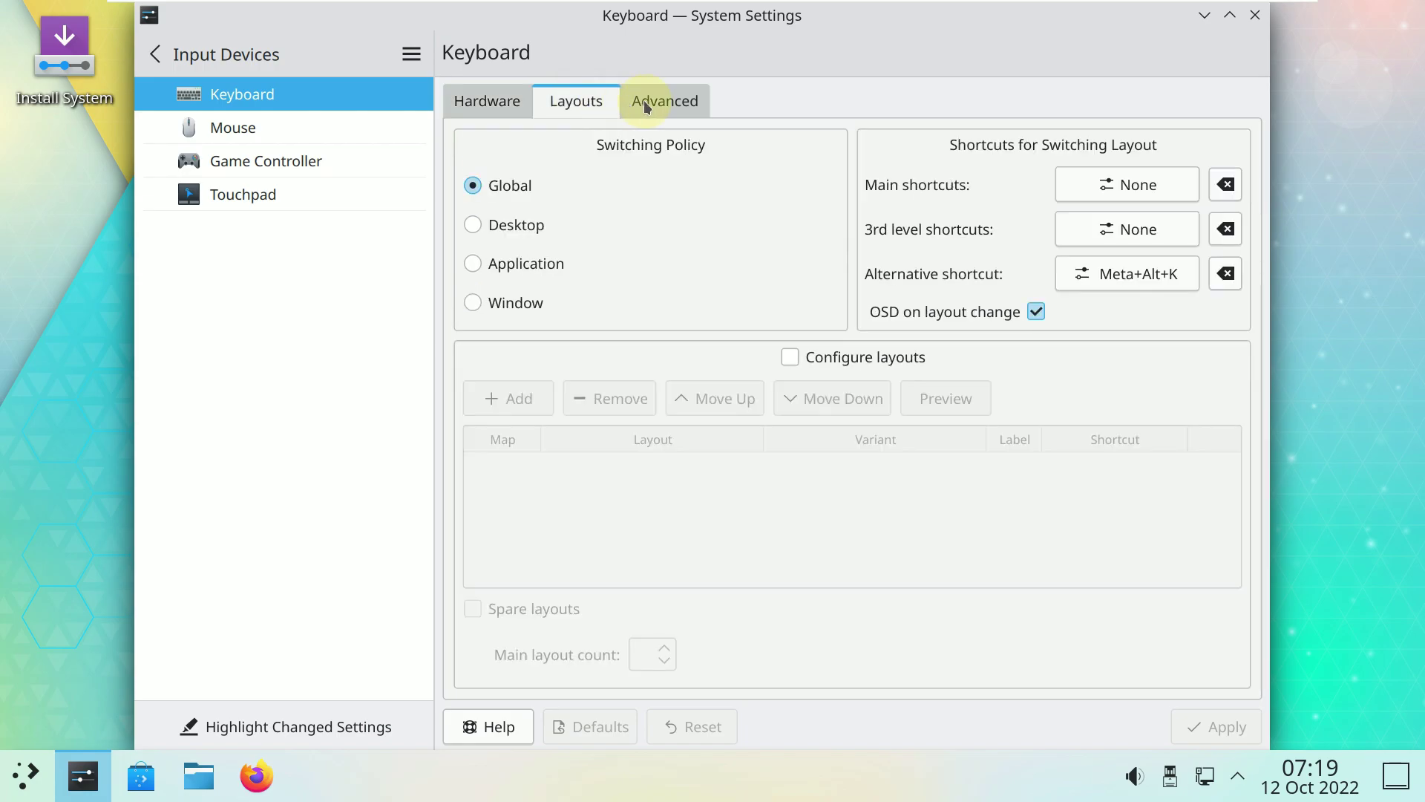
pyautogui.click(650, 101)
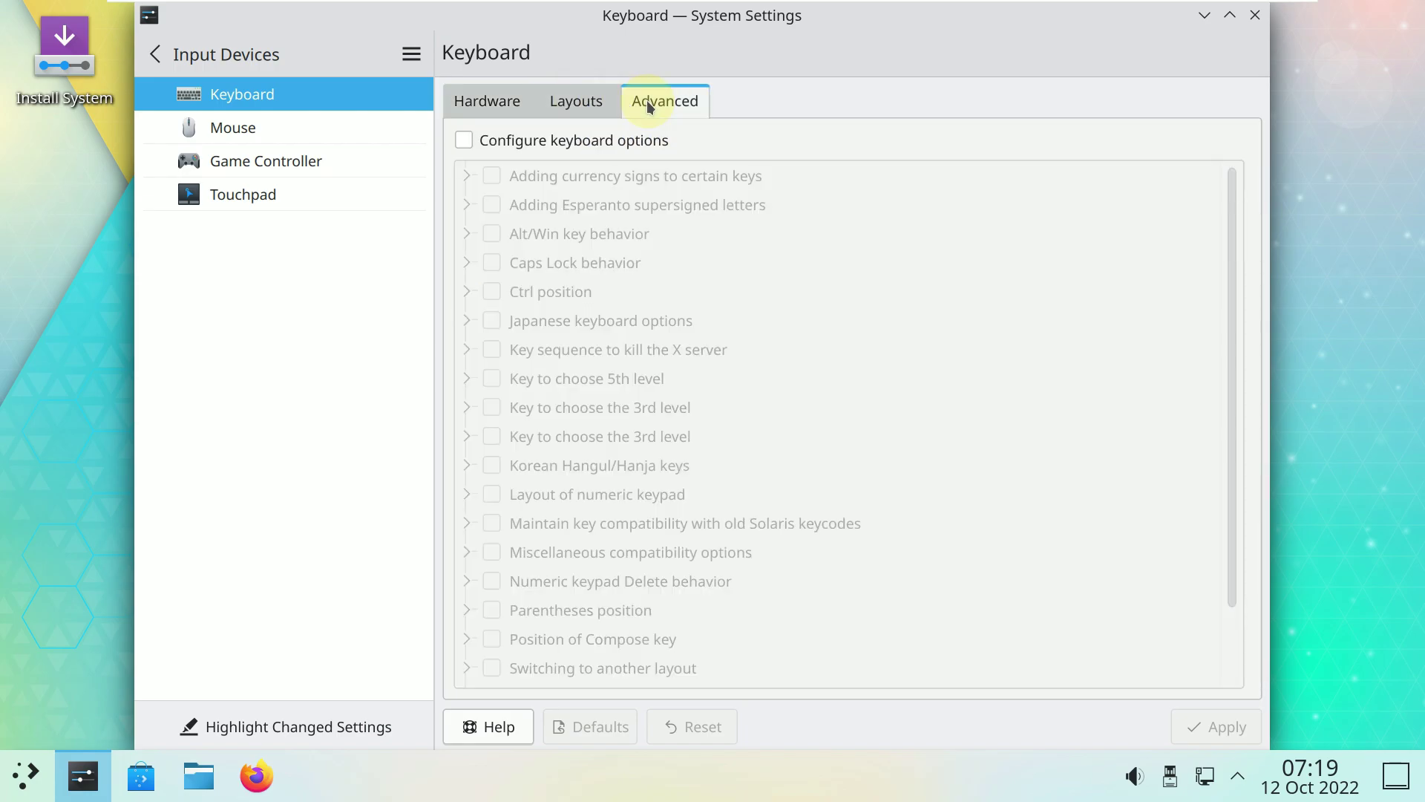
pyautogui.click(265, 67)
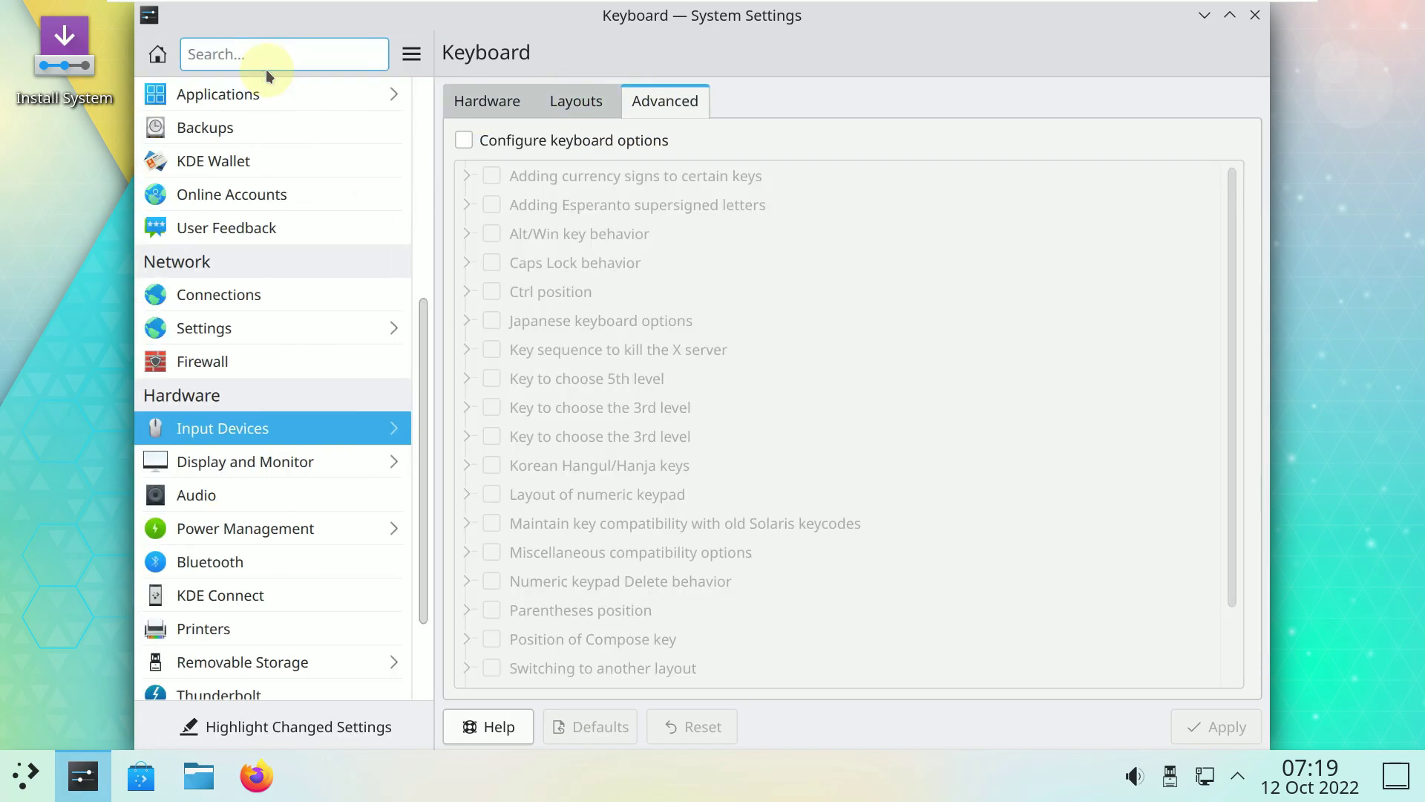
# Browse the Display and Monitor pages: Compositor, Gamma and Night Color, then return.
pyautogui.click(322, 461)
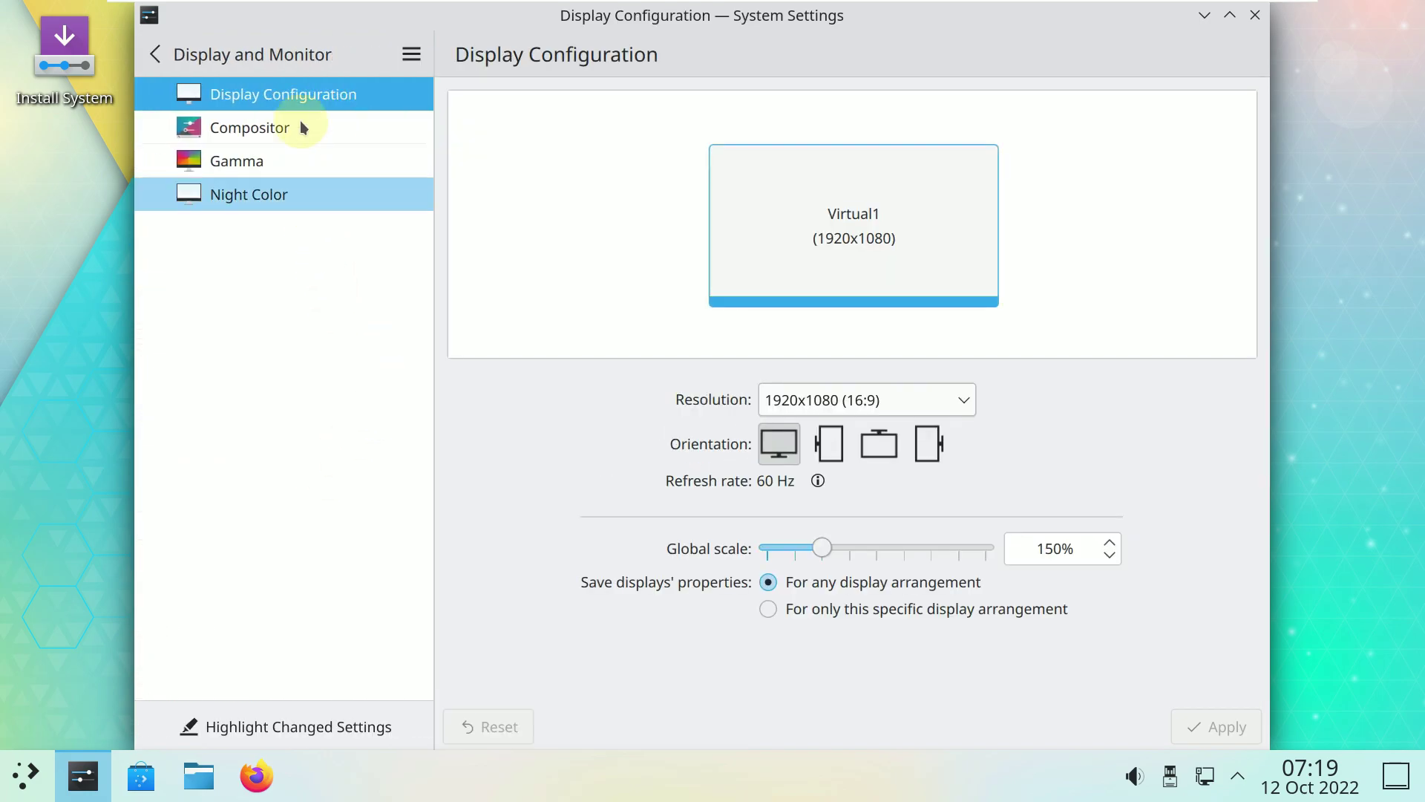
pyautogui.click(302, 119)
pyautogui.click(327, 160)
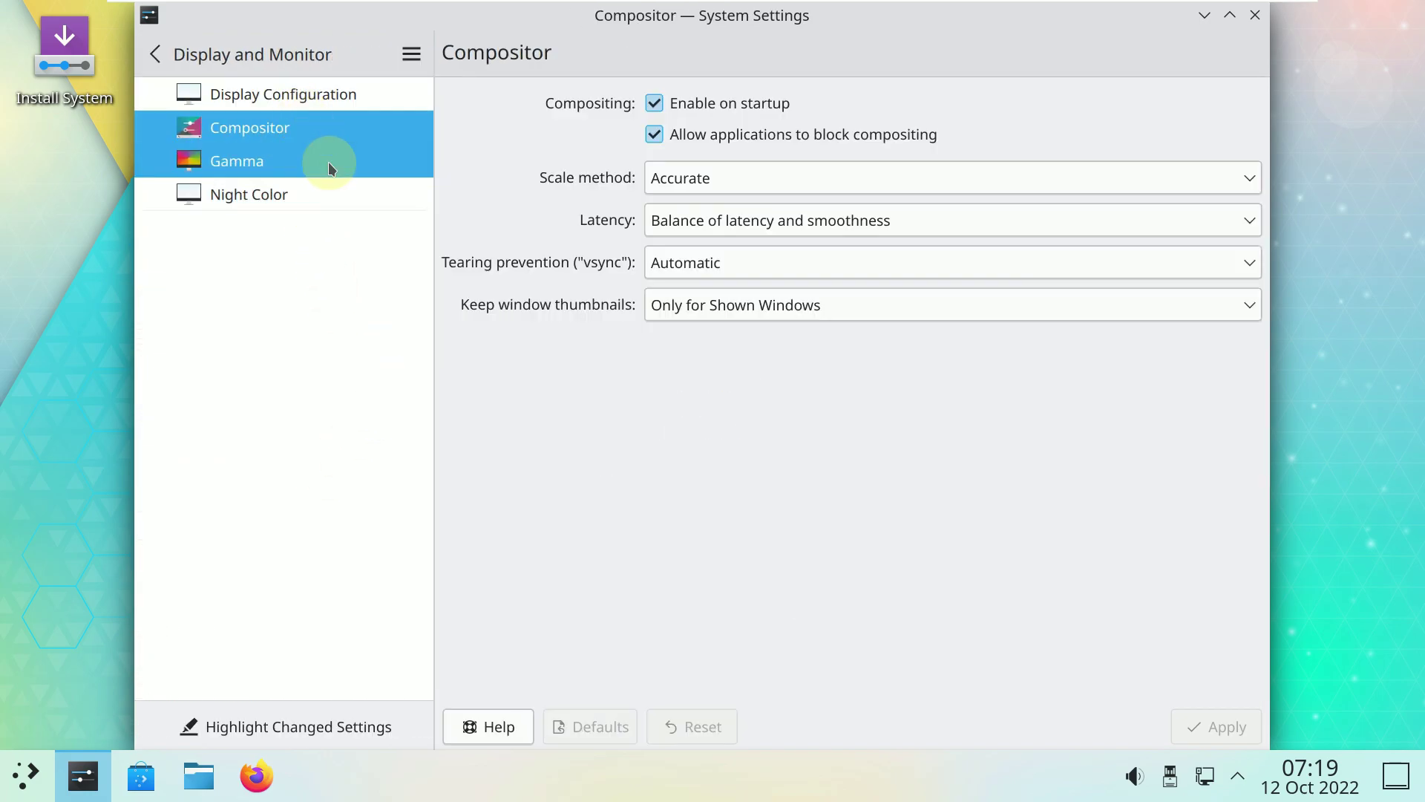
pyautogui.click(332, 211)
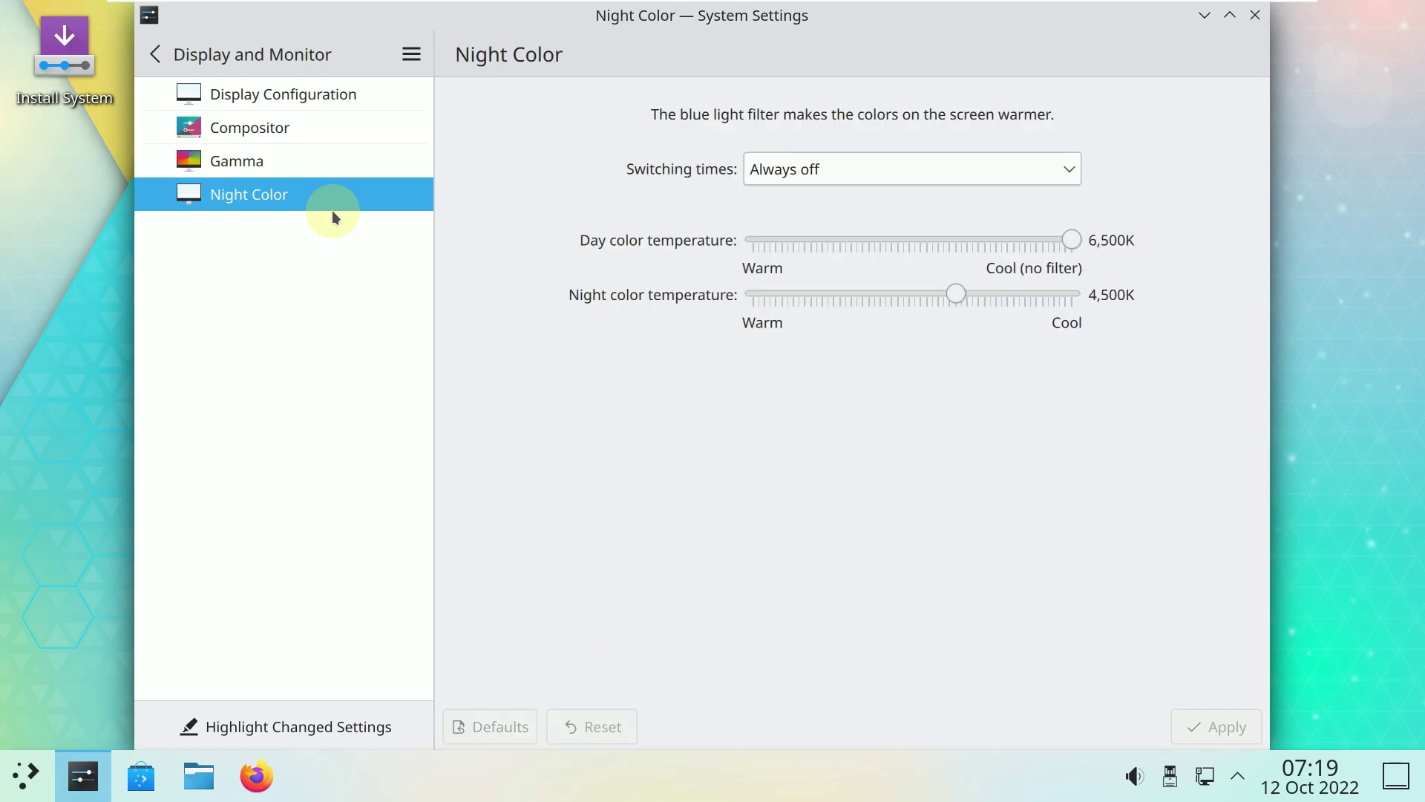
pyautogui.click(180, 58)
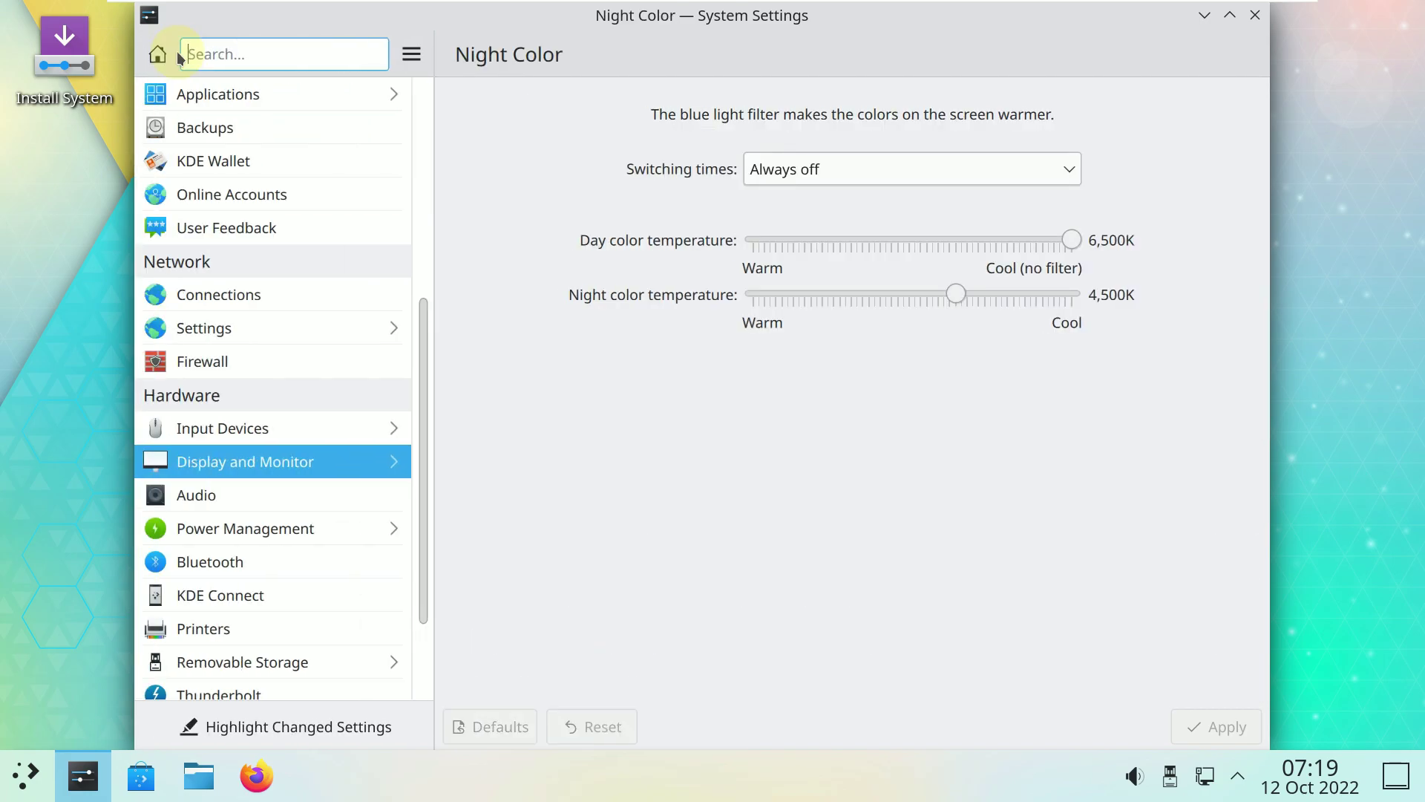
# View Audio and Power Management's advanced and activity pages, then open Bluetooth, showing no adapters.
pyautogui.scroll(-2, 356, 435)
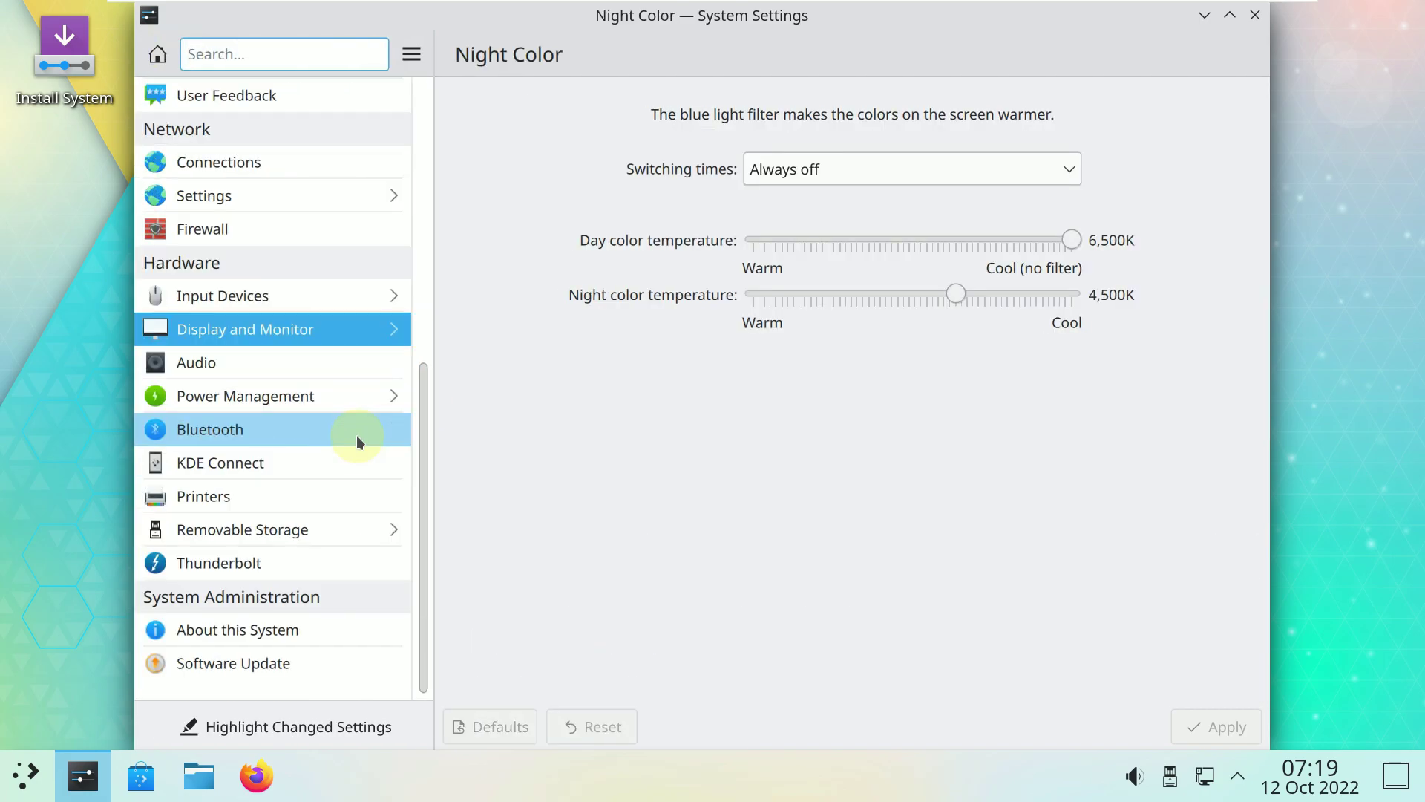
pyautogui.click(297, 364)
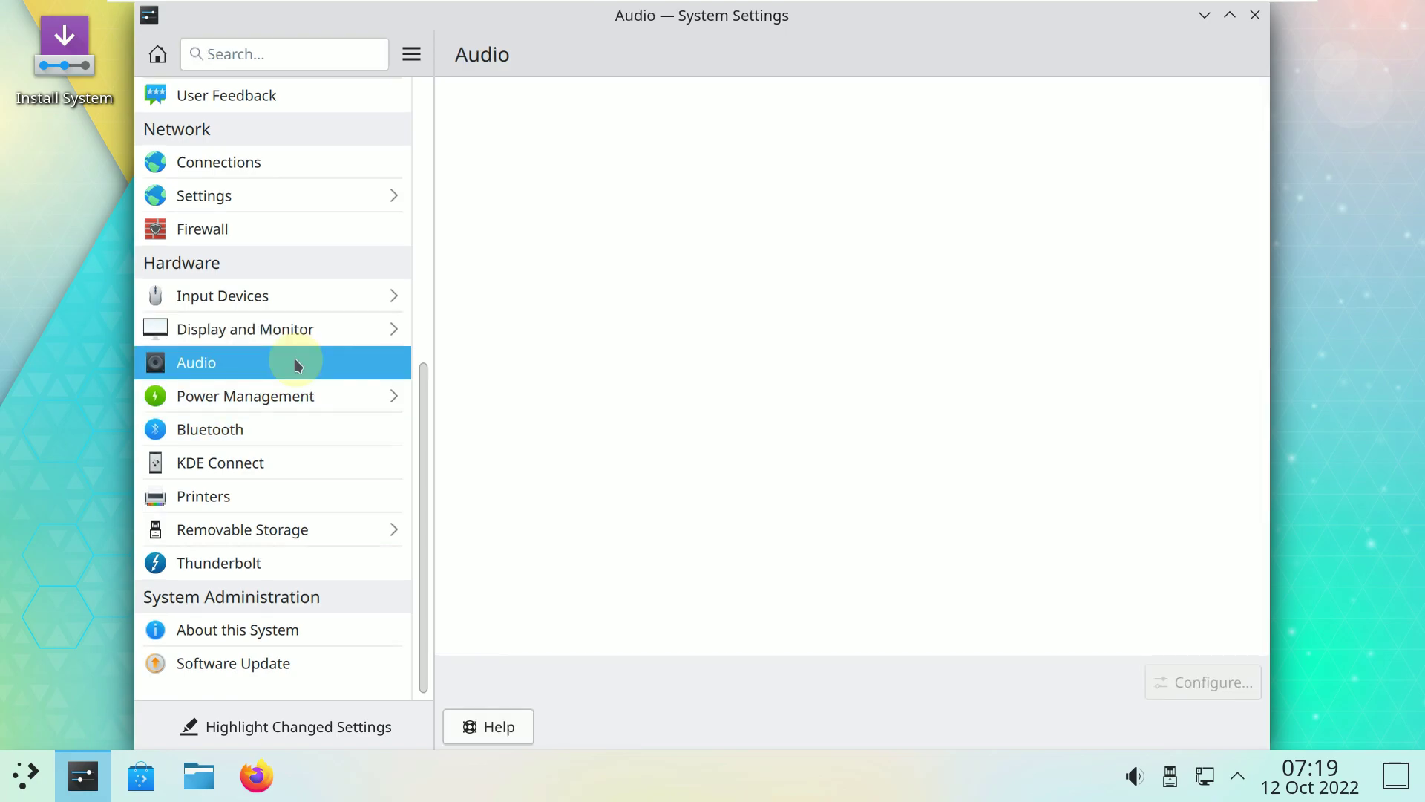
pyautogui.click(296, 399)
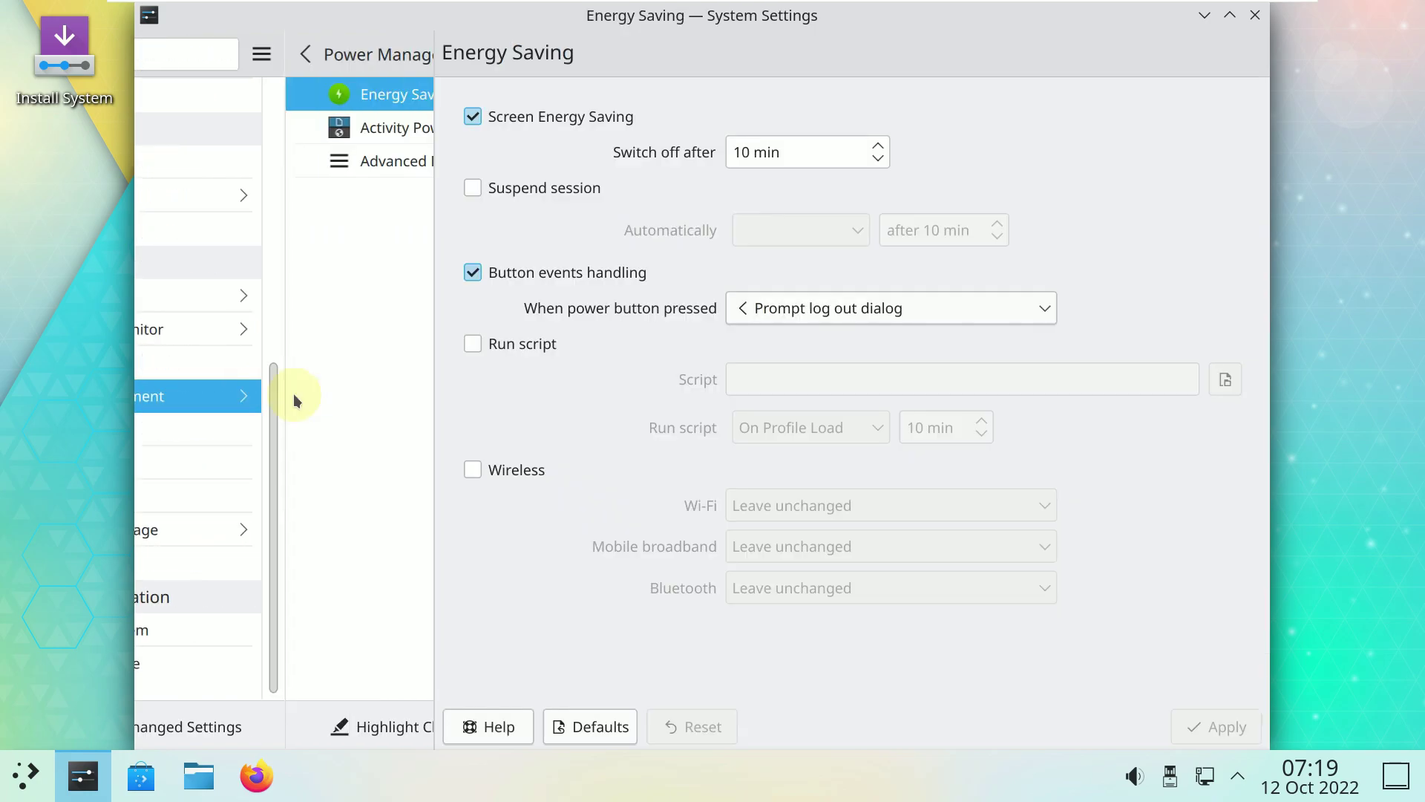
pyautogui.click(260, 162)
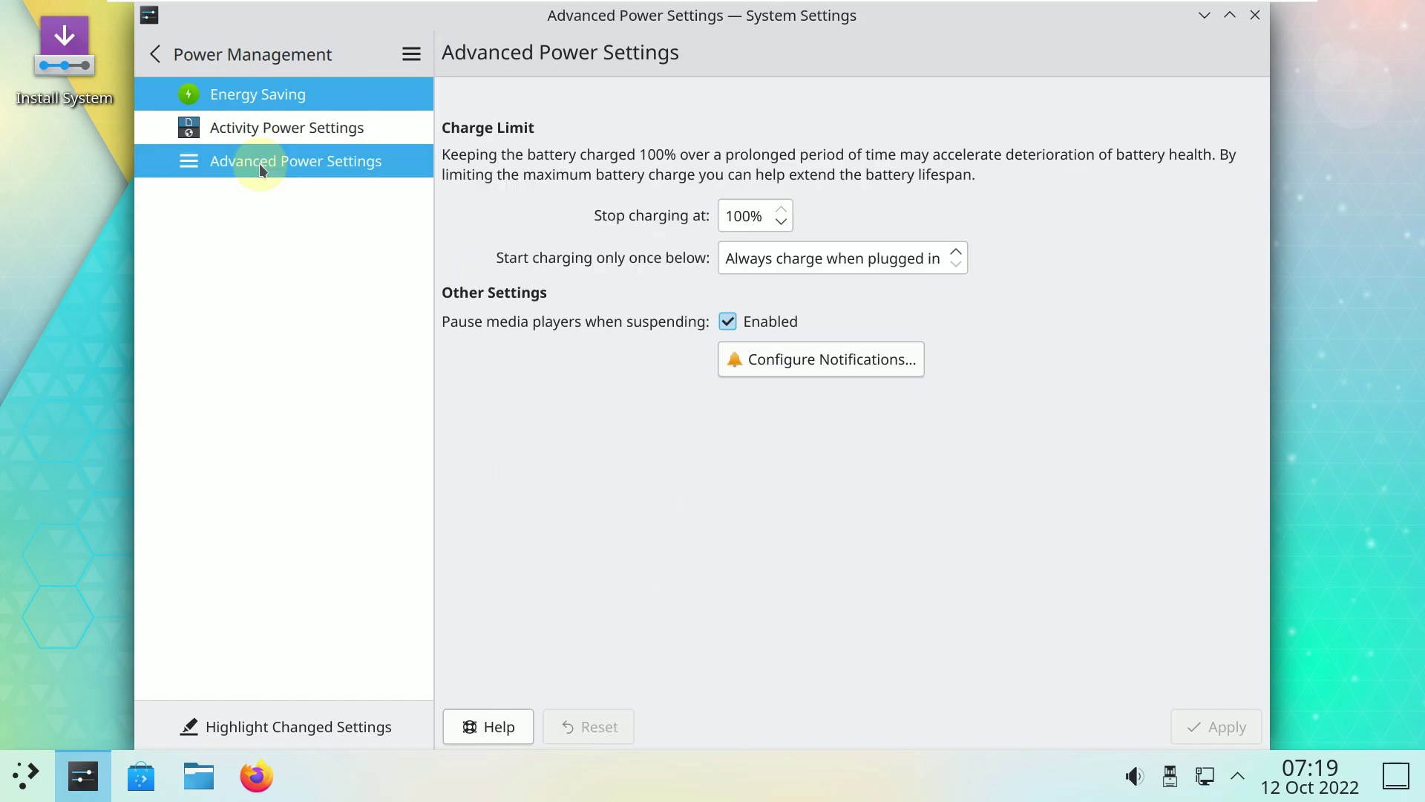
pyautogui.click(254, 132)
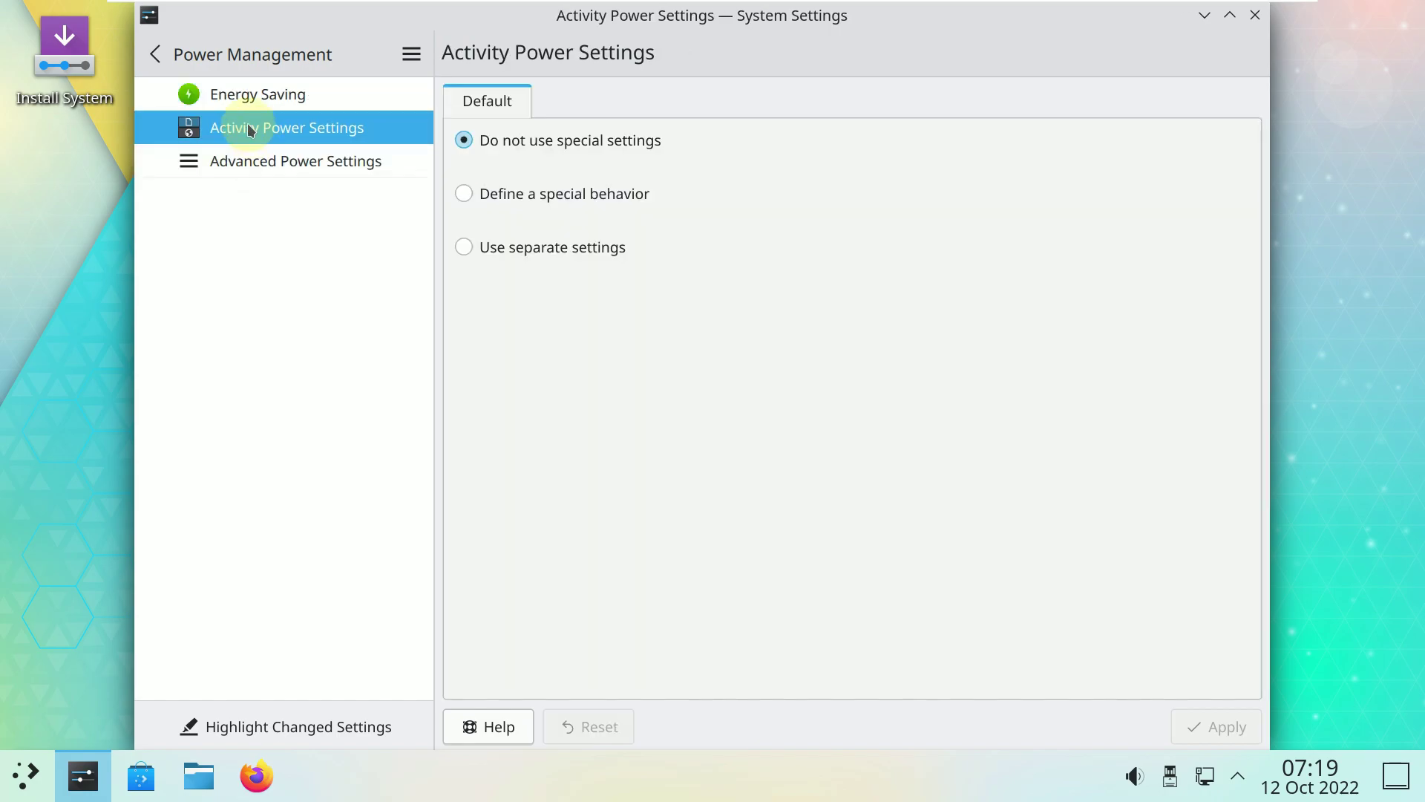
pyautogui.click(227, 63)
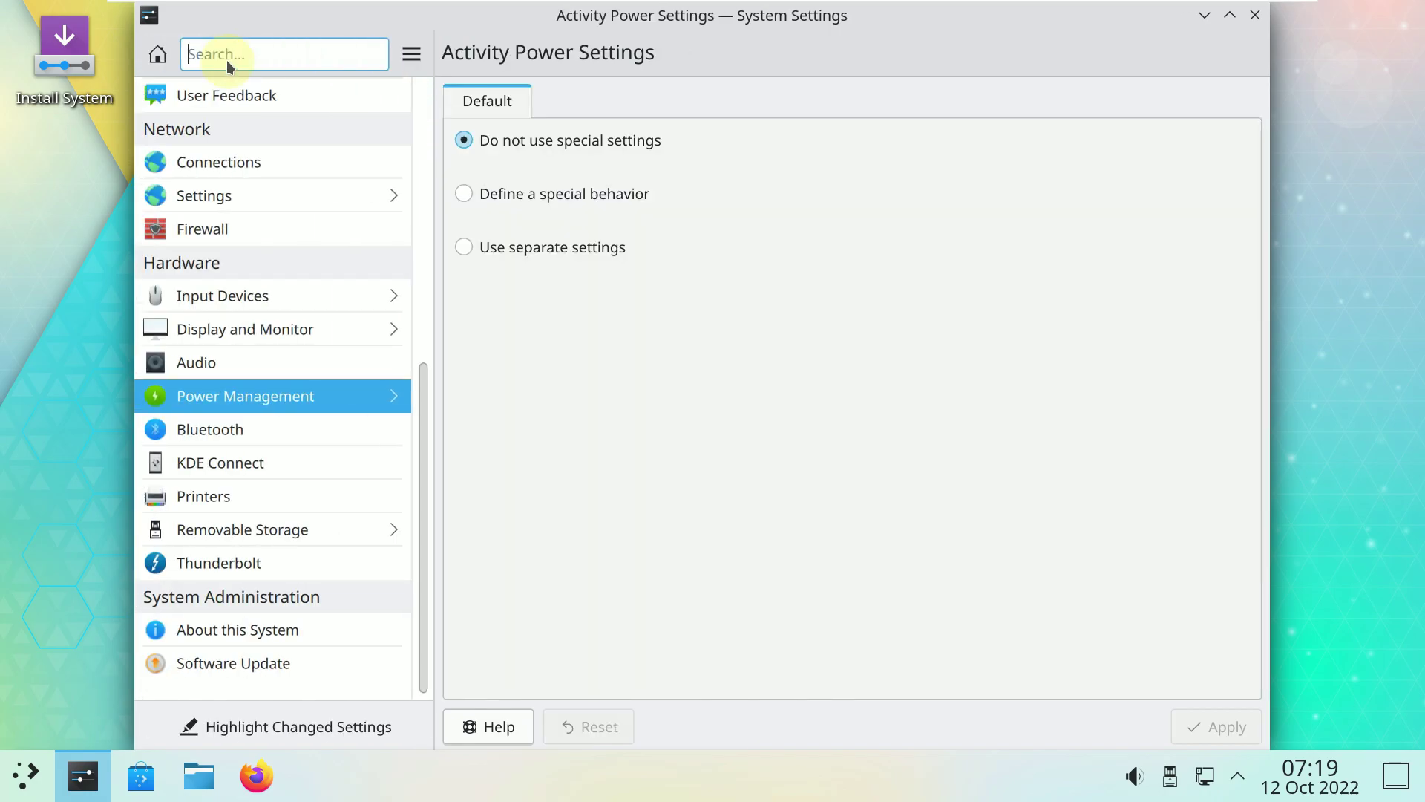
pyautogui.click(247, 430)
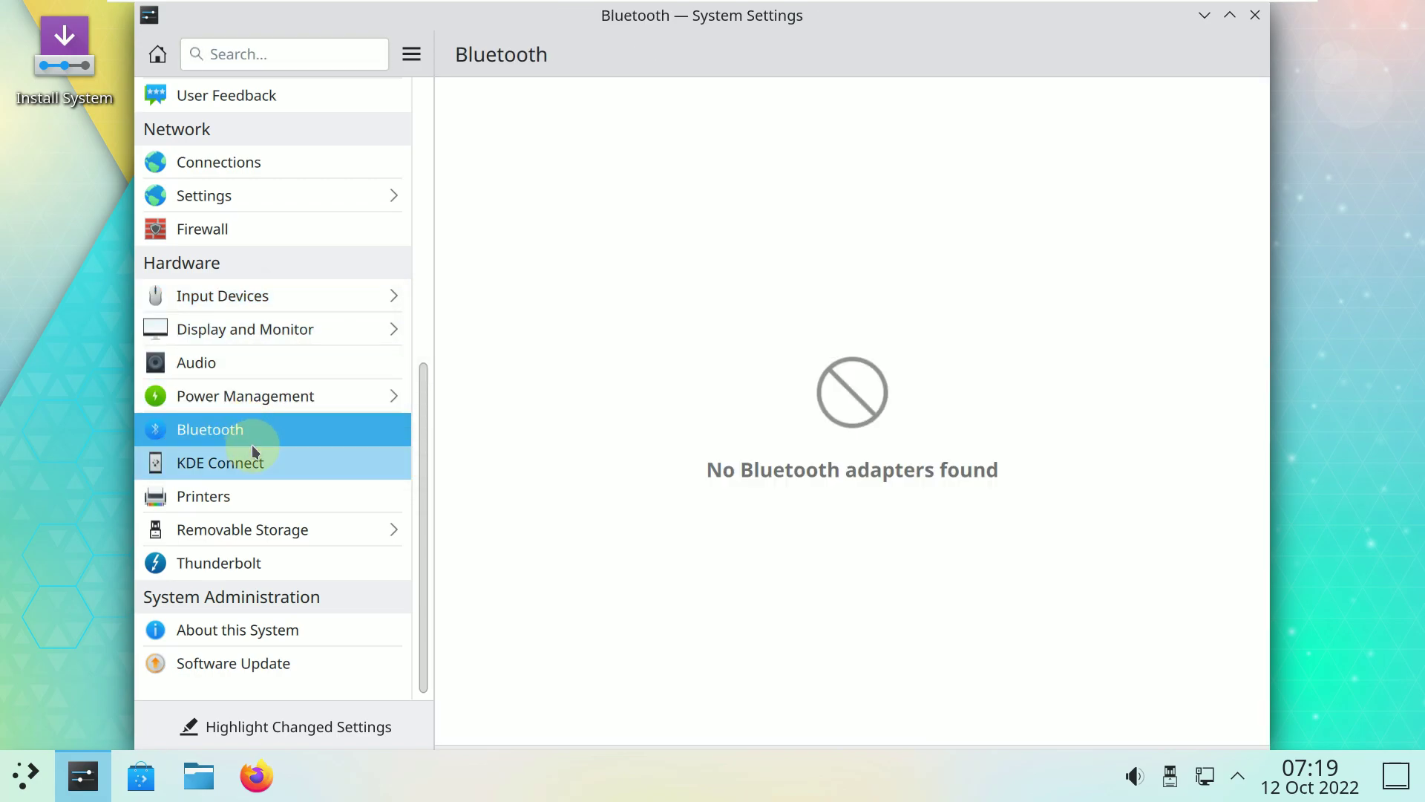
# Browse KDE Connect, Printers, Thunderbolt and Removable Storage's devices and camera pages, then return.
pyautogui.click(253, 453)
pyautogui.click(267, 499)
pyautogui.click(265, 564)
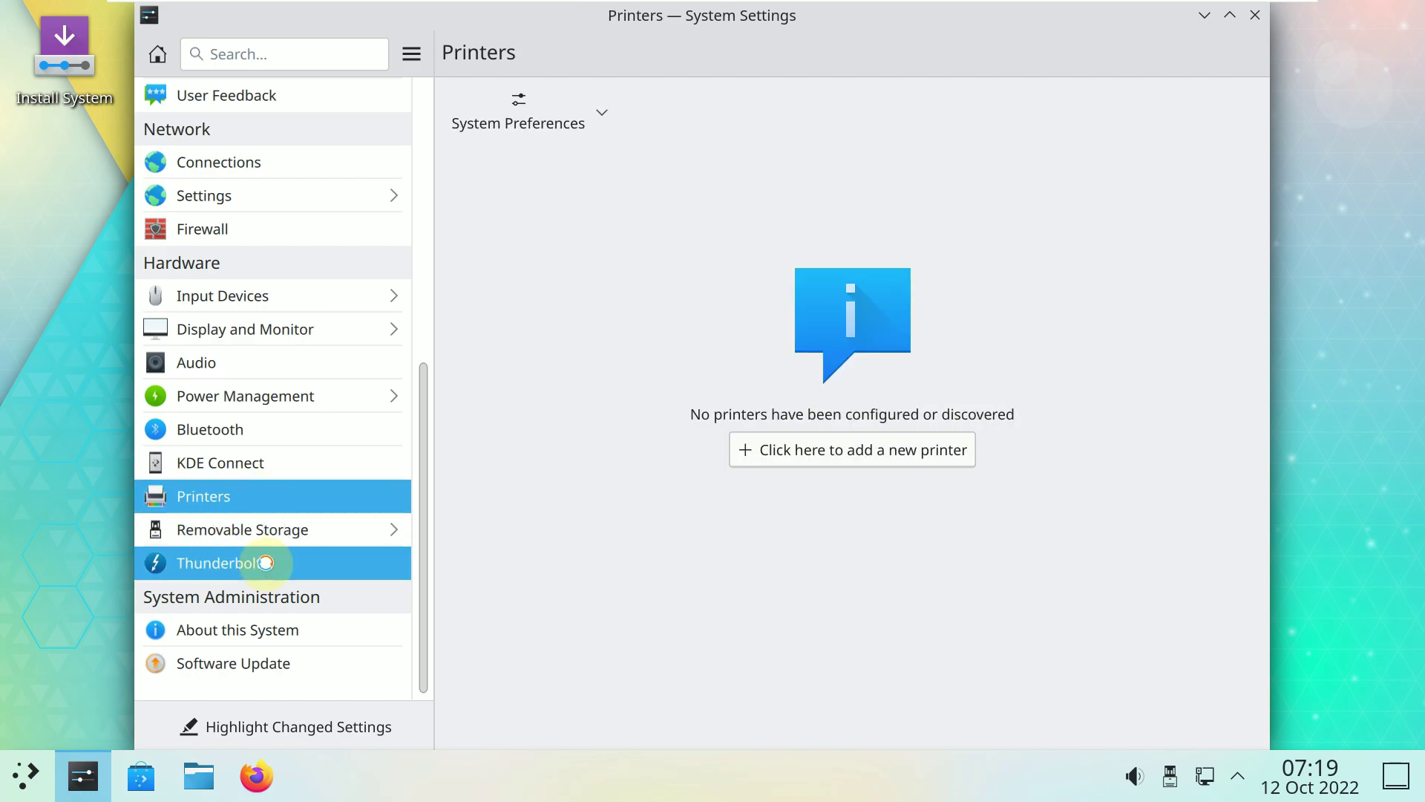
pyautogui.click(271, 527)
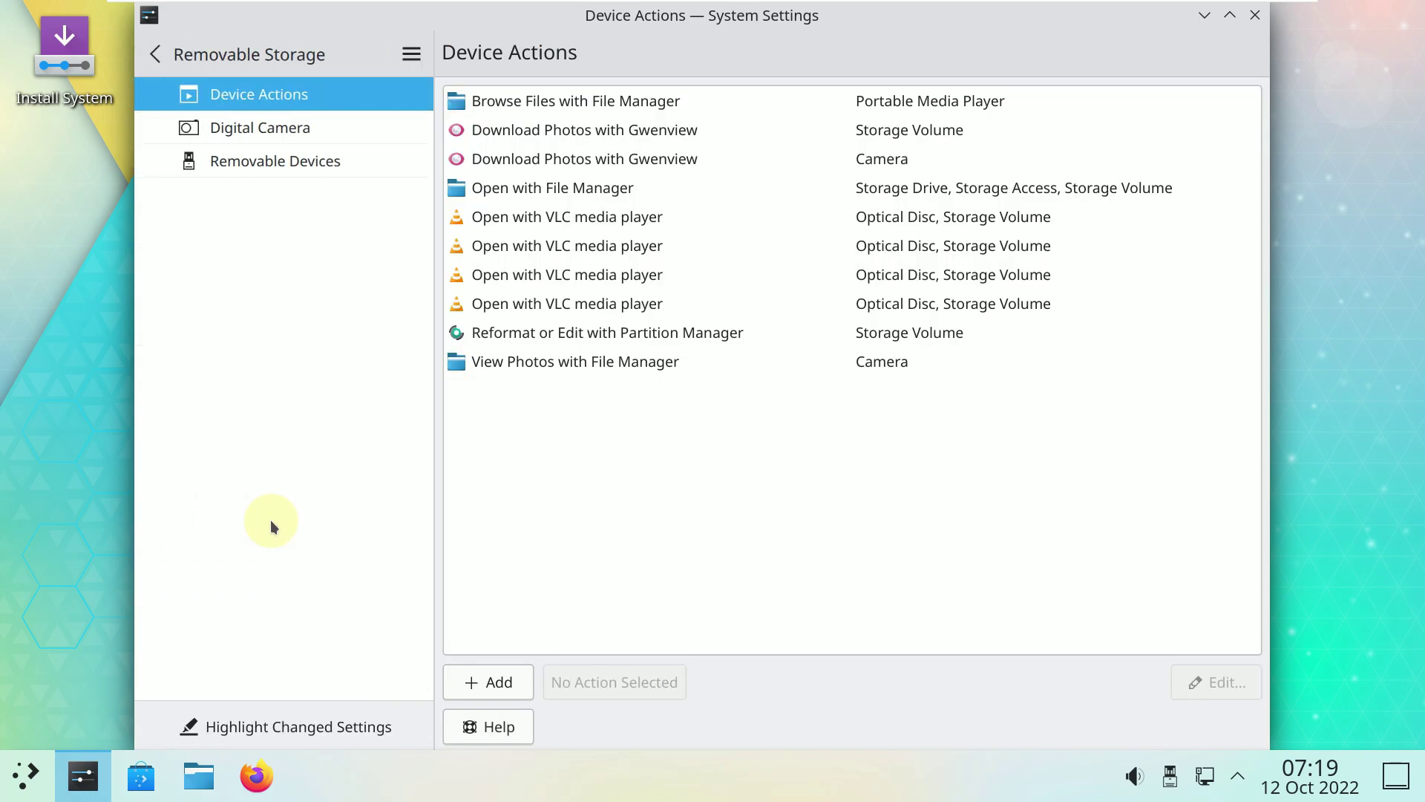
pyautogui.click(270, 165)
pyautogui.click(272, 134)
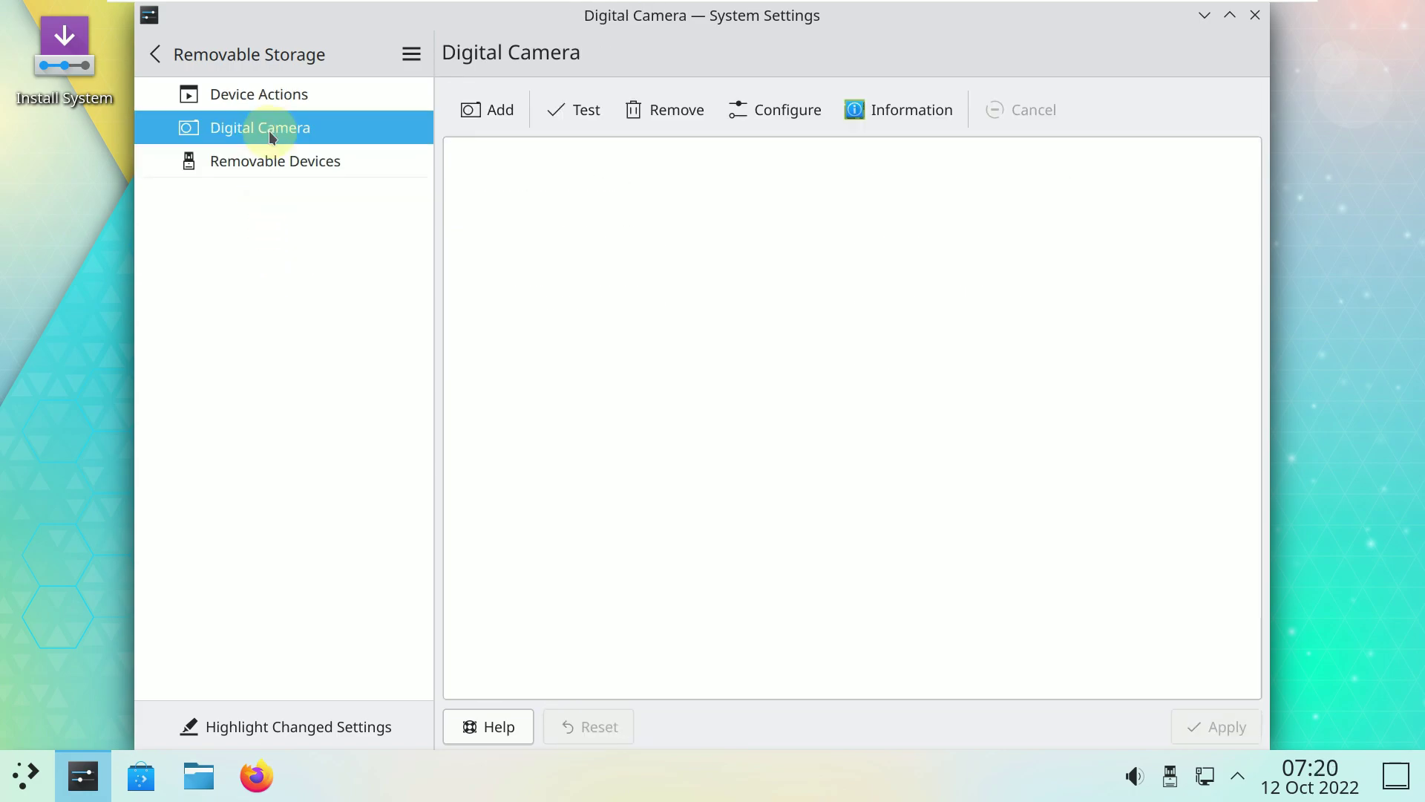
pyautogui.click(220, 65)
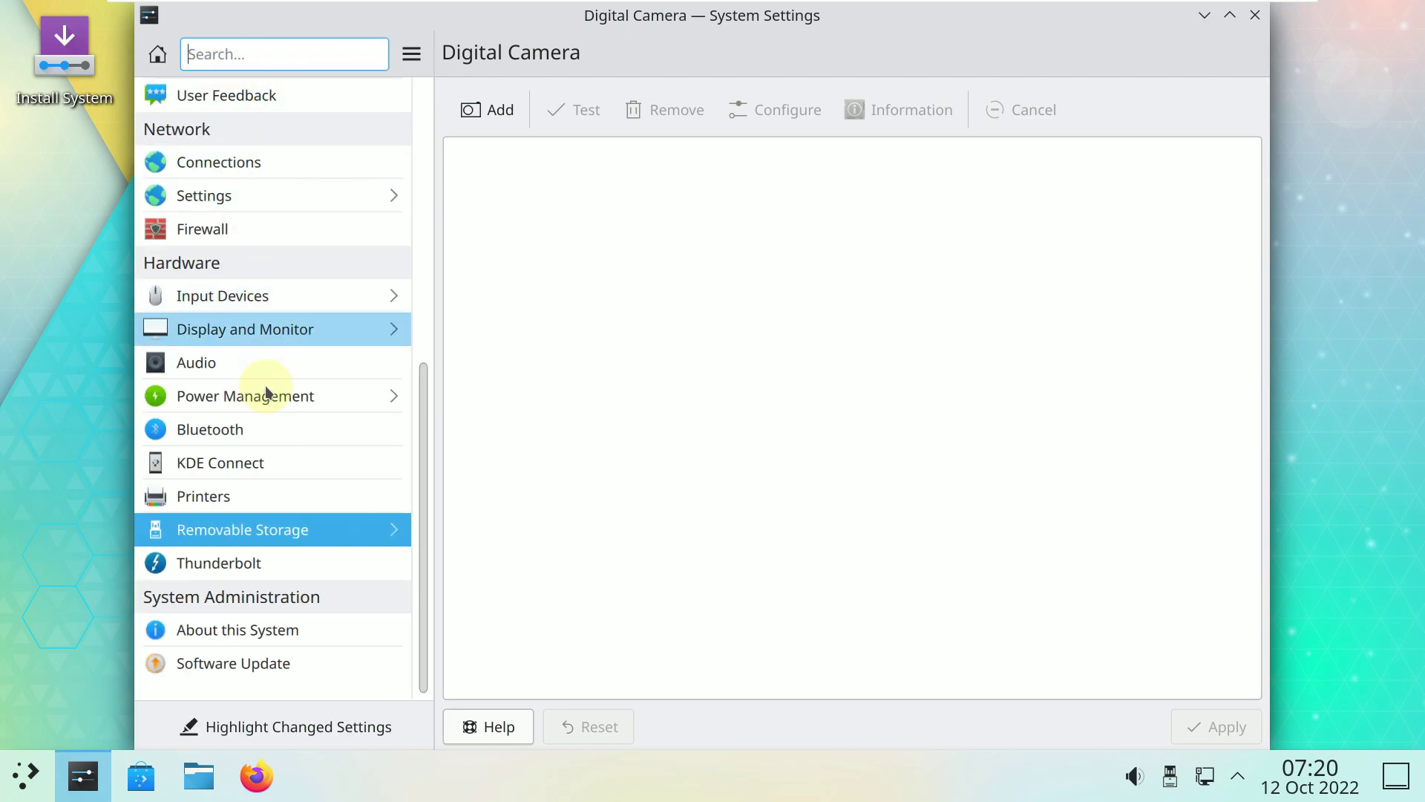
# View Thunderbolt and Software Update, set to Manually with Daily notifications.
pyautogui.click(267, 552)
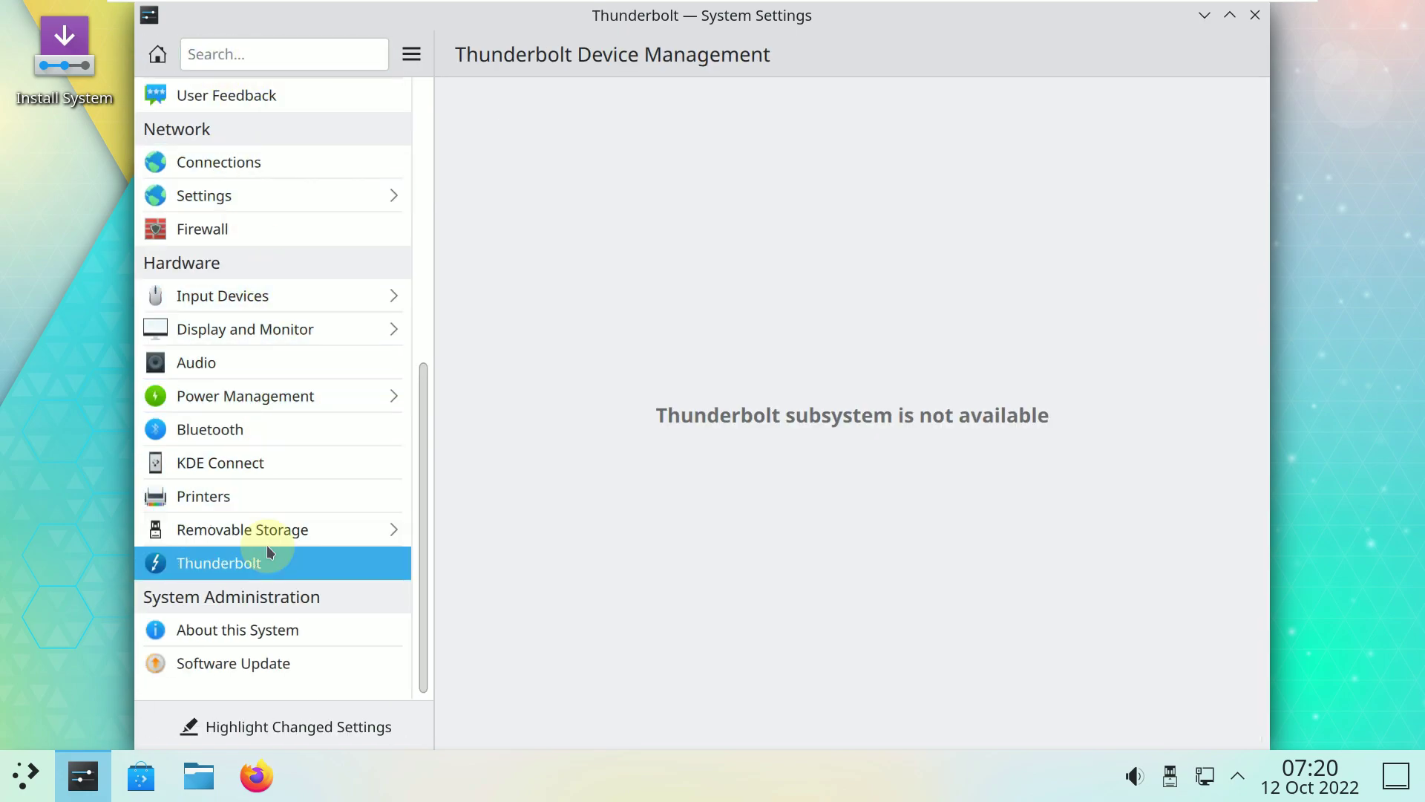
pyautogui.click(288, 677)
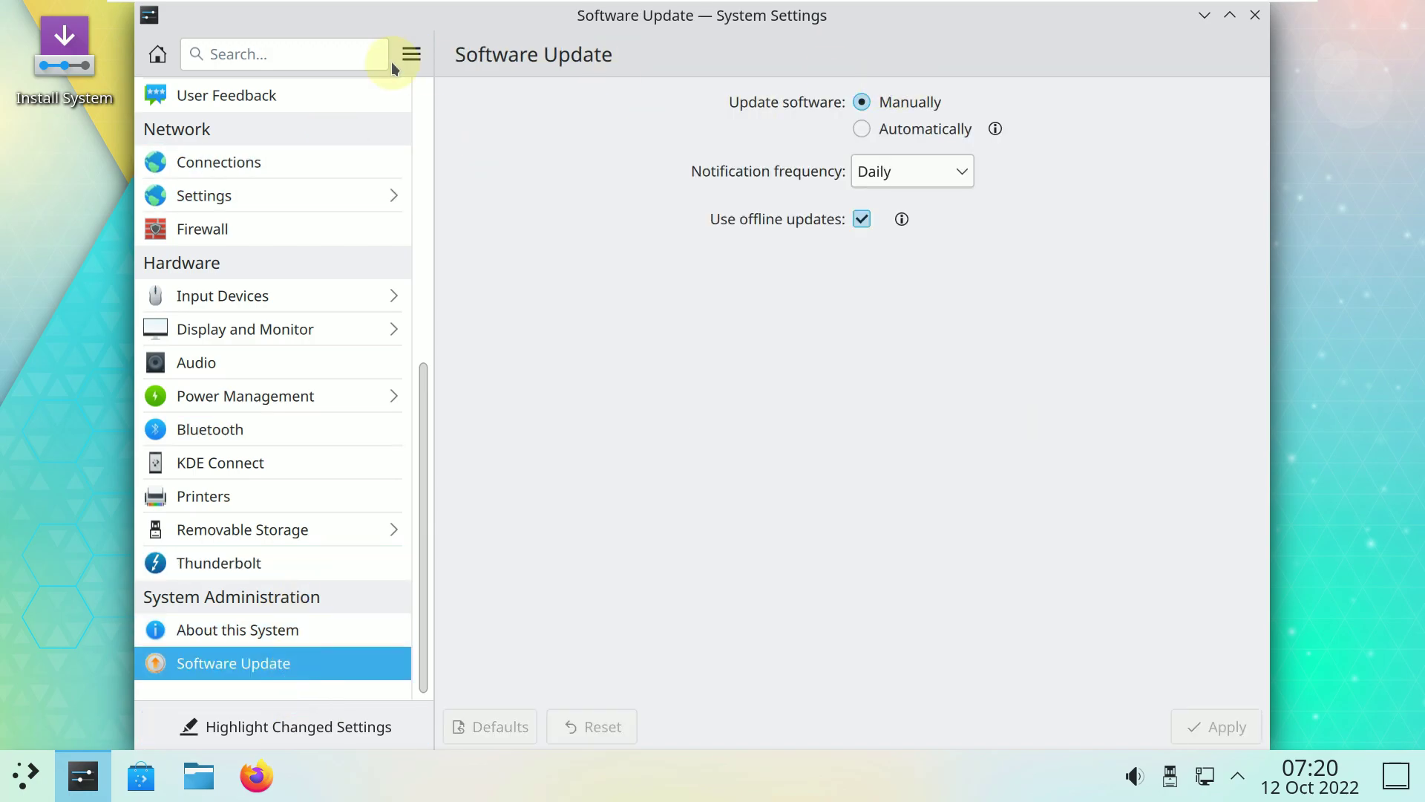
pyautogui.click(156, 55)
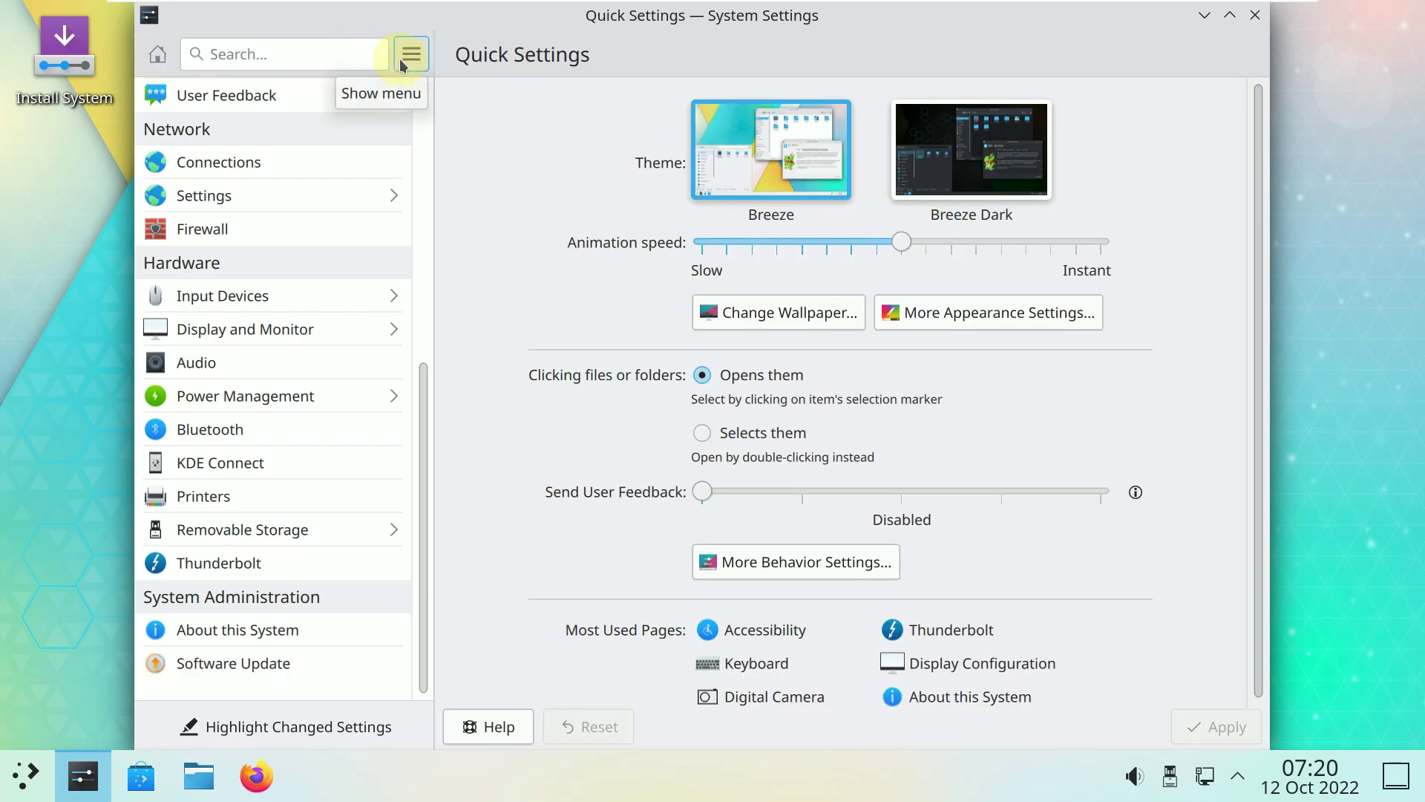
# Open the desktop wallpaper settings from Quick Settings and scroll through the available wallpapers.
pyautogui.scroll(-1, 554, 314)
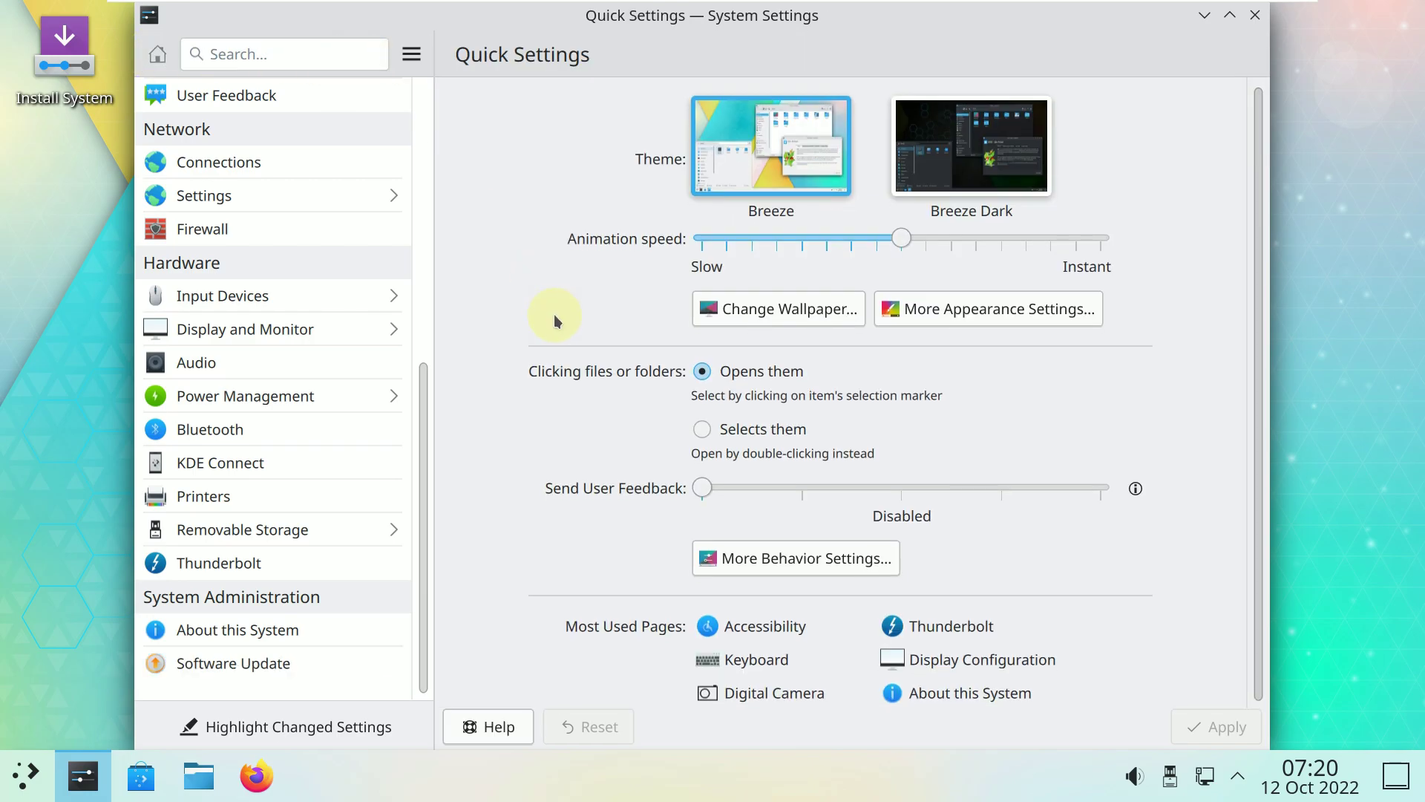
pyautogui.click(805, 320)
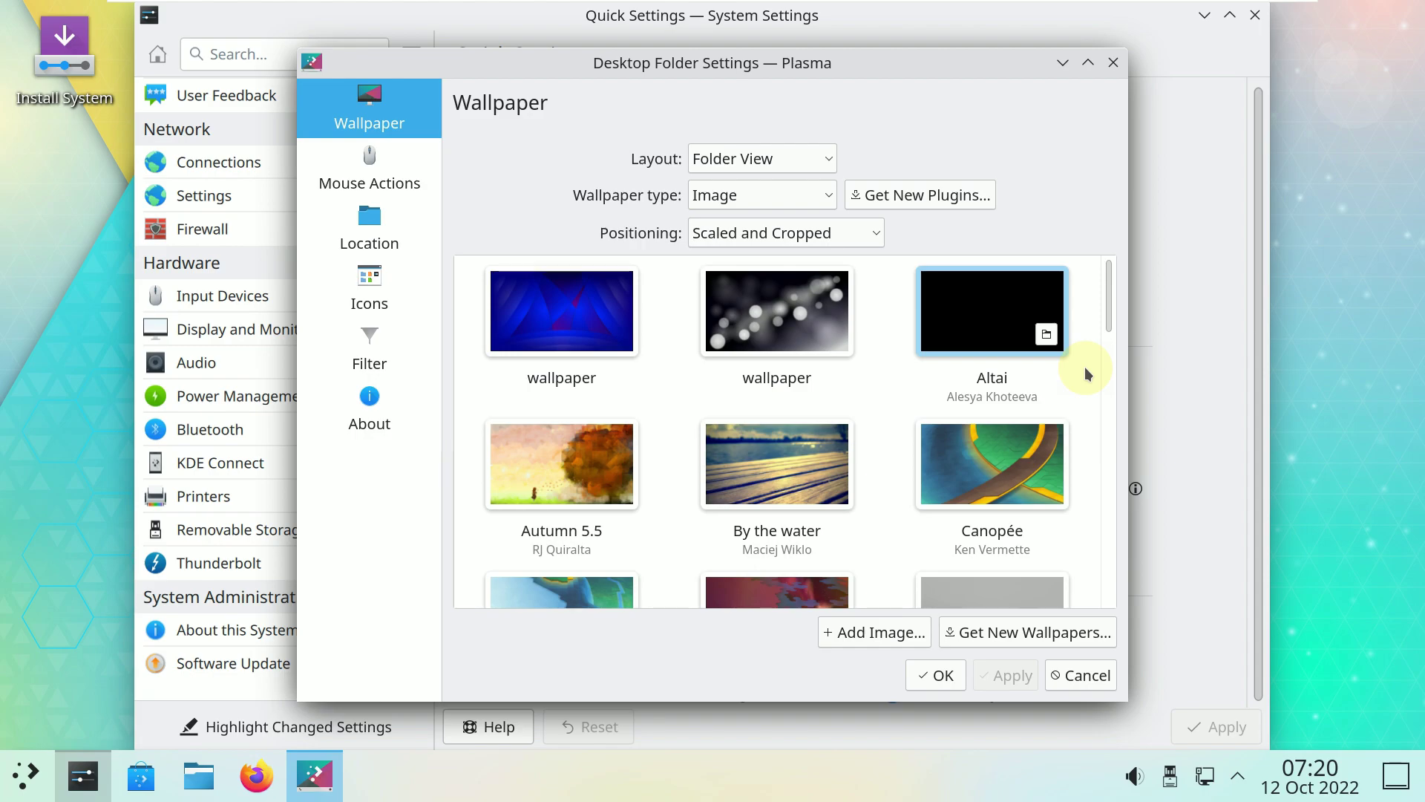
pyautogui.scroll(-3, 1085, 367)
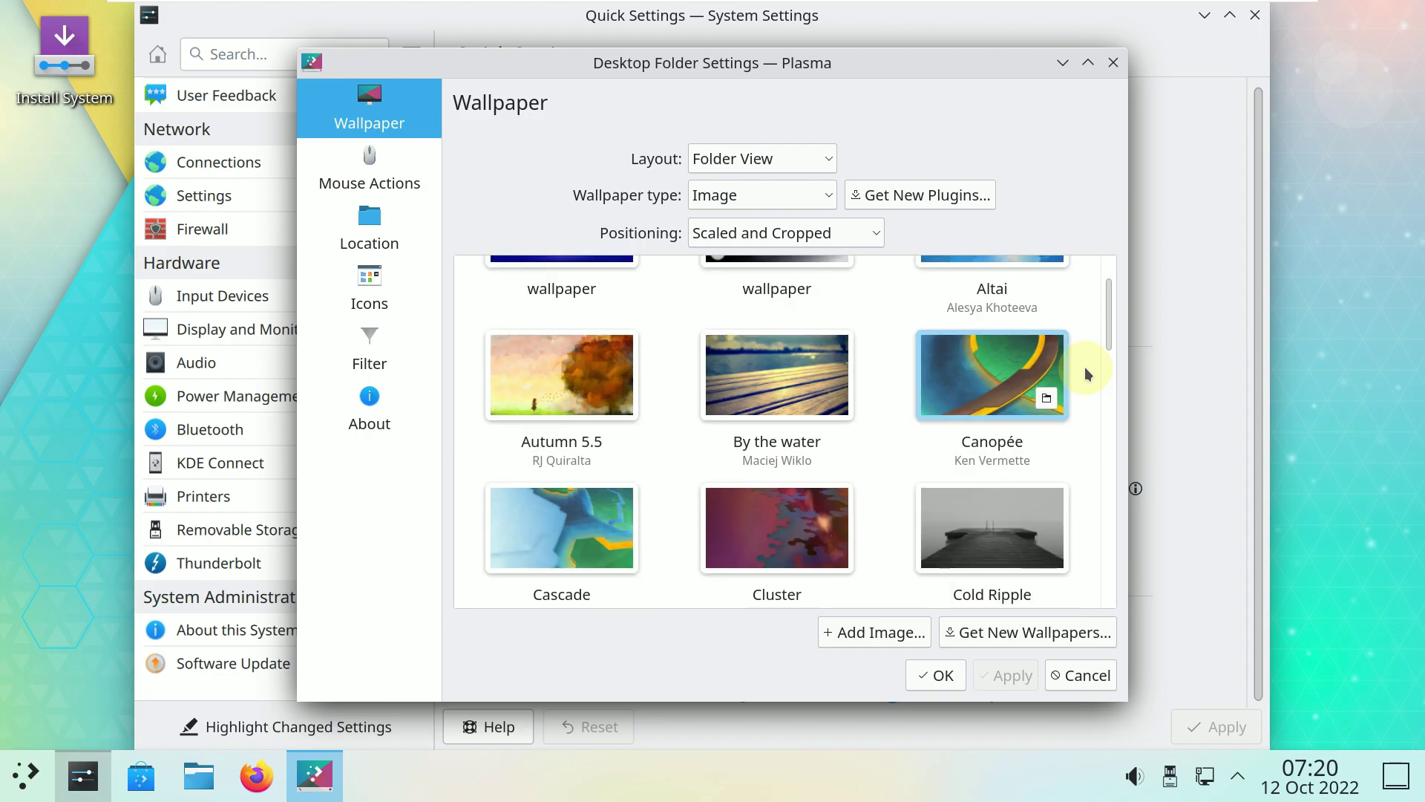
pyautogui.scroll(-5, 1085, 366)
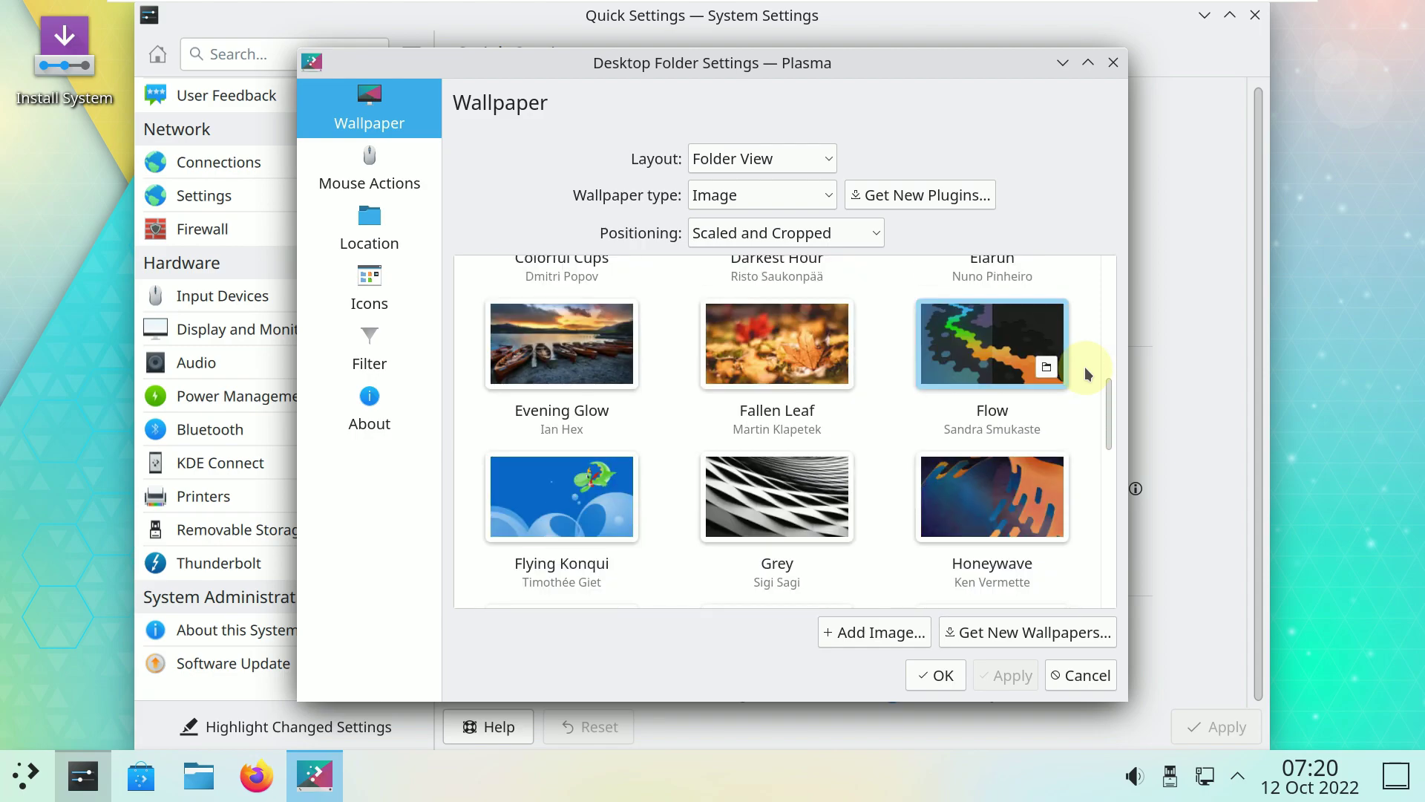
pyautogui.scroll(-8, 1085, 366)
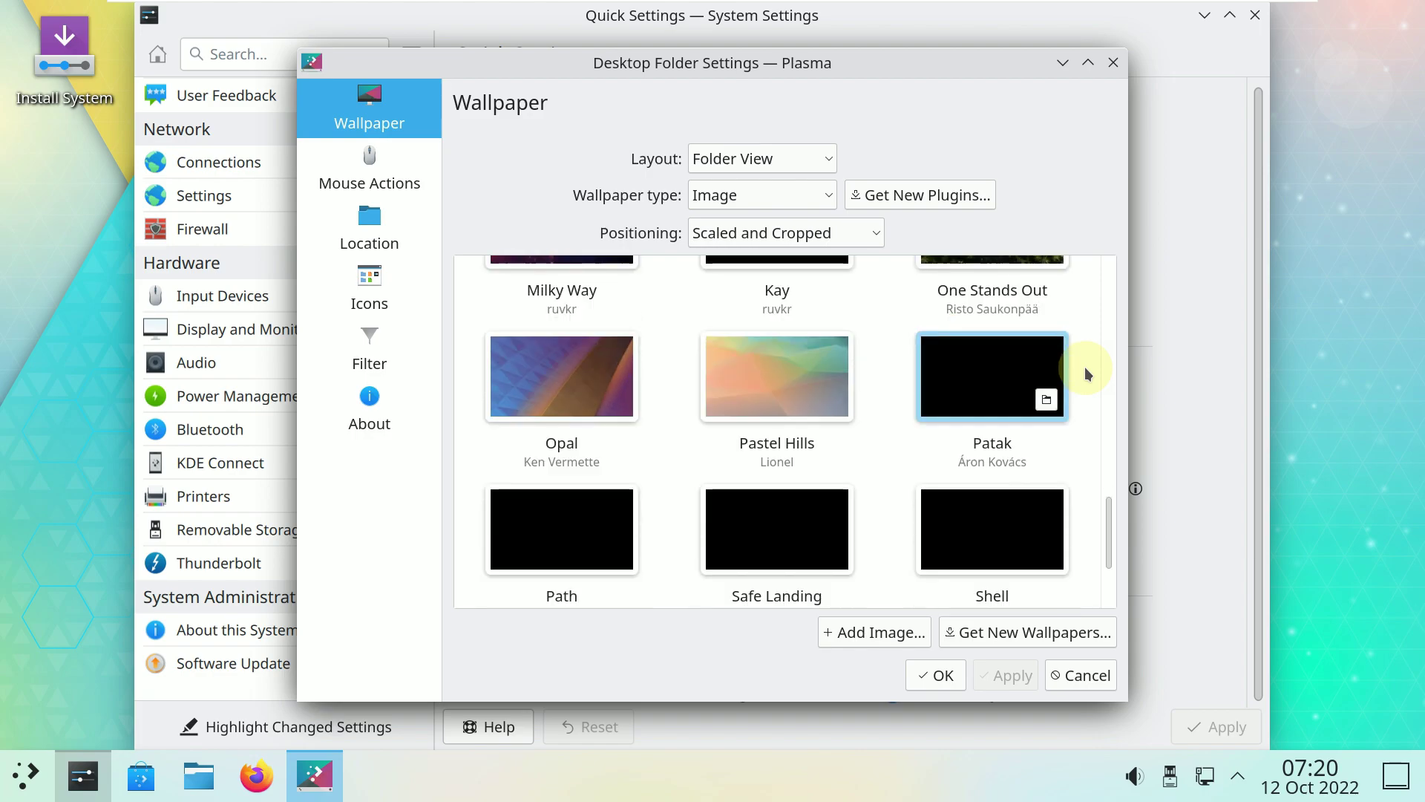
pyautogui.scroll(-3, 1085, 367)
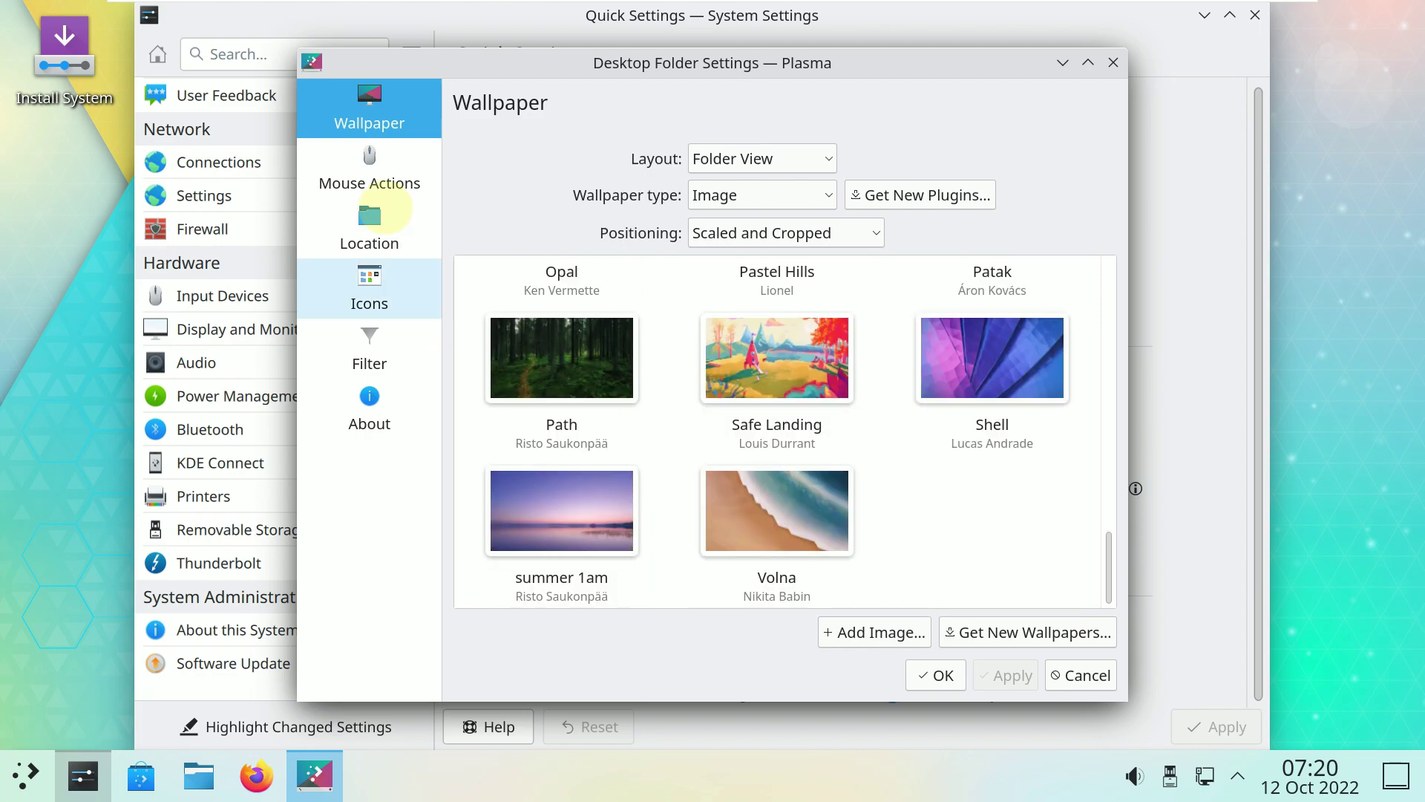
# Review Mouse Actions, Location, Icons, Filter and About, then close Desktop Folder Settings unchanged.
pyautogui.click(367, 163)
pyautogui.click(395, 222)
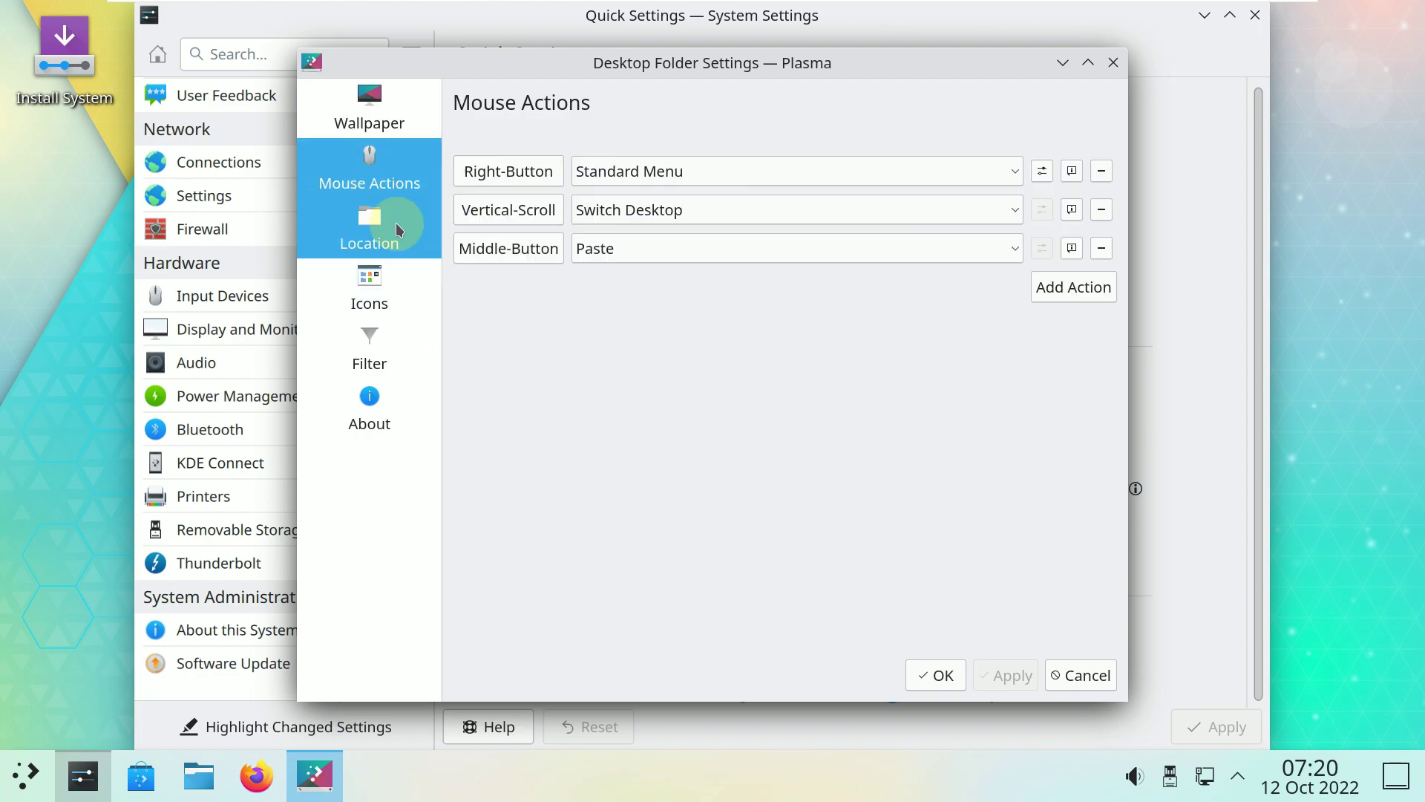
pyautogui.click(411, 301)
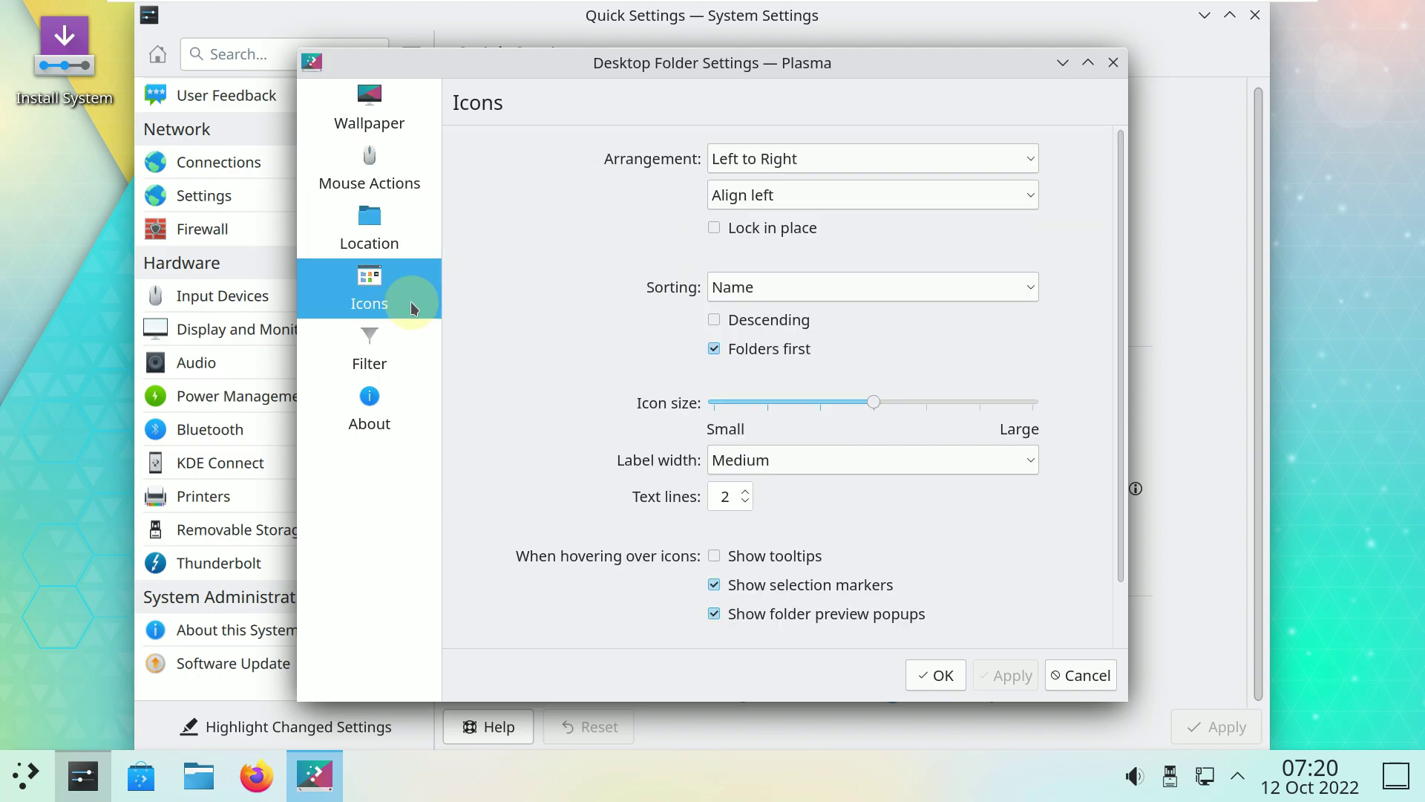
pyautogui.click(425, 353)
pyautogui.click(410, 427)
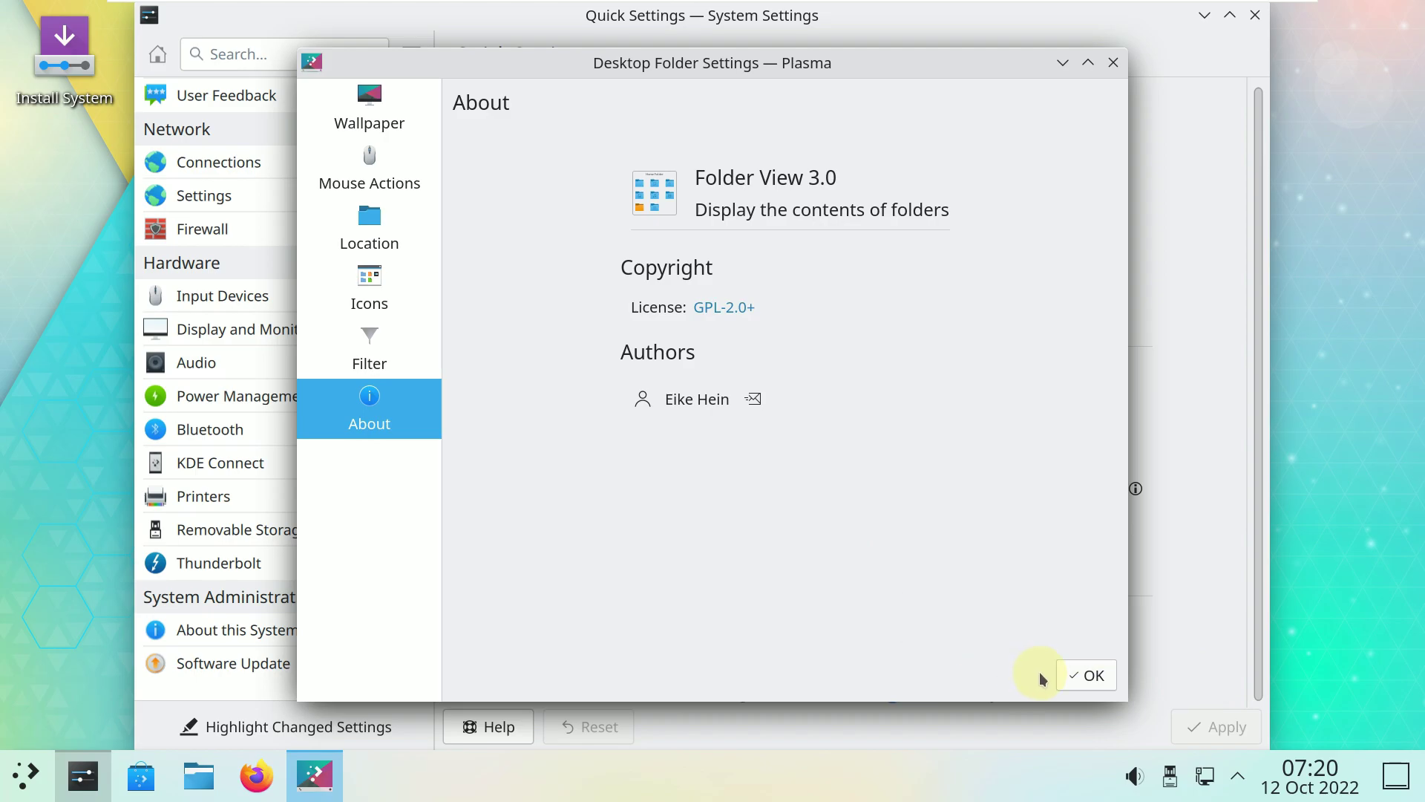
pyautogui.click(1089, 676)
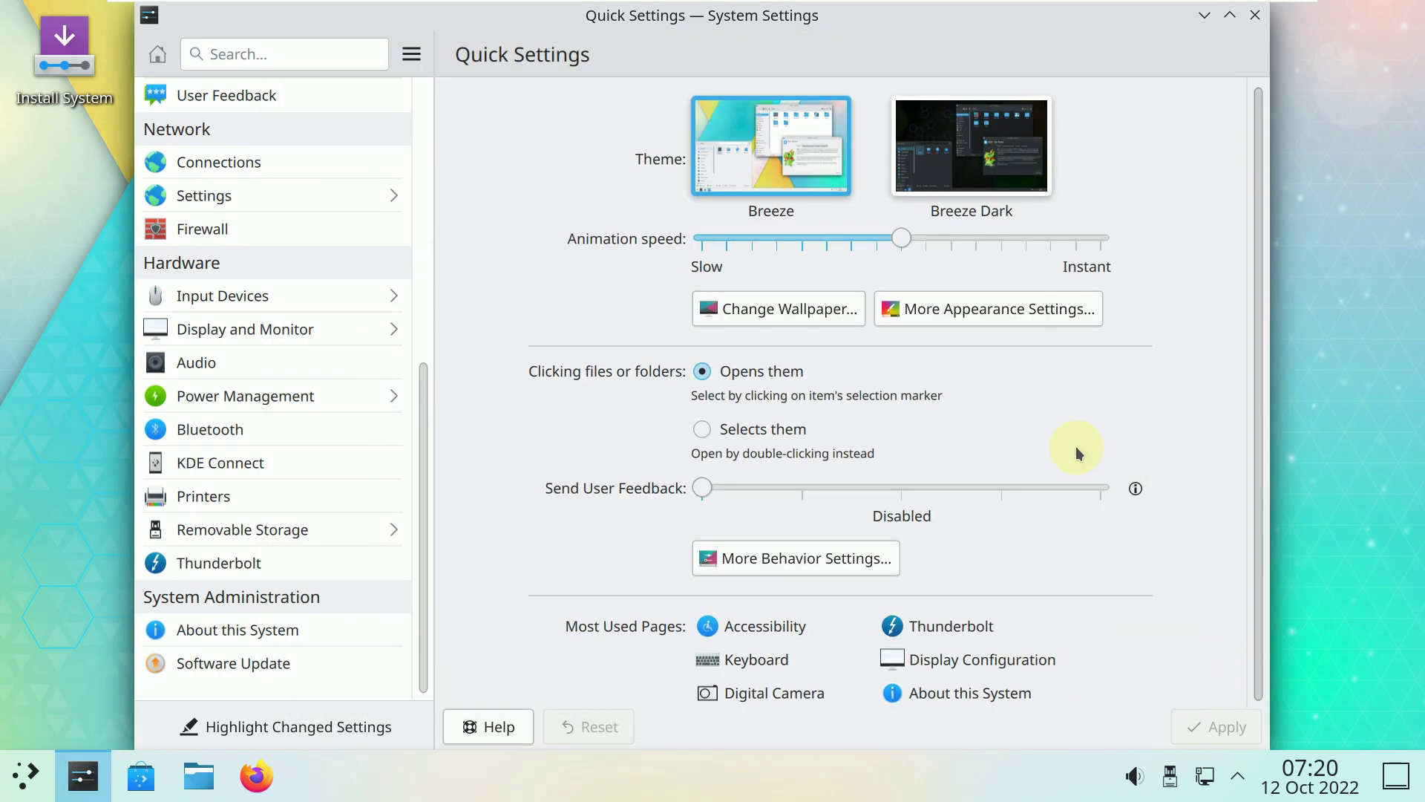
# View Application Style, Plasma Style and Splash Screen under Appearance, then close System Settings.
pyautogui.click(1018, 317)
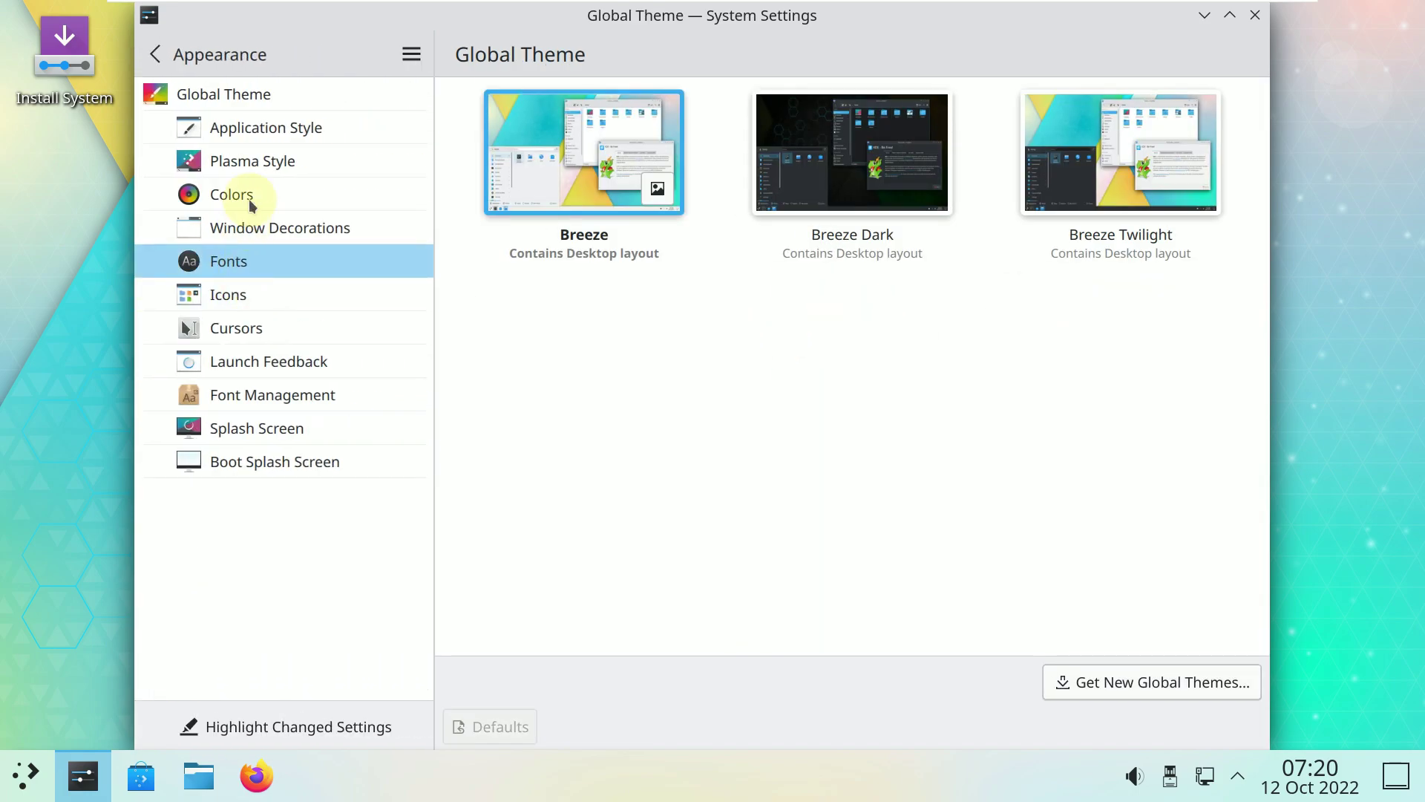
pyautogui.click(262, 135)
pyautogui.click(256, 159)
pyautogui.click(335, 431)
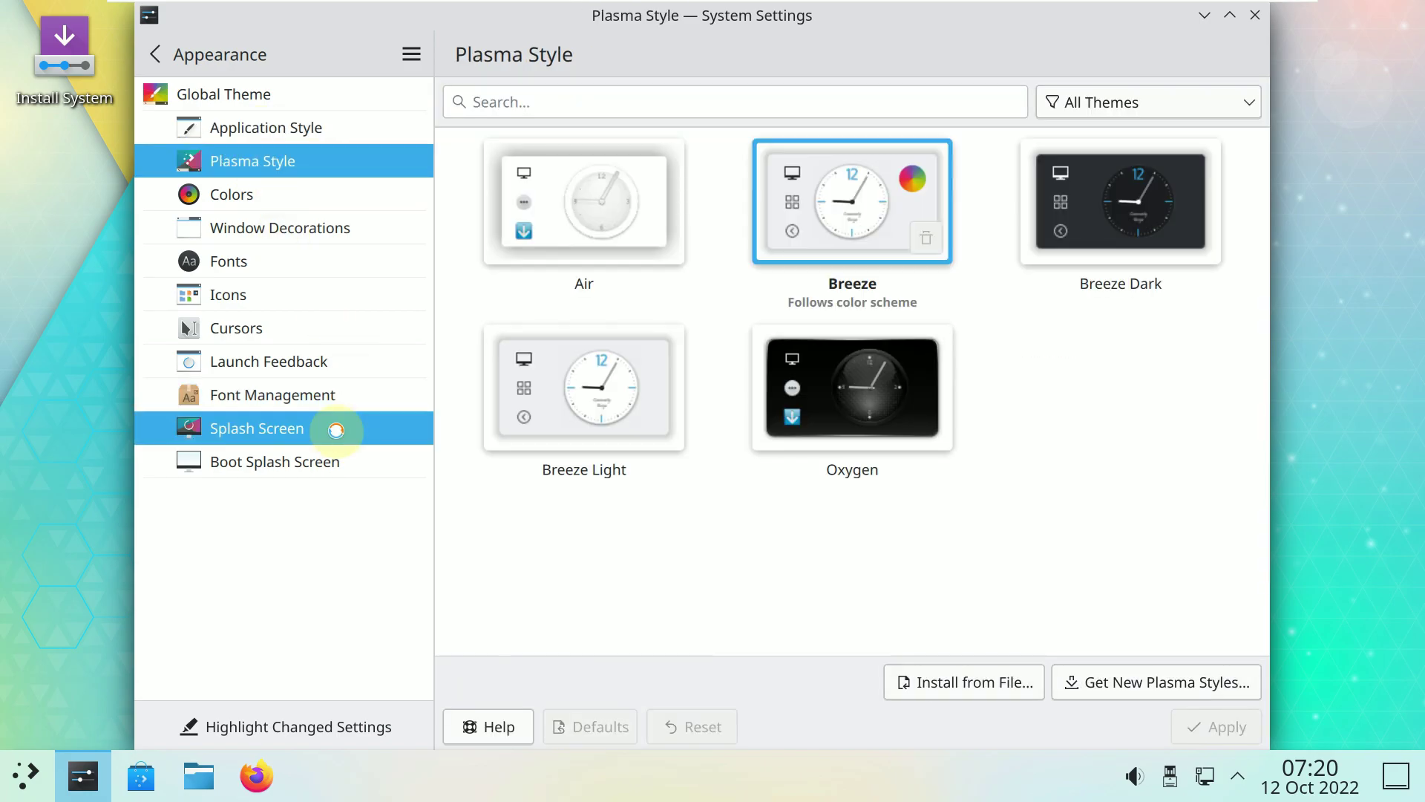
pyautogui.click(1253, 17)
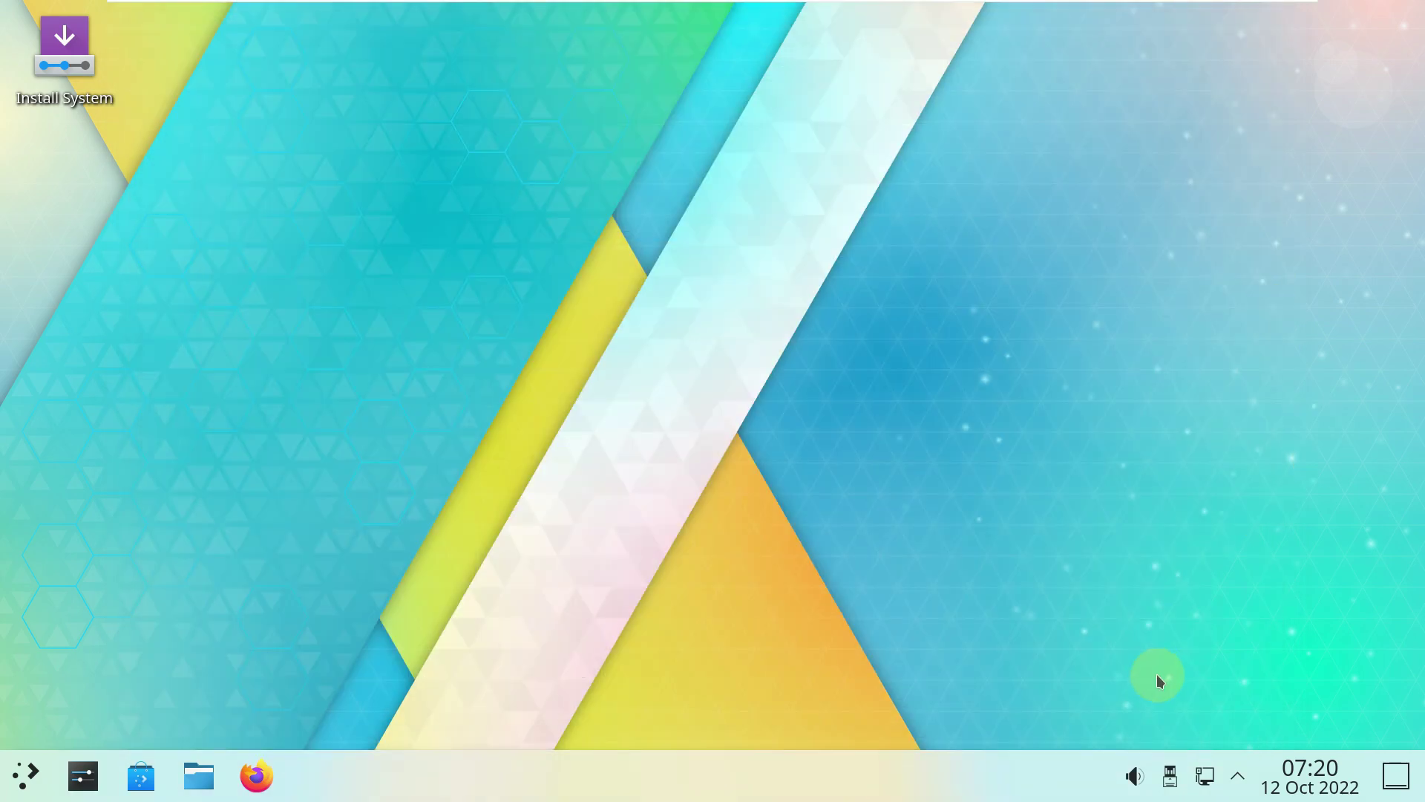
# Open the Audio Volume panel, view playing applications and device levels, widening then shrinking it.
pyautogui.click(1133, 777)
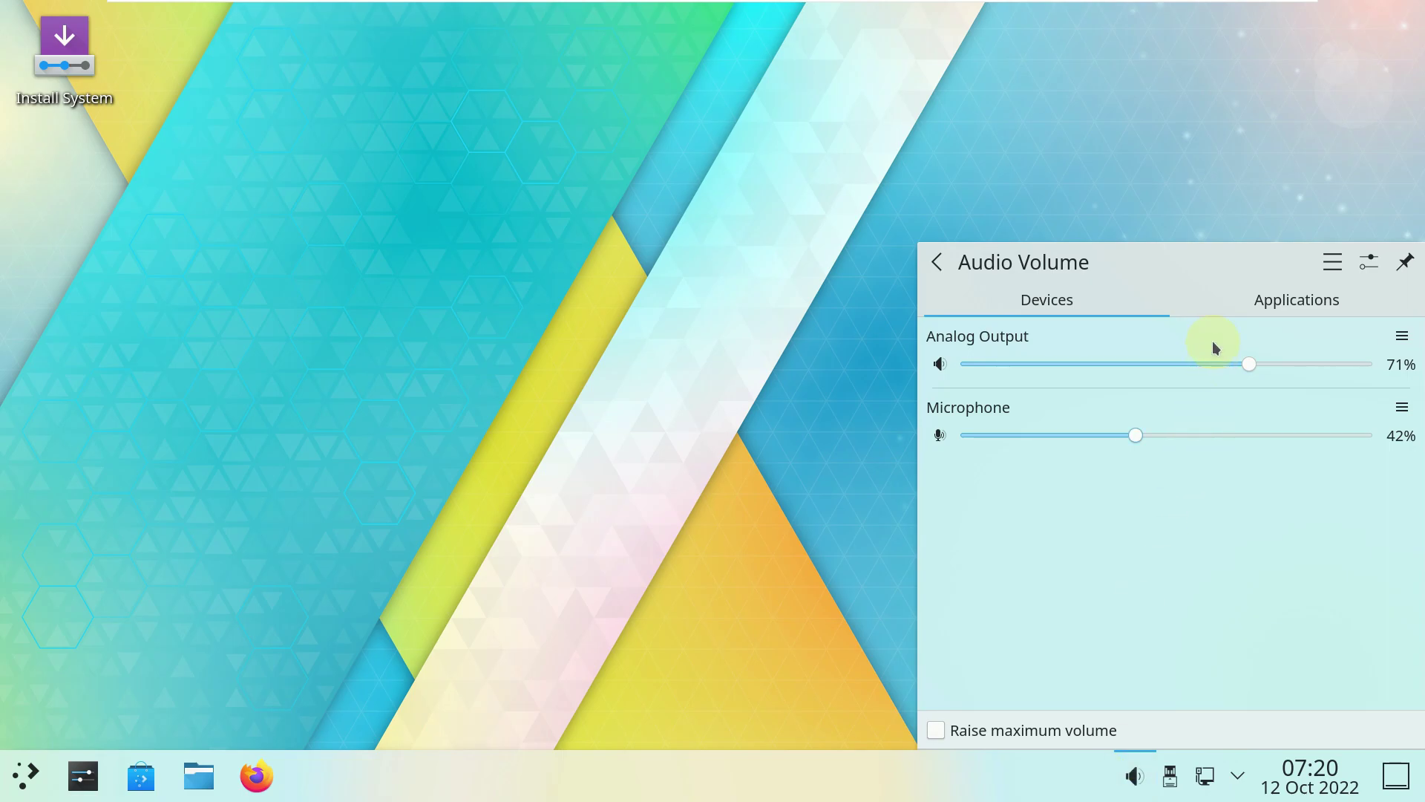
pyautogui.click(1244, 309)
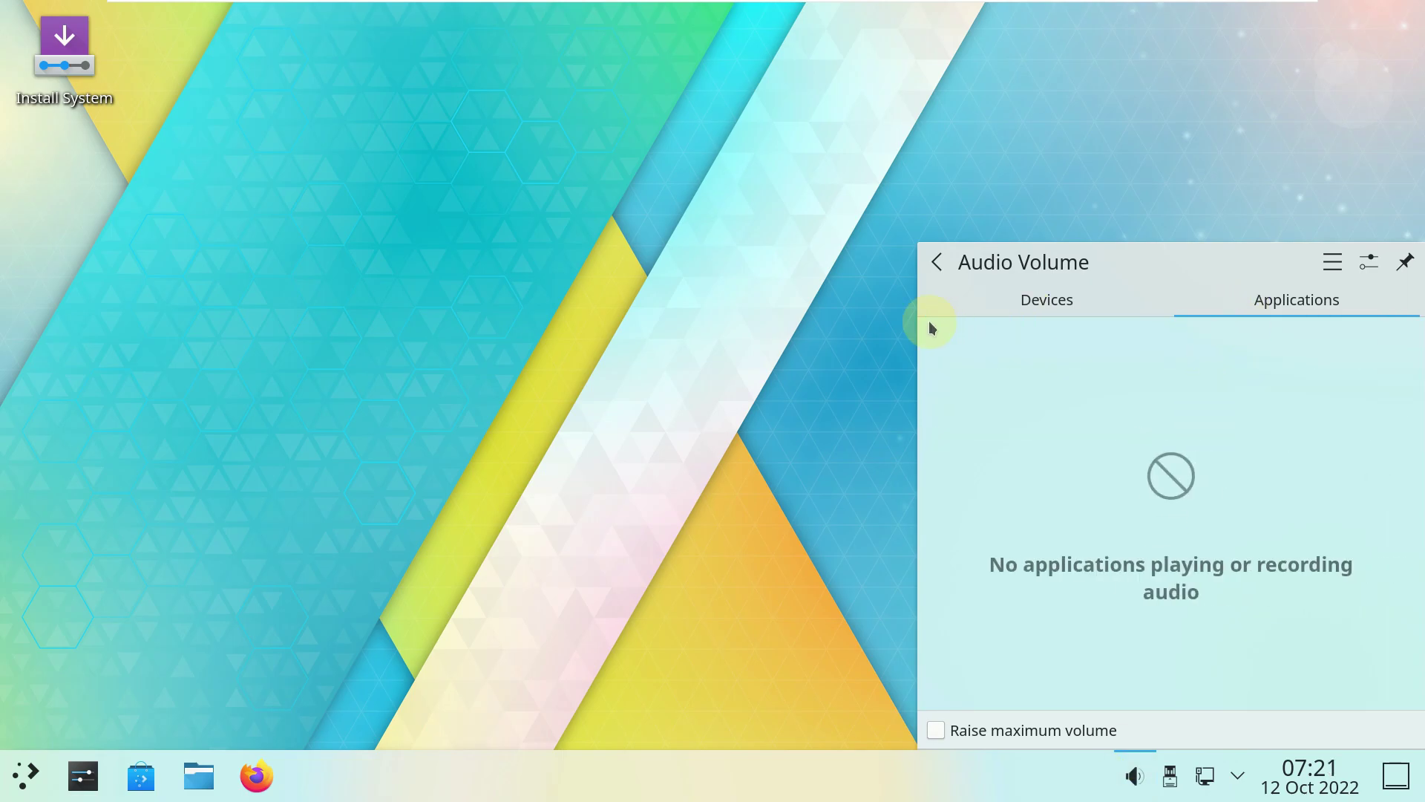
pyautogui.moveTo(920, 240); pyautogui.dragTo(545, 202)
pyautogui.click(740, 256)
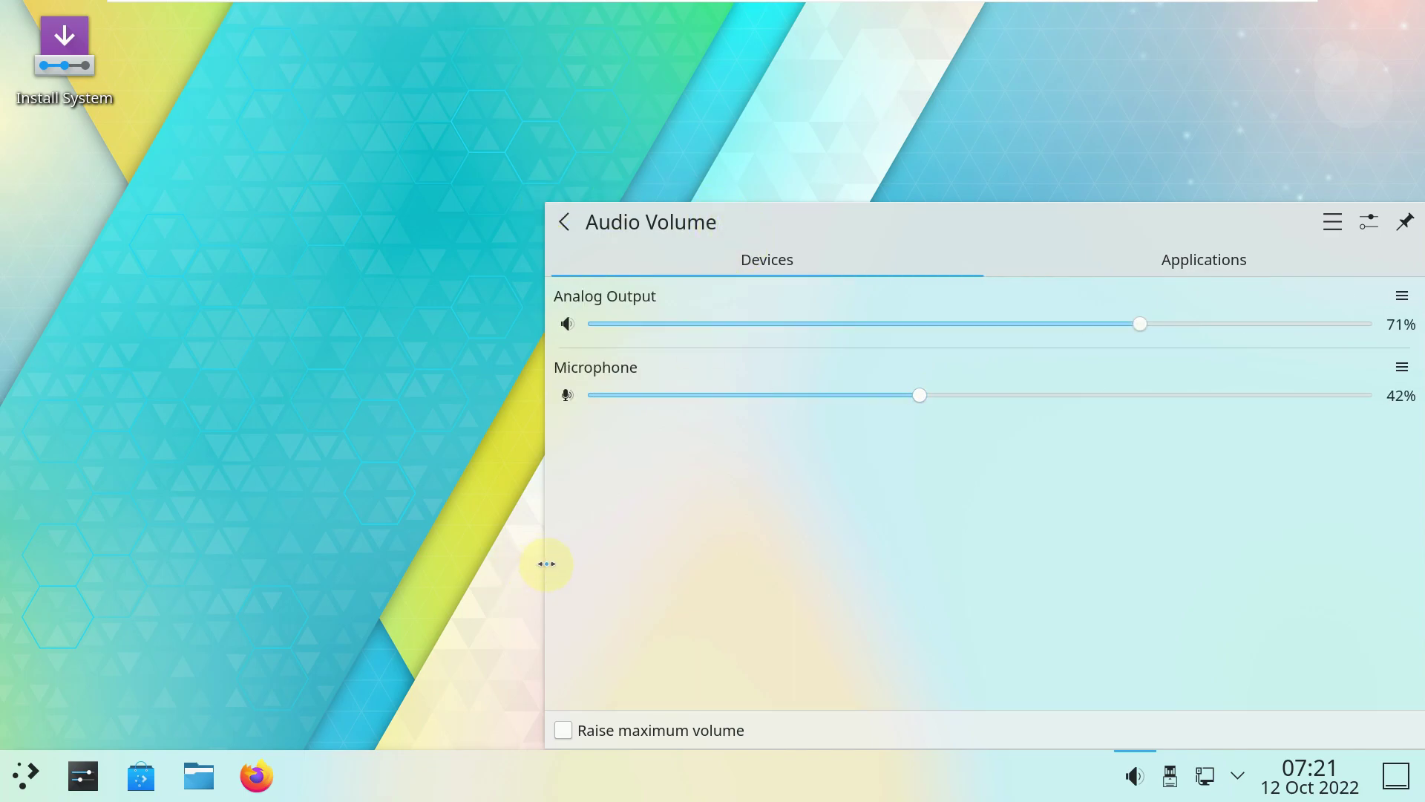
pyautogui.moveTo(703, 545); pyautogui.dragTo(1066, 533)
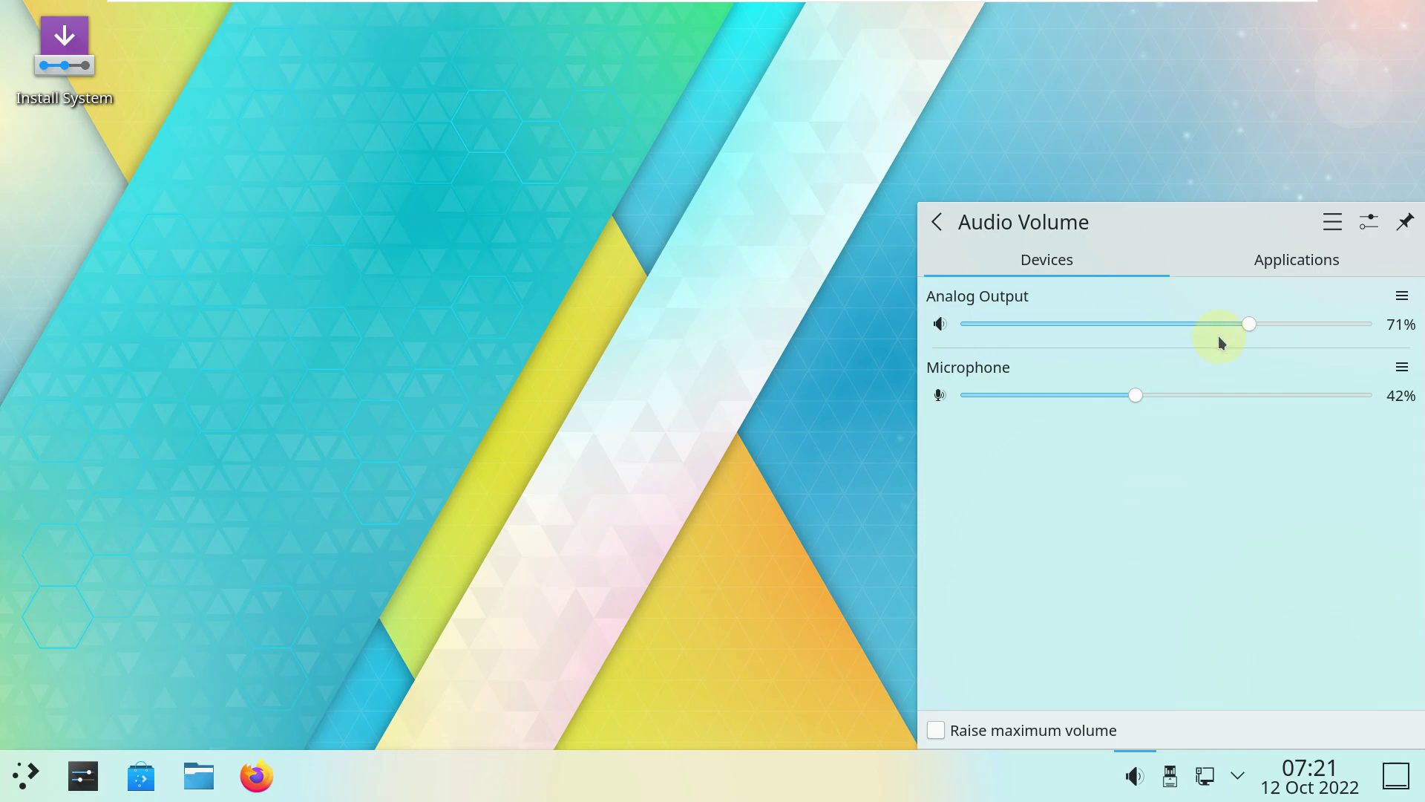
# Open the Audio Volume configuration window, view its About page, and close it.
pyautogui.click(1332, 225)
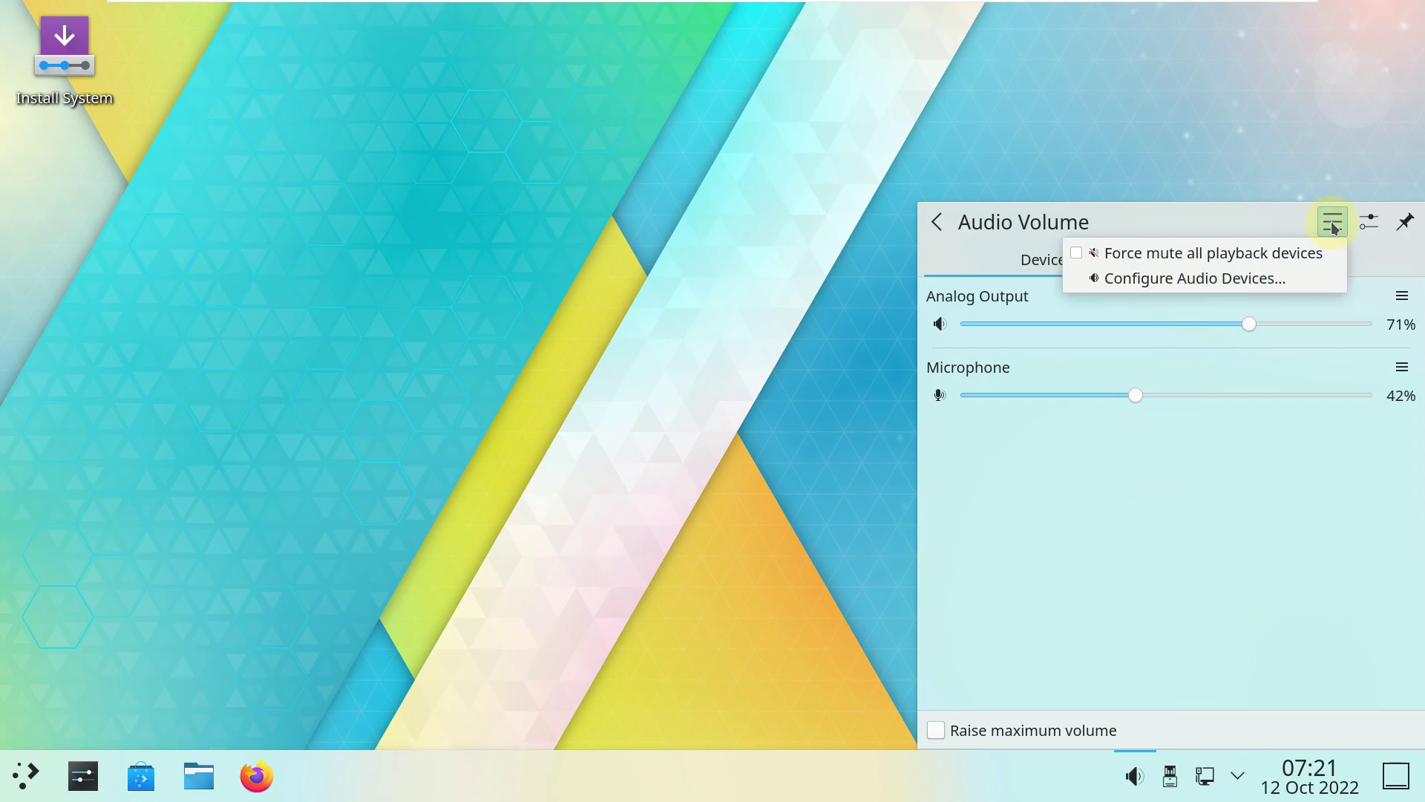
pyautogui.click(1371, 222)
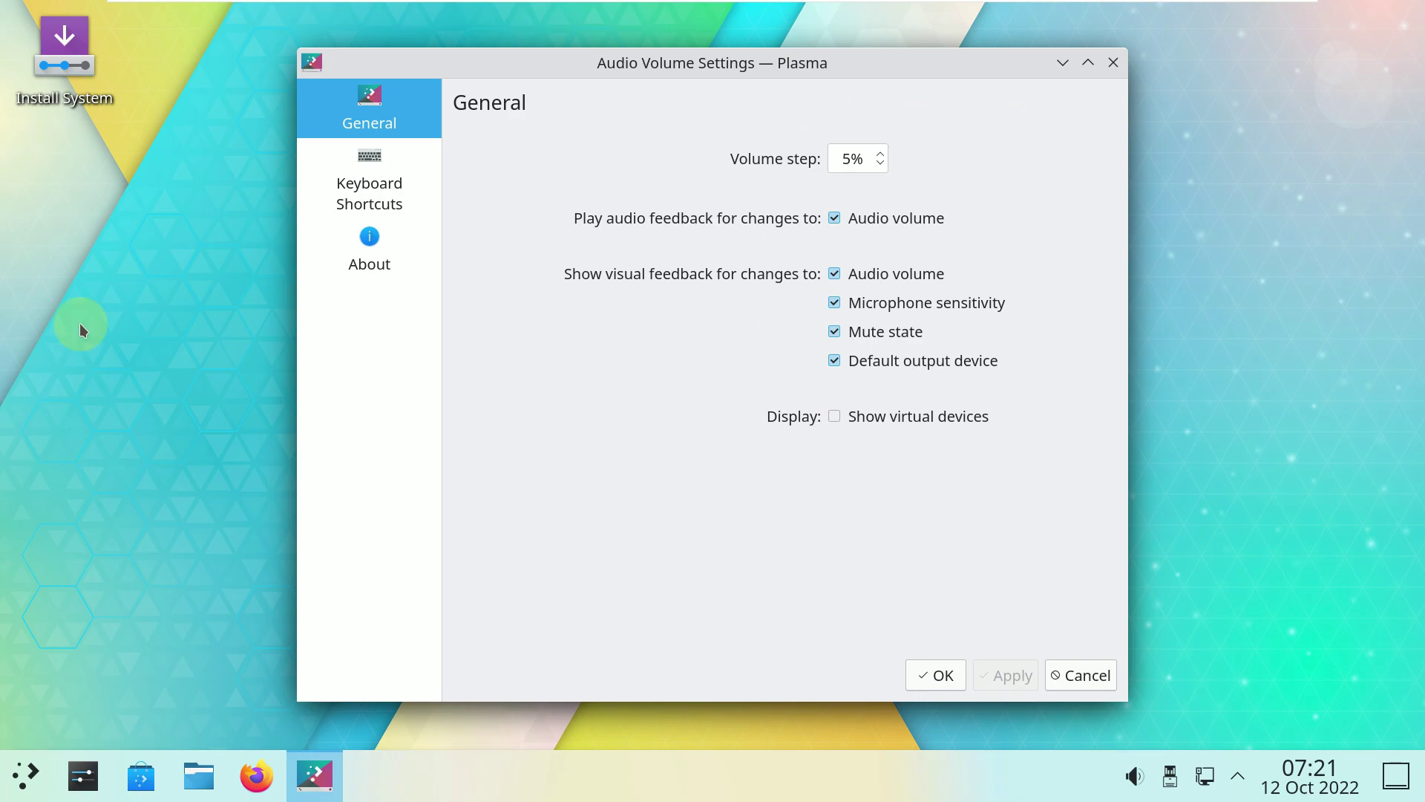
pyautogui.click(419, 286)
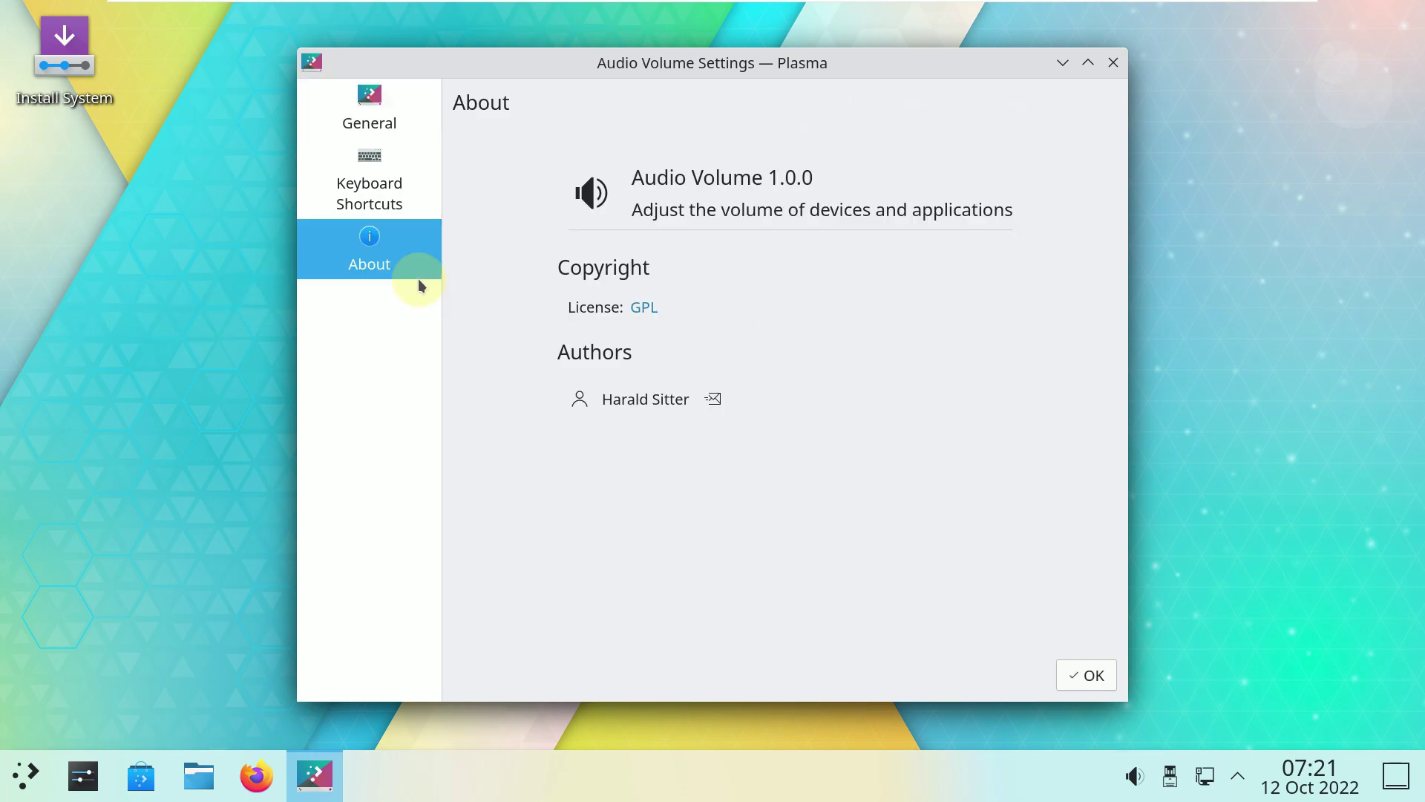
pyautogui.click(1090, 675)
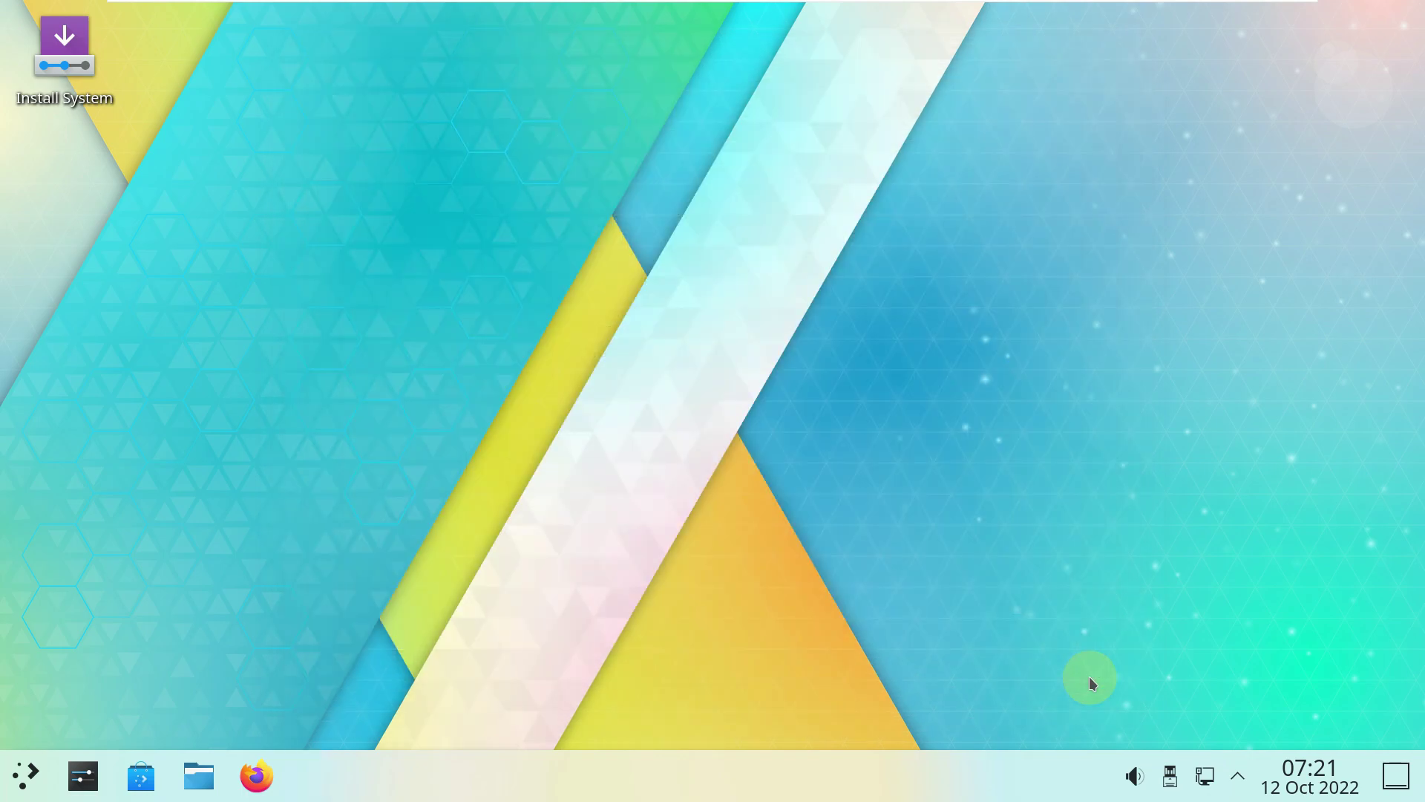
pyautogui.click(1173, 775)
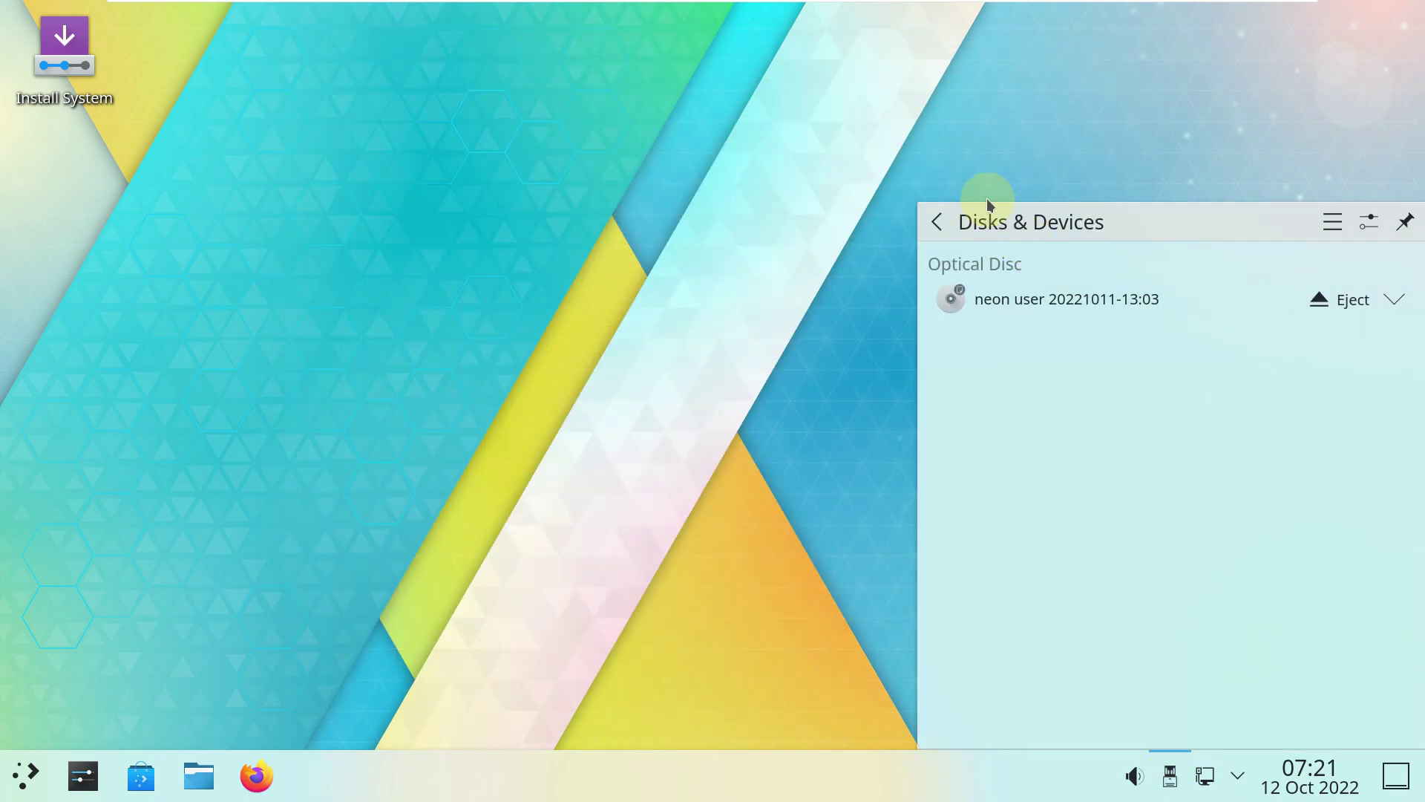
pyautogui.moveTo(990, 201); pyautogui.dragTo(1035, 302)
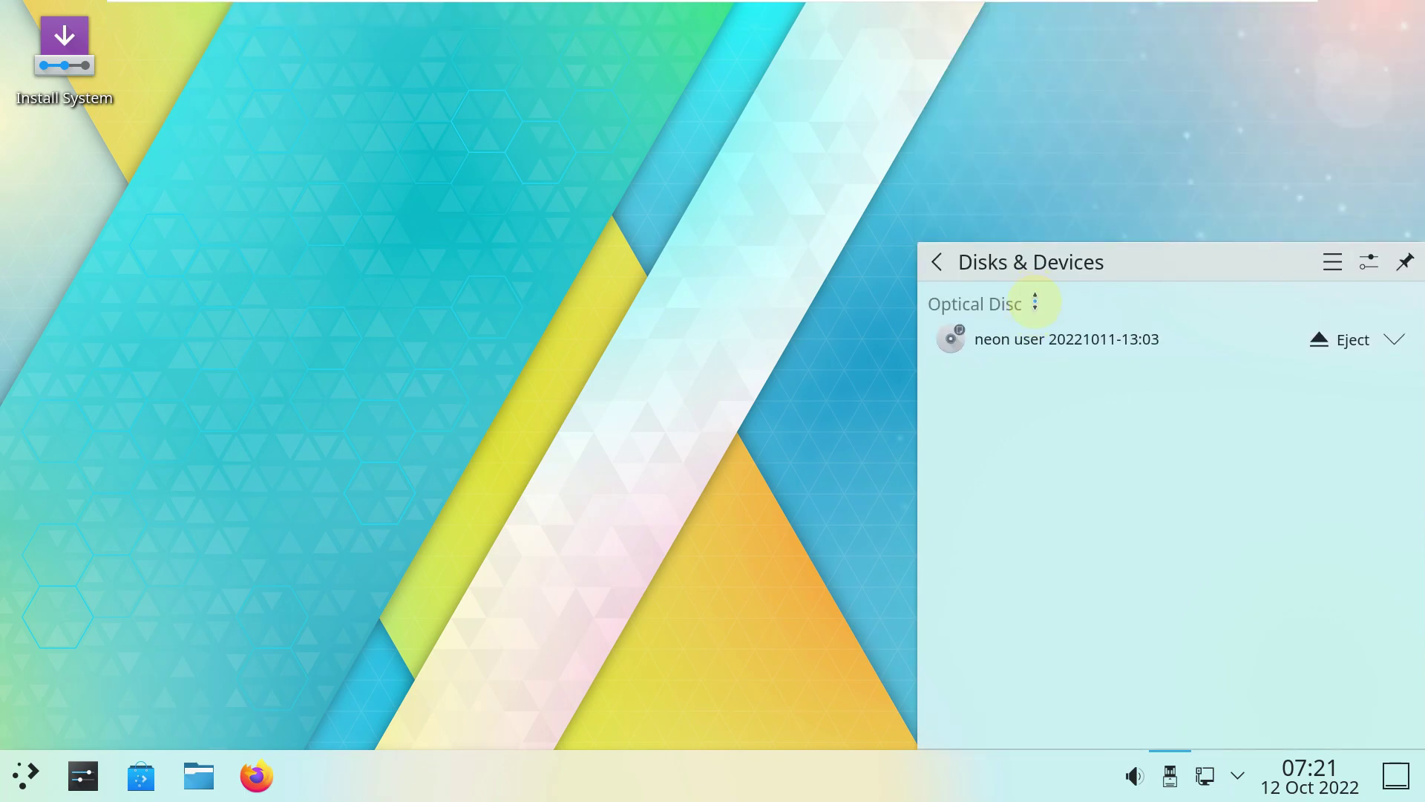
pyautogui.click(1236, 777)
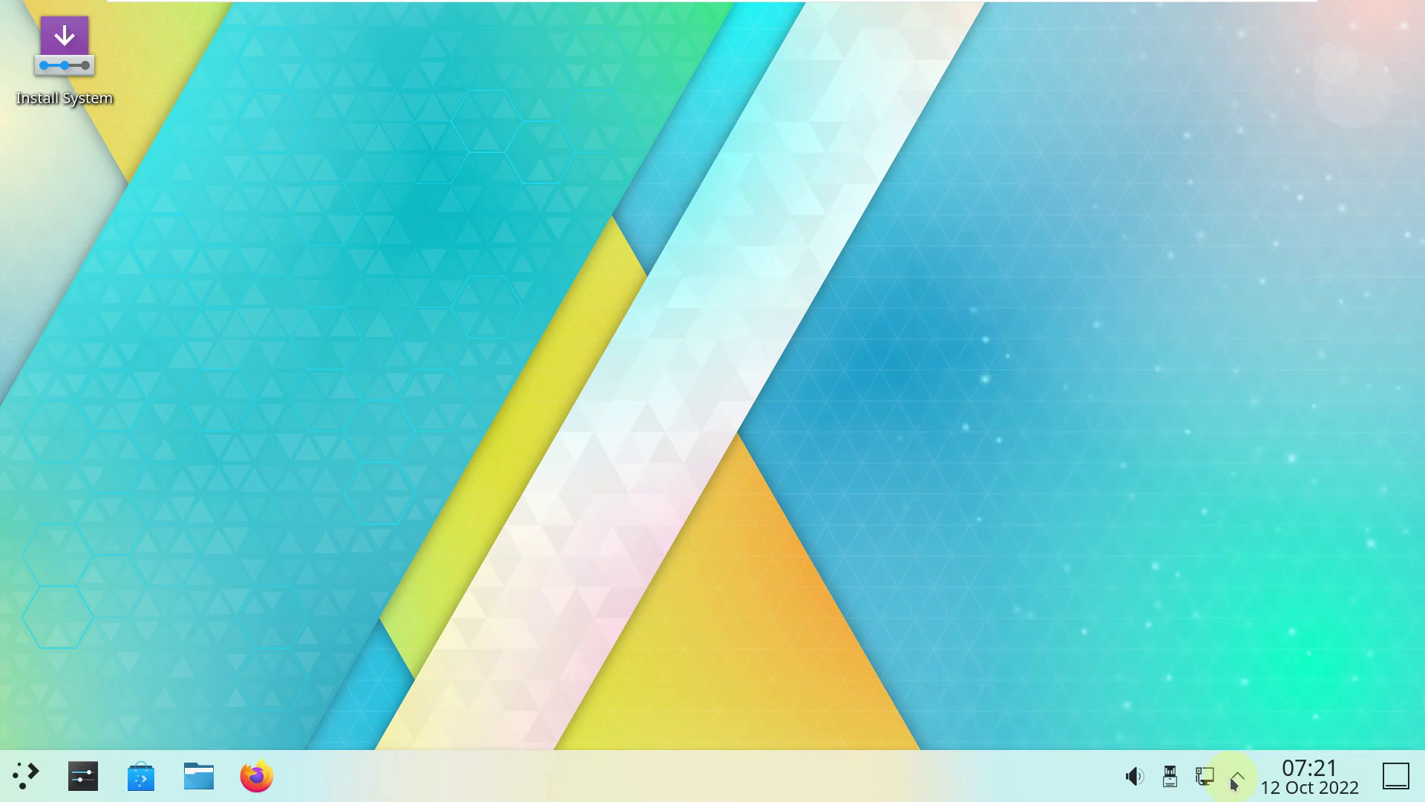
pyautogui.click(1338, 791)
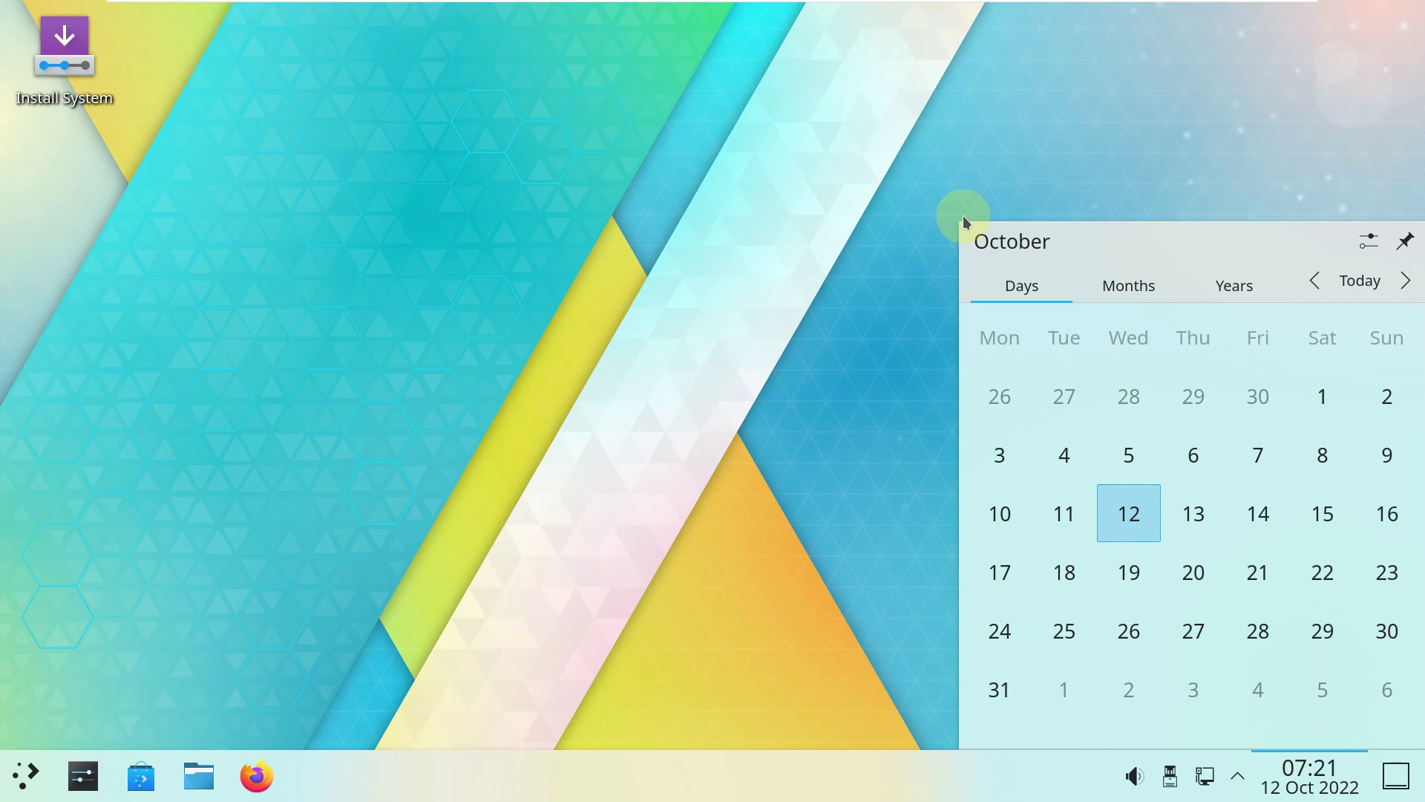
pyautogui.moveTo(957, 223)
pyautogui.mouseDown()
pyautogui.moveTo(818, 135)
pyautogui.moveTo(735, 127)
pyautogui.moveTo(667, 95)
pyautogui.moveTo(969, 223)
pyautogui.mouseUp()
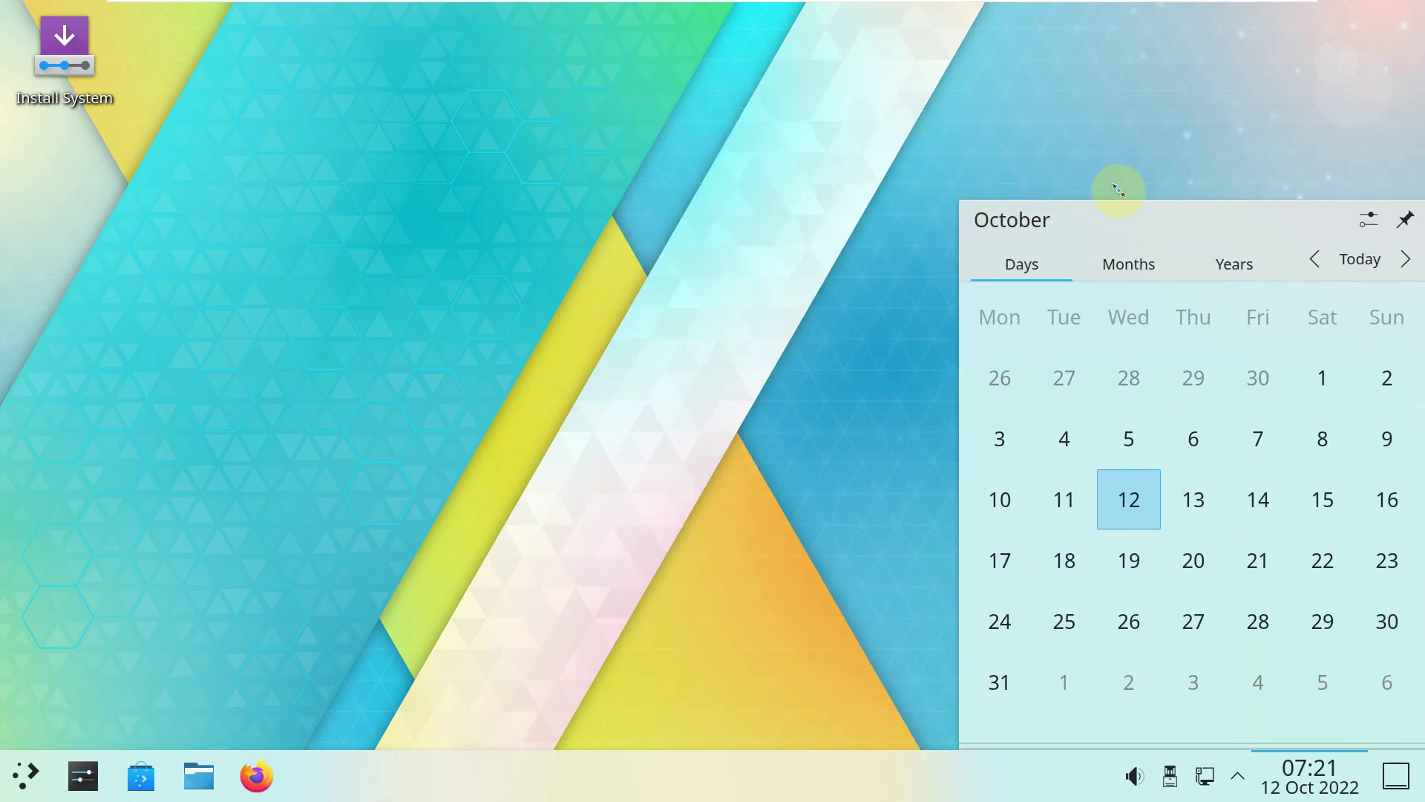
pyautogui.click(1146, 263)
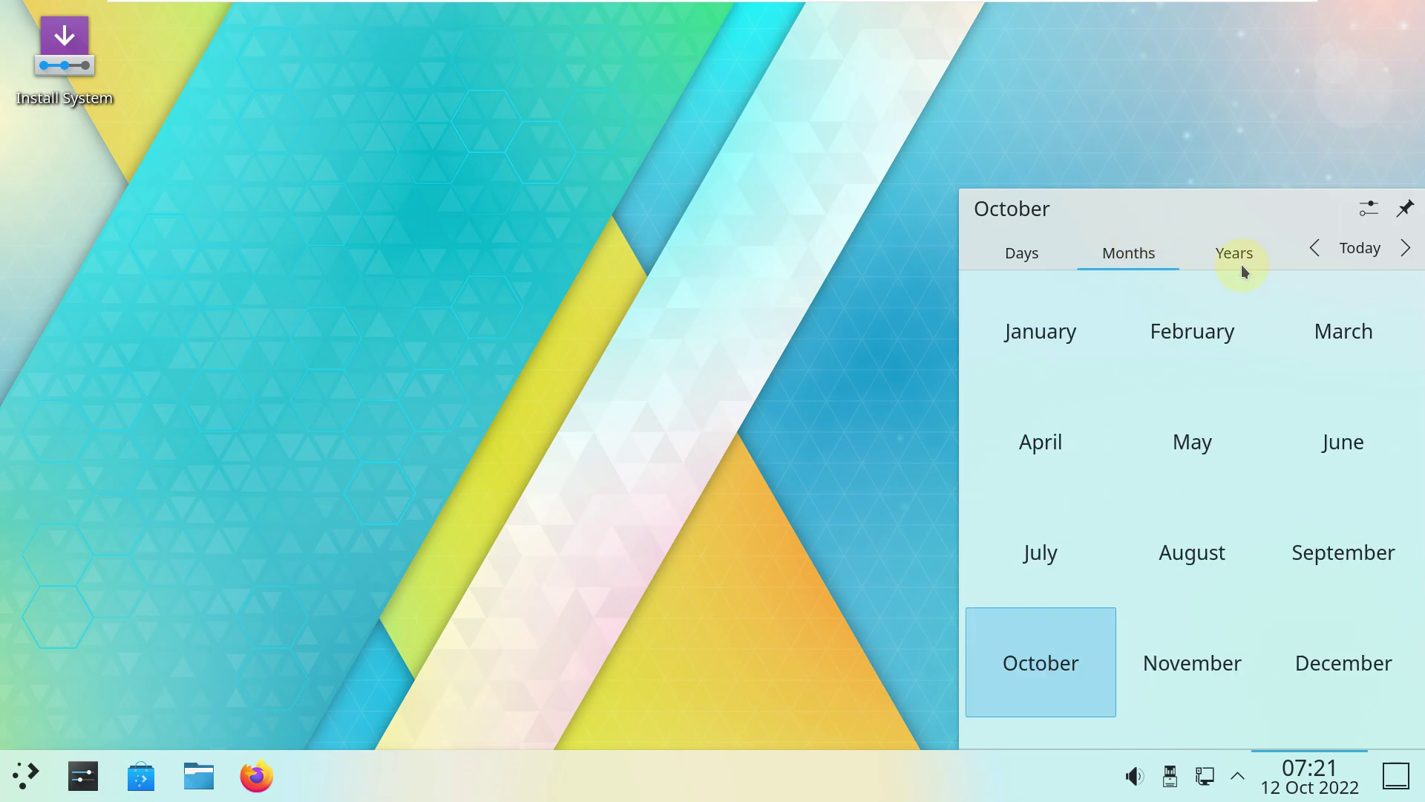
pyautogui.click(1249, 264)
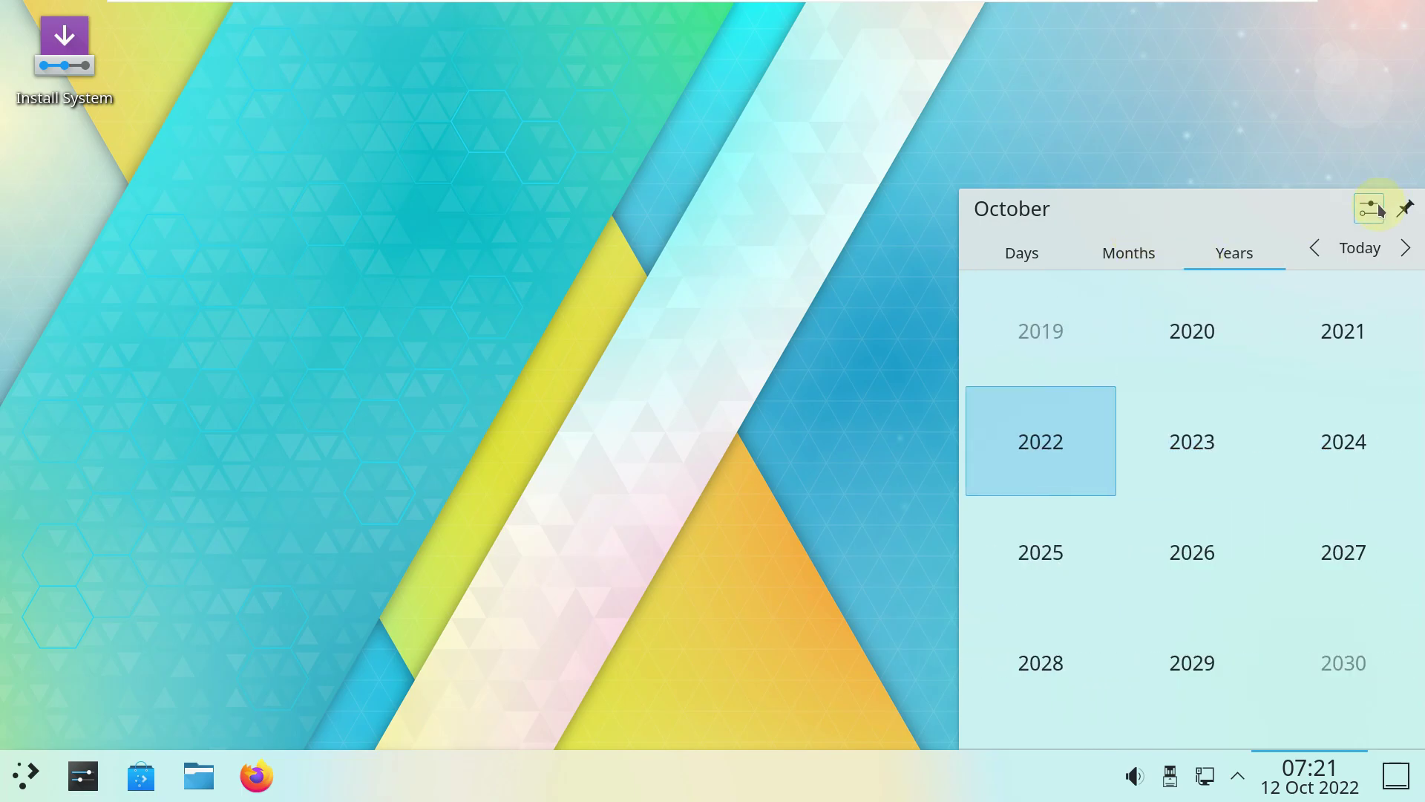
pyautogui.click(1378, 210)
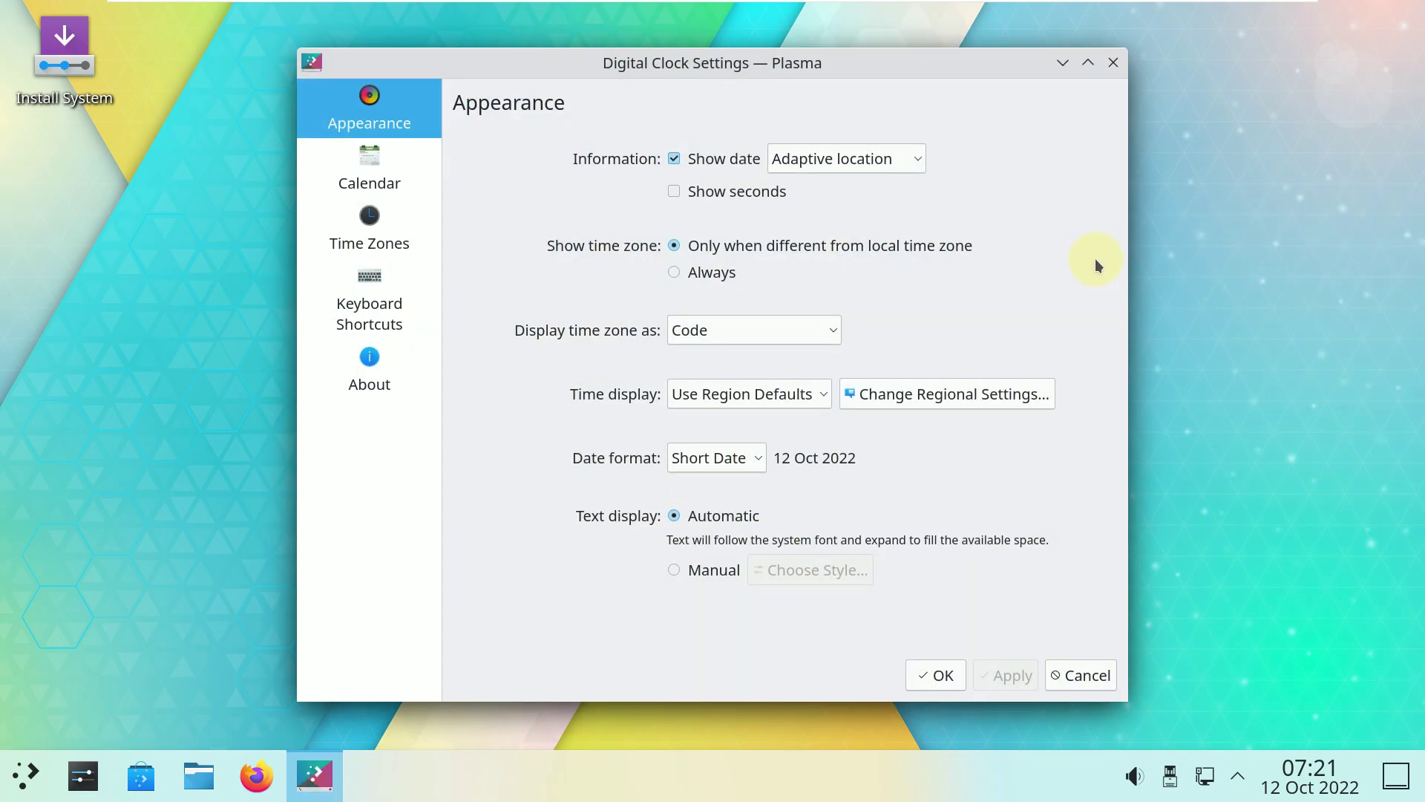
pyautogui.click(423, 375)
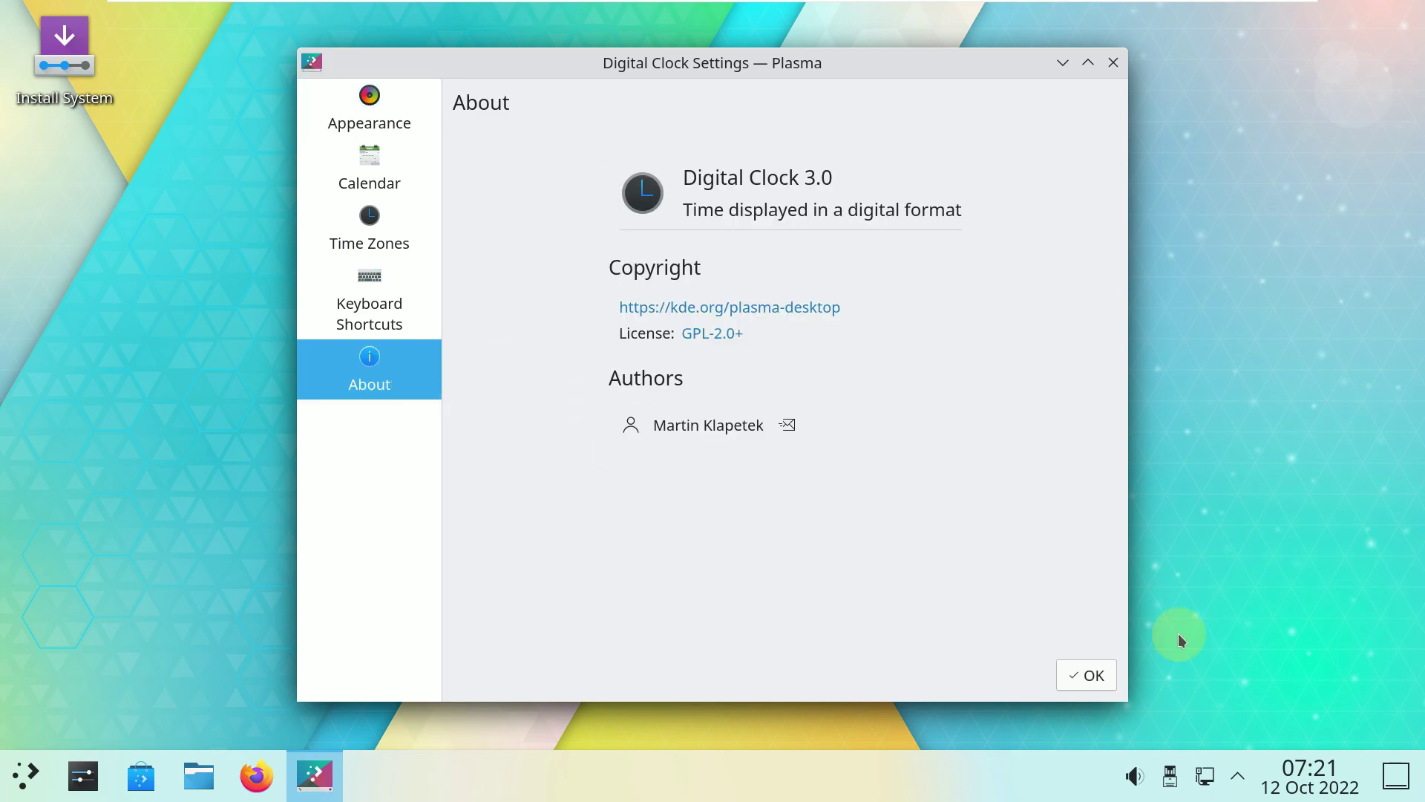
pyautogui.click(1088, 672)
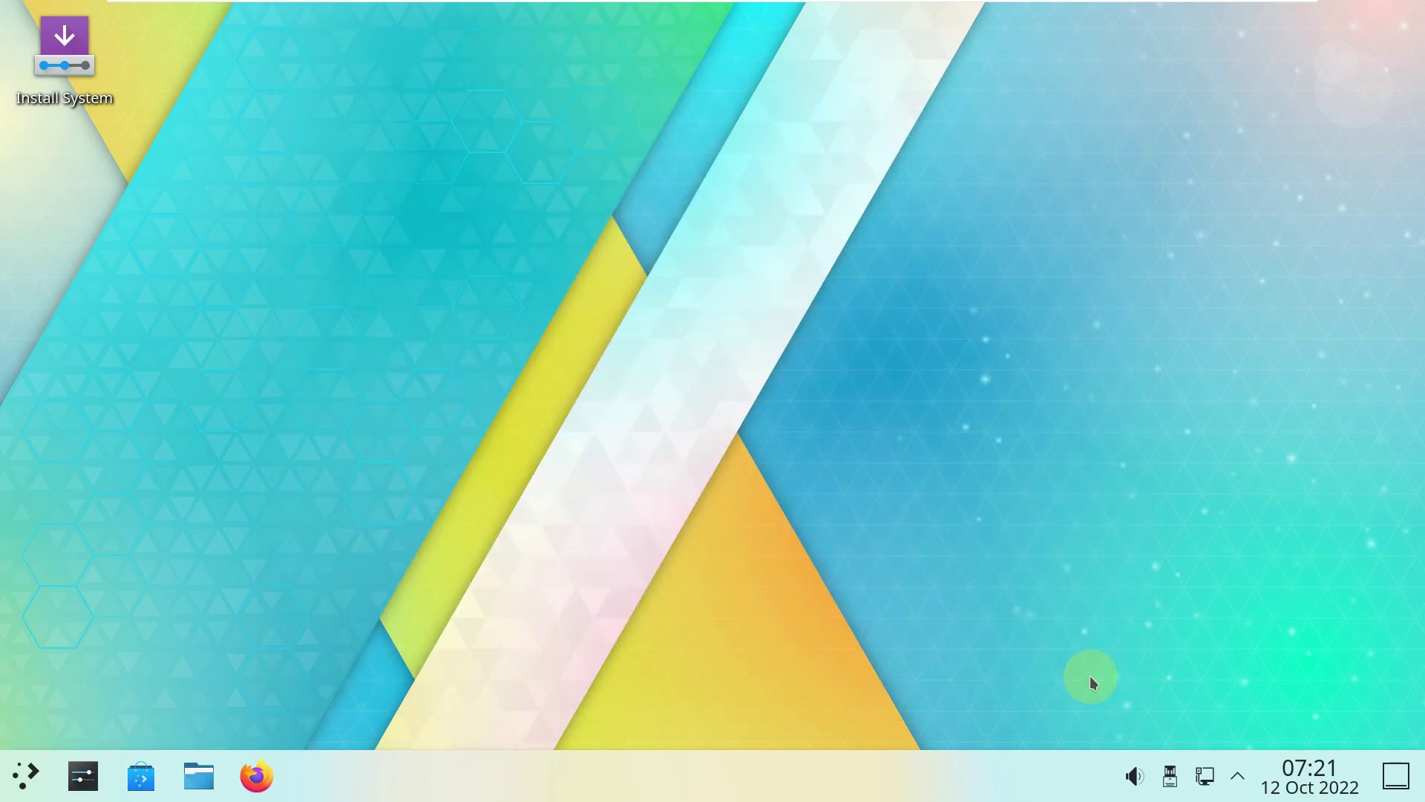
# Enter panel edit mode, view More Options, exit unchanged, then launch Dolphin on Home.
pyautogui.rightClick(906, 792)
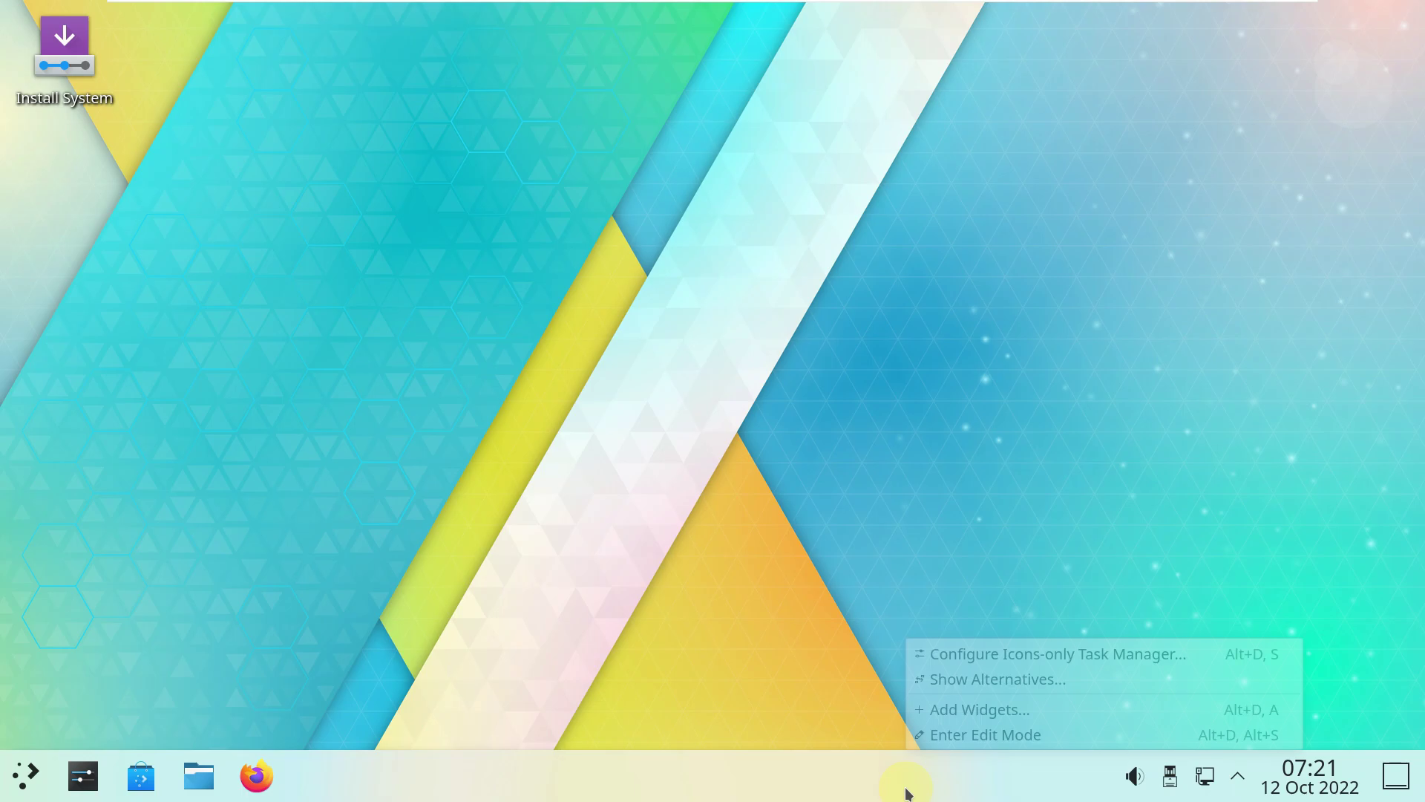
pyautogui.click(990, 729)
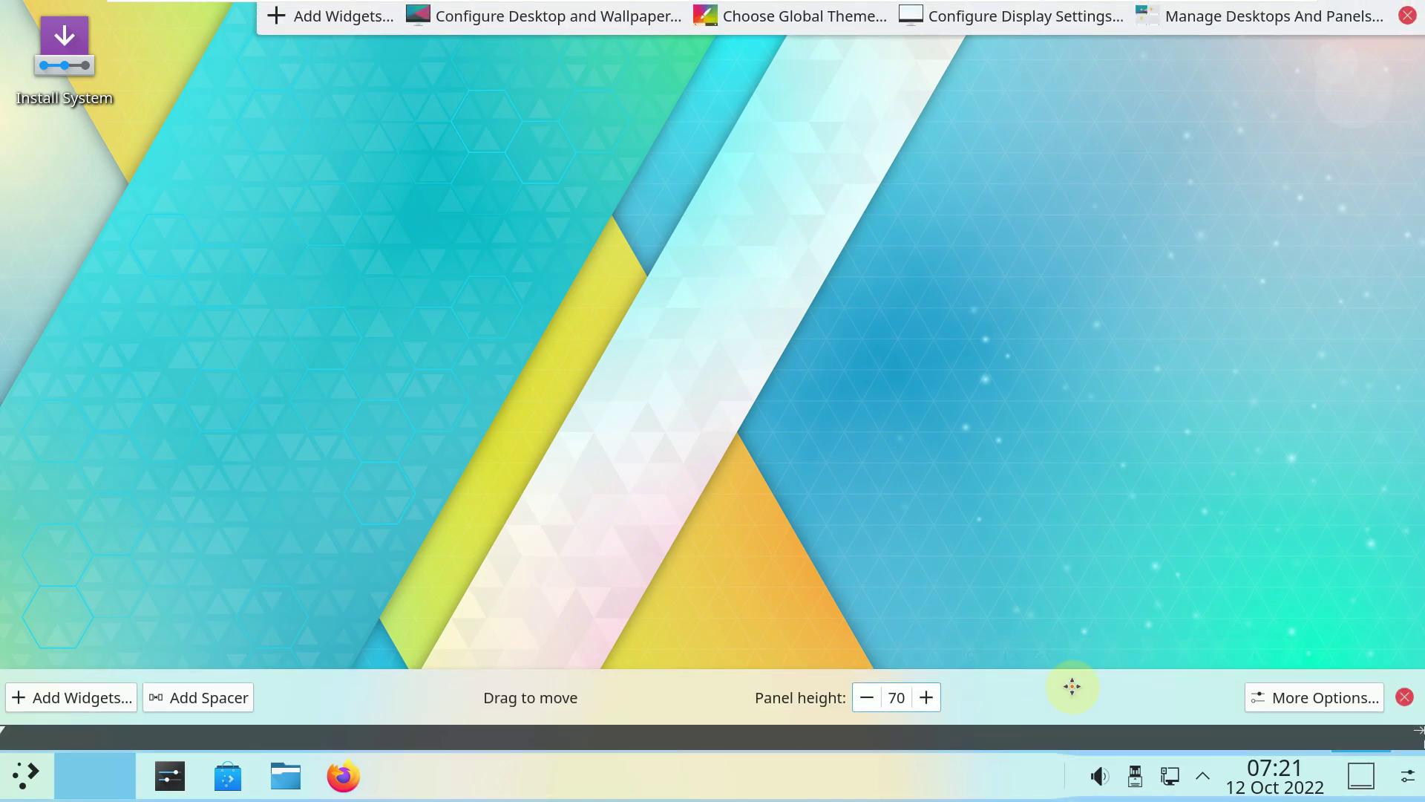
pyautogui.click(1293, 712)
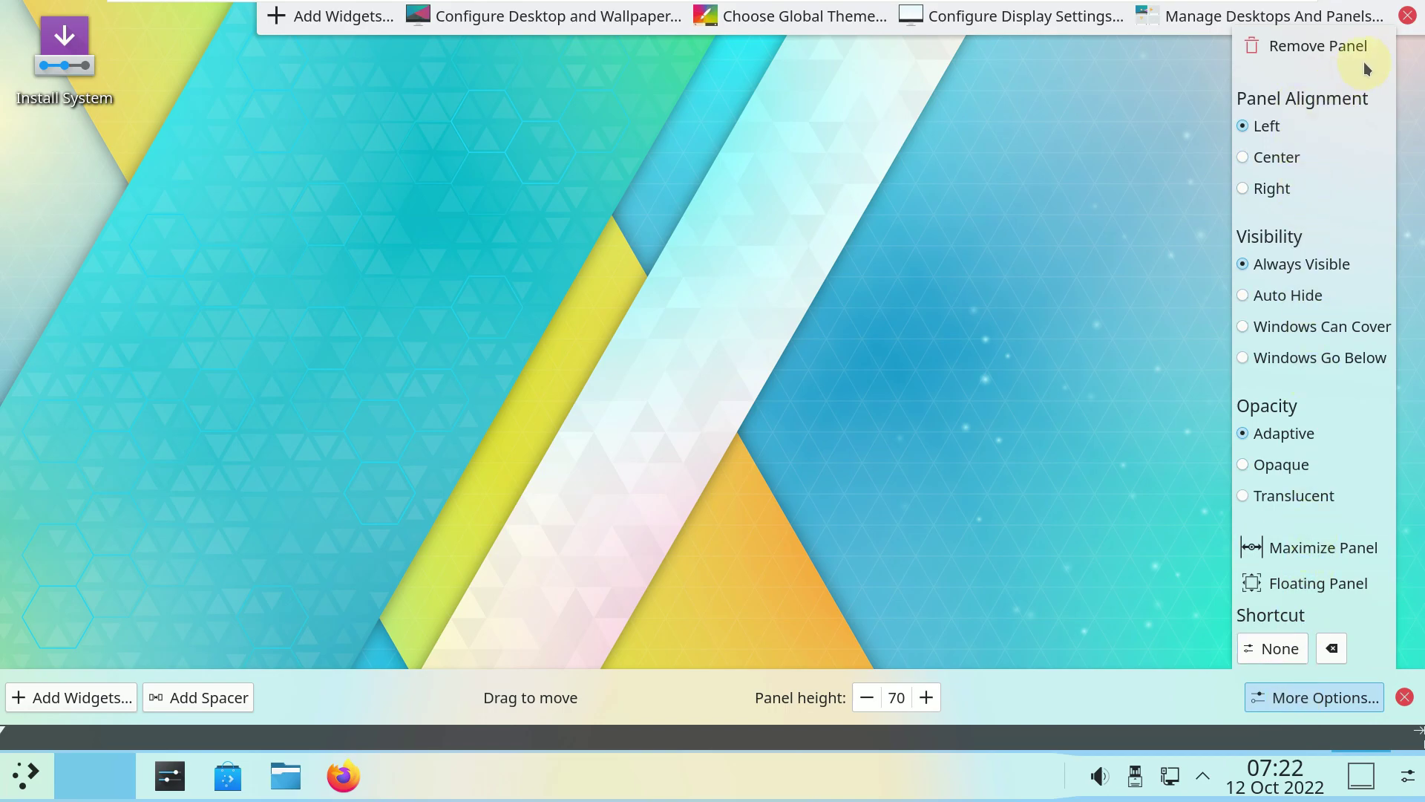
pyautogui.click(1401, 21)
pyautogui.click(198, 774)
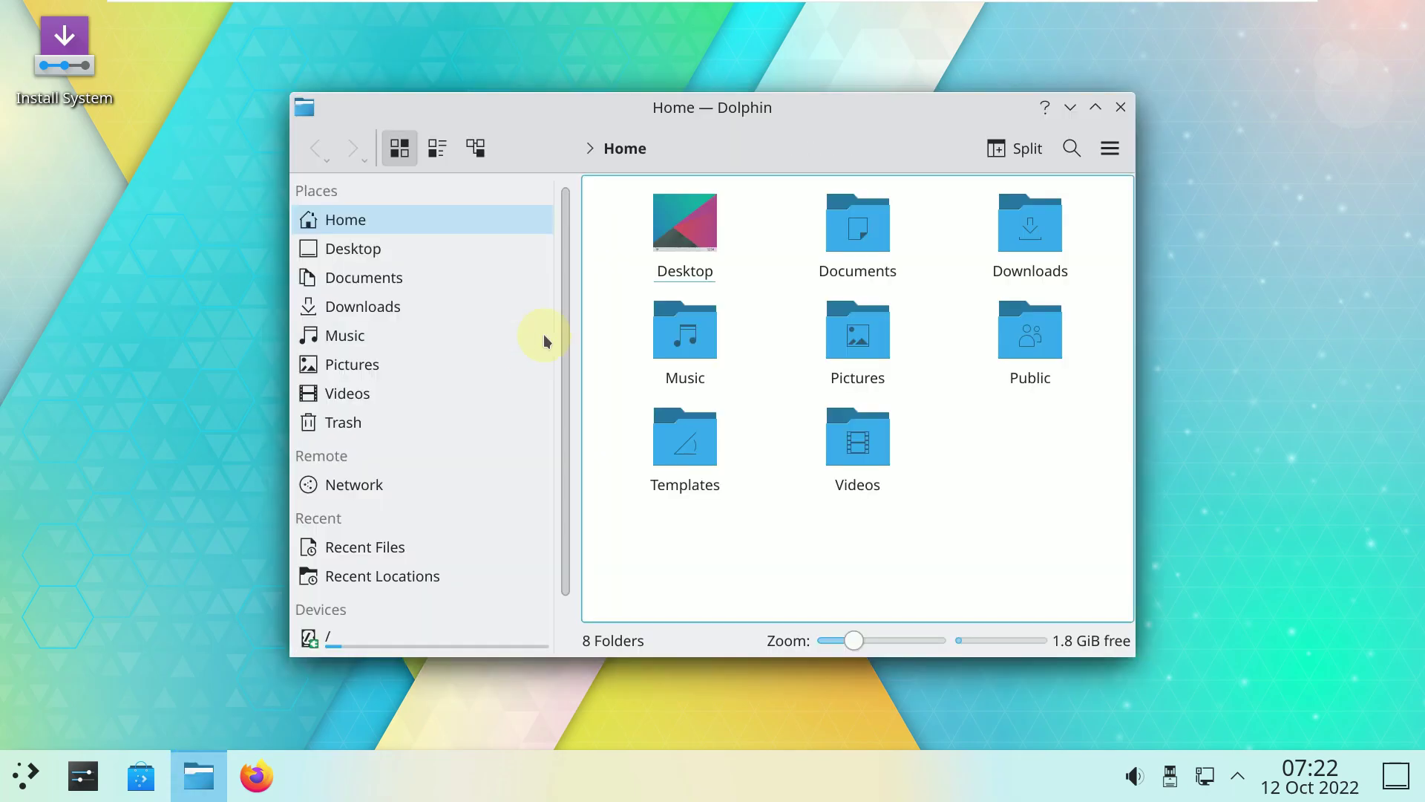
# View the About Dolphin information from the main menu and close it.
pyautogui.click(1109, 148)
pyautogui.moveTo(1120, 549)
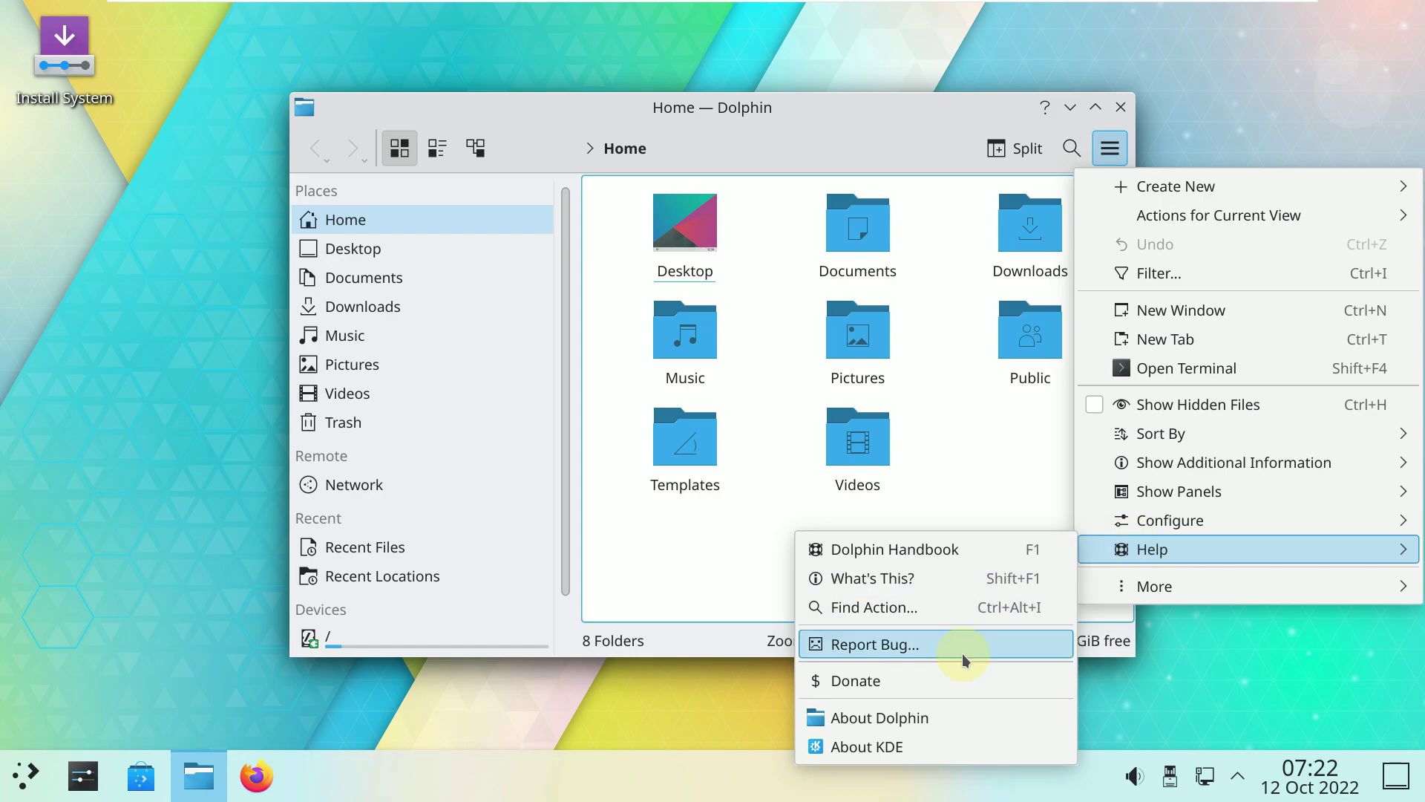
pyautogui.click(905, 714)
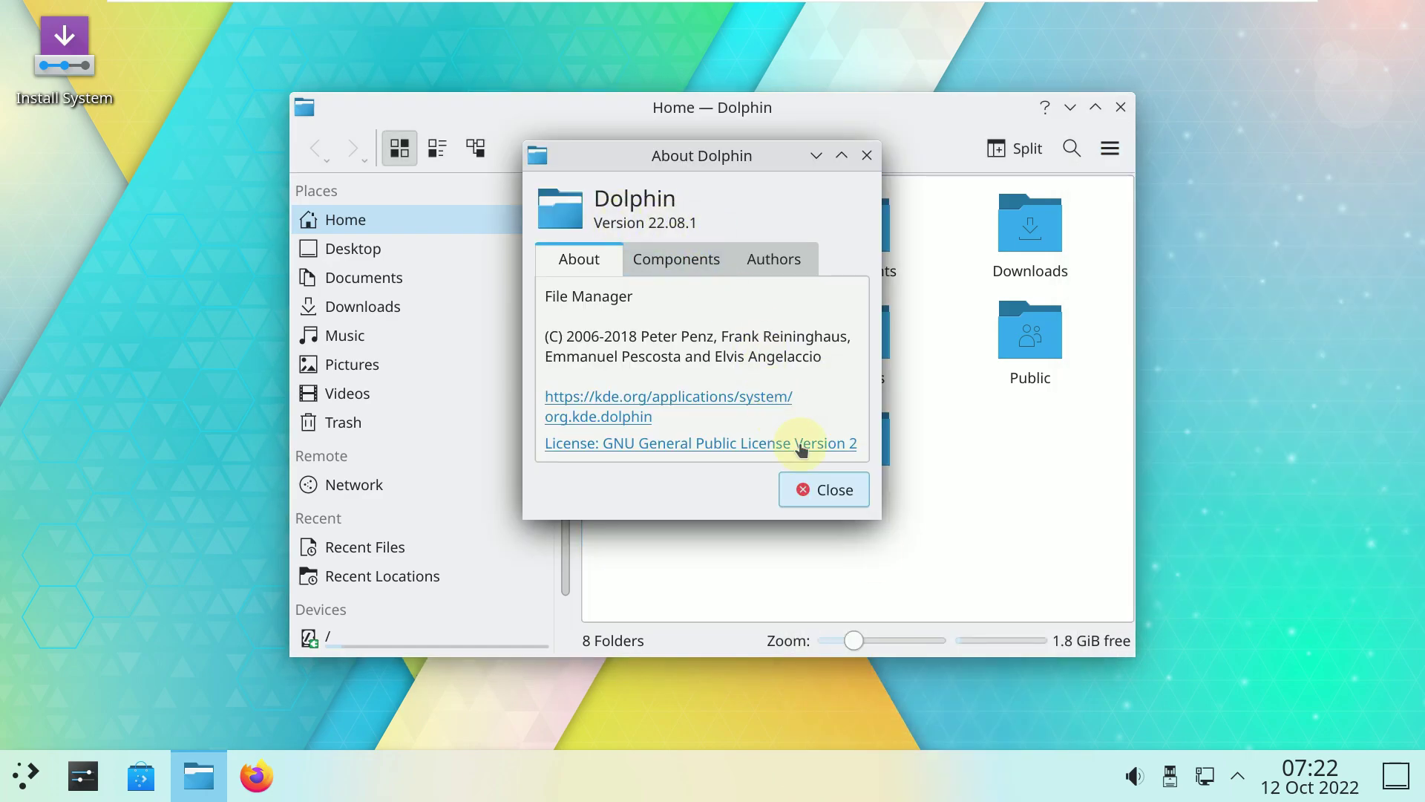
pyautogui.click(822, 492)
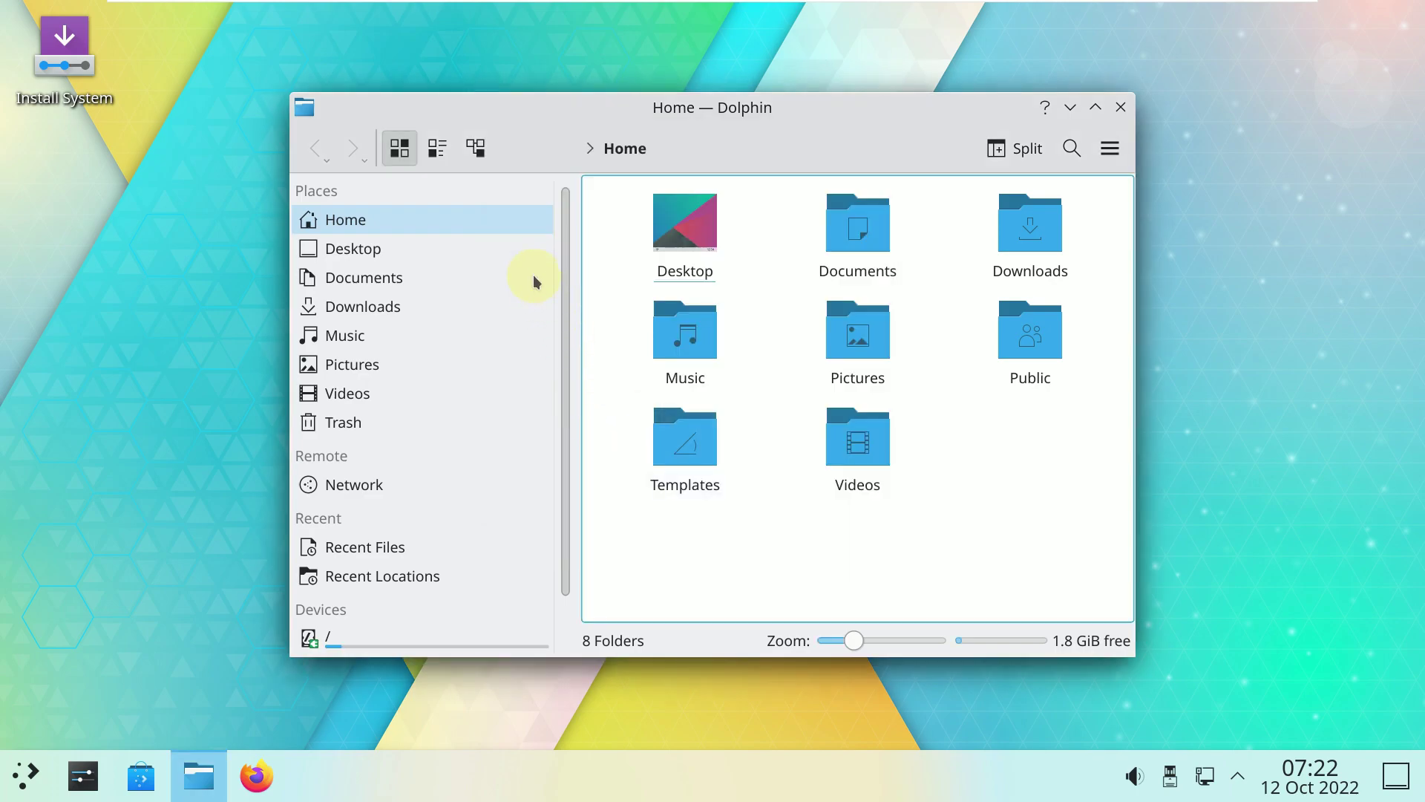
# Try Details and Compact views, then resize, move and re-enlarge the Dolphin window.
pyautogui.click(463, 159)
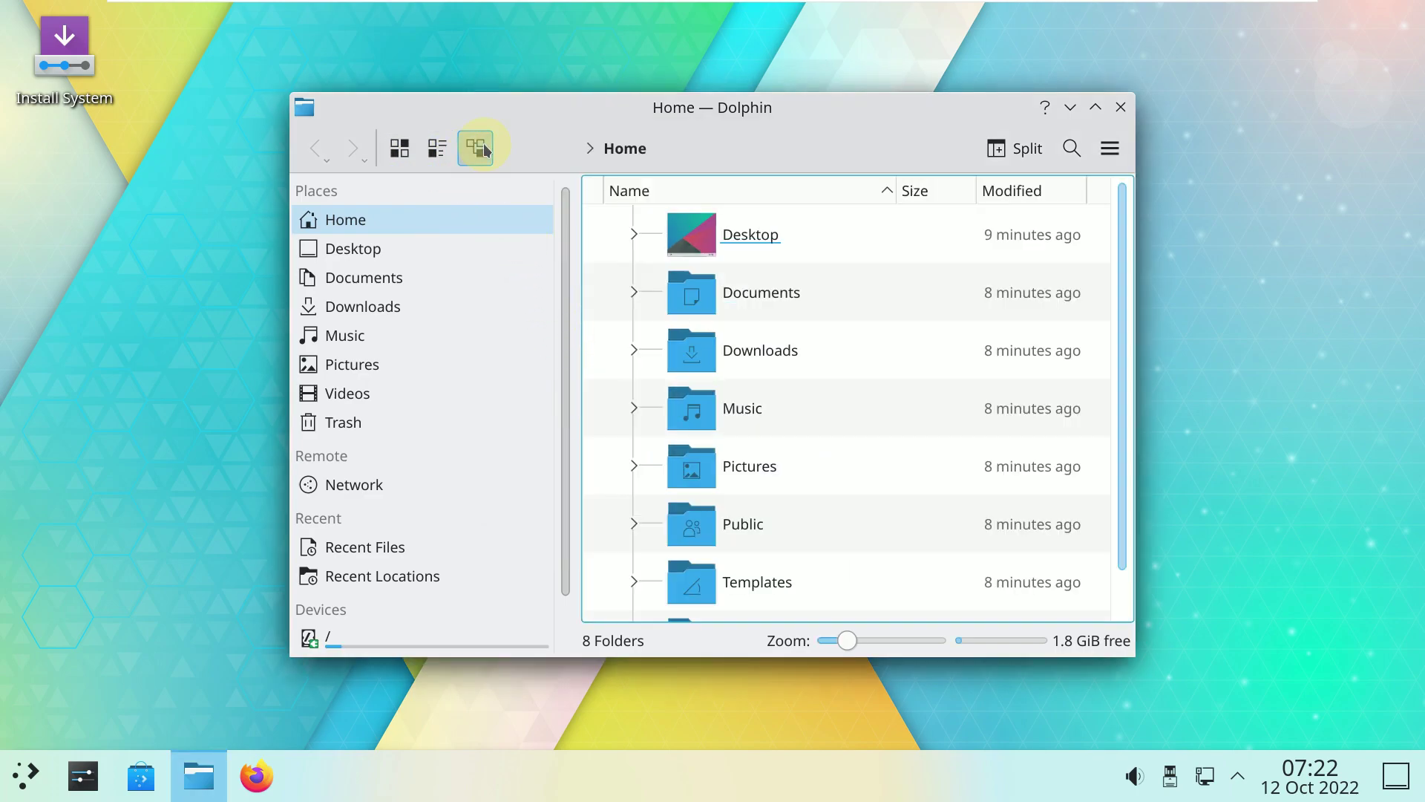
pyautogui.click(448, 159)
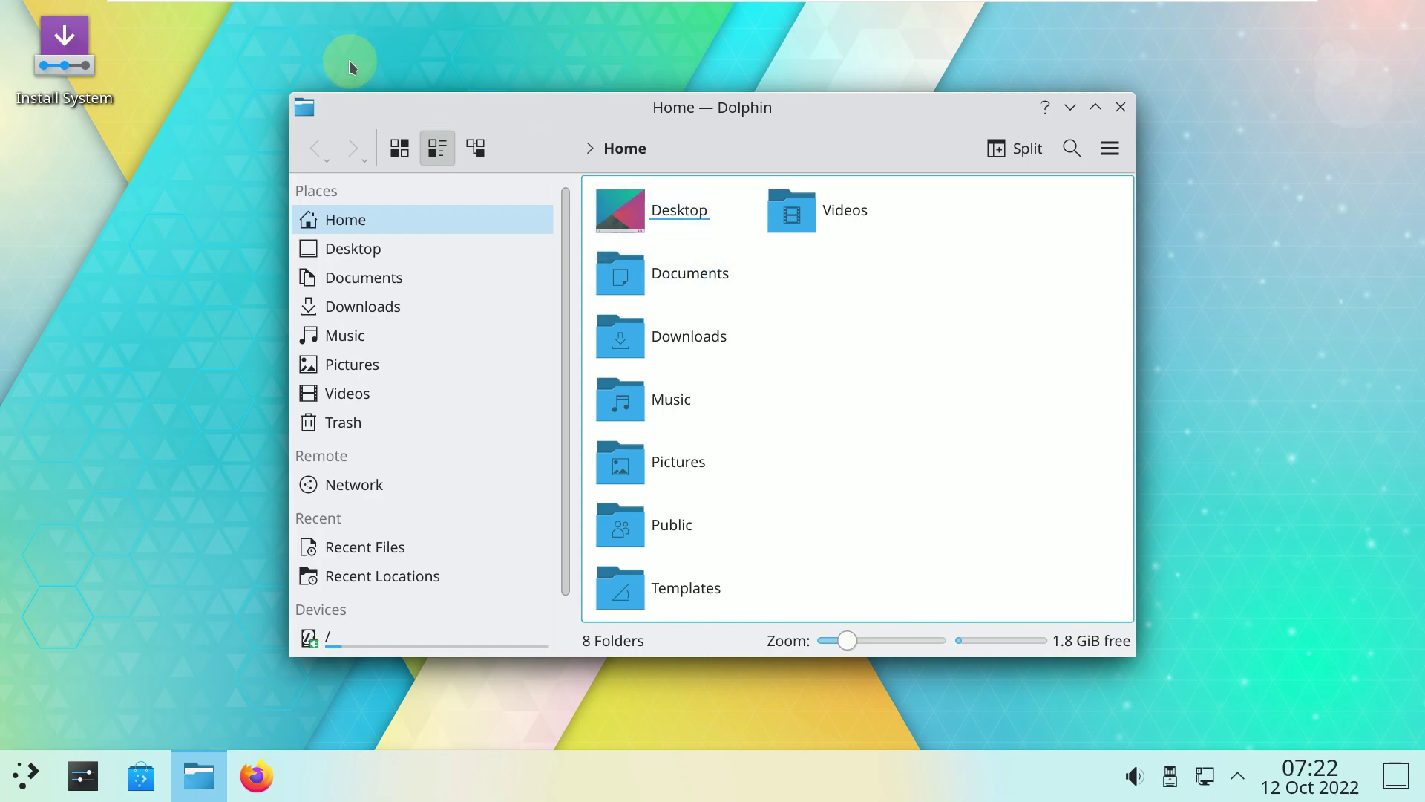
pyautogui.moveTo(369, 93); pyautogui.dragTo(451, 27)
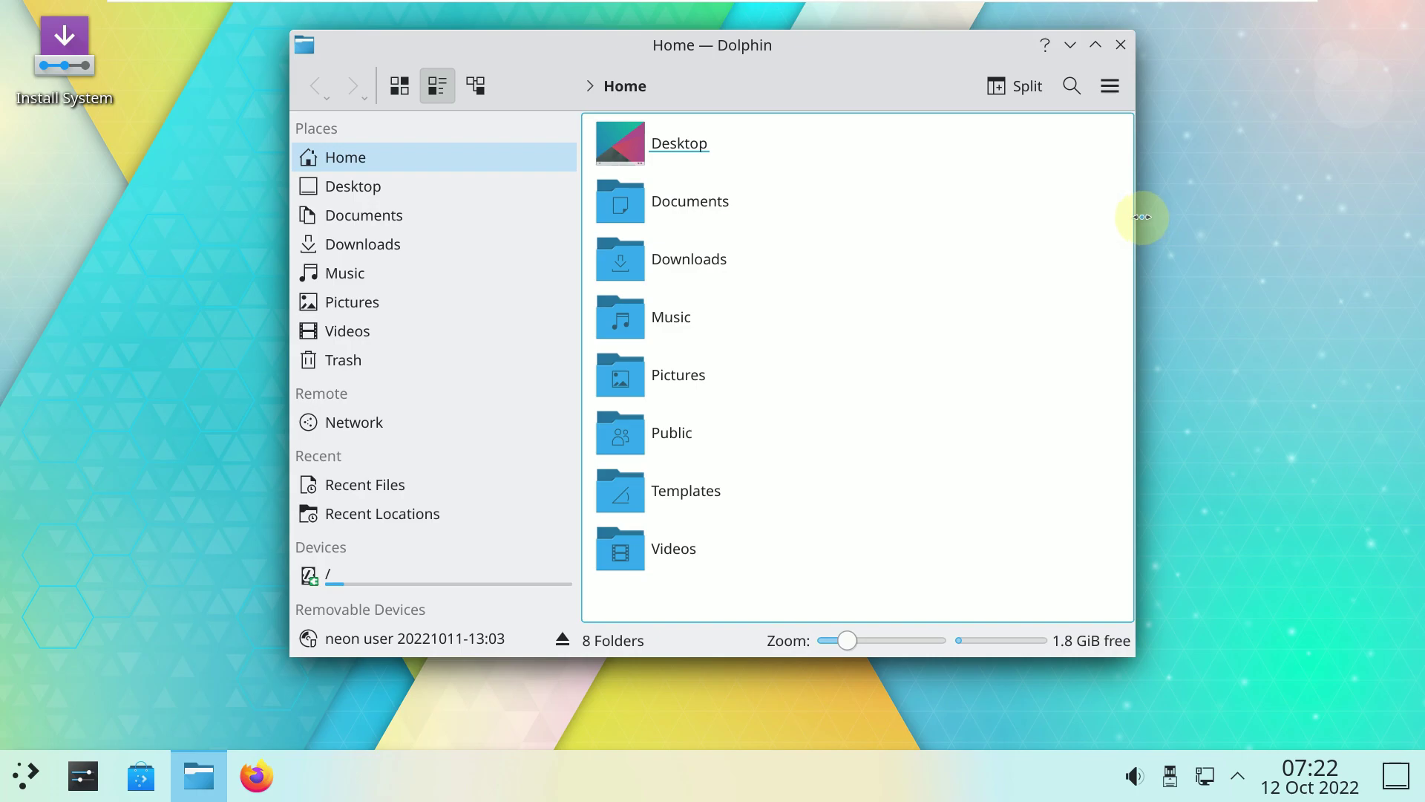
pyautogui.moveTo(1142, 216); pyautogui.dragTo(524, 302)
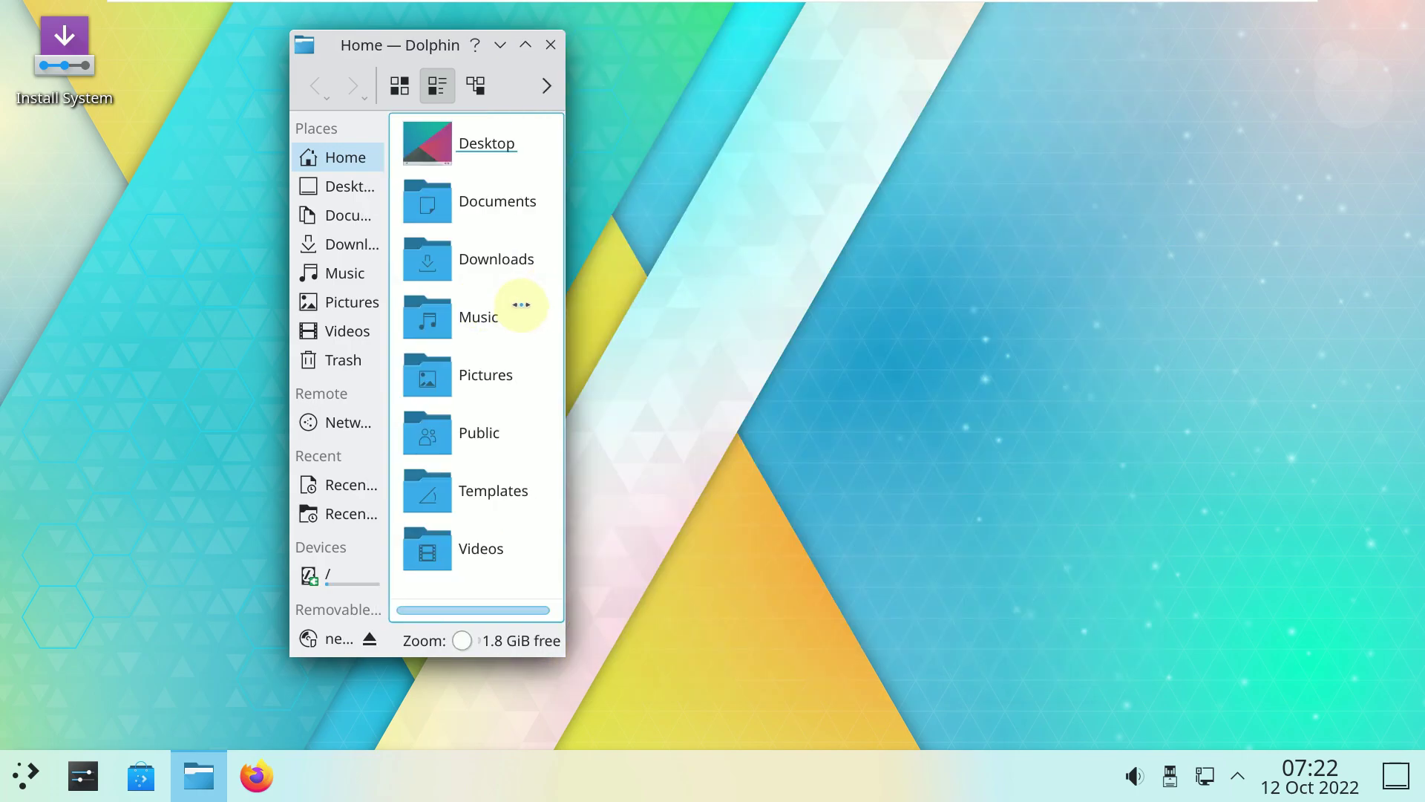
pyautogui.moveTo(352, 50); pyautogui.dragTo(69, 143)
pyautogui.moveTo(27, 87); pyautogui.dragTo(46, 84)
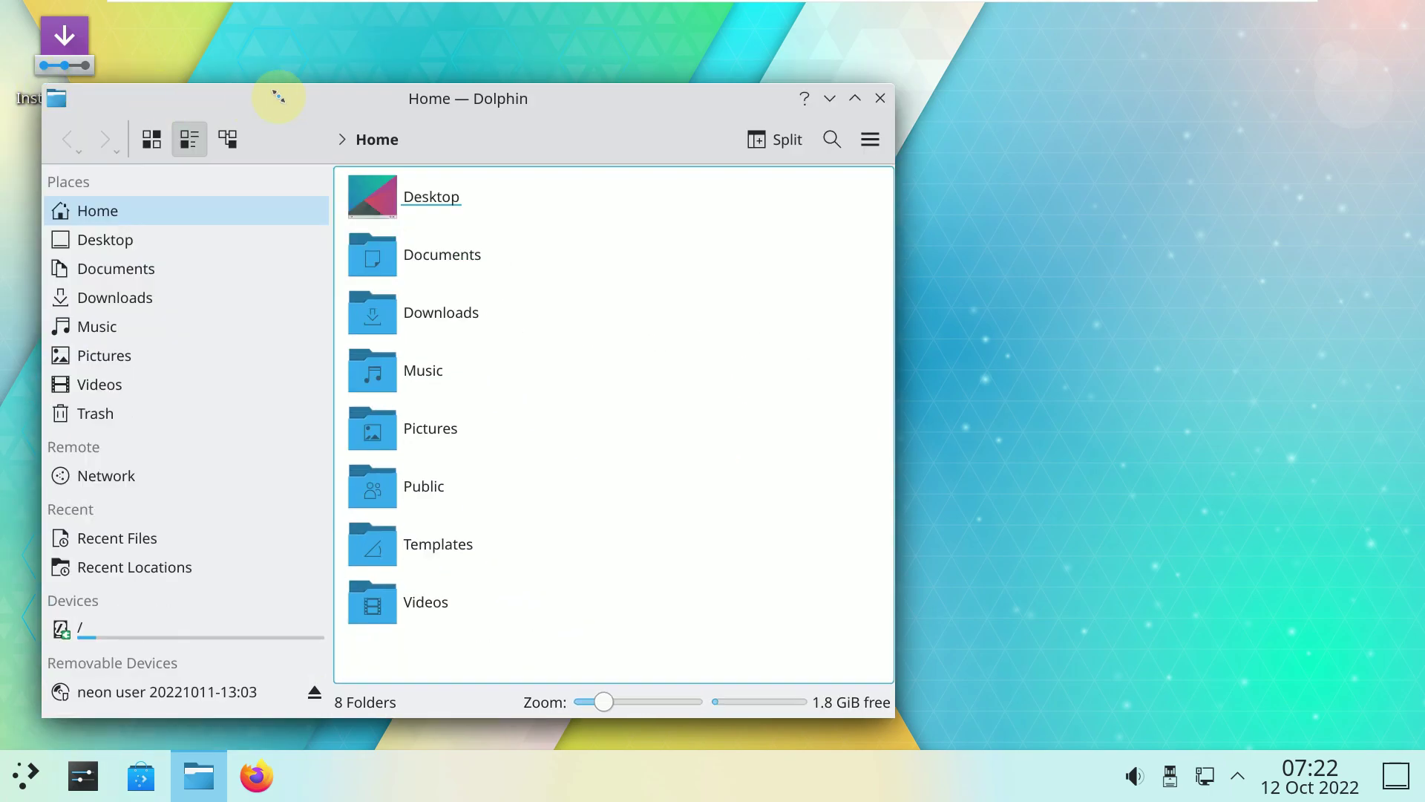
# Look over the toolbar options and main menu, then close Dolphin.
pyautogui.rightClick(865, 133)
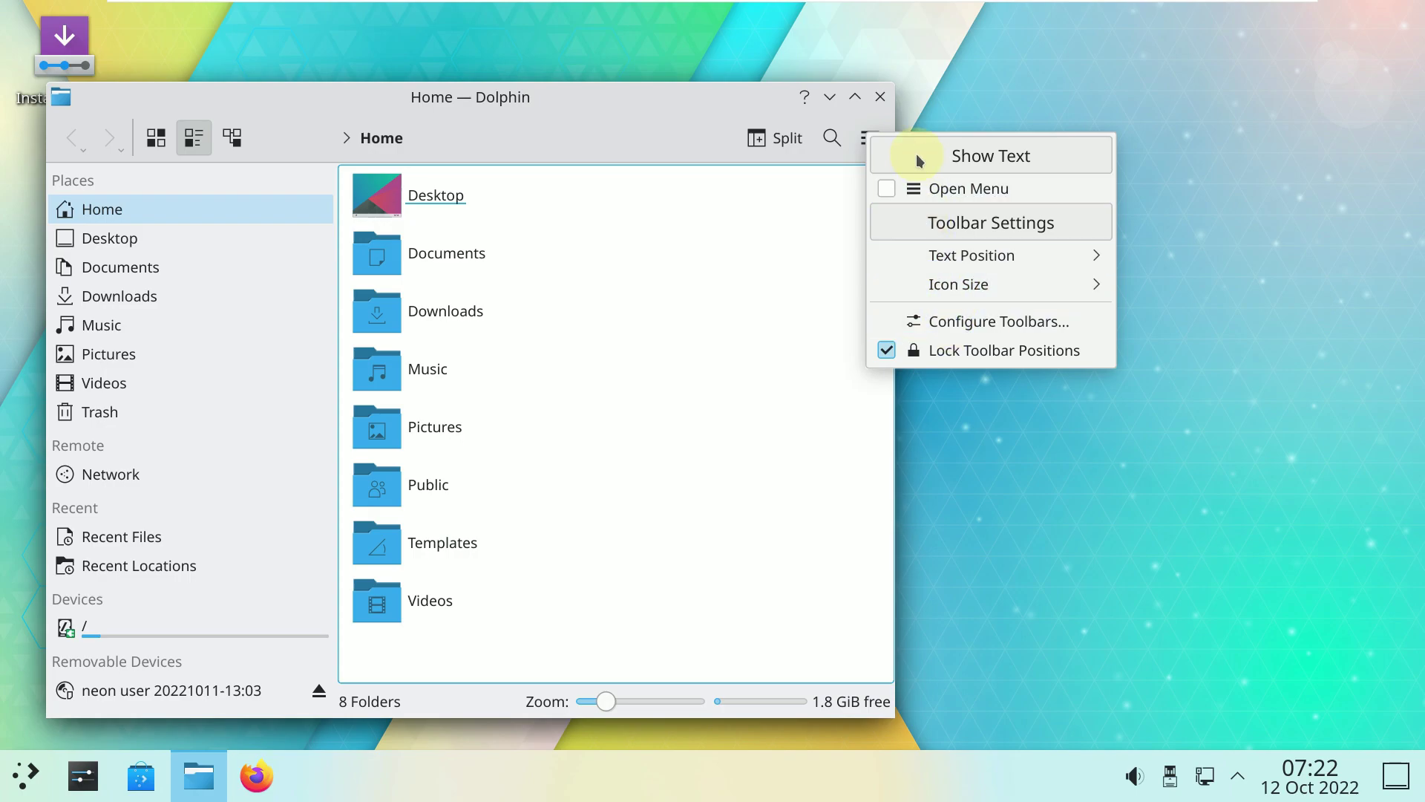
pyautogui.click(855, 153)
pyautogui.click(855, 153)
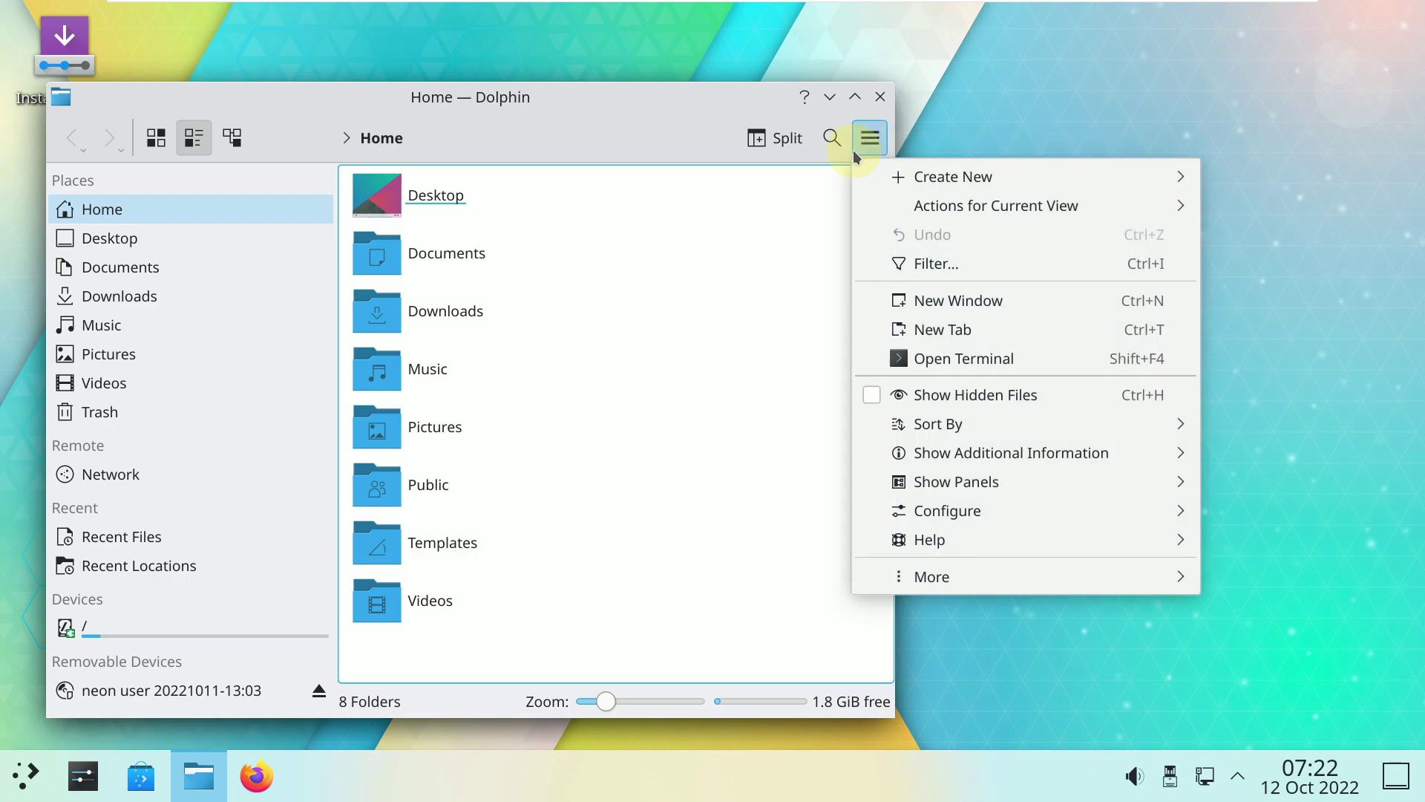
pyautogui.click(874, 101)
pyautogui.click(878, 98)
pyautogui.click(212, 708)
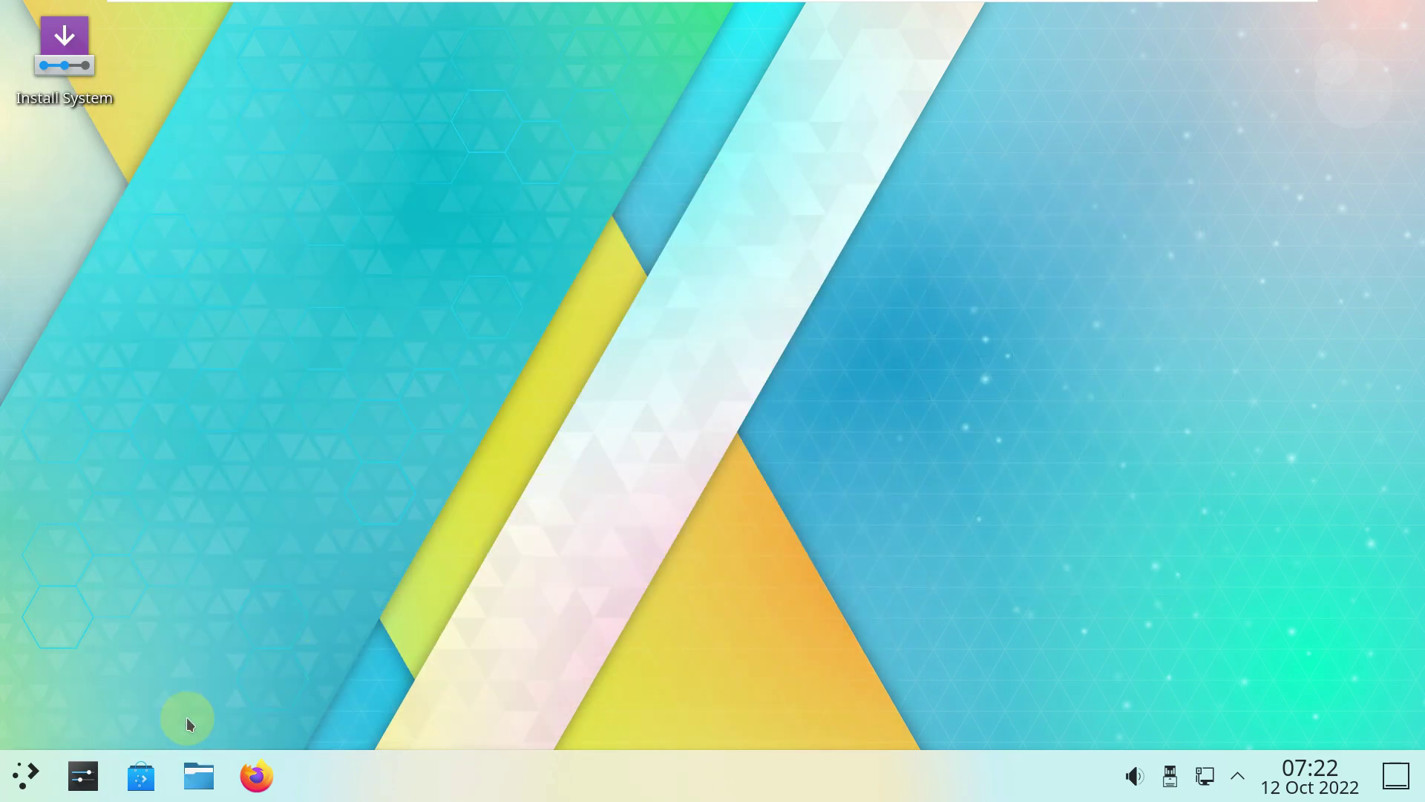
# Launch Discover, view About Discover 5.26.0, then start fetching updates on the Updates page.
pyautogui.click(129, 792)
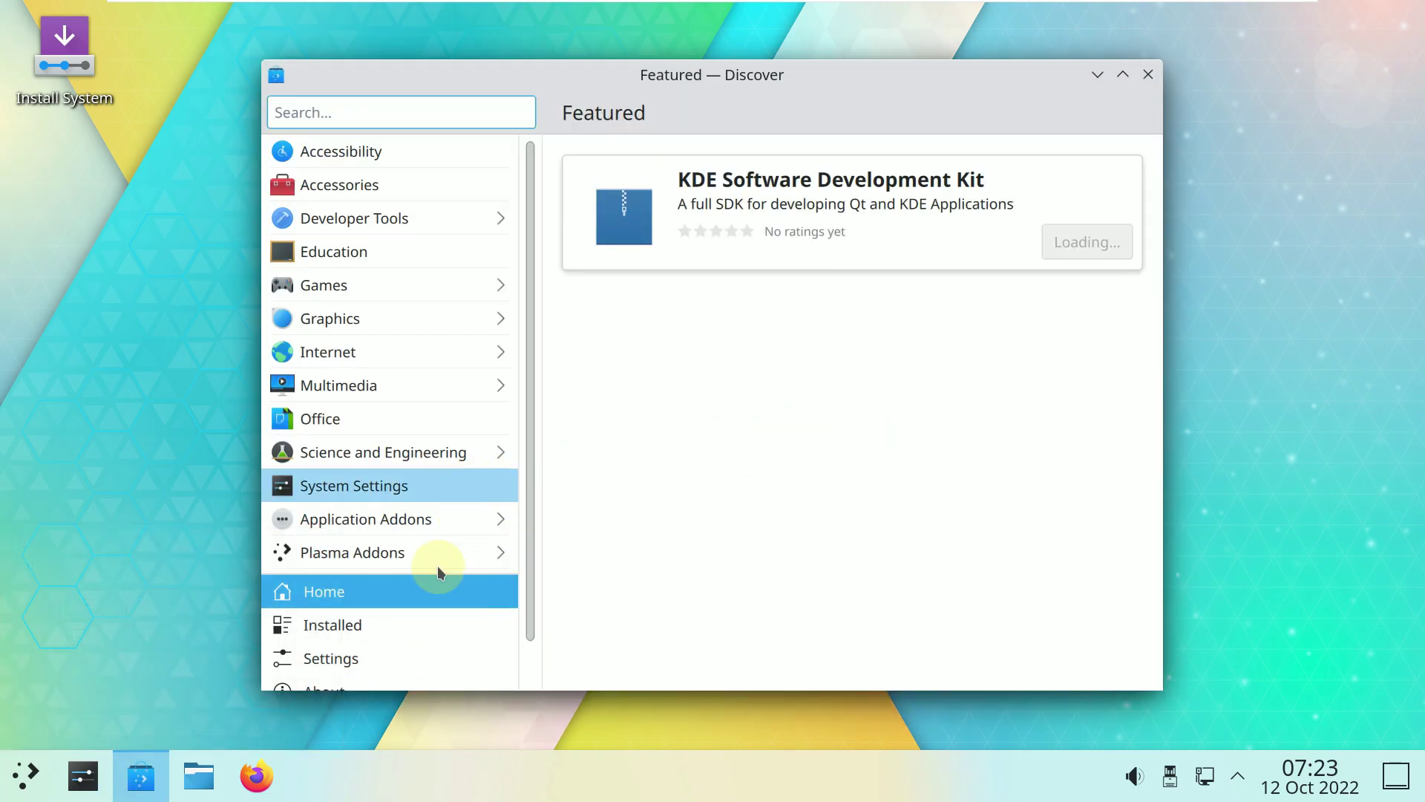
pyautogui.scroll(-1, 427, 582)
pyautogui.click(401, 646)
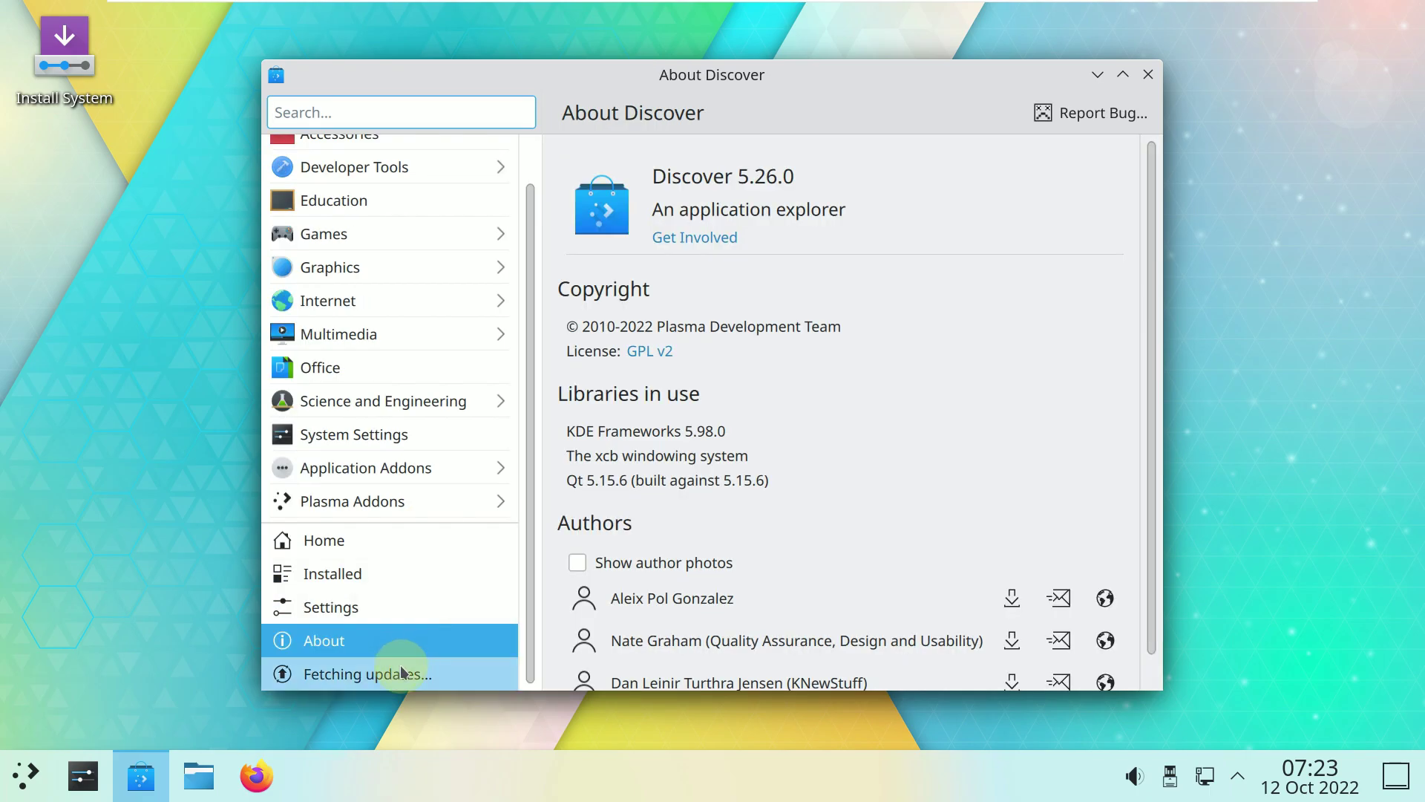
pyautogui.click(401, 672)
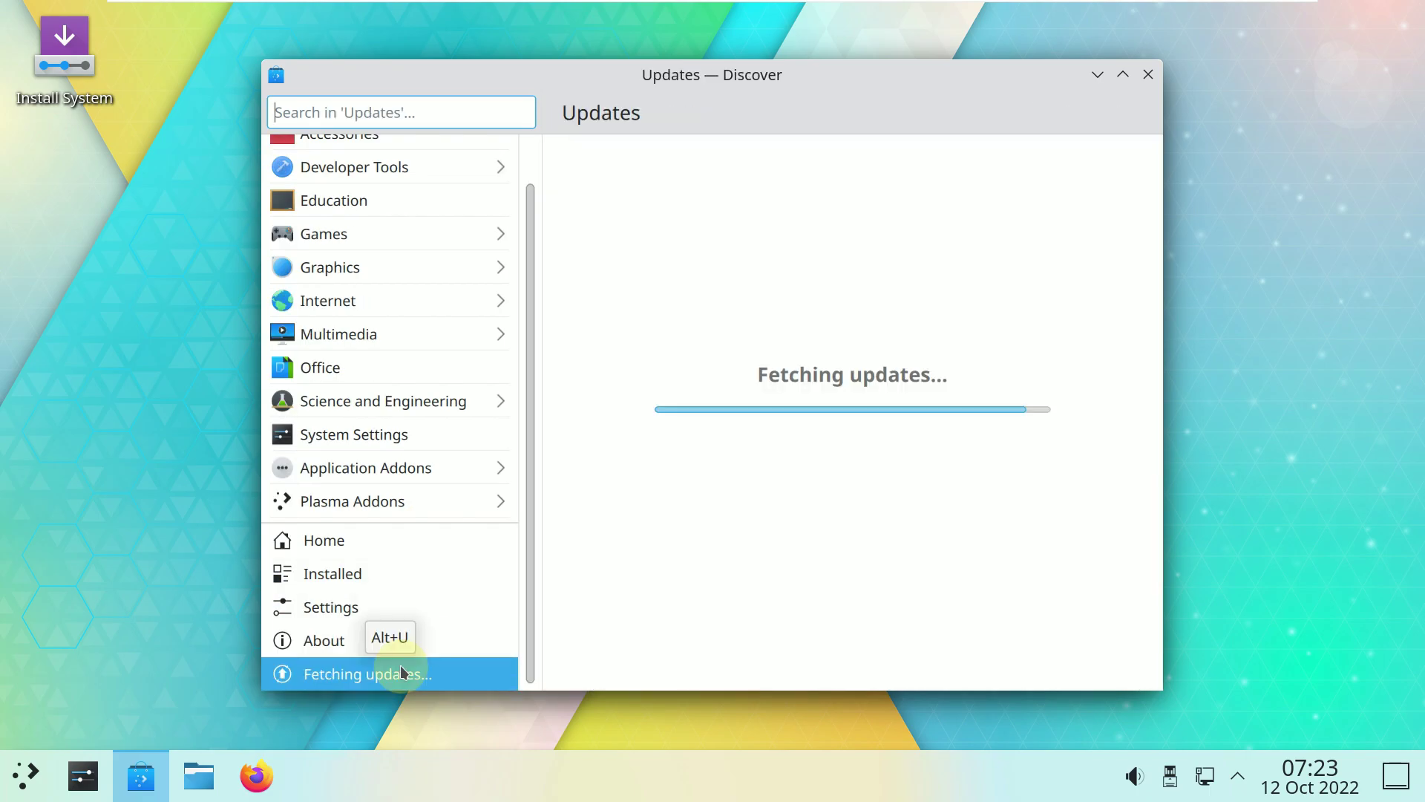
pyautogui.click(266, 776)
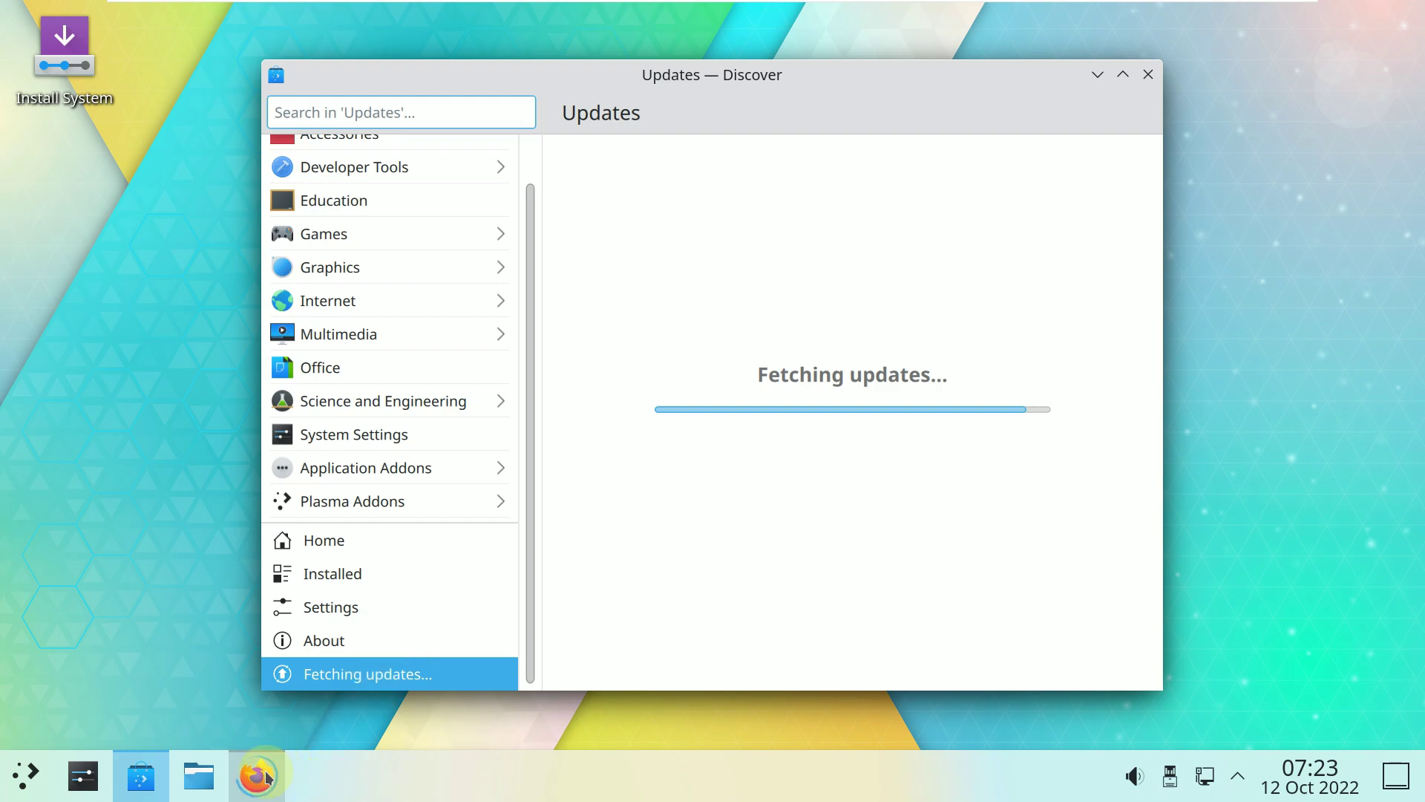
# Browse the launcher's alphabetical list of installed applications from Ark through VLC.
pyautogui.click(26, 774)
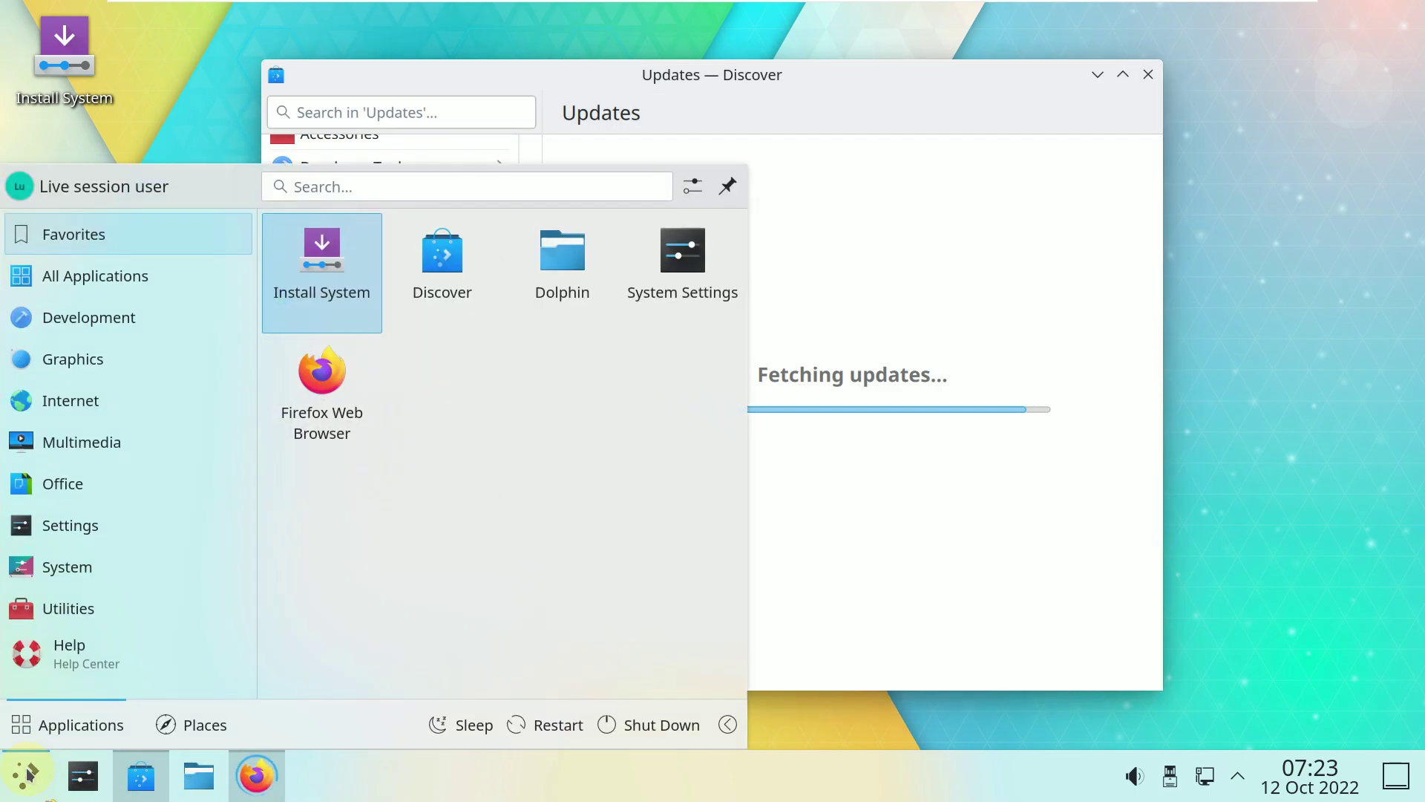
pyautogui.click(71, 606)
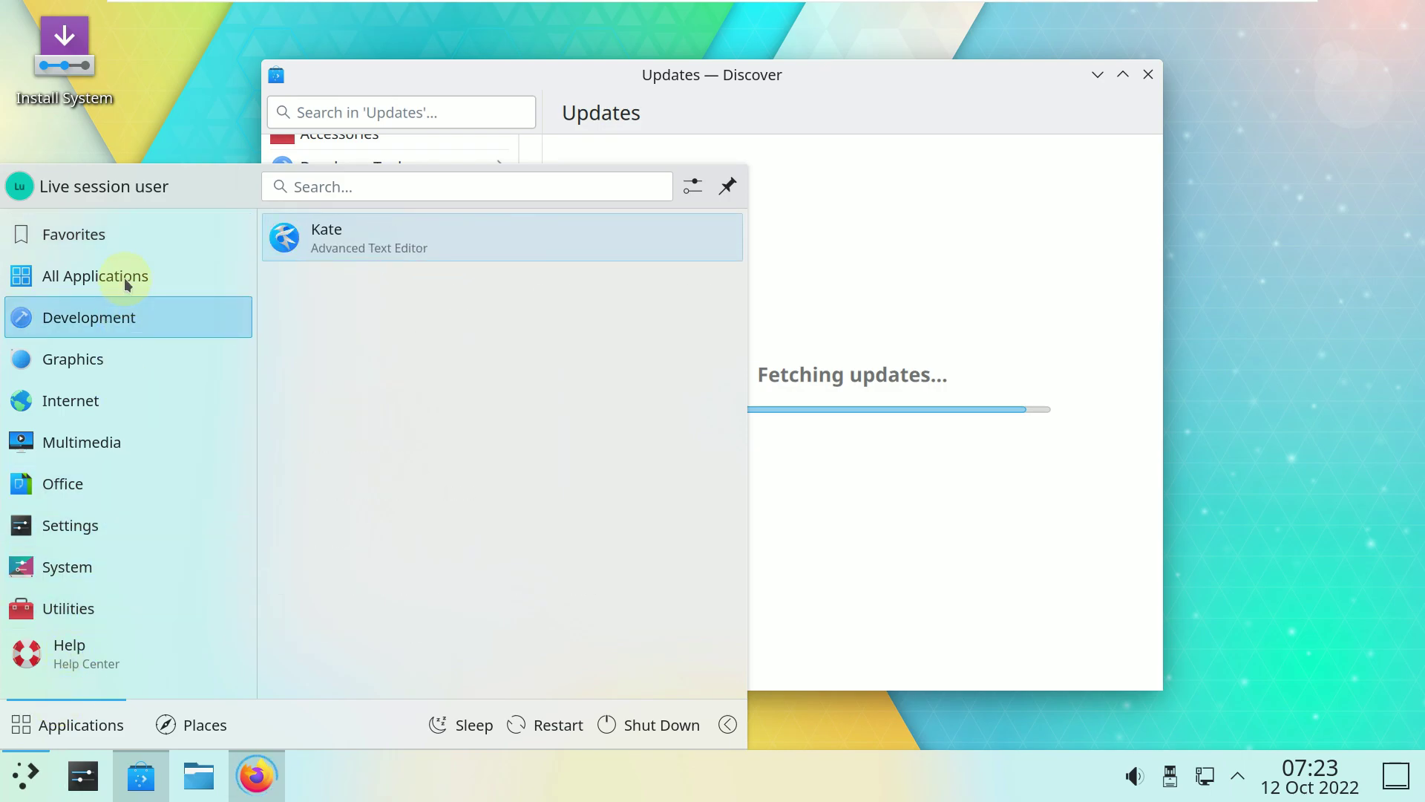
pyautogui.moveTo(127, 282)
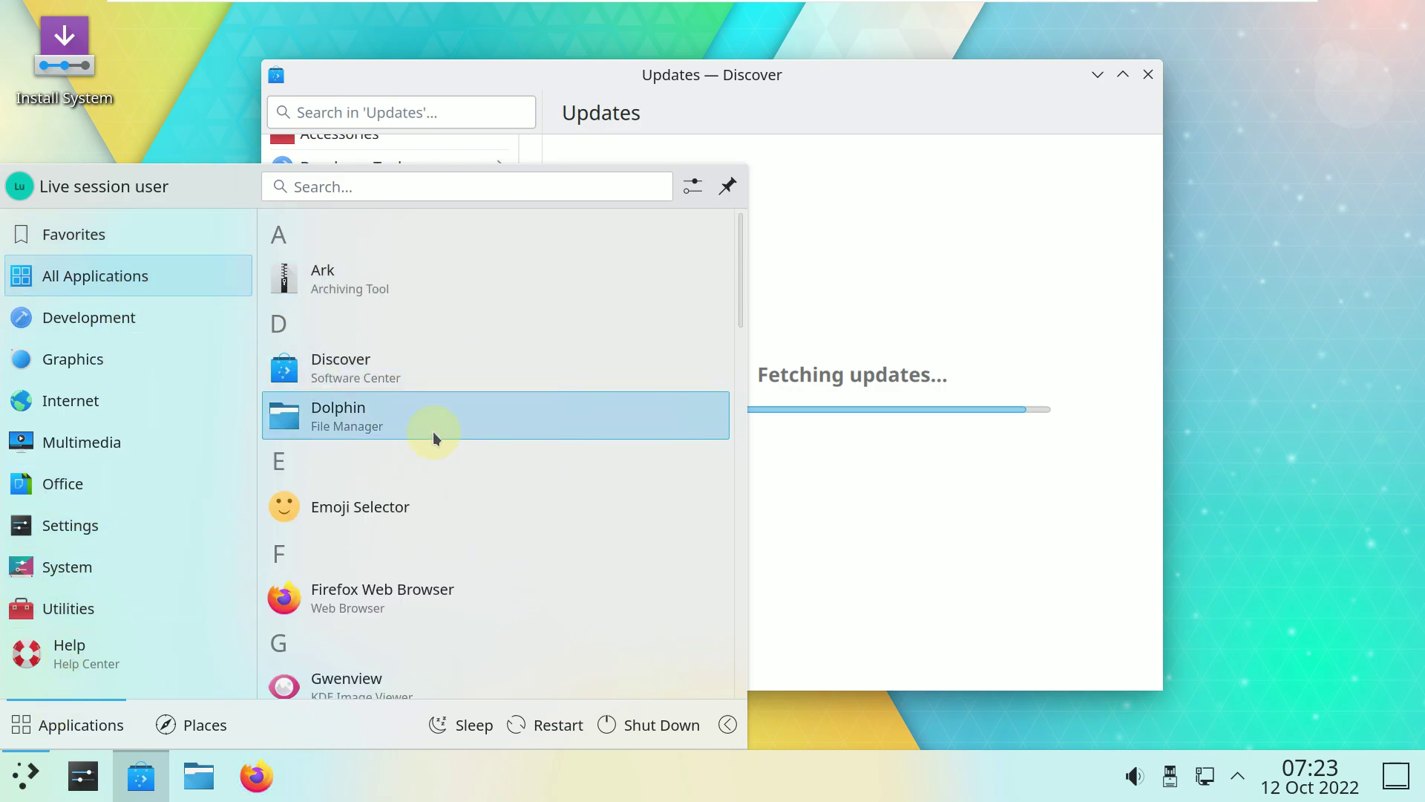
pyautogui.scroll(-6, 434, 430)
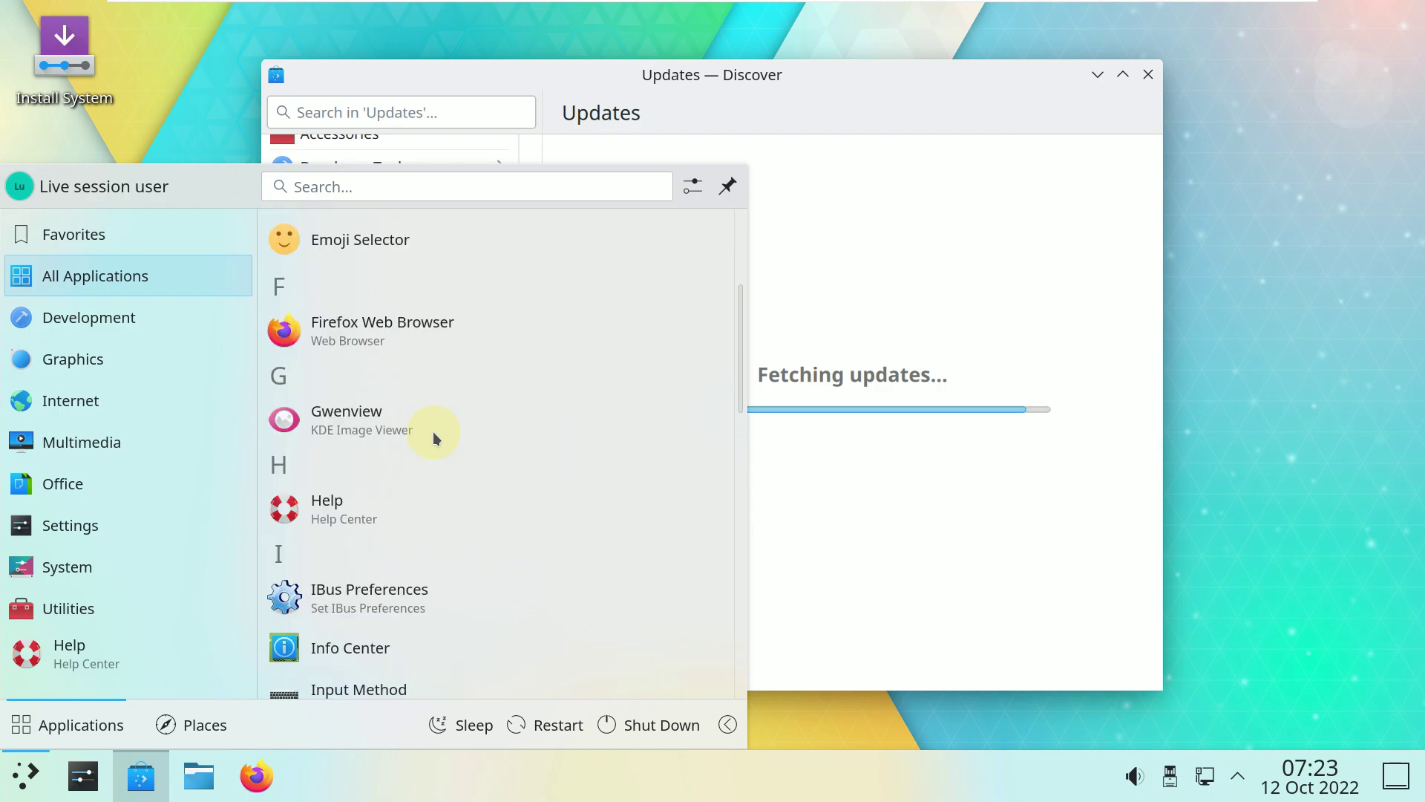
pyautogui.scroll(-8, 435, 434)
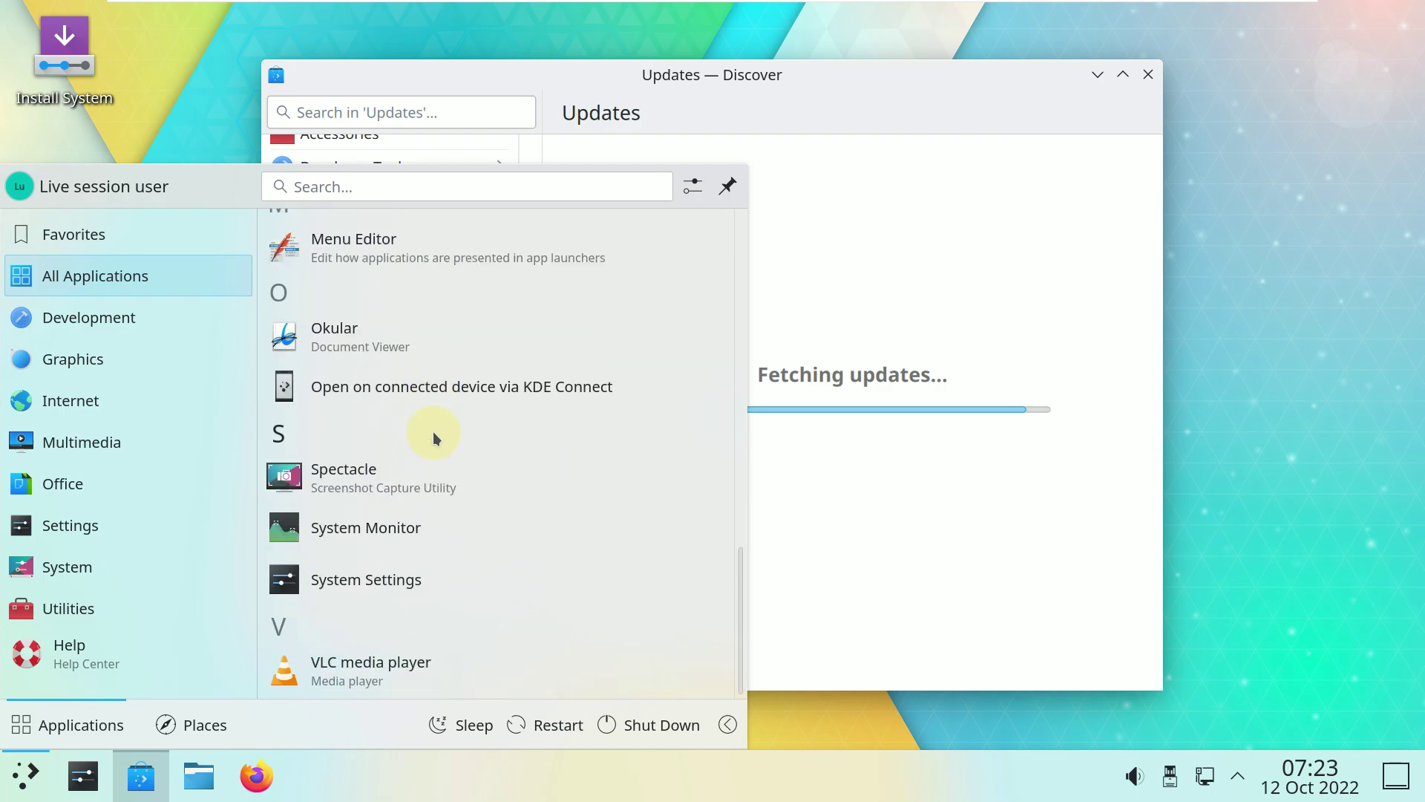
pyautogui.scroll(5, 434, 430)
pyautogui.scroll(-5, 433, 431)
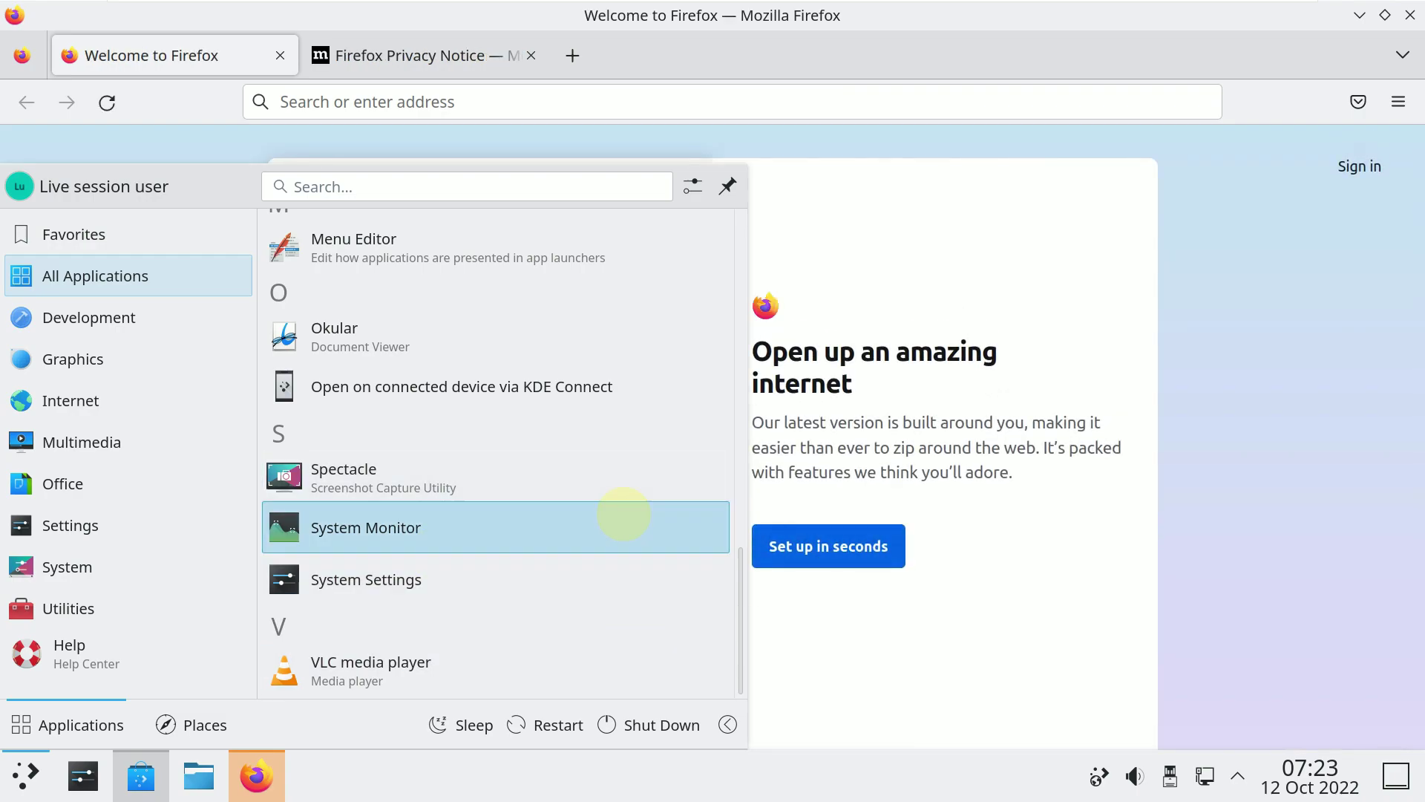
# Launch System Monitor, close the Privacy Notice tab, and confirm Firefox version 106.0 (64-bit).
pyautogui.click(622, 516)
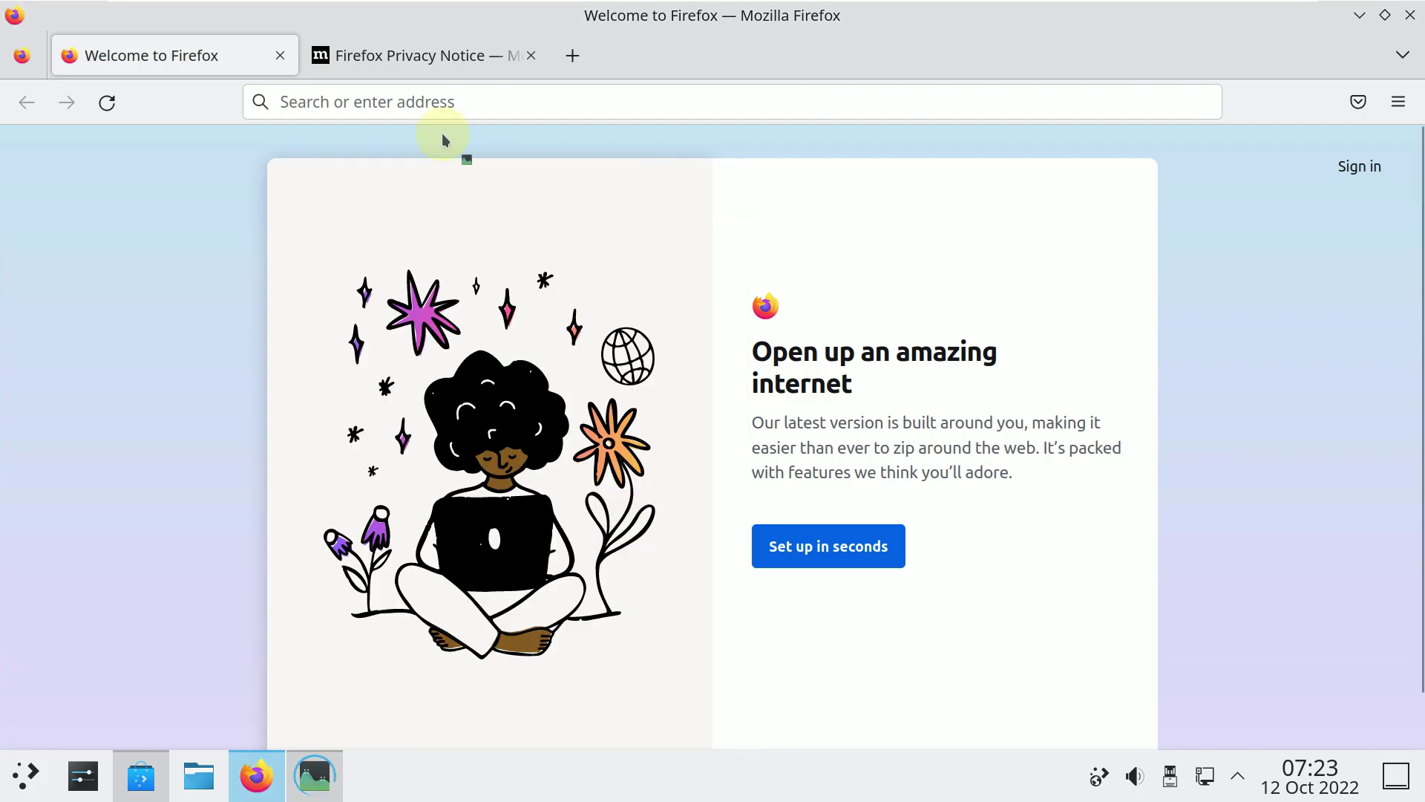
pyautogui.click(531, 57)
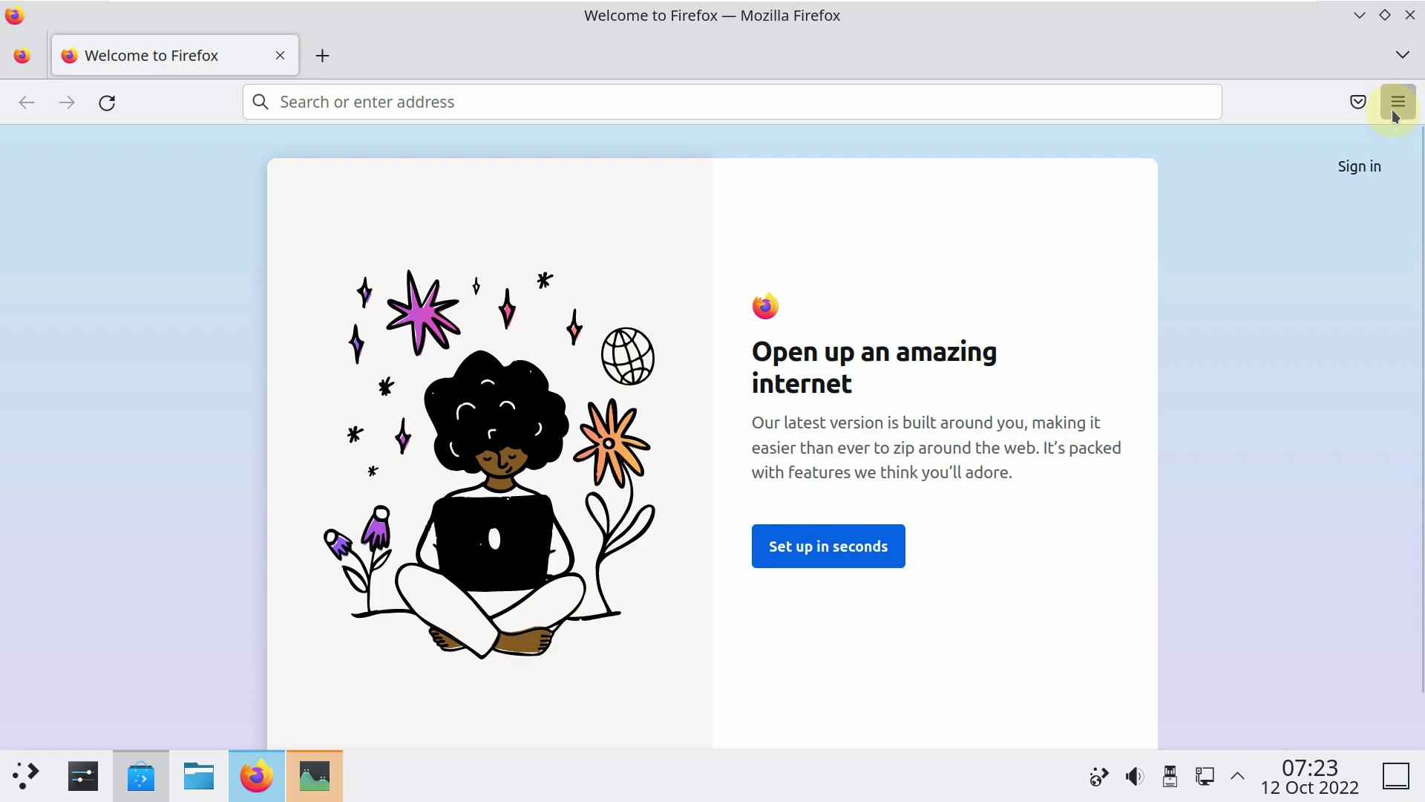
pyautogui.click(1396, 111)
pyautogui.scroll(-2, 1199, 408)
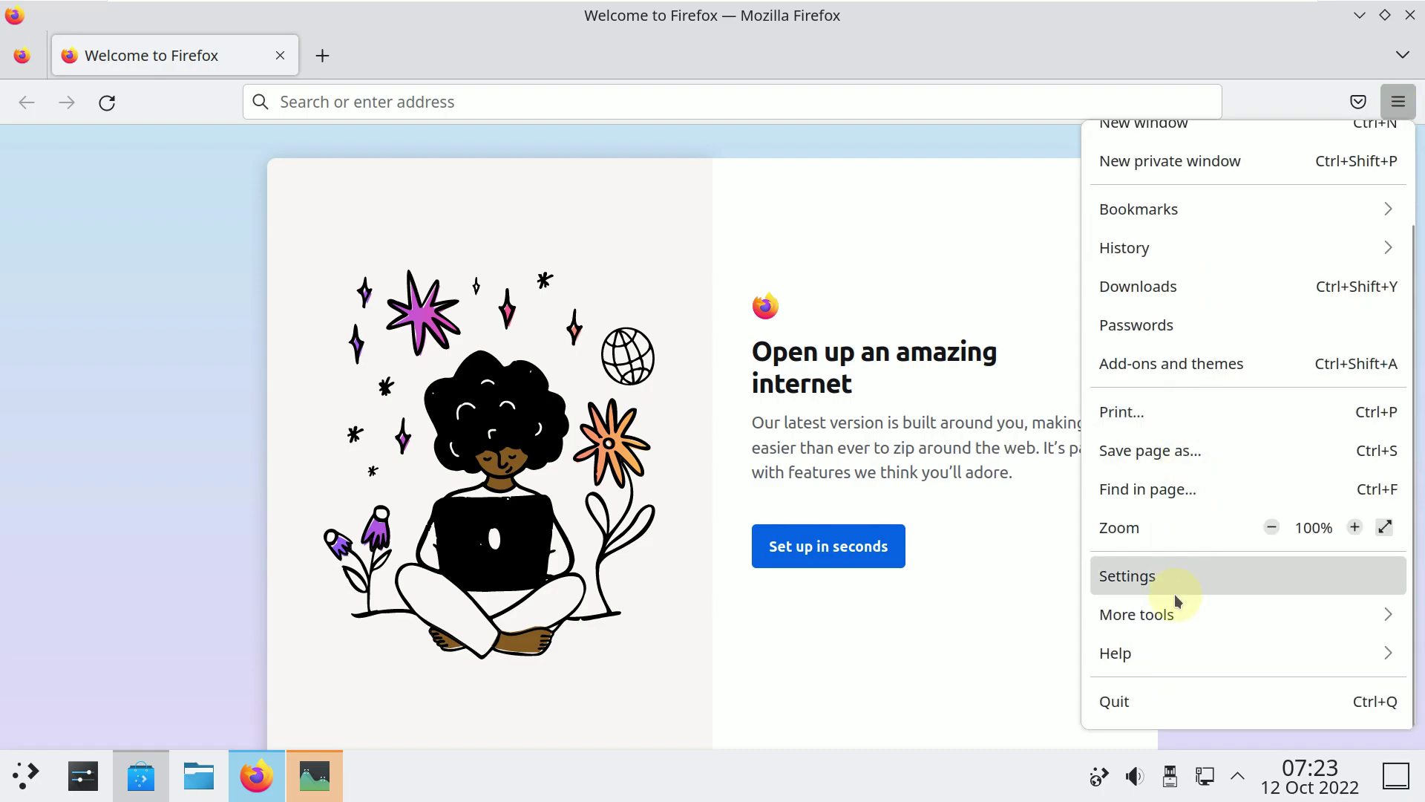
pyautogui.click(1161, 661)
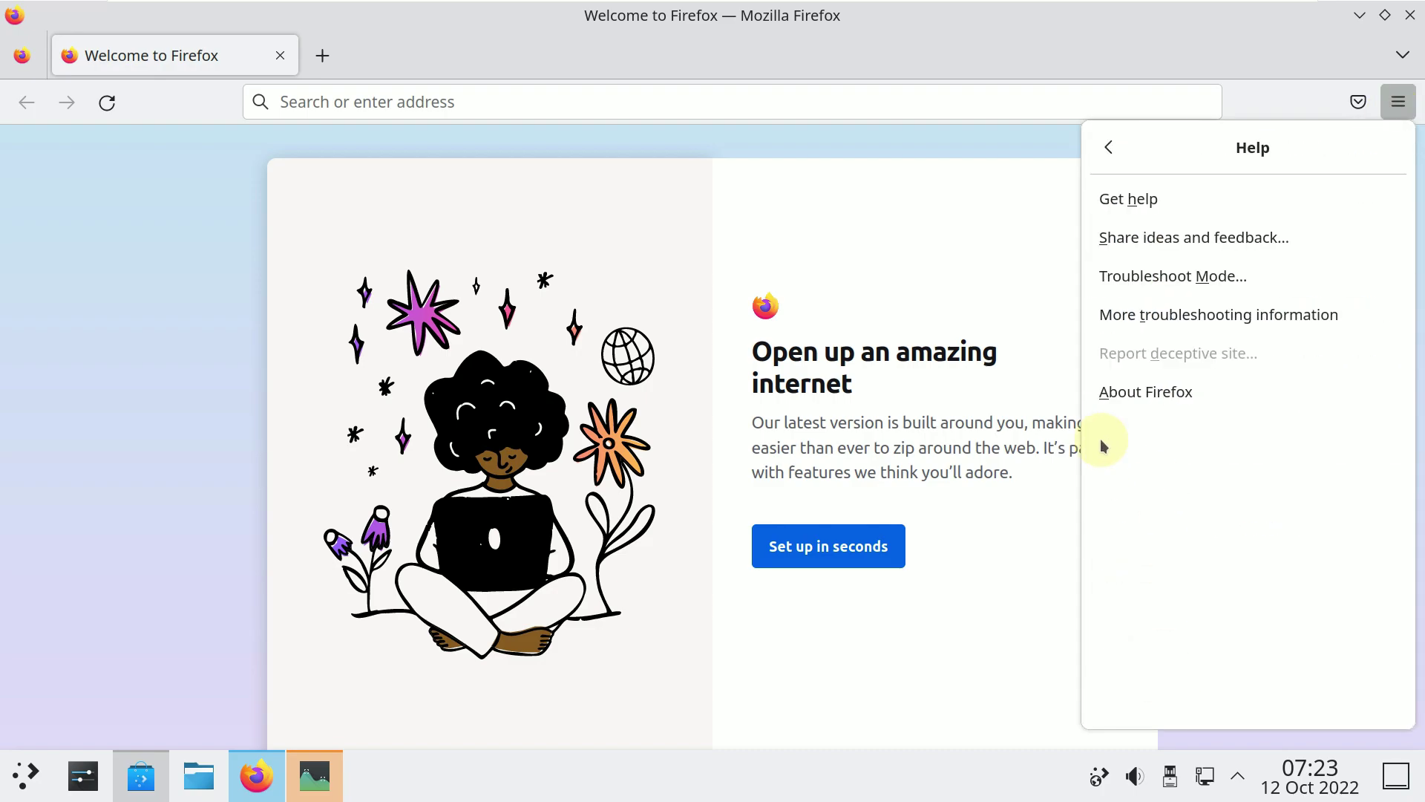
pyautogui.click(1115, 403)
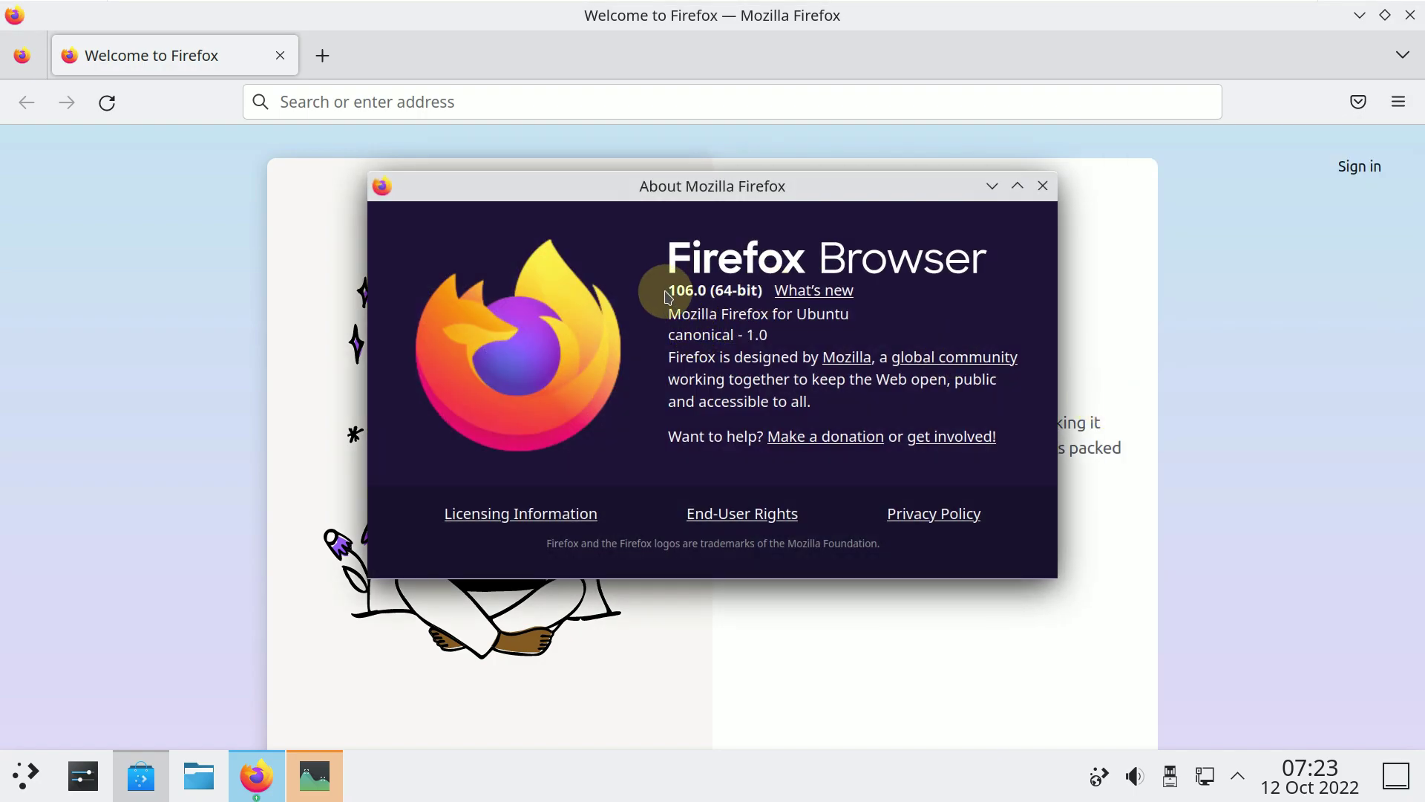
pyautogui.moveTo(670, 288); pyautogui.dragTo(773, 299)
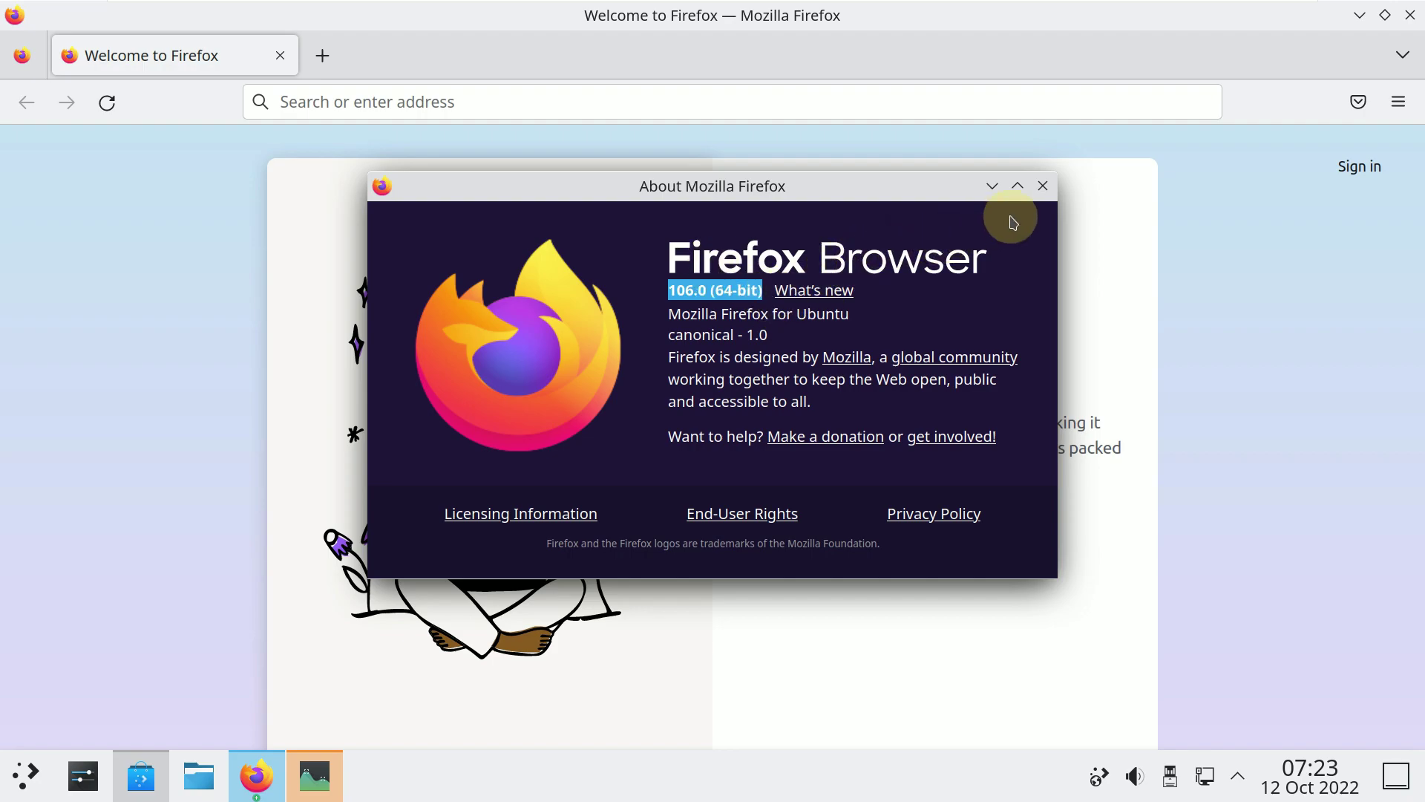
pyautogui.click(1044, 191)
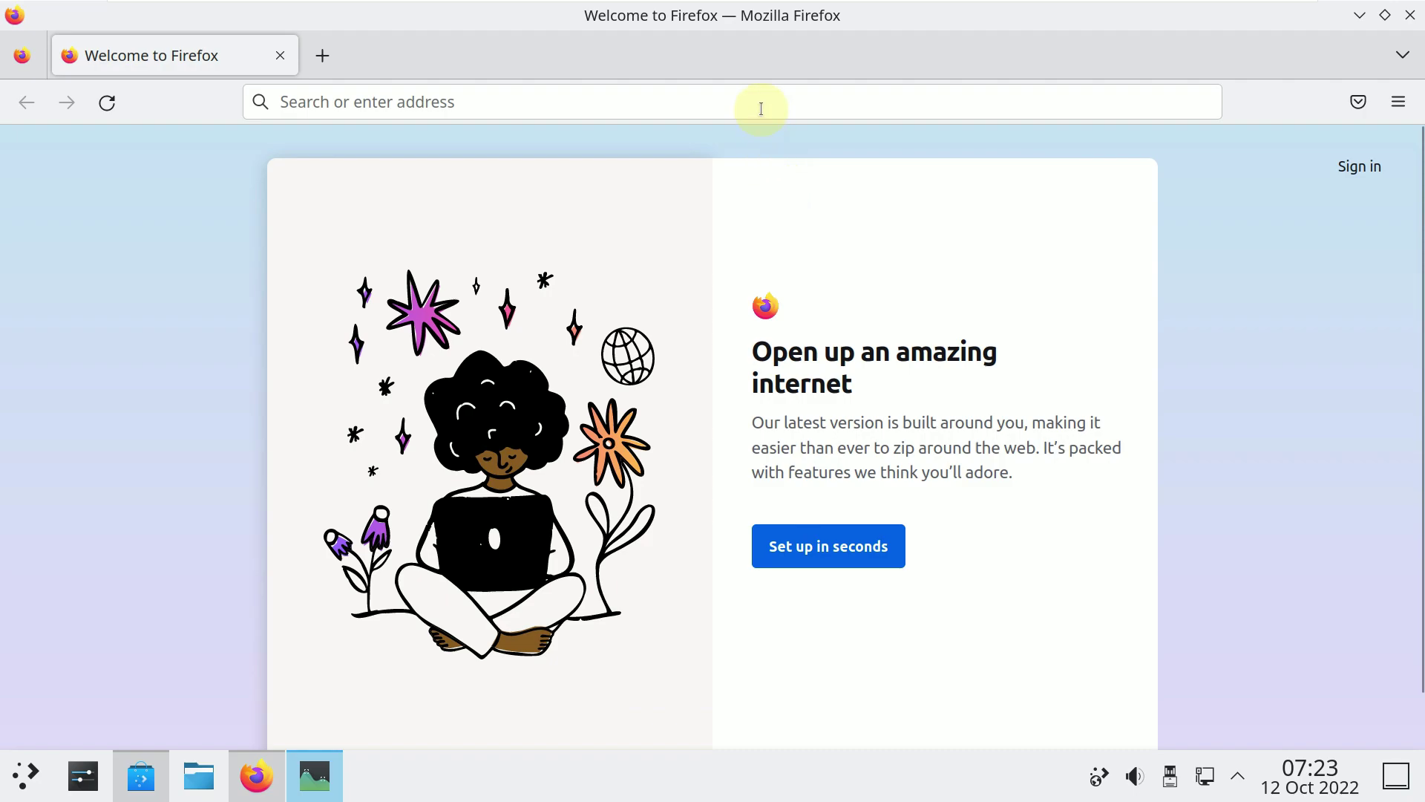
# Search Google for 'kde' from the Firefox address bar and open the KDE Community result.
pyautogui.click(761, 106)
pyautogui.write('kde n')
pyautogui.press('BackSpace')
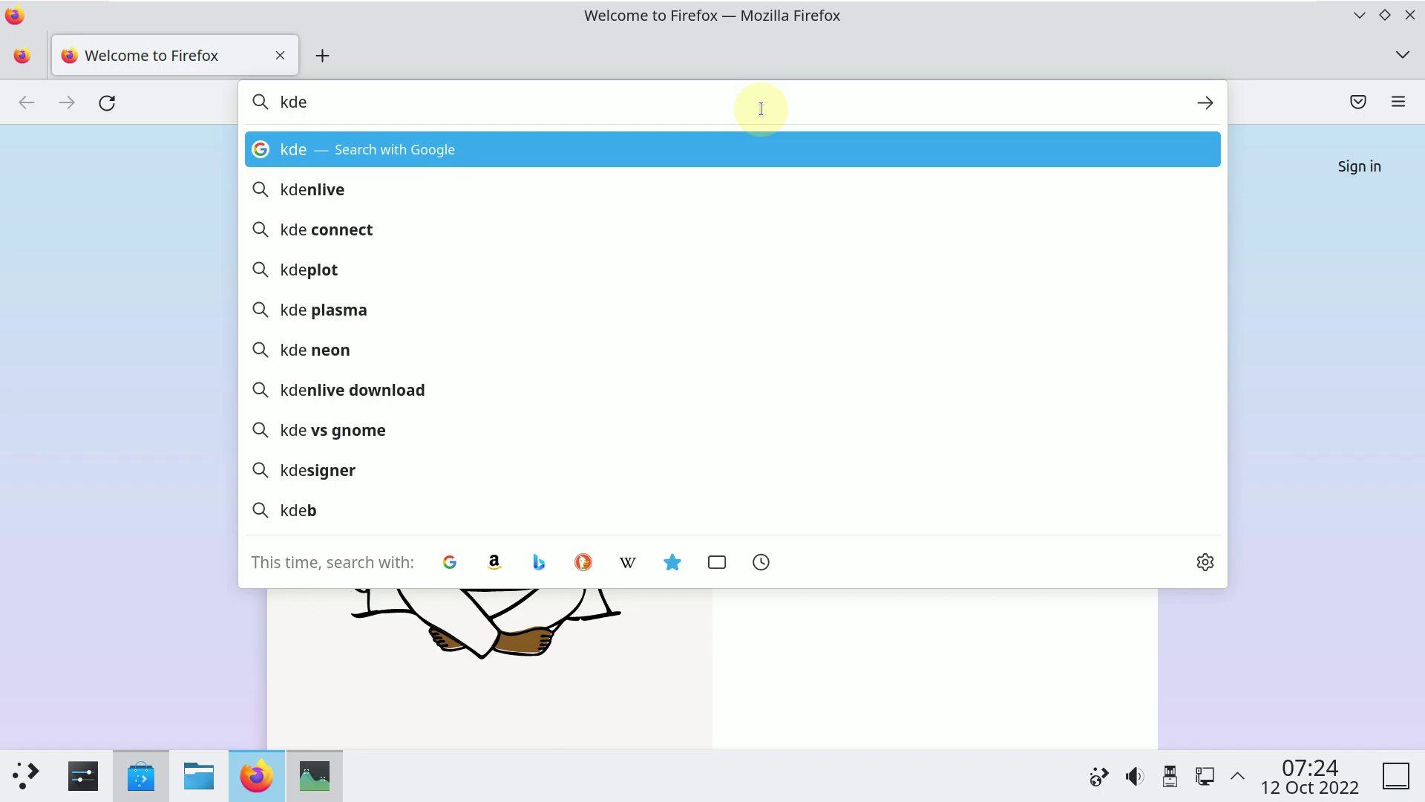
pyautogui.press('Return')
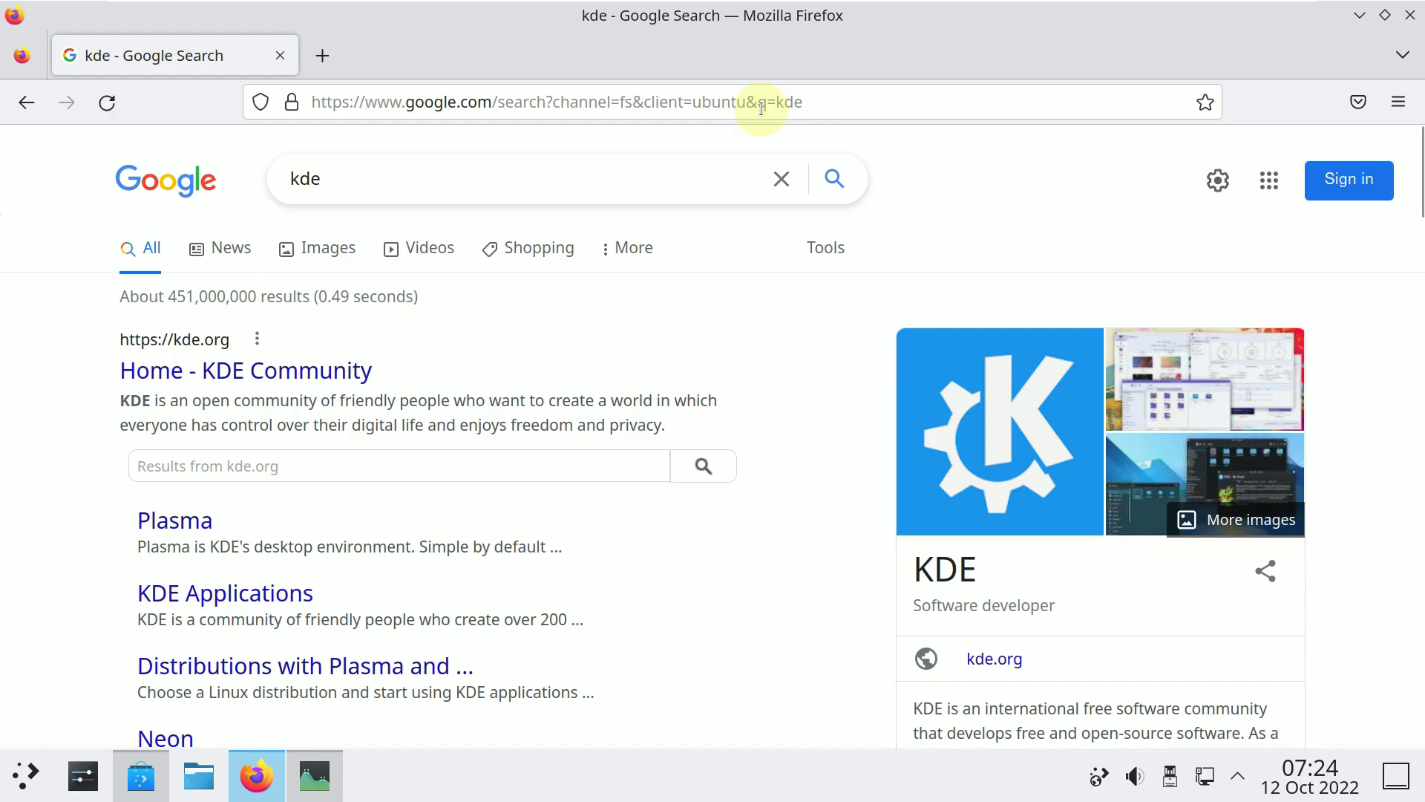
pyautogui.click(355, 371)
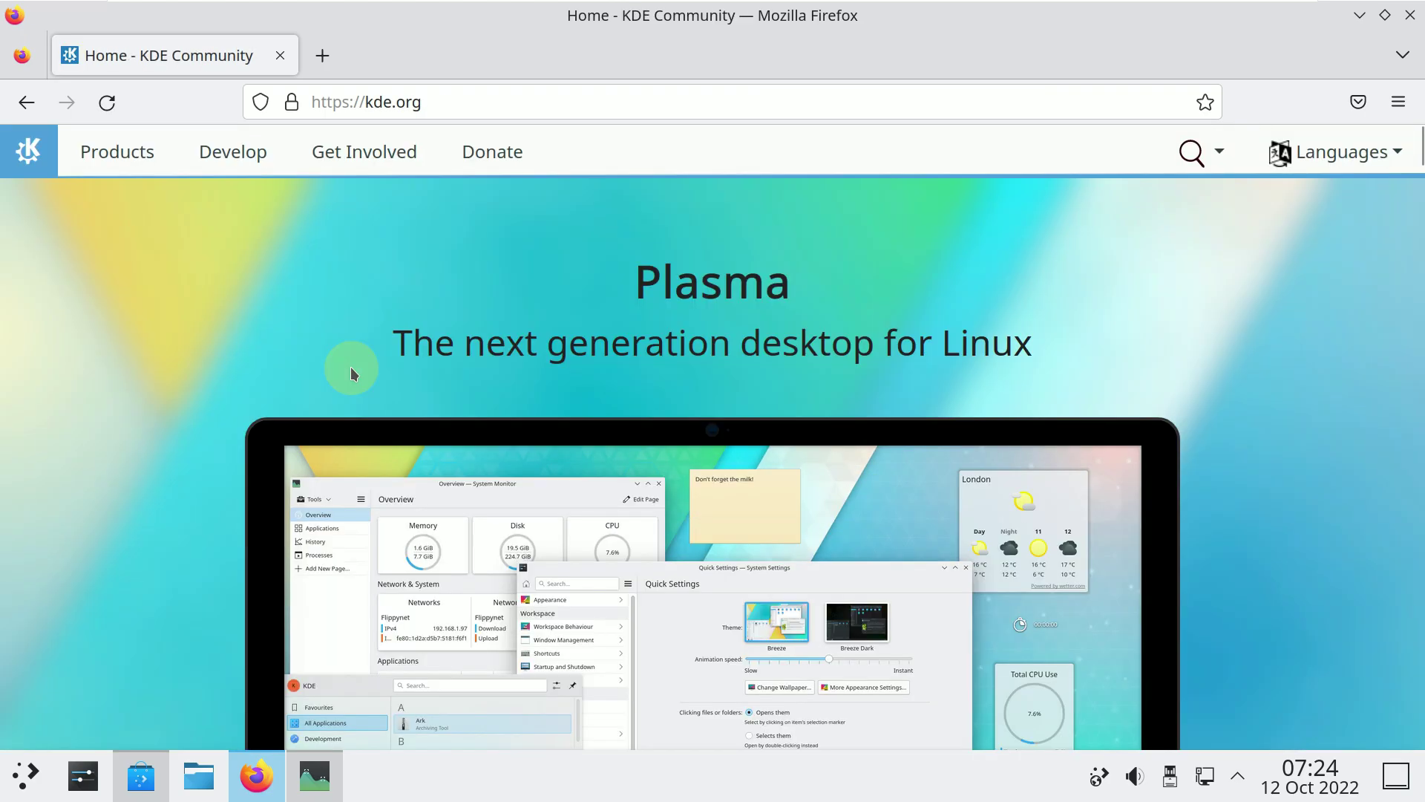
# Scroll the kde.org home page down to Announcements and select the Plasma 5.26 heading.
pyautogui.scroll(-10, 613, 367)
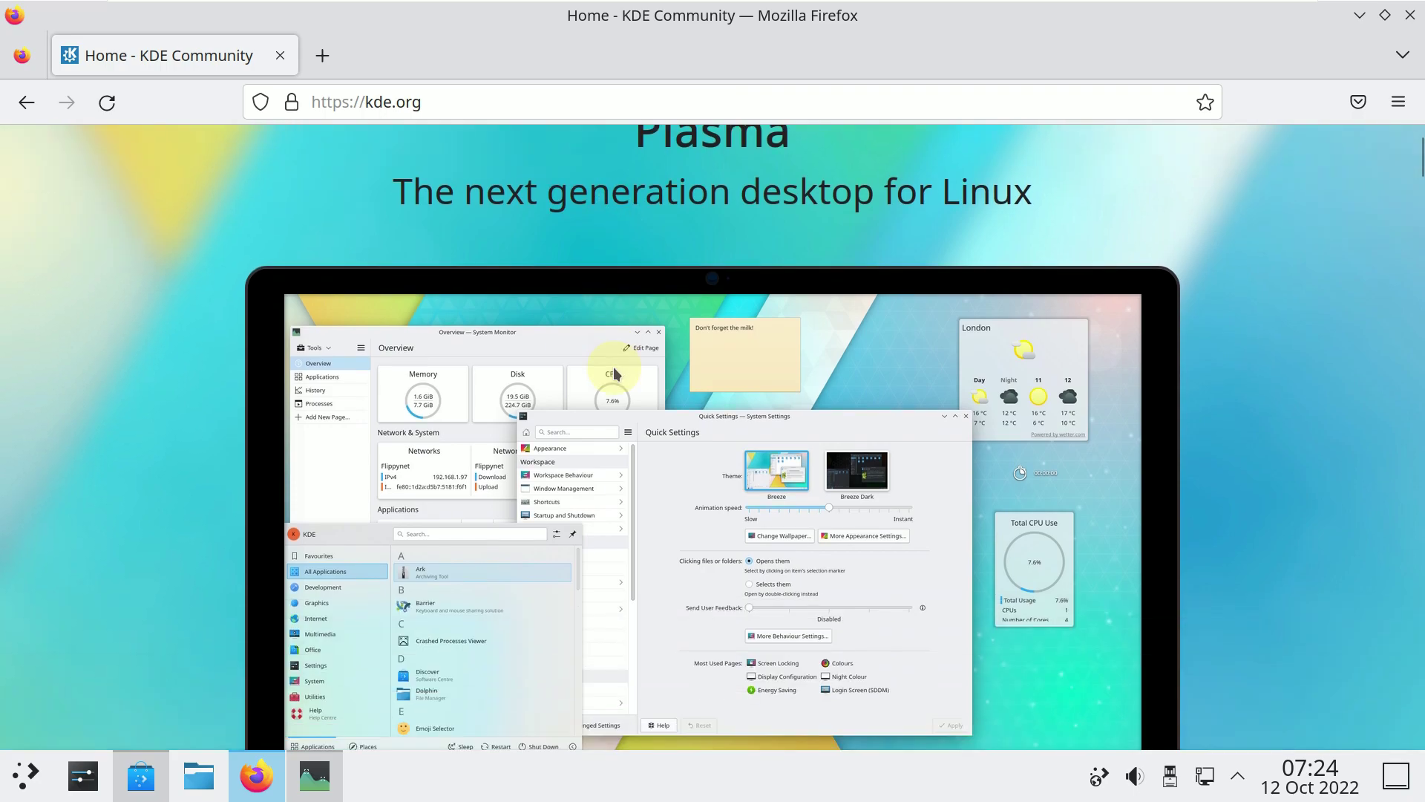
pyautogui.scroll(8, 613, 366)
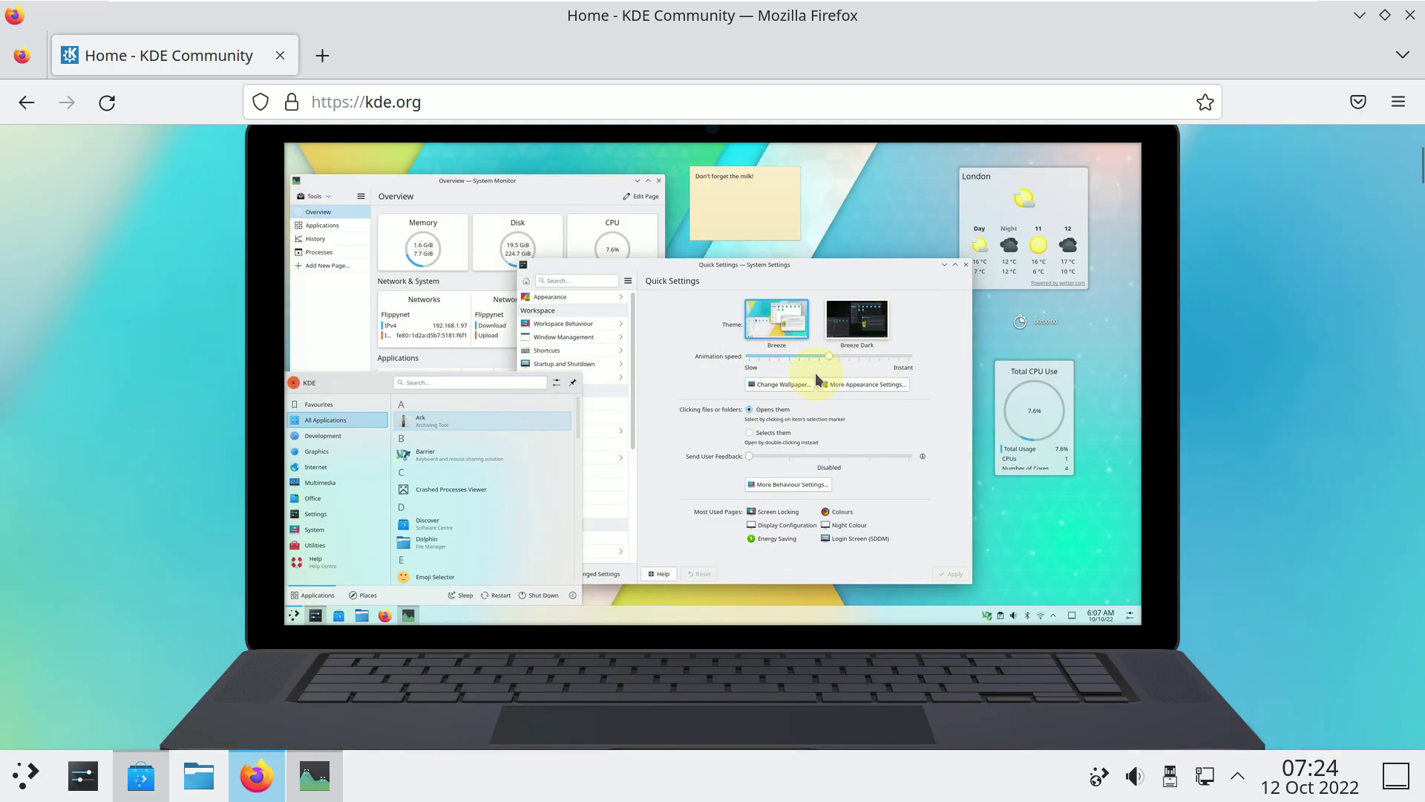
pyautogui.scroll(-12, 815, 373)
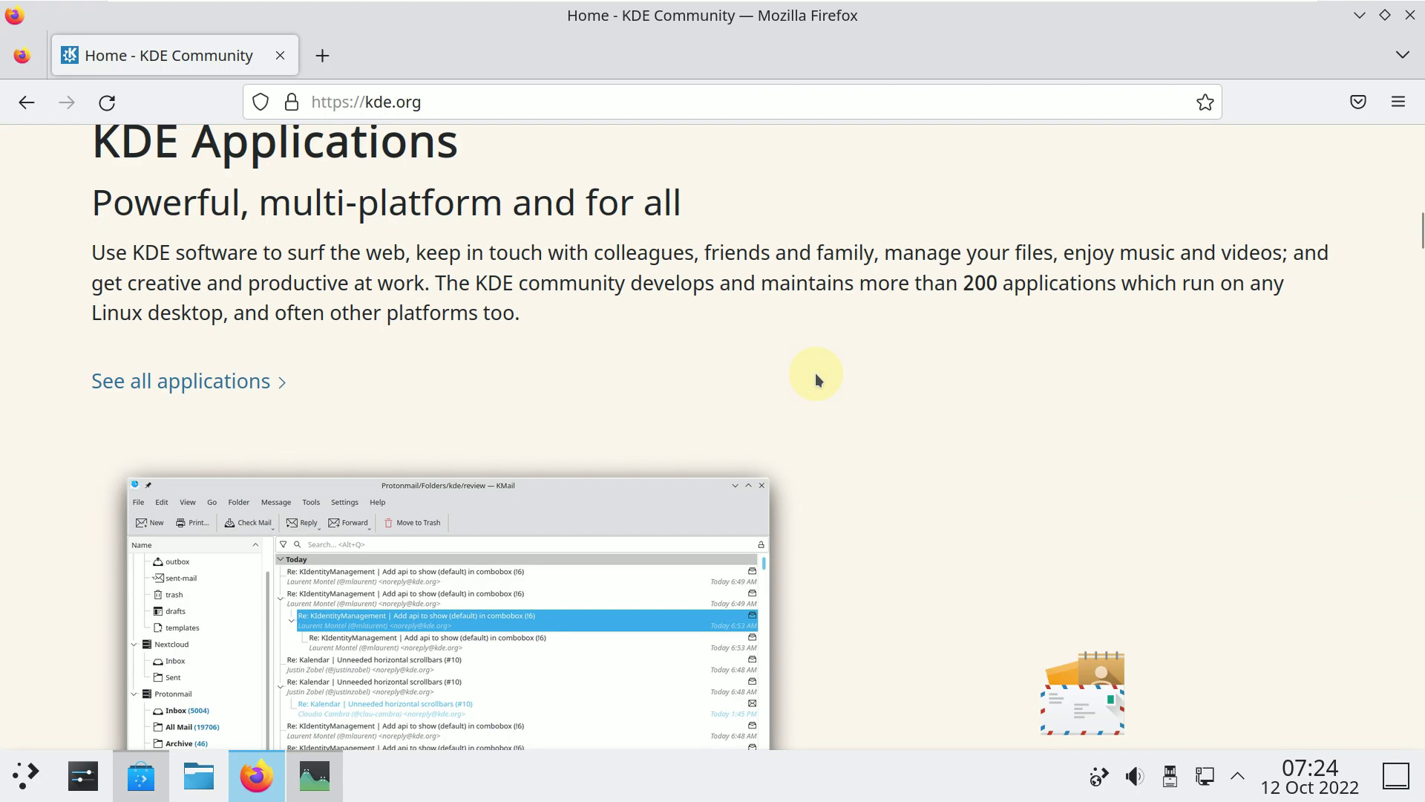
pyautogui.scroll(-4, 815, 373)
pyautogui.scroll(-2, 817, 379)
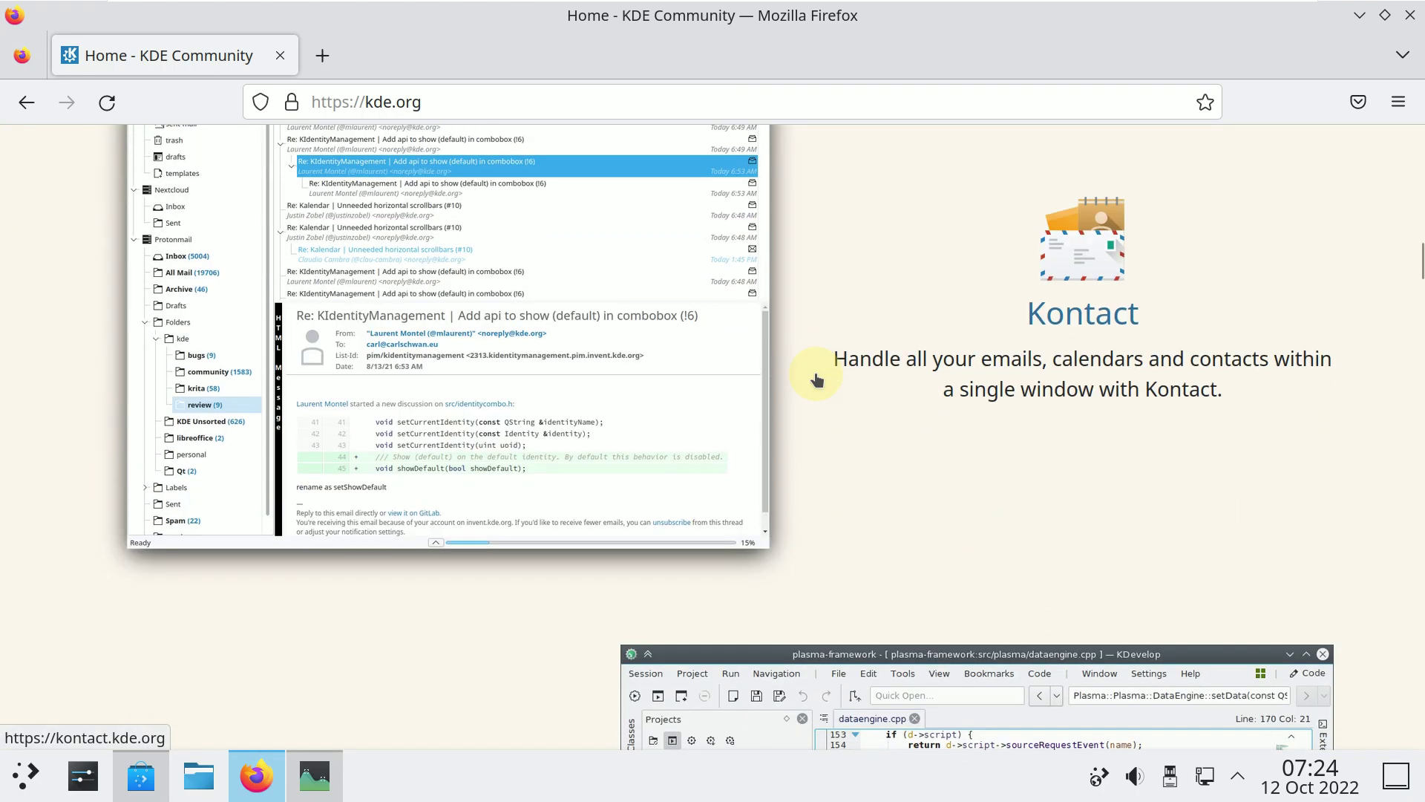
pyautogui.scroll(2, 816, 380)
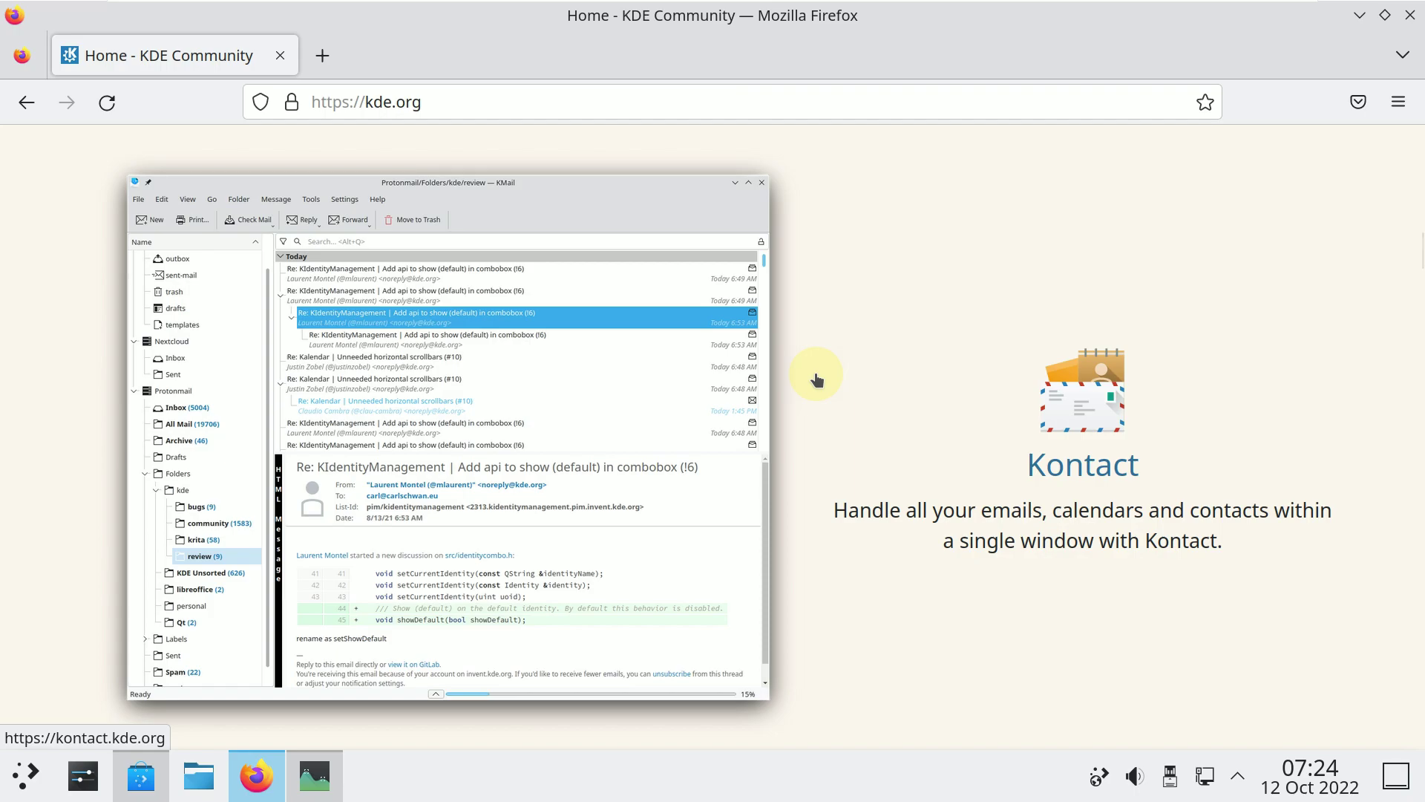
pyautogui.scroll(-14, 817, 379)
pyautogui.scroll(6, 817, 379)
pyautogui.scroll(6, 815, 373)
pyautogui.scroll(-6, 815, 372)
pyautogui.scroll(-8, 817, 380)
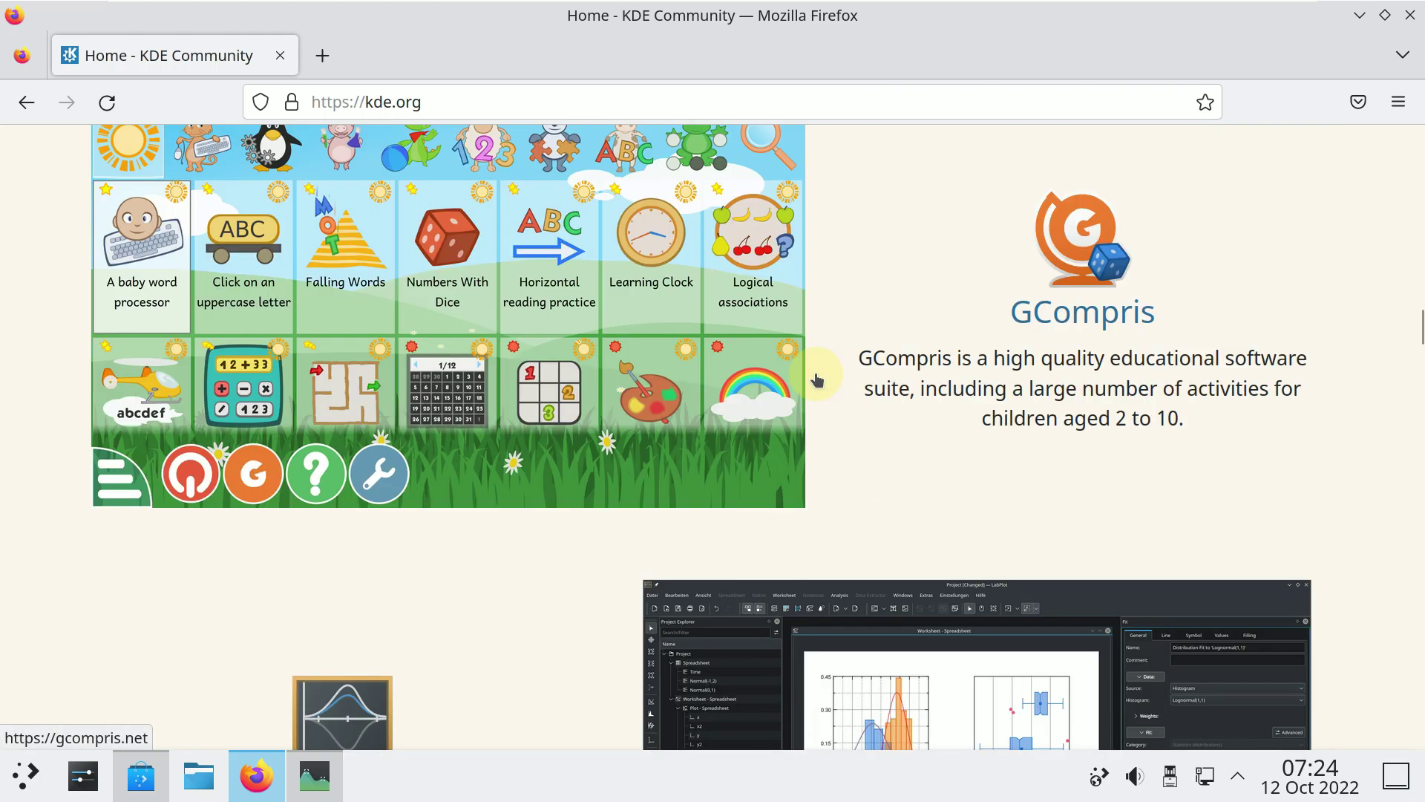
pyautogui.scroll(8, 817, 379)
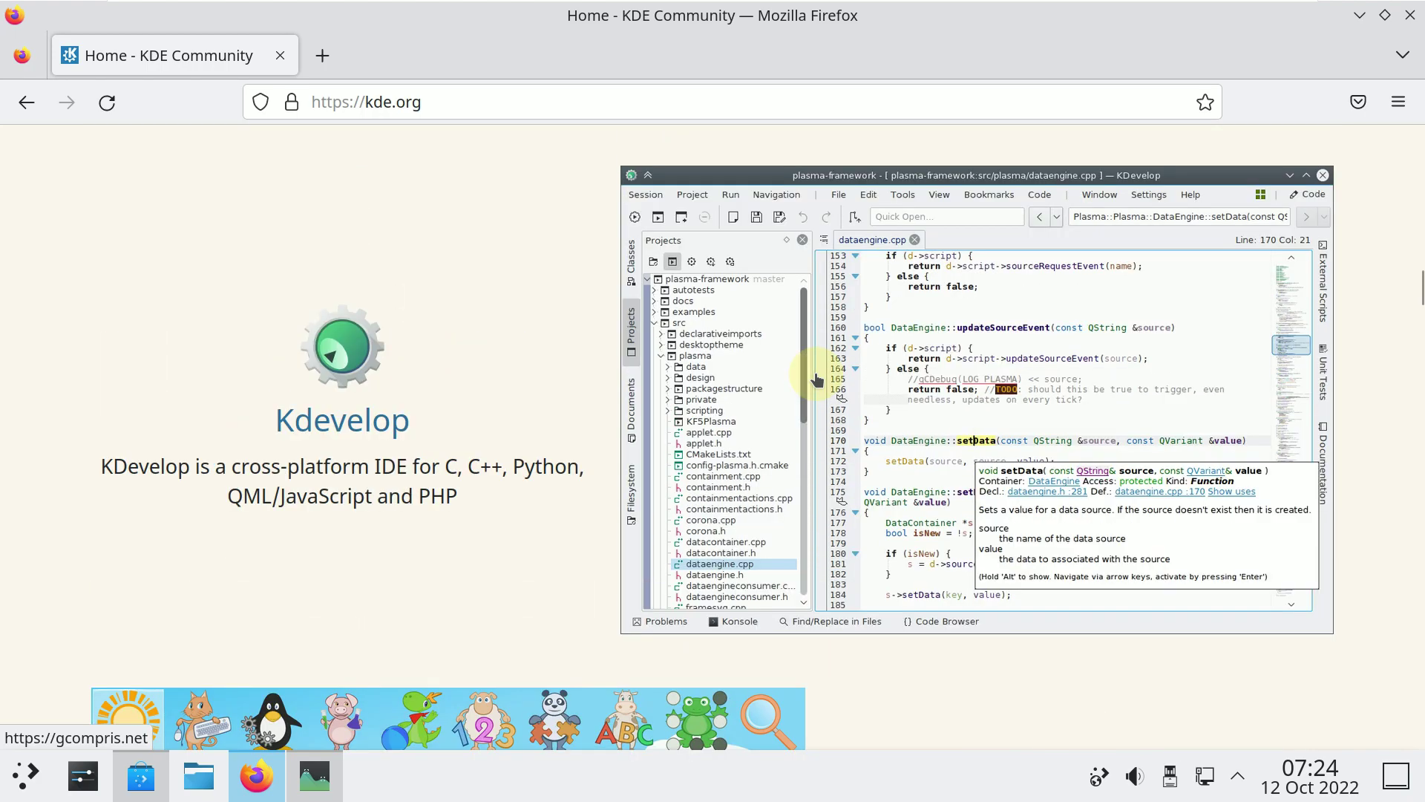
pyautogui.scroll(-12, 816, 380)
pyautogui.scroll(-9, 817, 380)
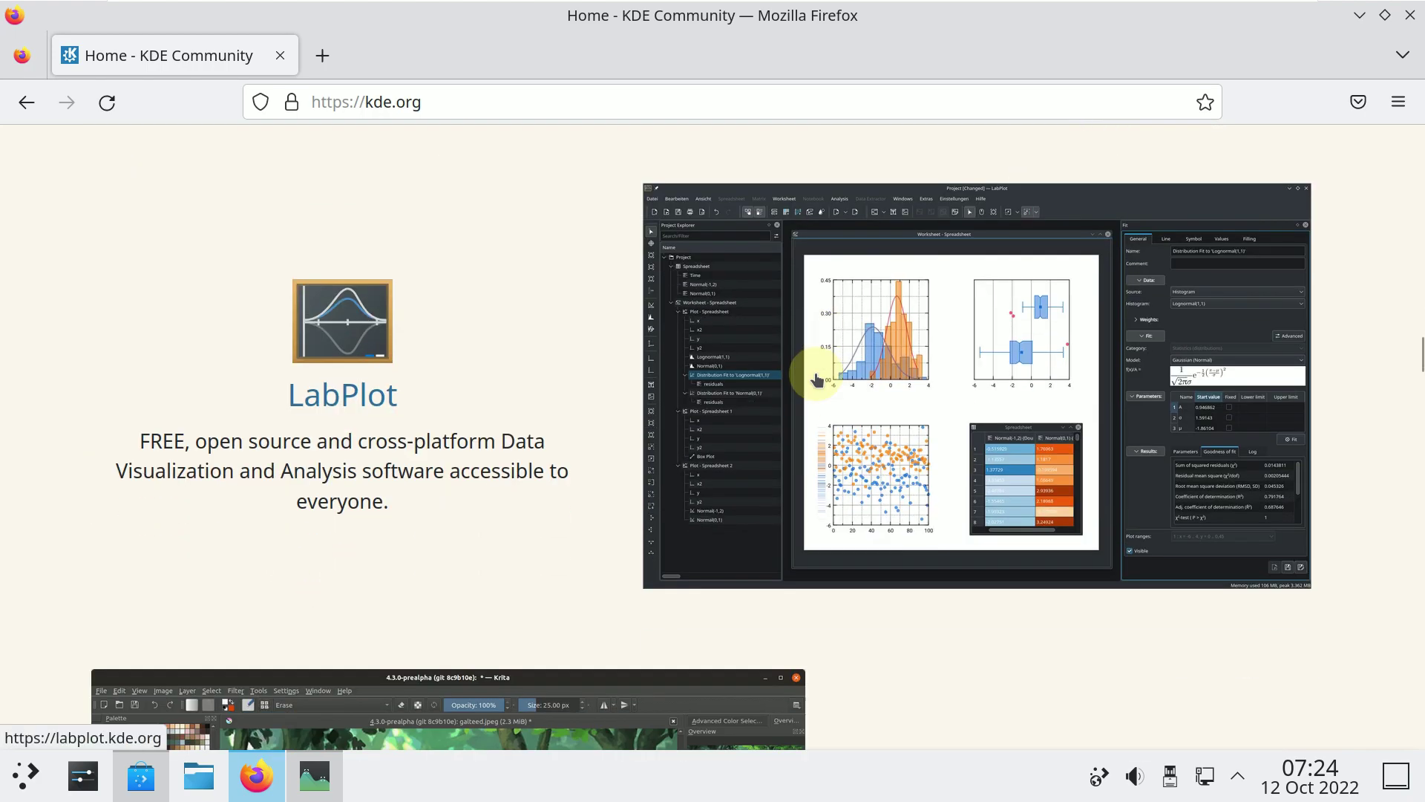
pyautogui.scroll(-11, 817, 379)
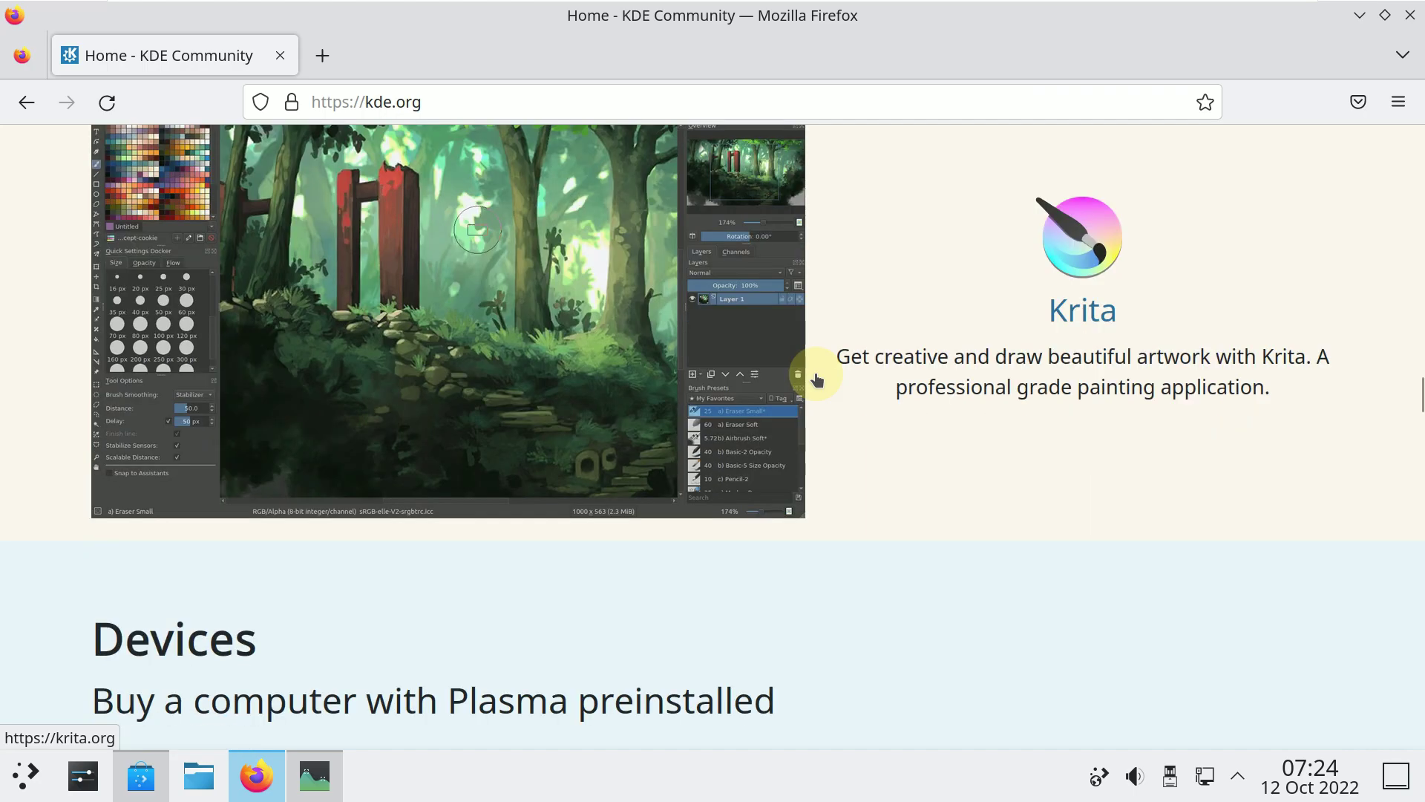
pyautogui.scroll(-3, 815, 372)
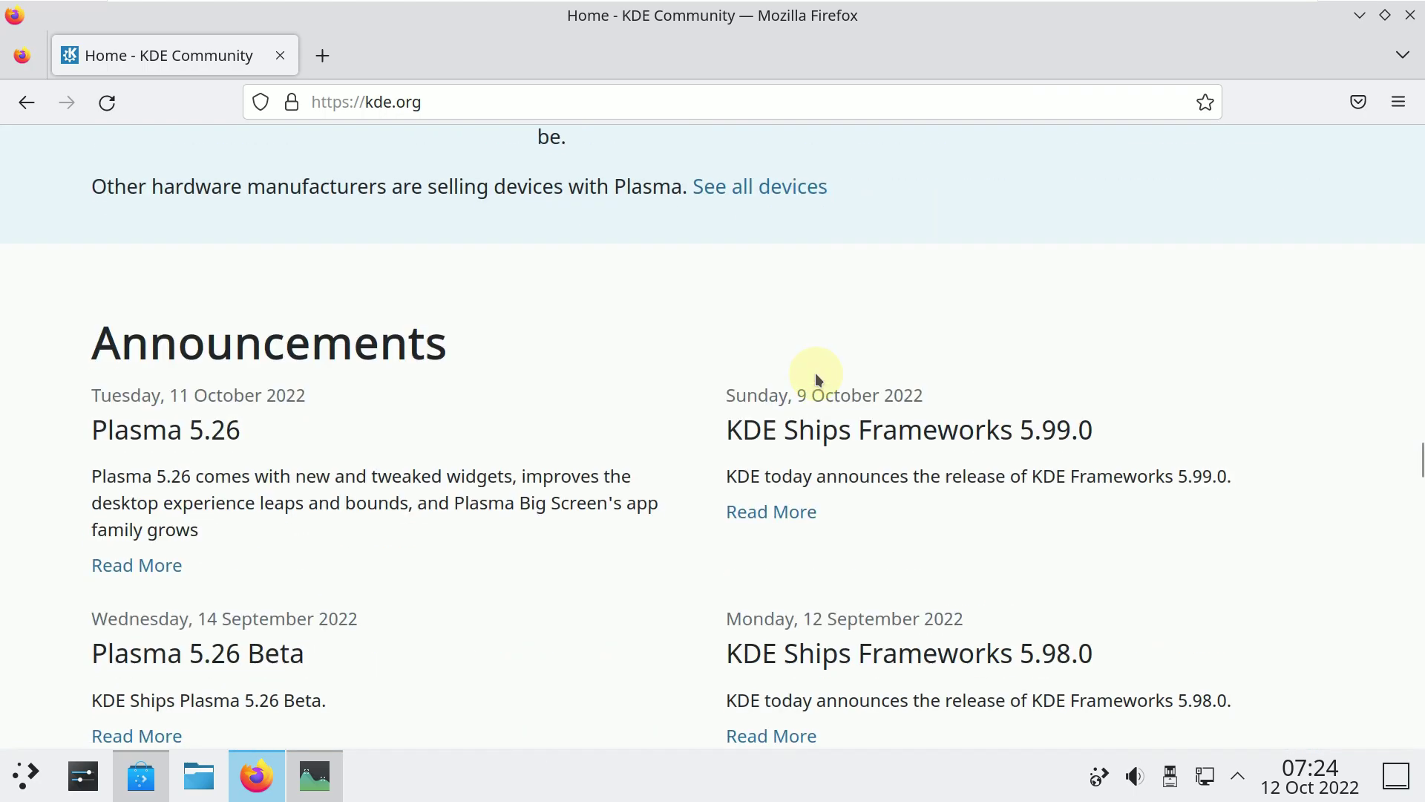
pyautogui.moveTo(232, 428); pyautogui.dragTo(77, 427)
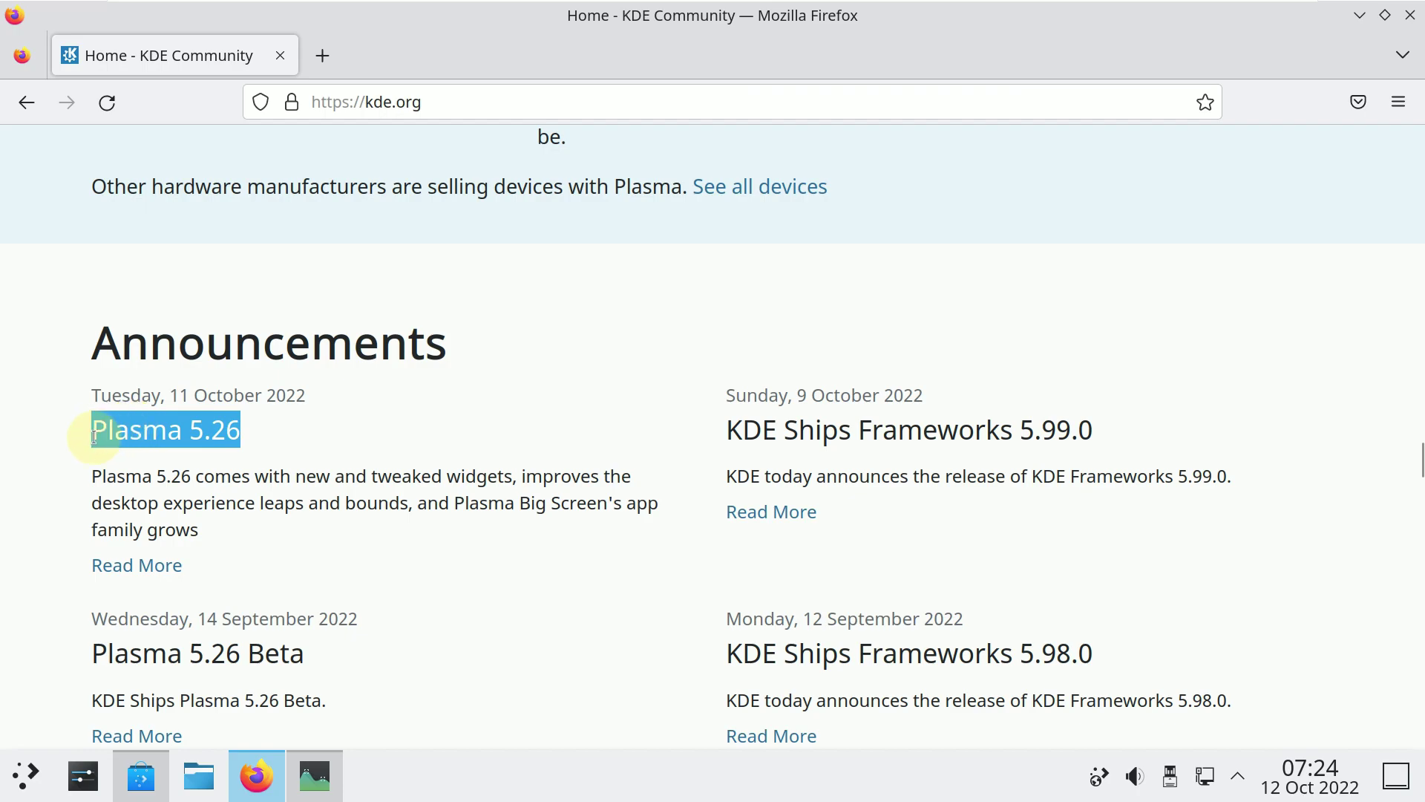
pyautogui.click(108, 565)
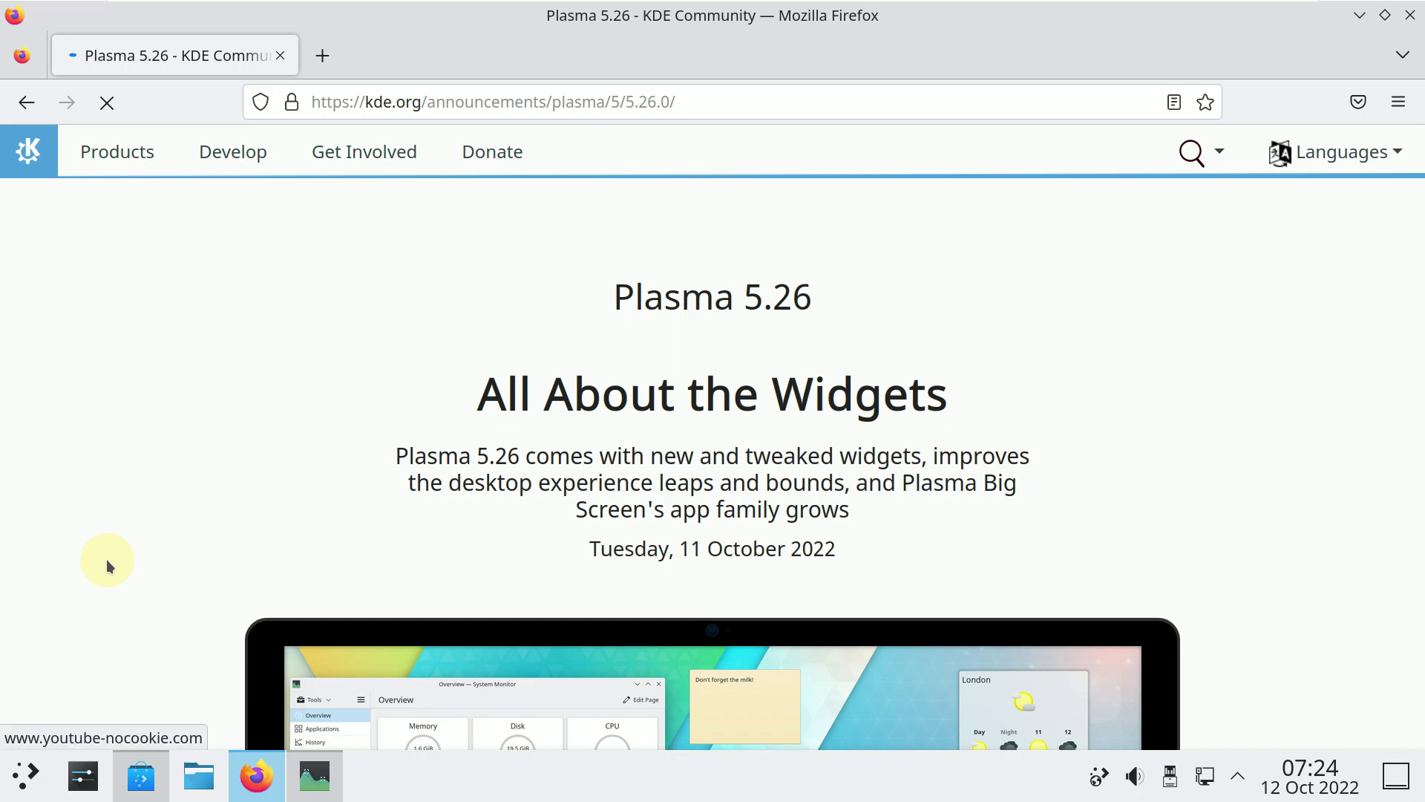
pyautogui.scroll(-2, 106, 559)
pyautogui.scroll(-10, 107, 565)
pyautogui.scroll(-9, 108, 566)
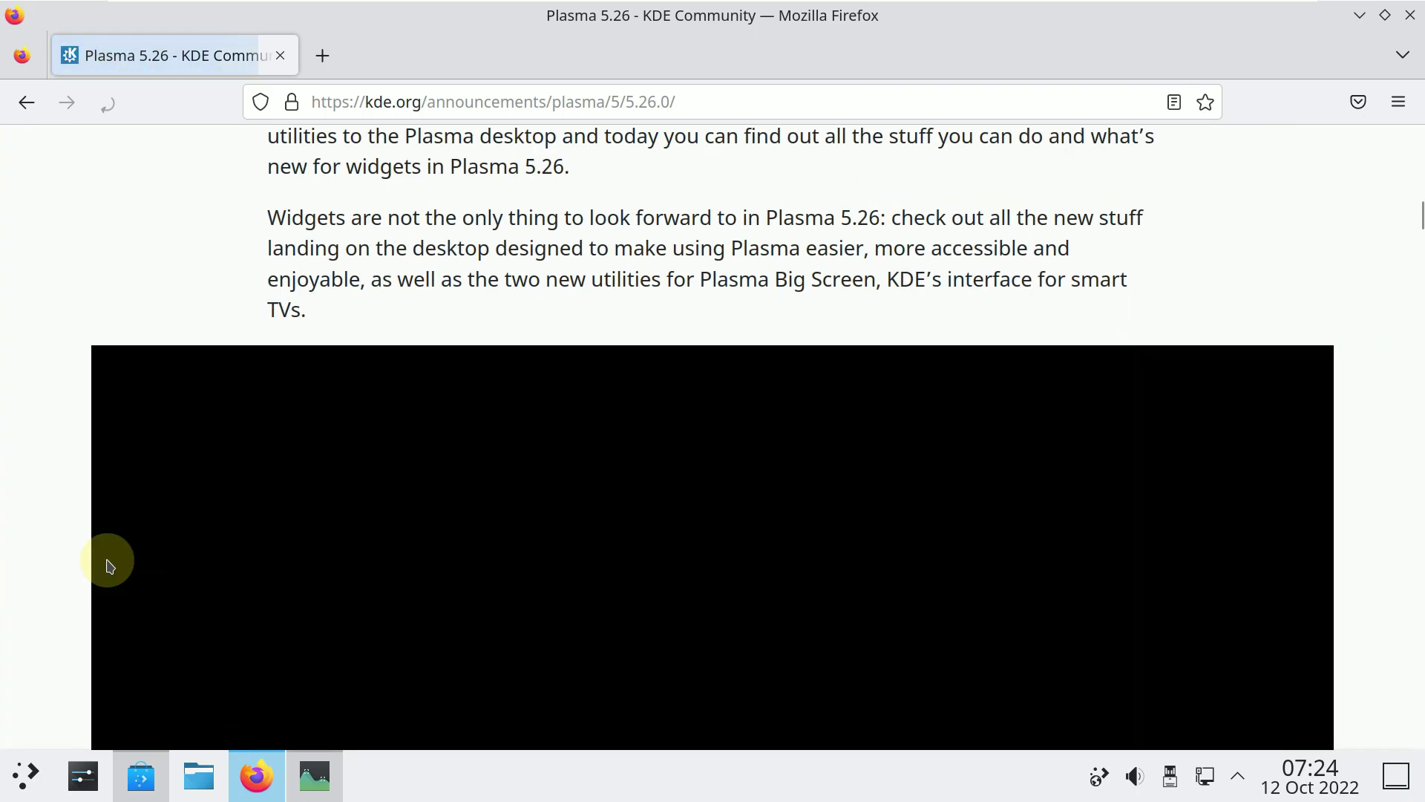
pyautogui.scroll(-8, 108, 566)
pyautogui.scroll(-18, 108, 565)
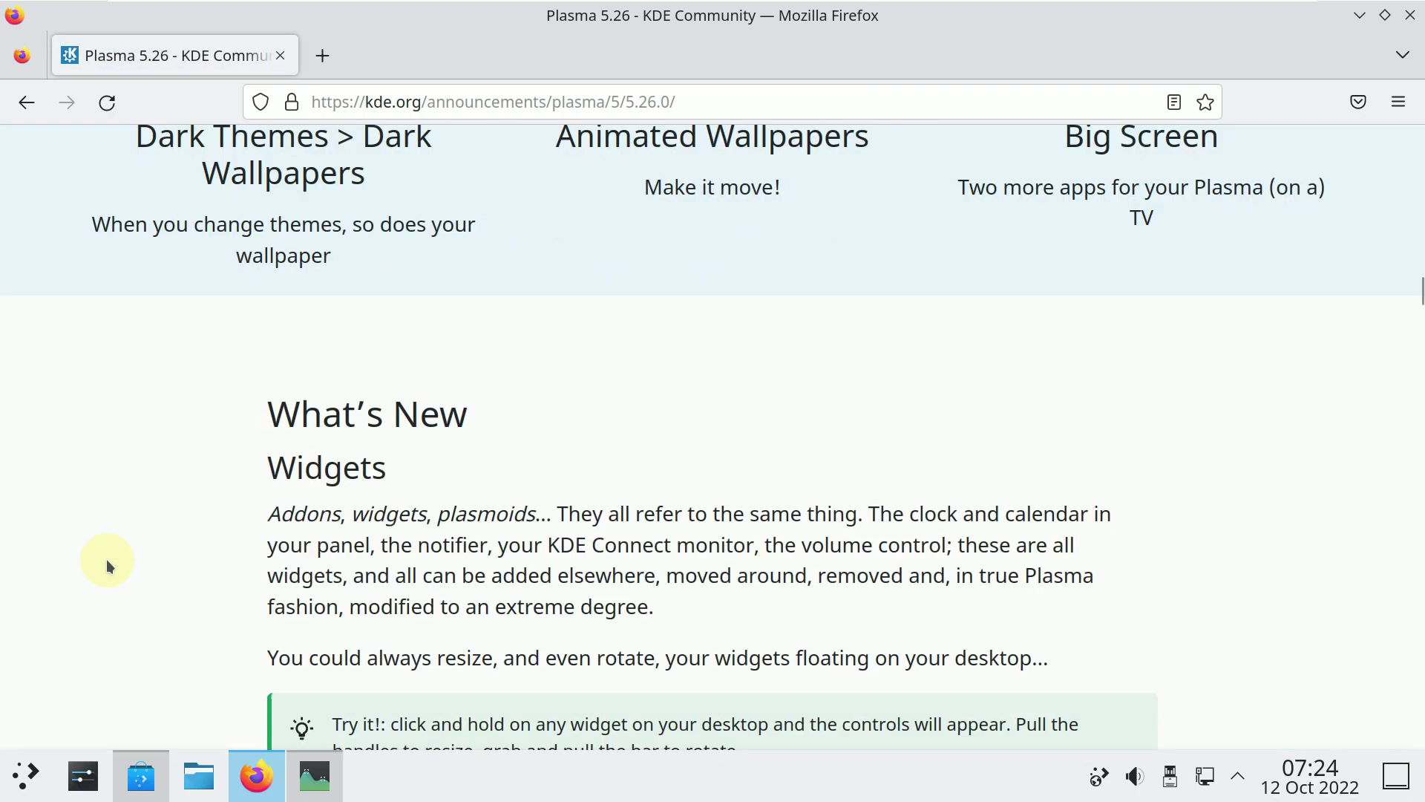
pyautogui.scroll(-20, 108, 565)
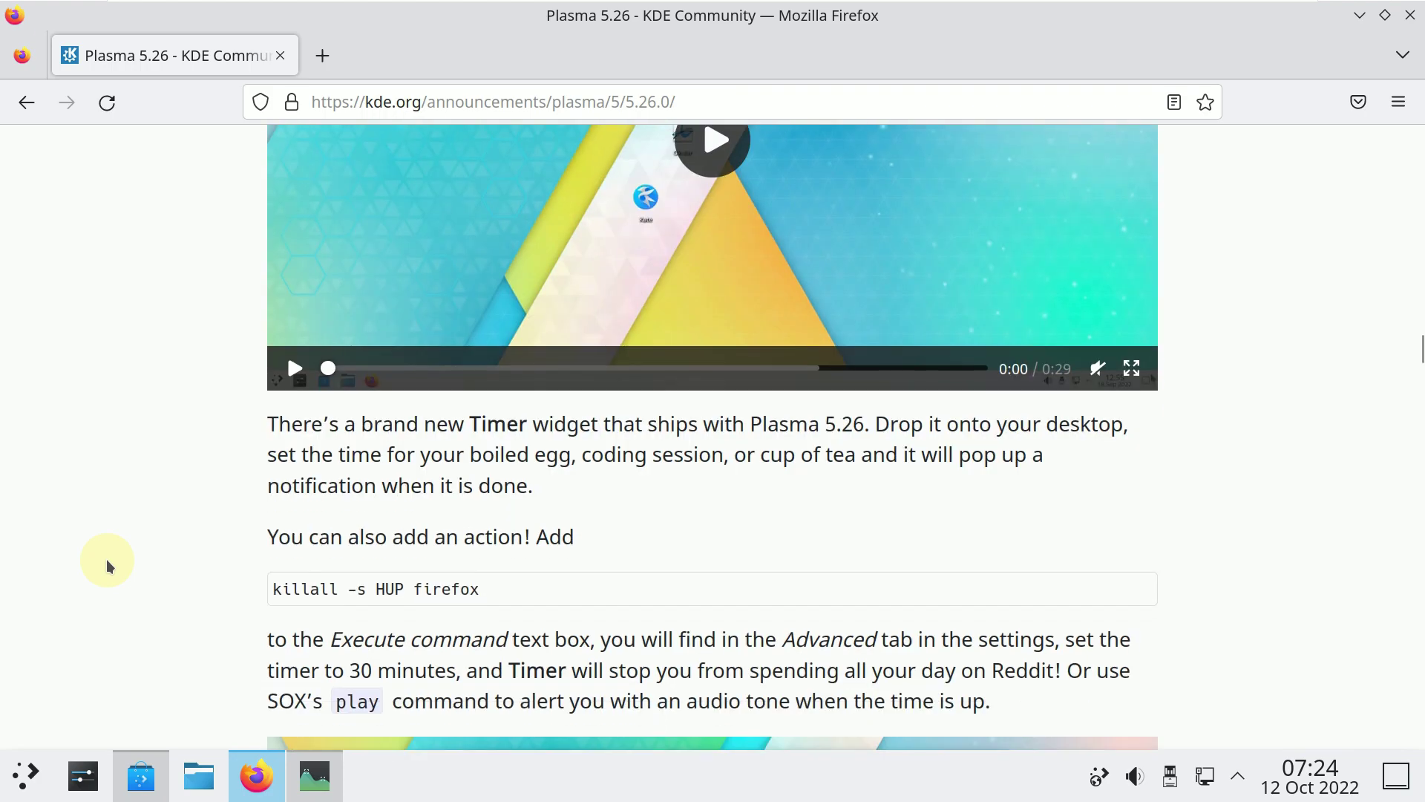
pyautogui.scroll(-16, 108, 566)
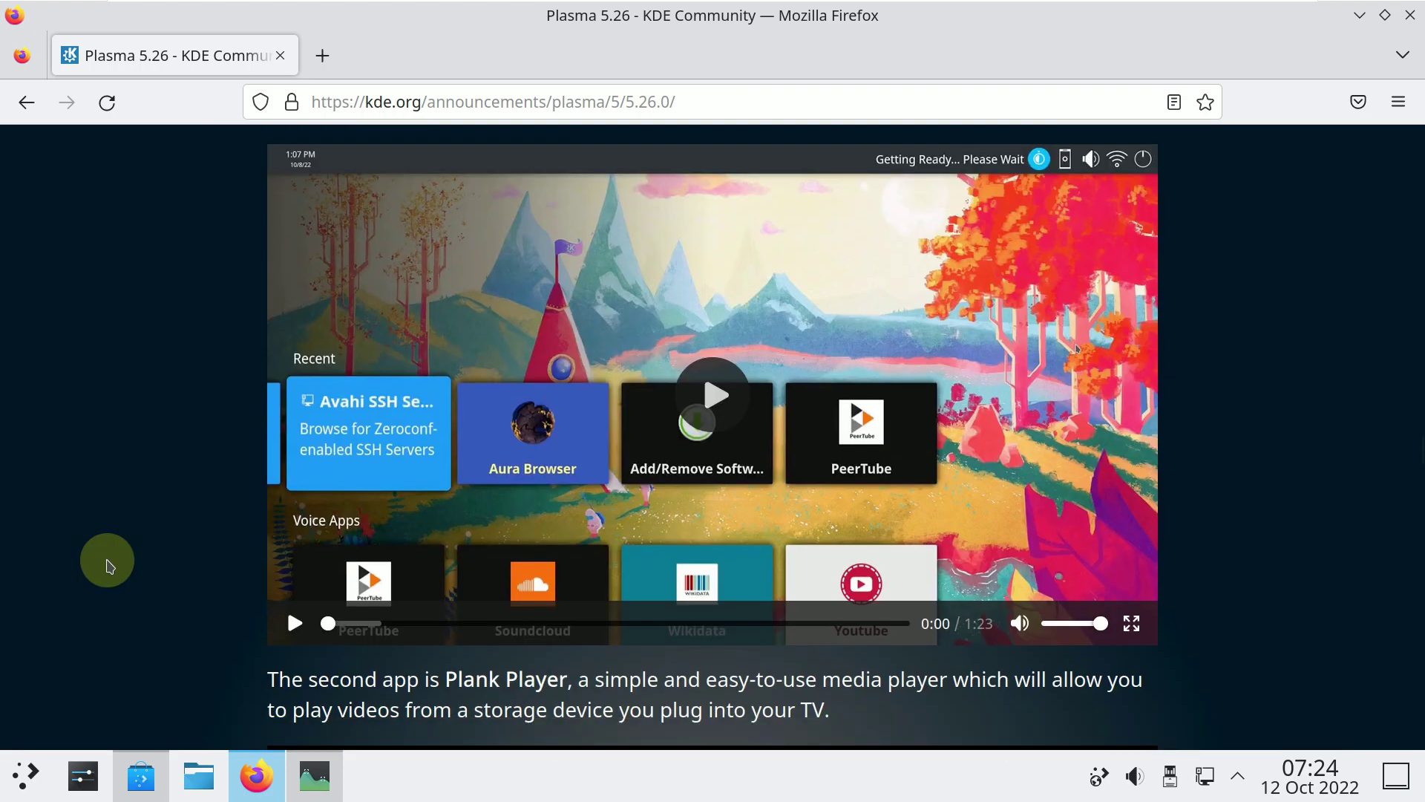
pyautogui.scroll(-18, 108, 565)
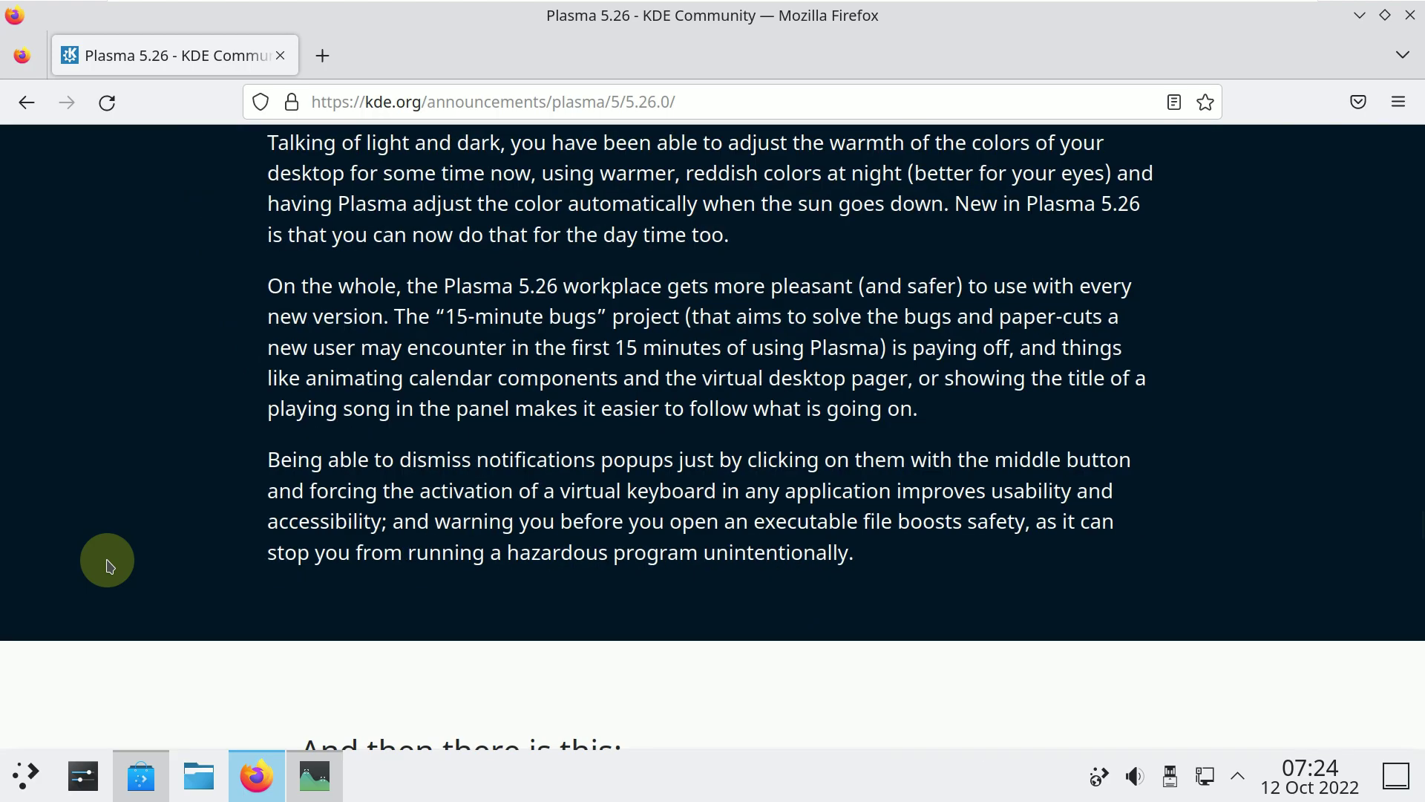
pyautogui.scroll(-14, 107, 566)
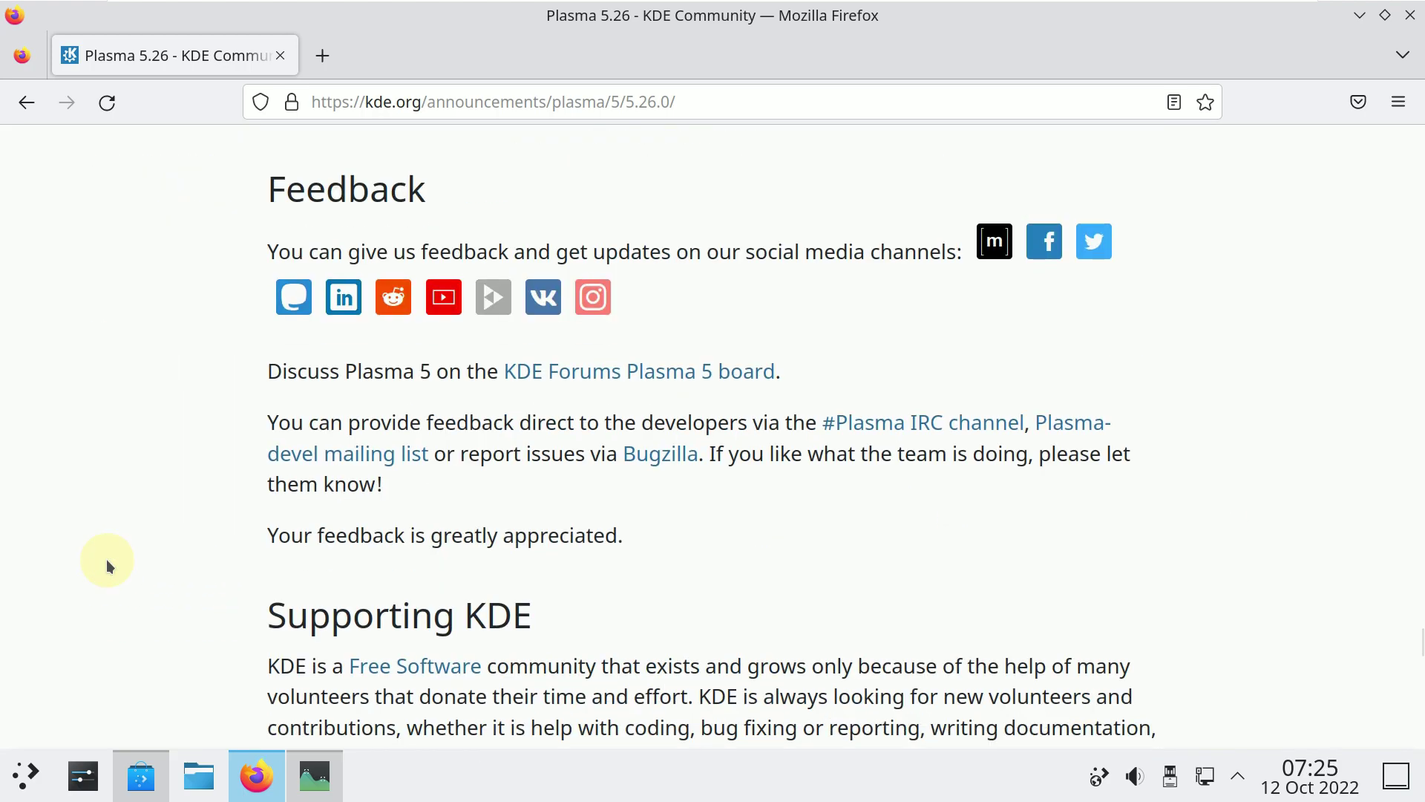
pyautogui.scroll(8, 105, 559)
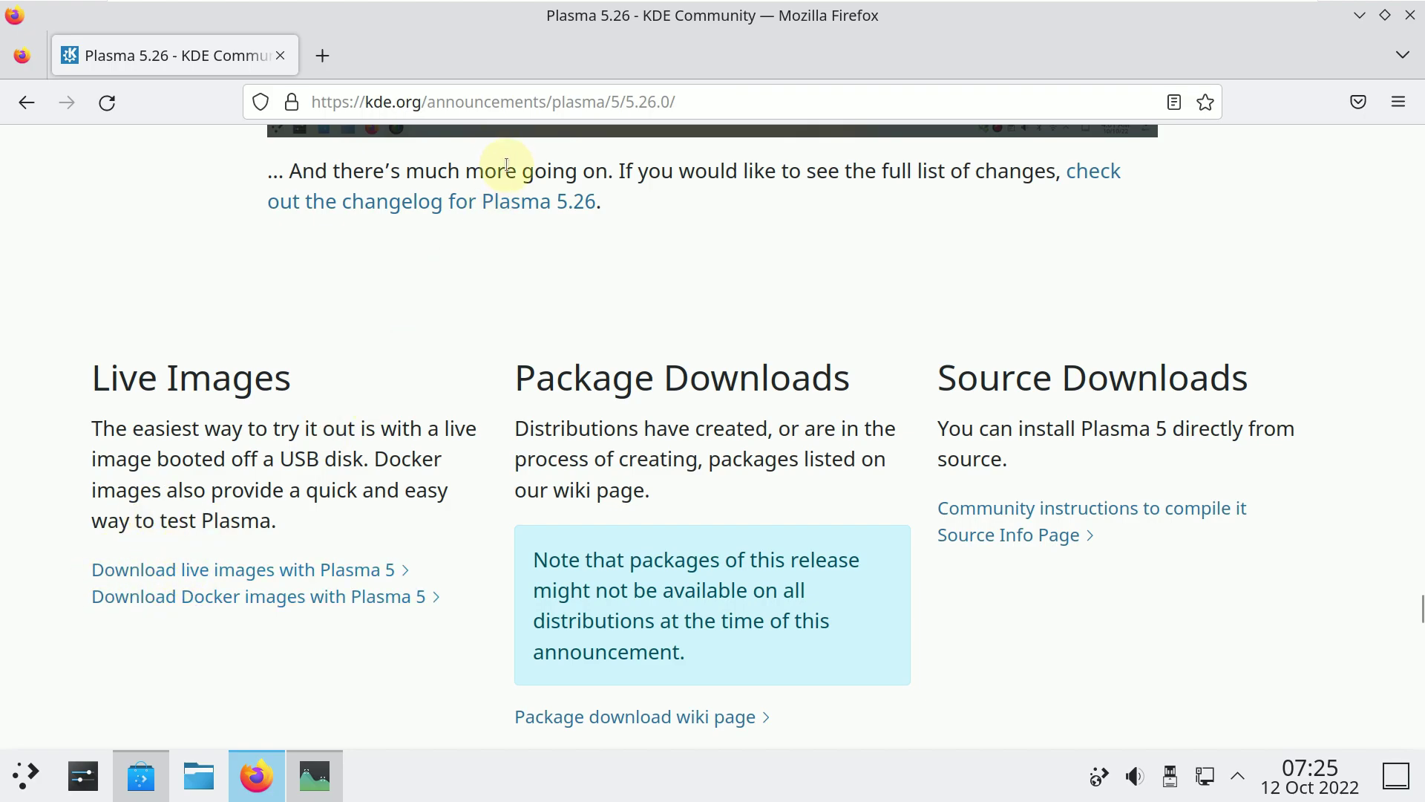
# Go to youtube.com/9to5linux, correcting the misspelled 'youtbe.com' address.
pyautogui.click(511, 107)
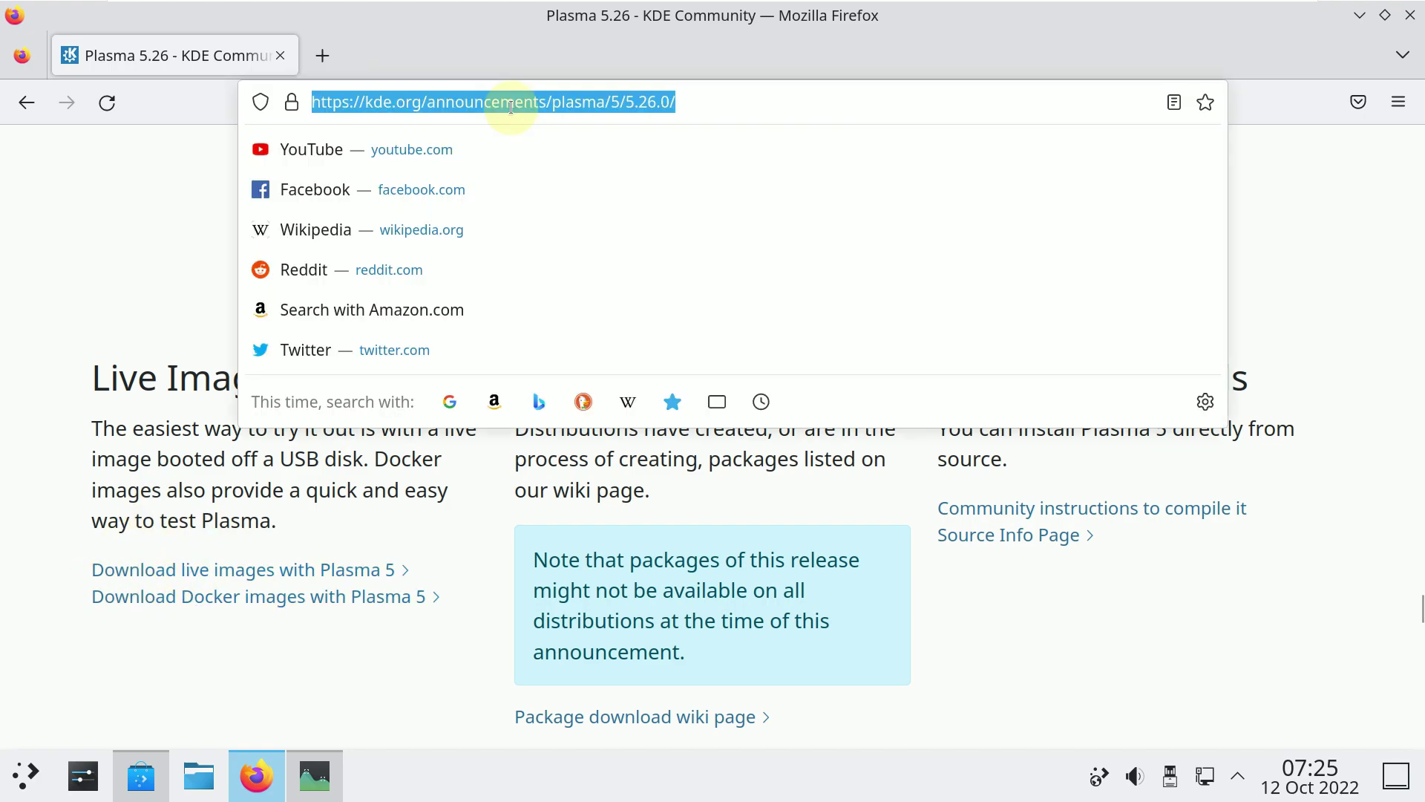
pyautogui.write('you')
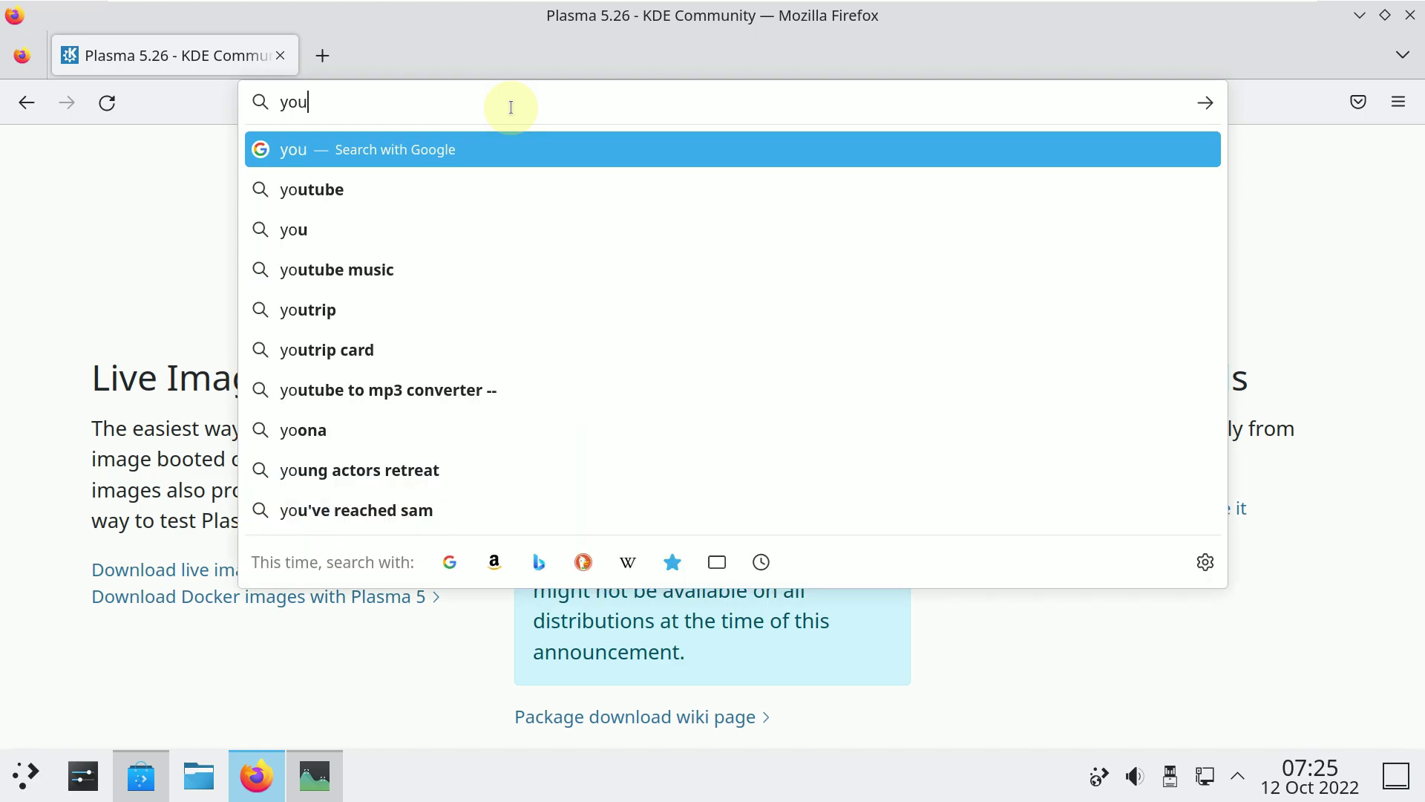
pyautogui.write('tb')
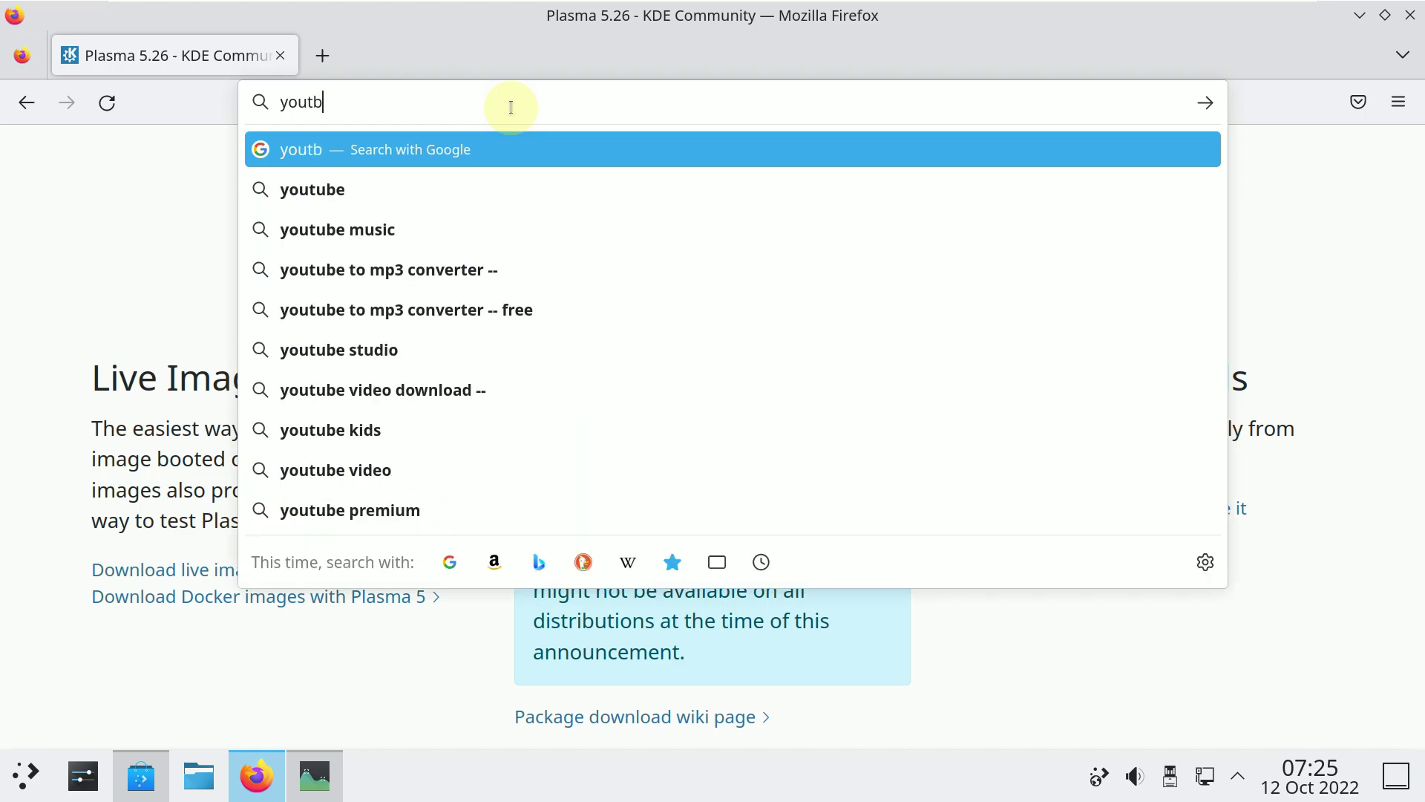
pyautogui.write('e.c')
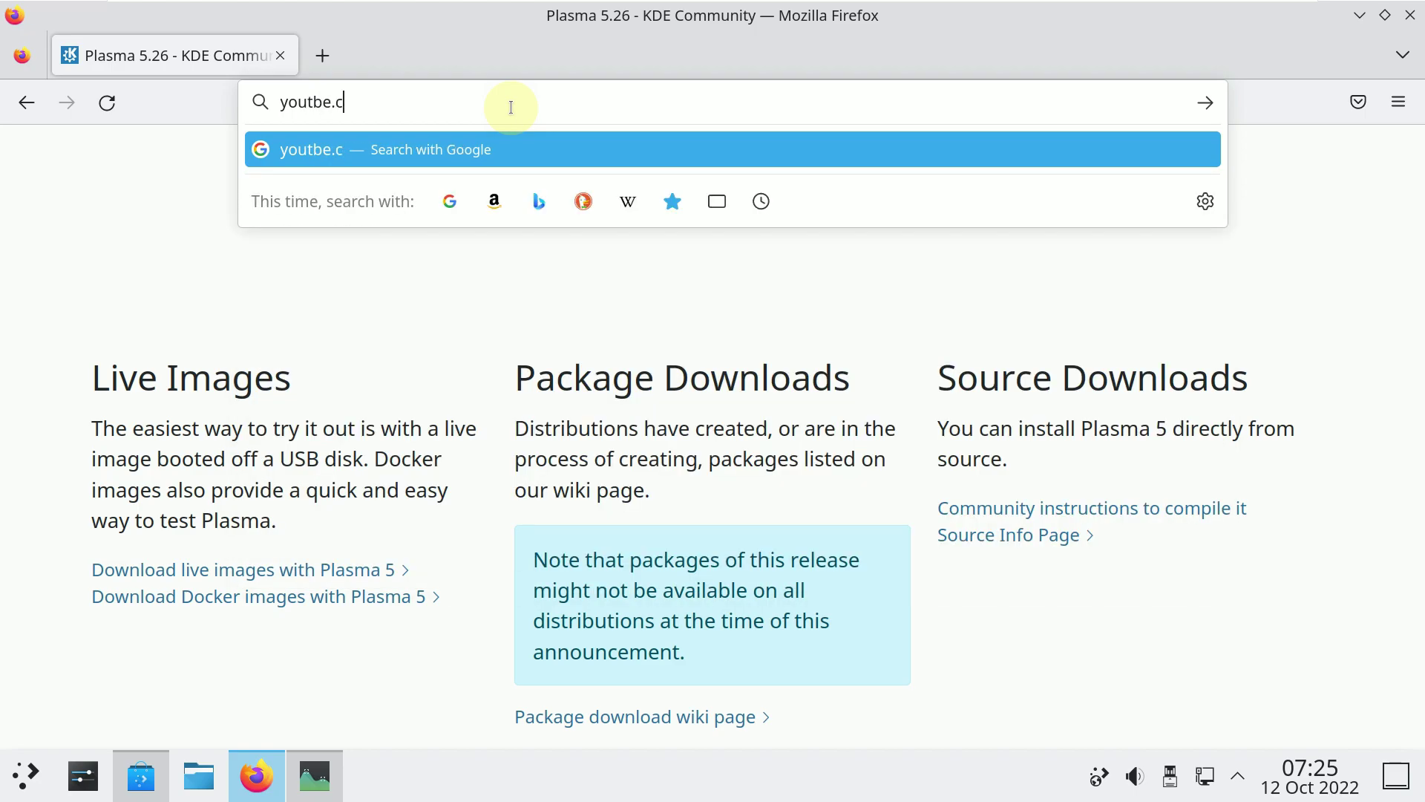
pyautogui.write('om/9')
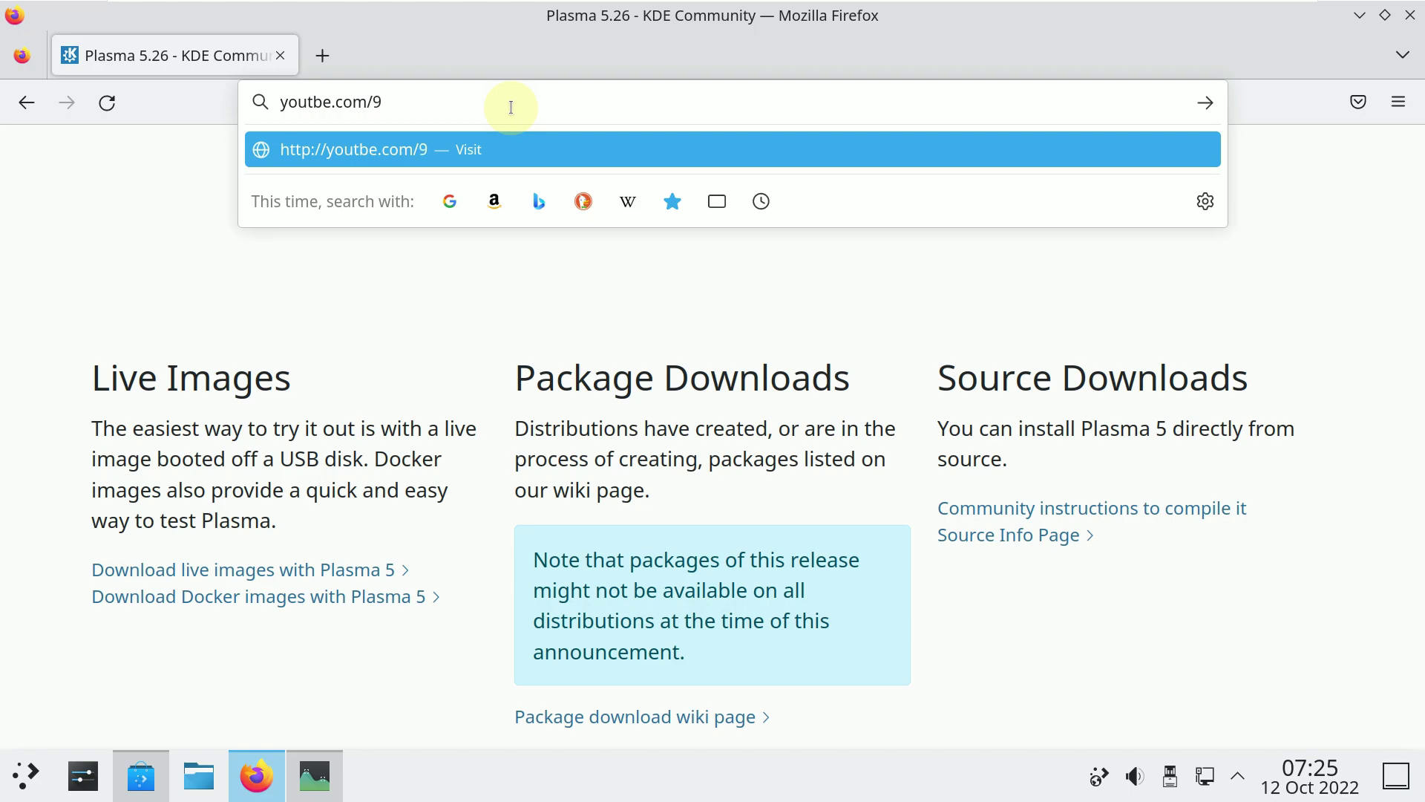
pyautogui.write('to5linux')
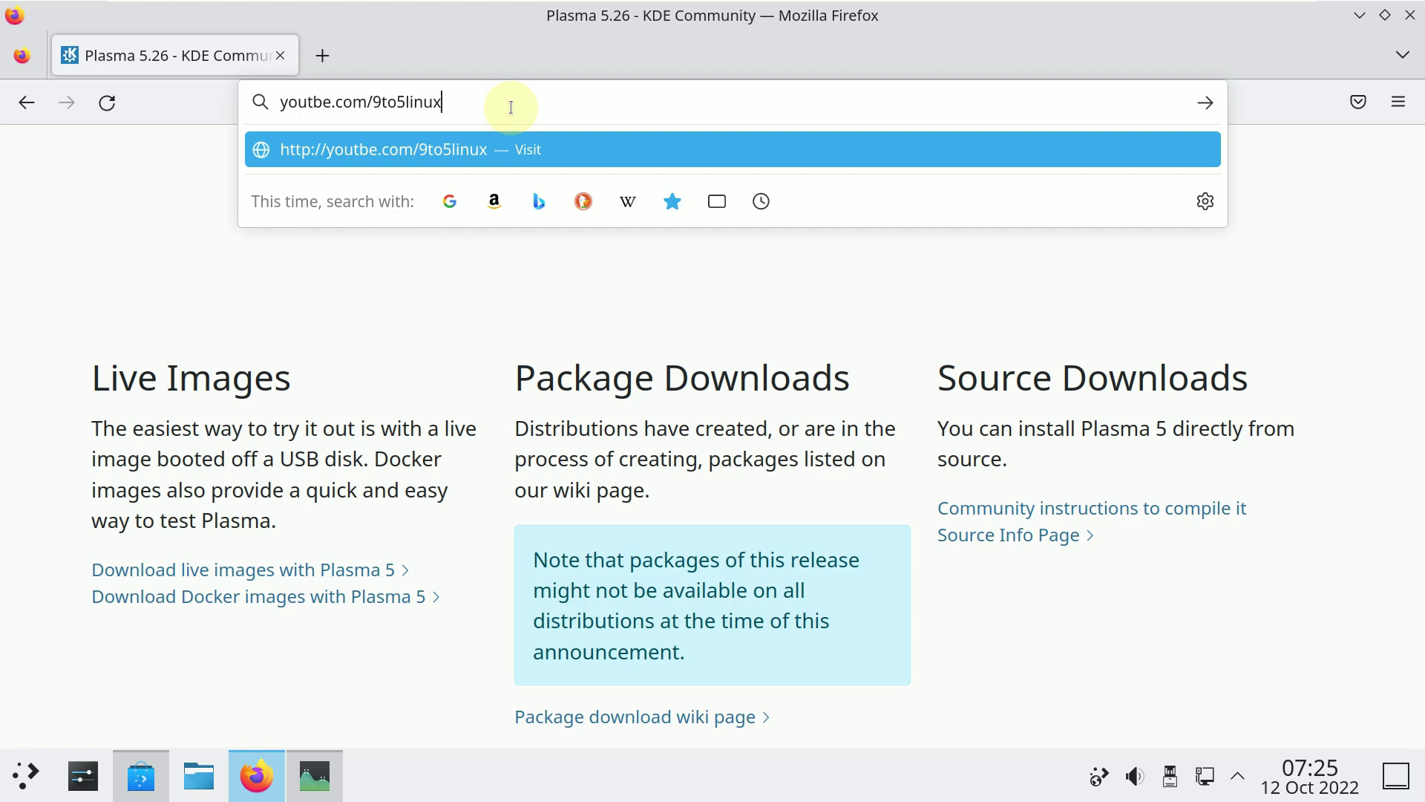
pyautogui.press('Return')
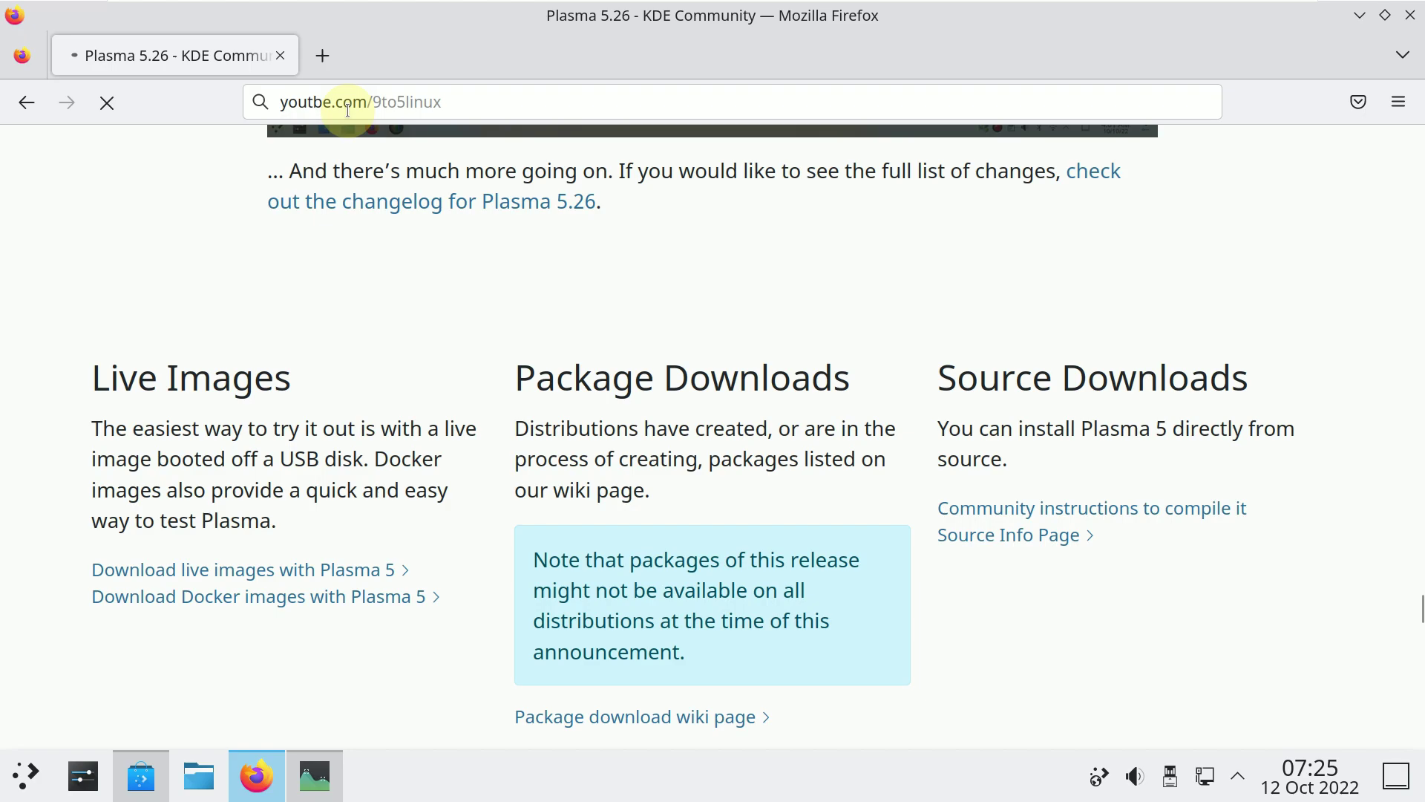
pyautogui.click(316, 104)
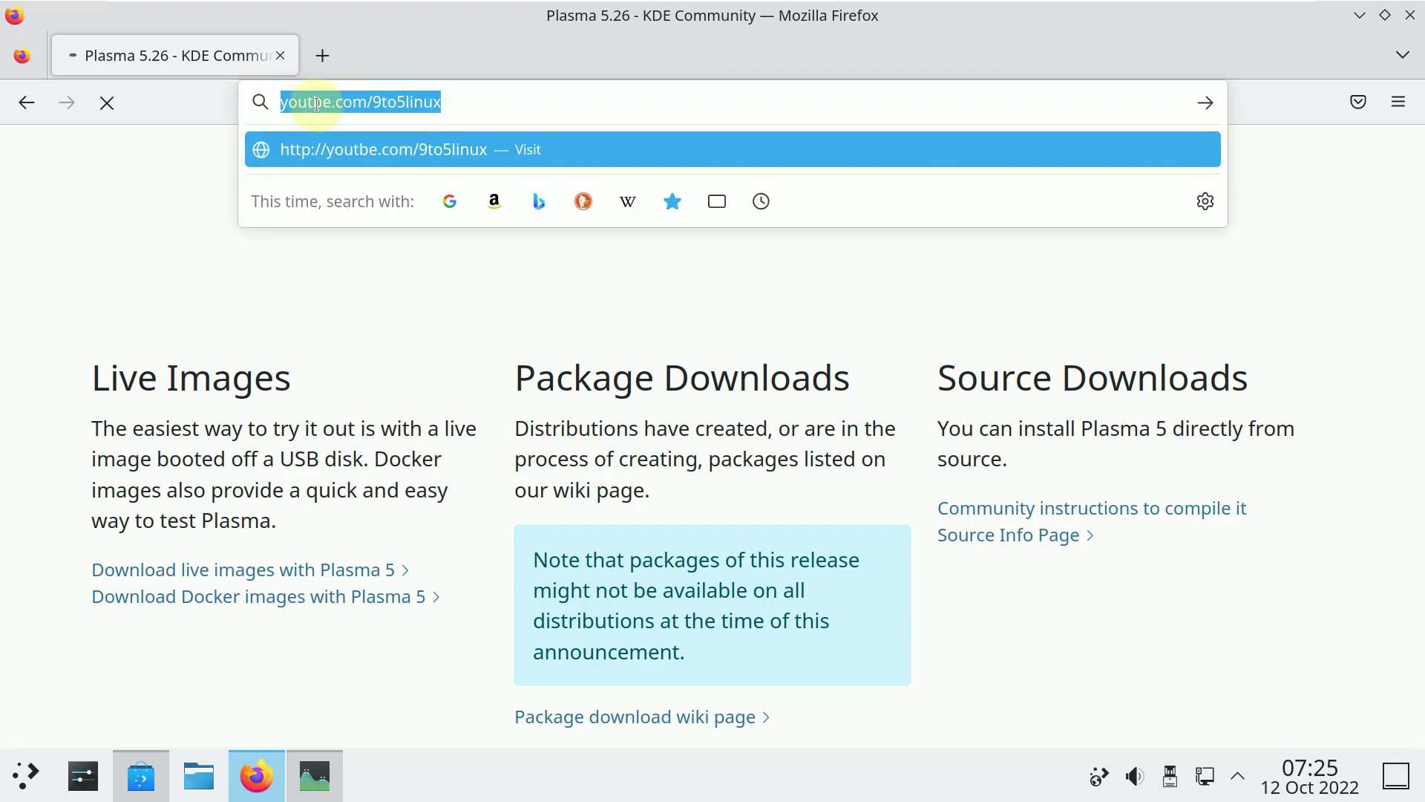
pyautogui.click(315, 103)
pyautogui.write('u')
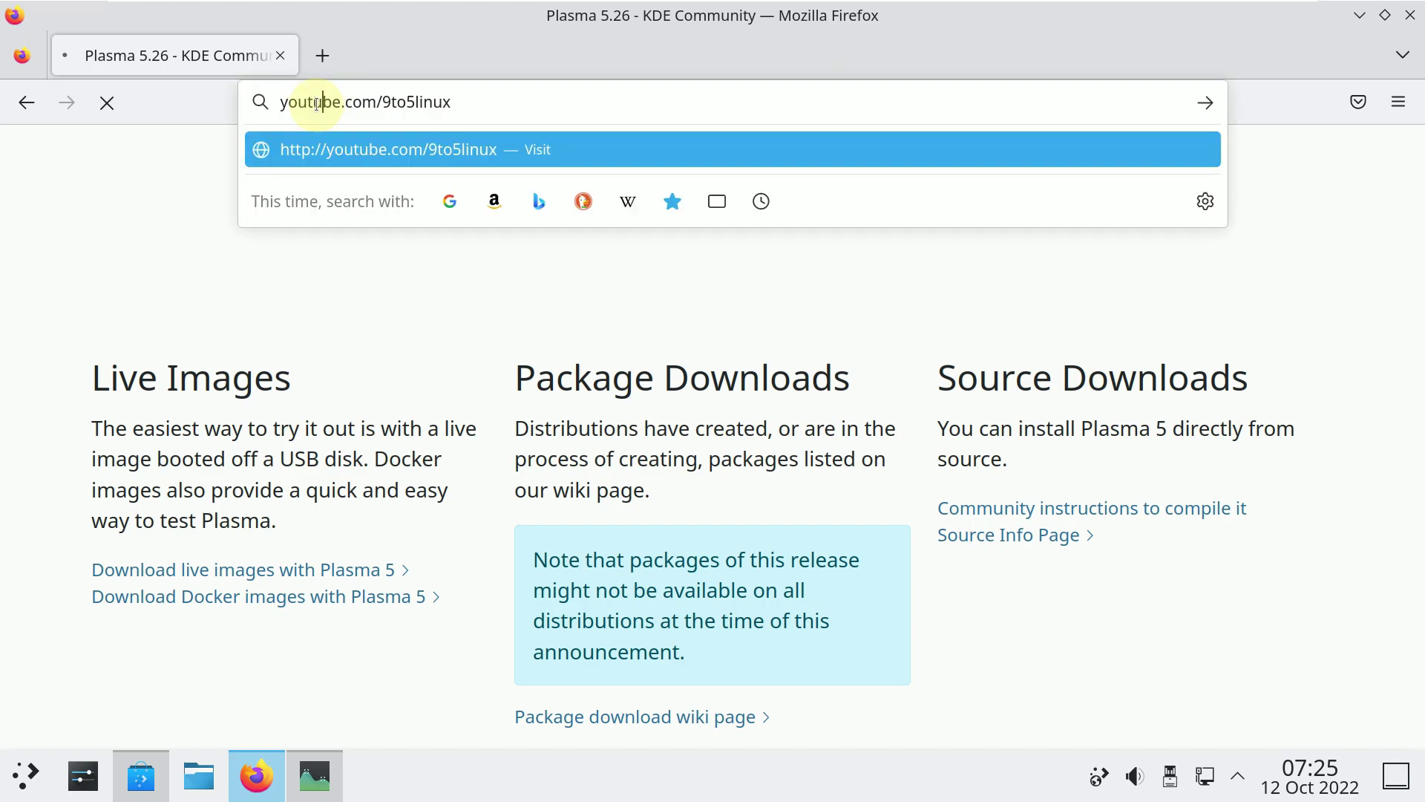
pyautogui.press('Return')
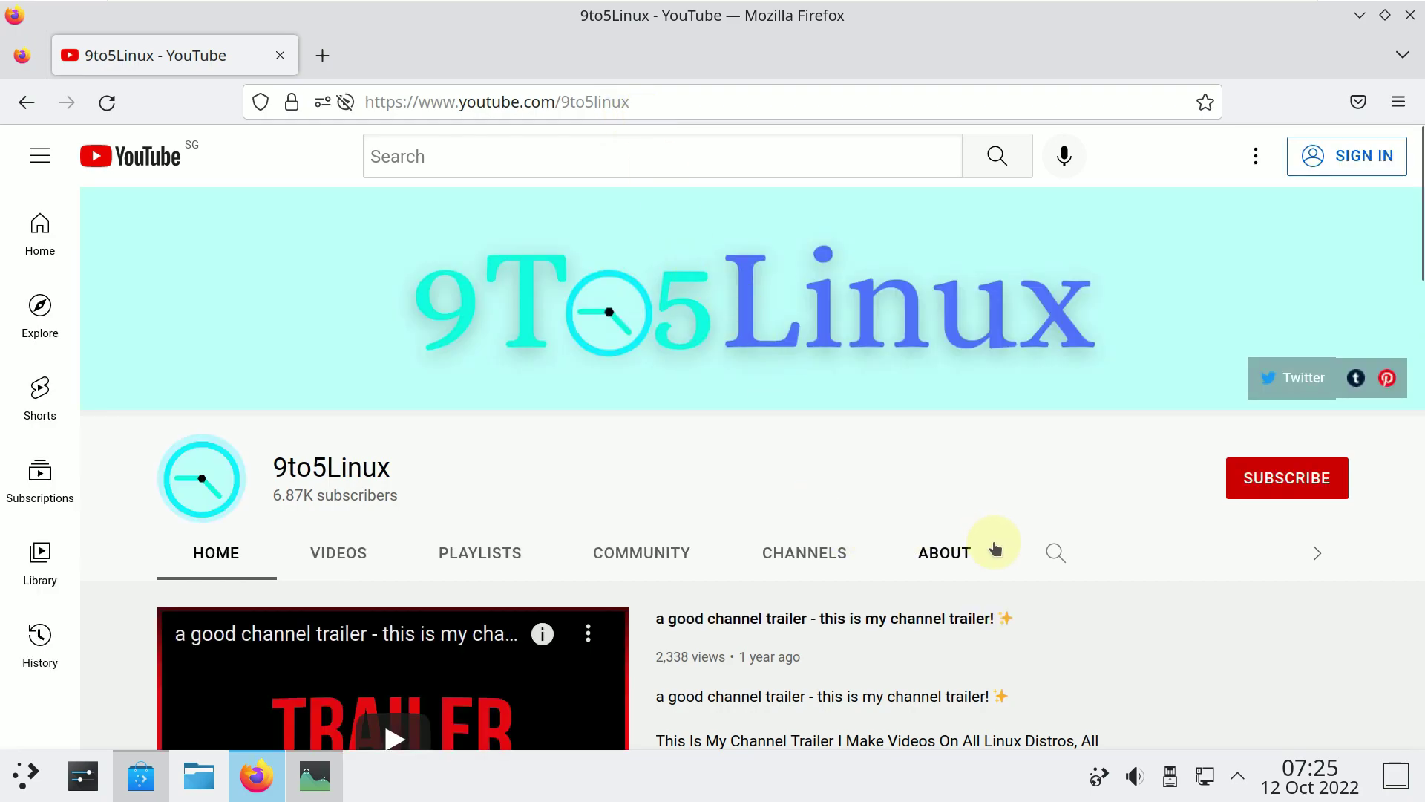
# Search the 9to5Linux channel for 'kde plasma 5.26', scan the results, then open its About tab.
pyautogui.click(1057, 553)
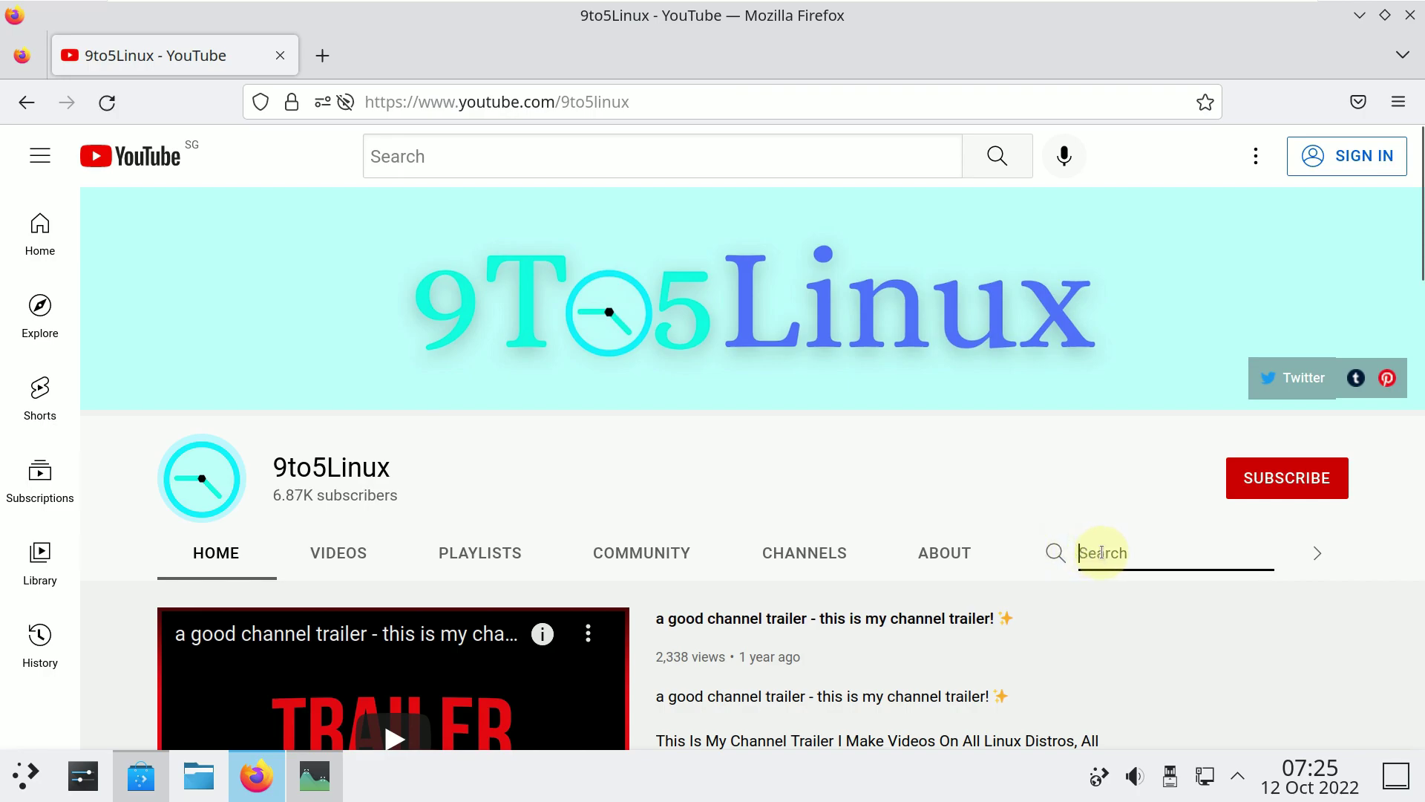
pyautogui.write('kde plasma 5..26')
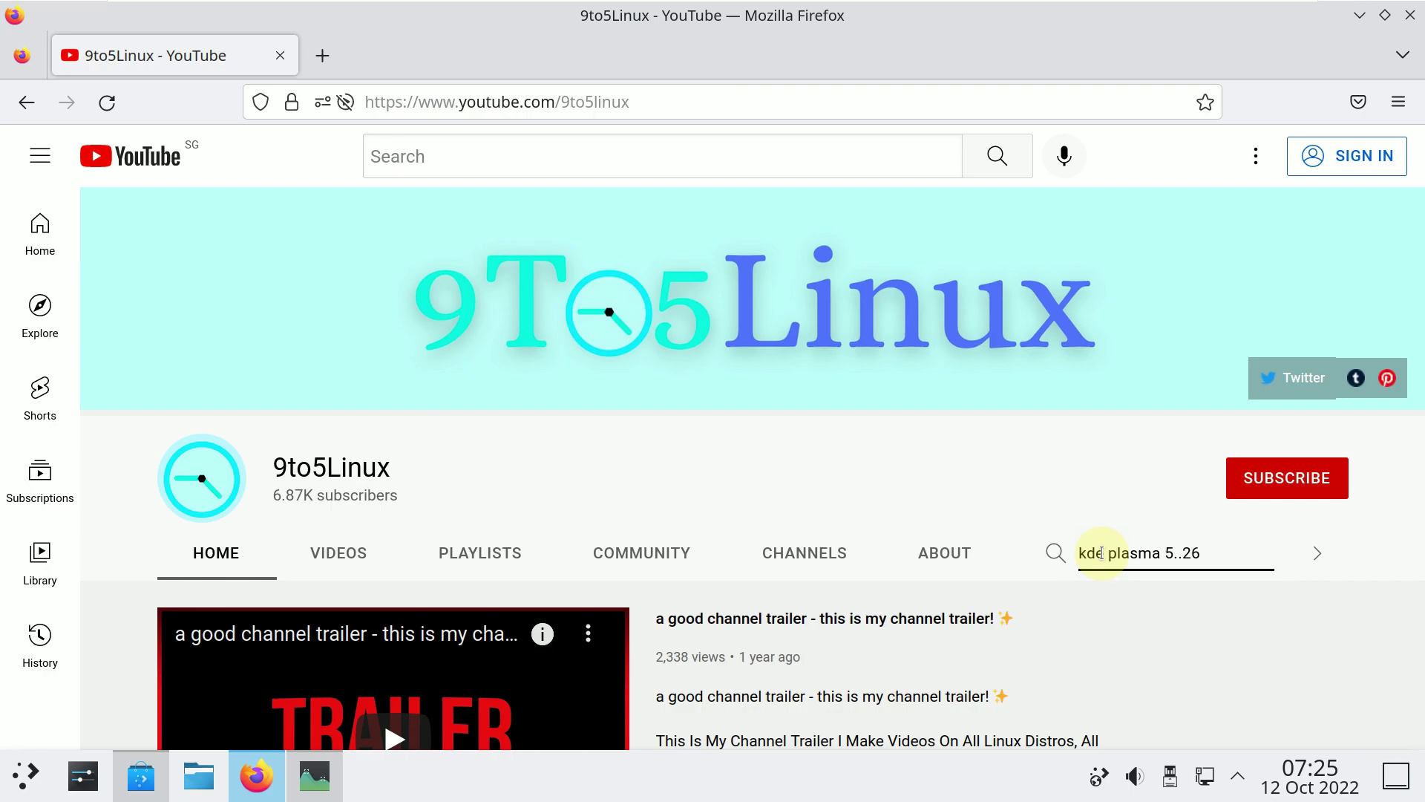
pyautogui.press('Return')
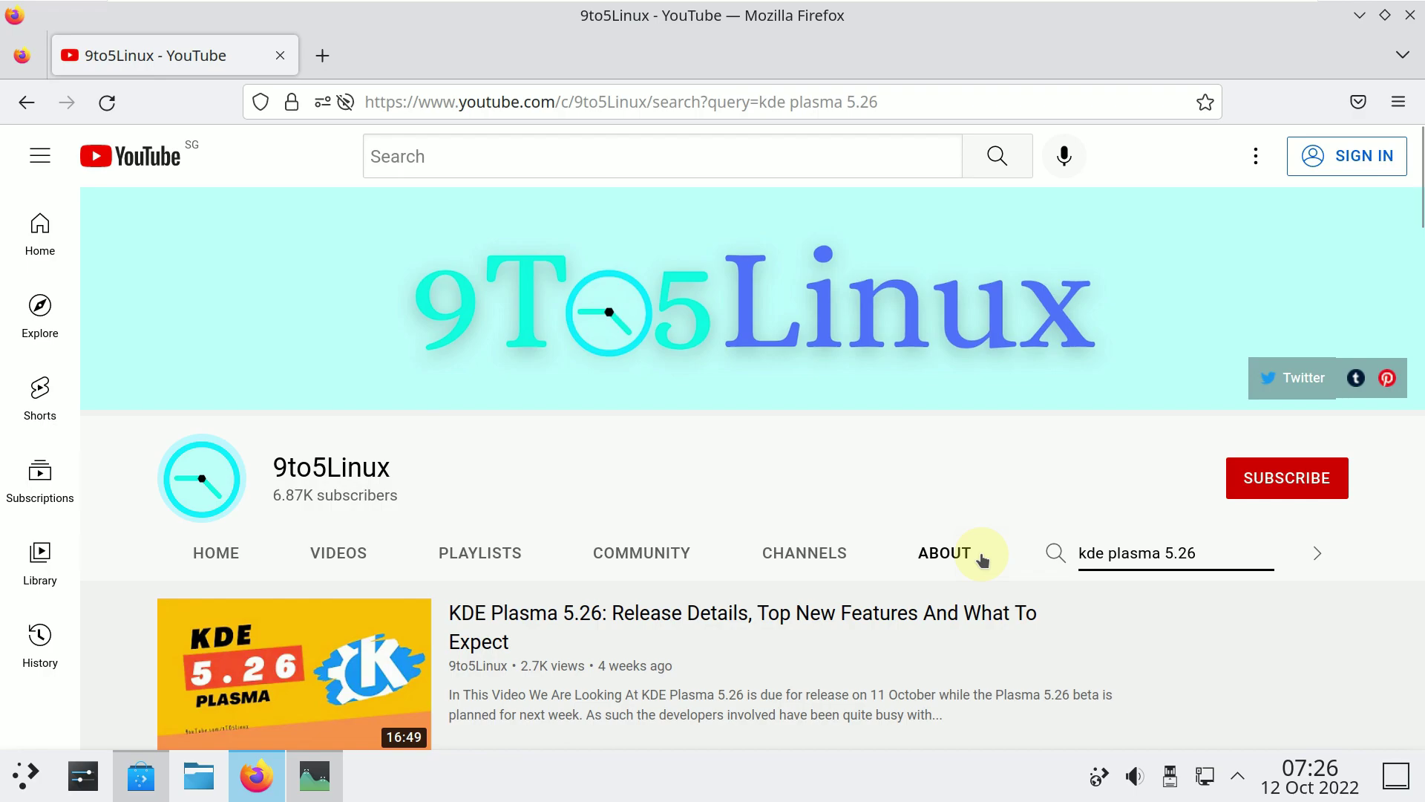
pyautogui.scroll(-2, 981, 558)
pyautogui.scroll(-2, 981, 557)
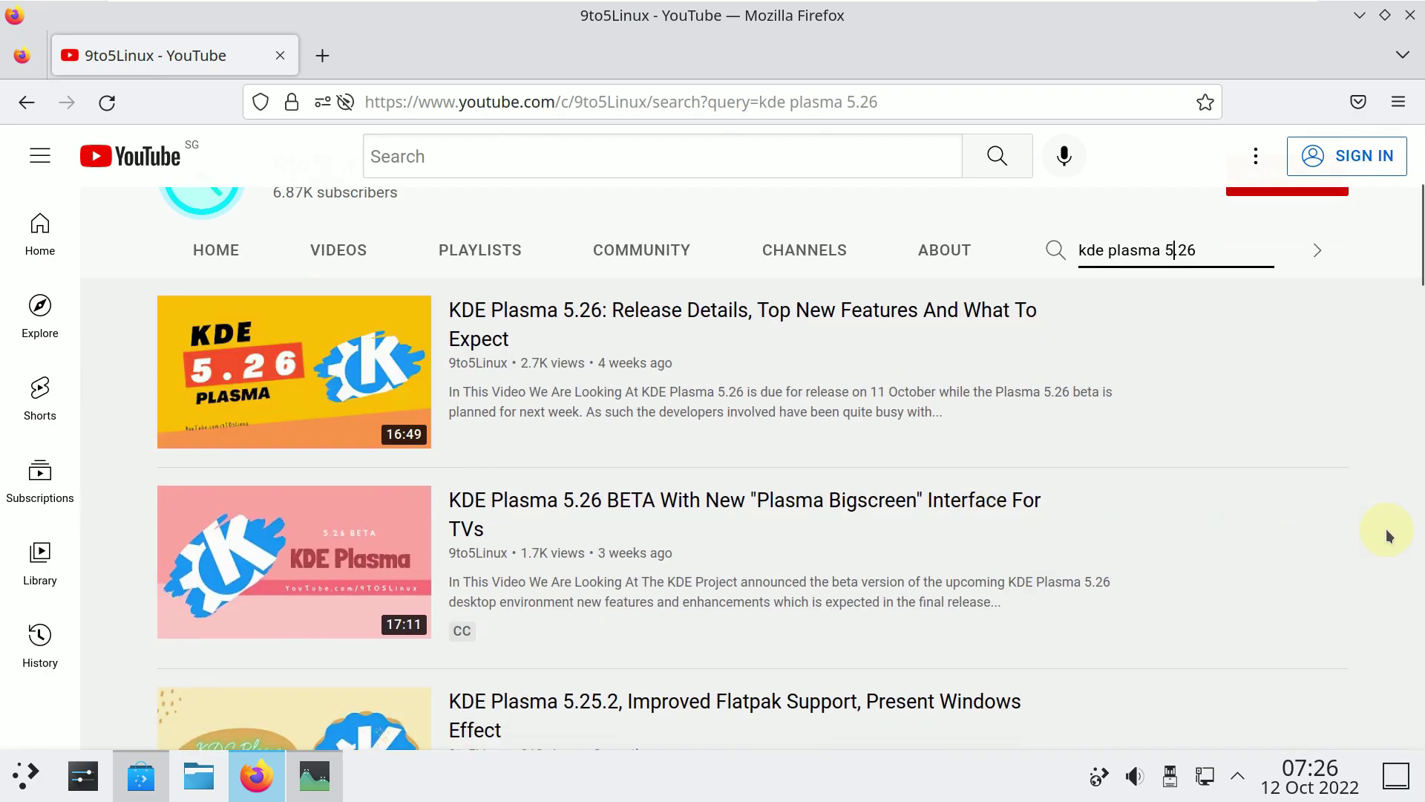
pyautogui.scroll(-6, 1356, 527)
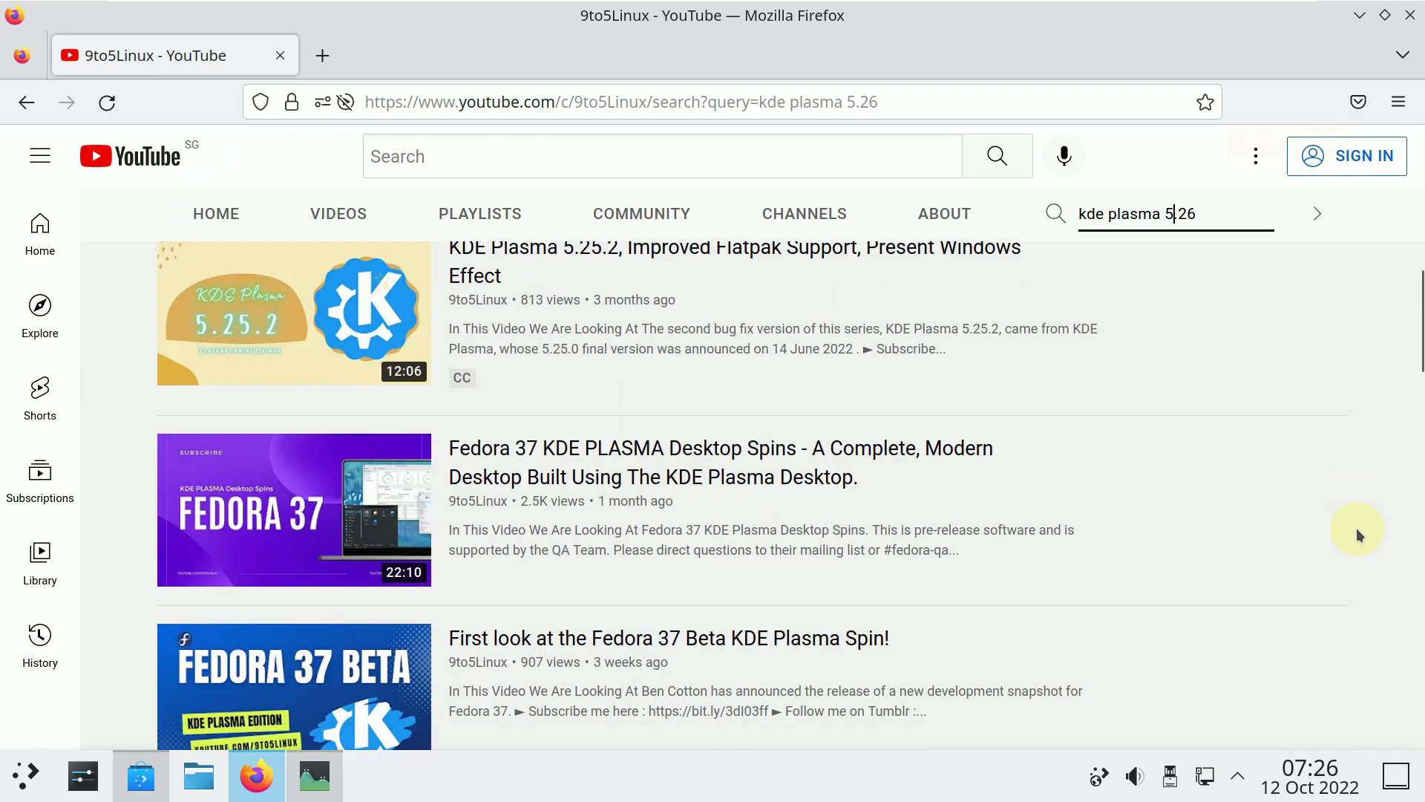
pyautogui.scroll(10, 1356, 527)
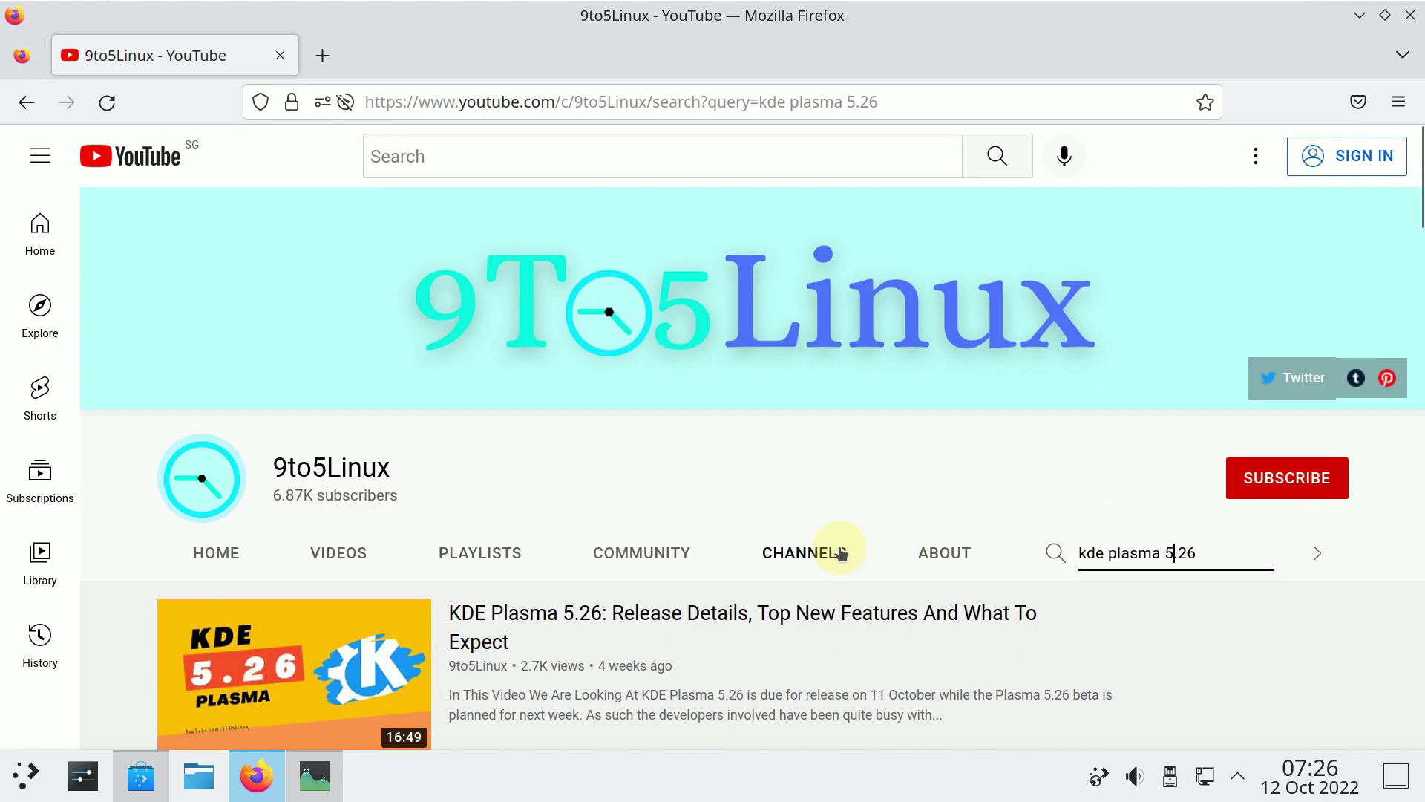
pyautogui.click(929, 552)
pyautogui.scroll(-4, 853, 541)
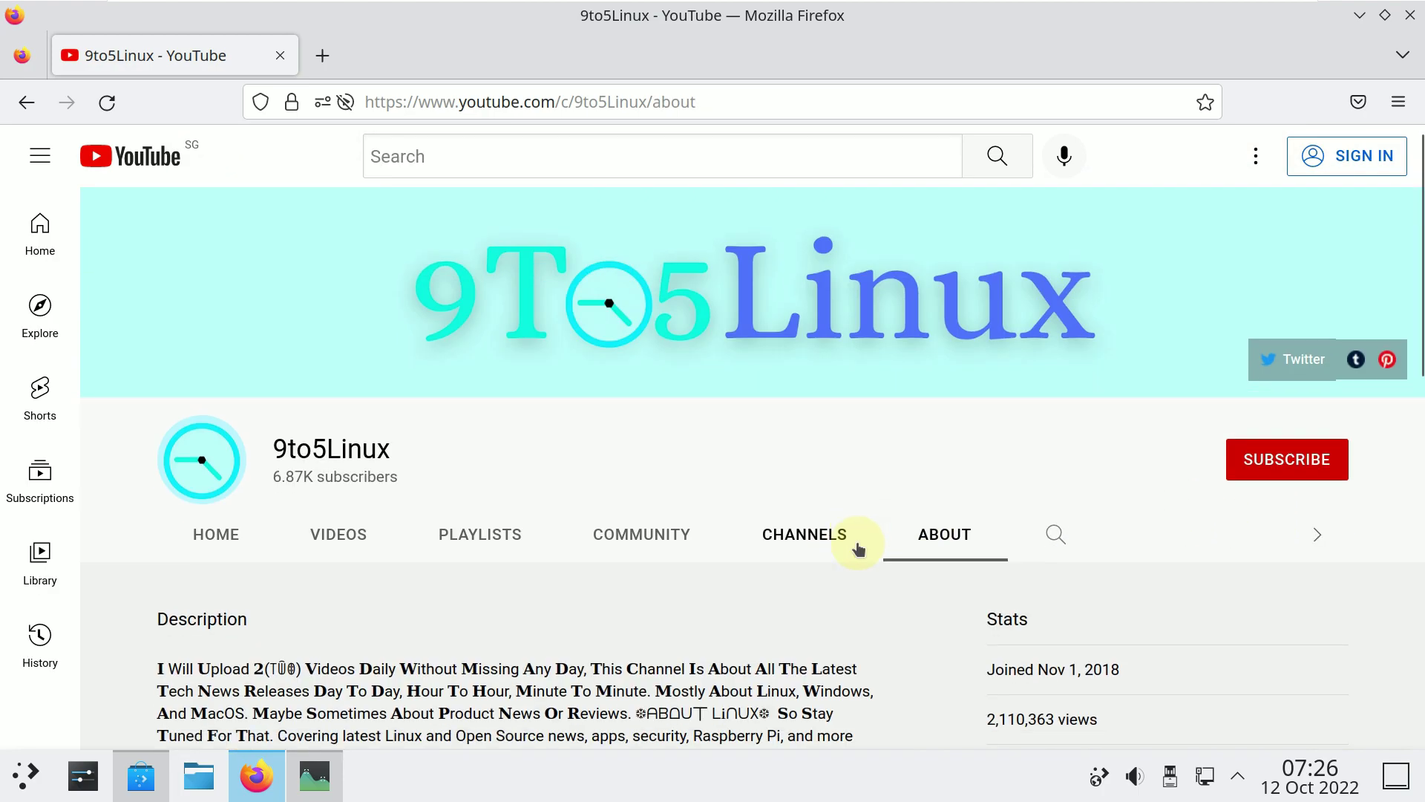
pyautogui.moveTo(586, 383); pyautogui.dragTo(157, 384)
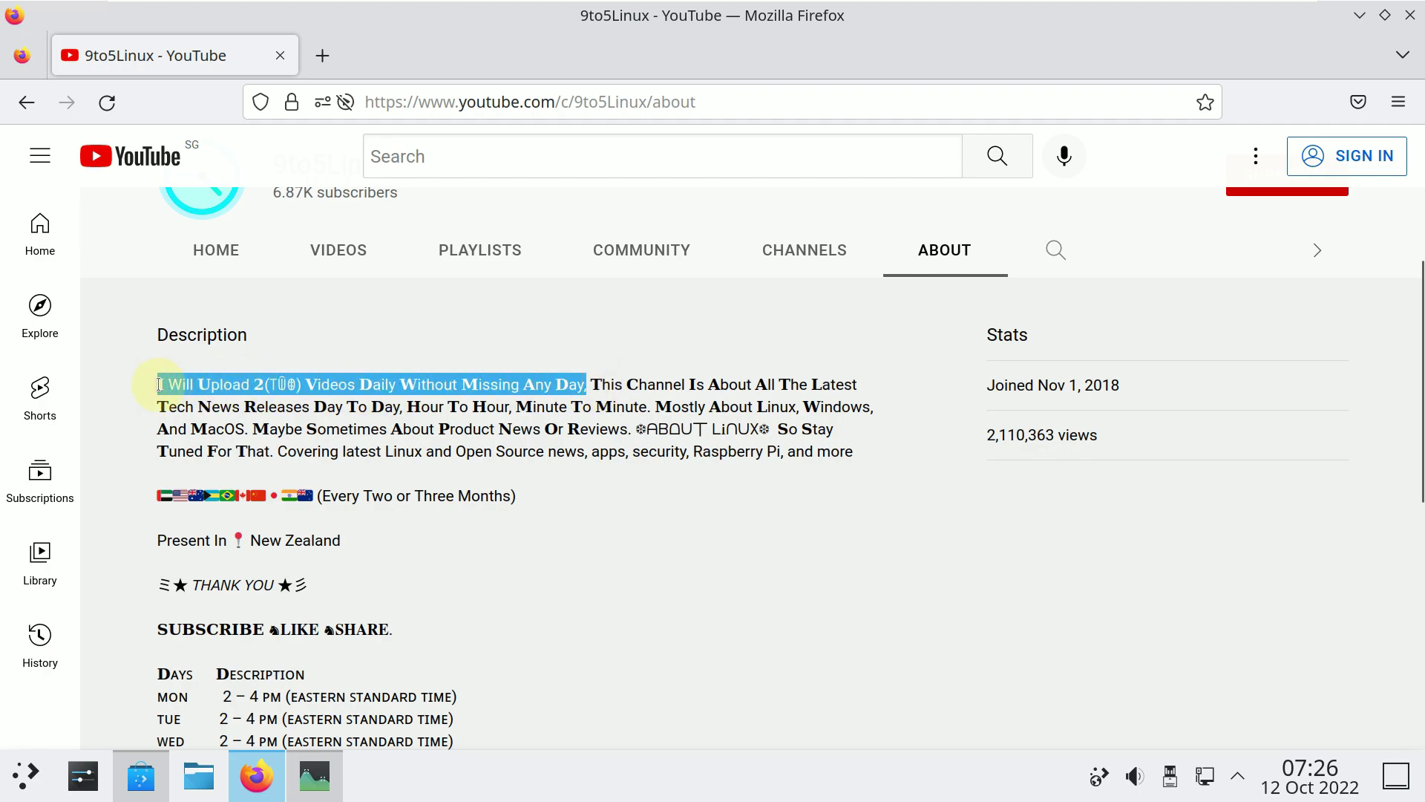
pyautogui.scroll(2, 466, 510)
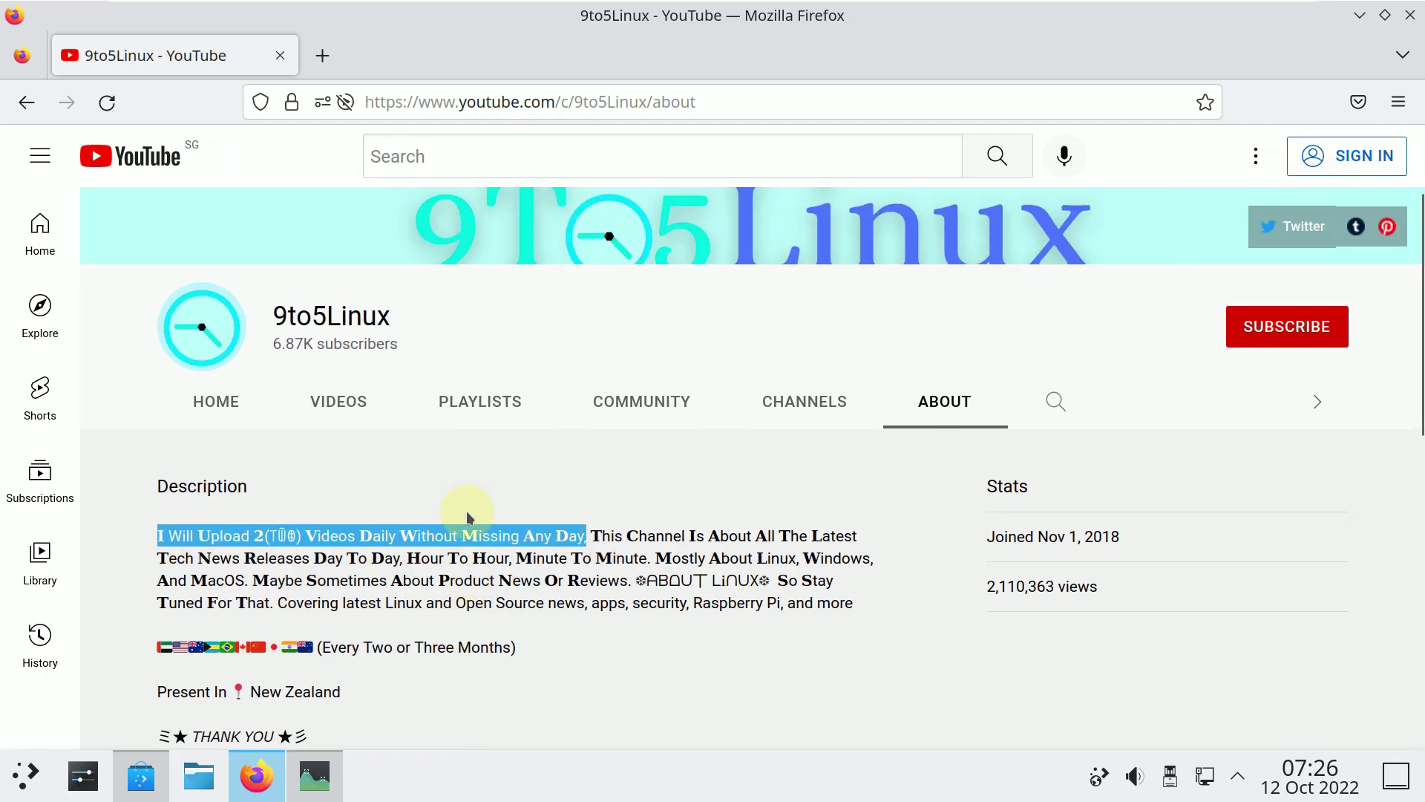
pyautogui.scroll(-4, 445, 508)
pyautogui.moveTo(161, 479); pyautogui.dragTo(469, 714)
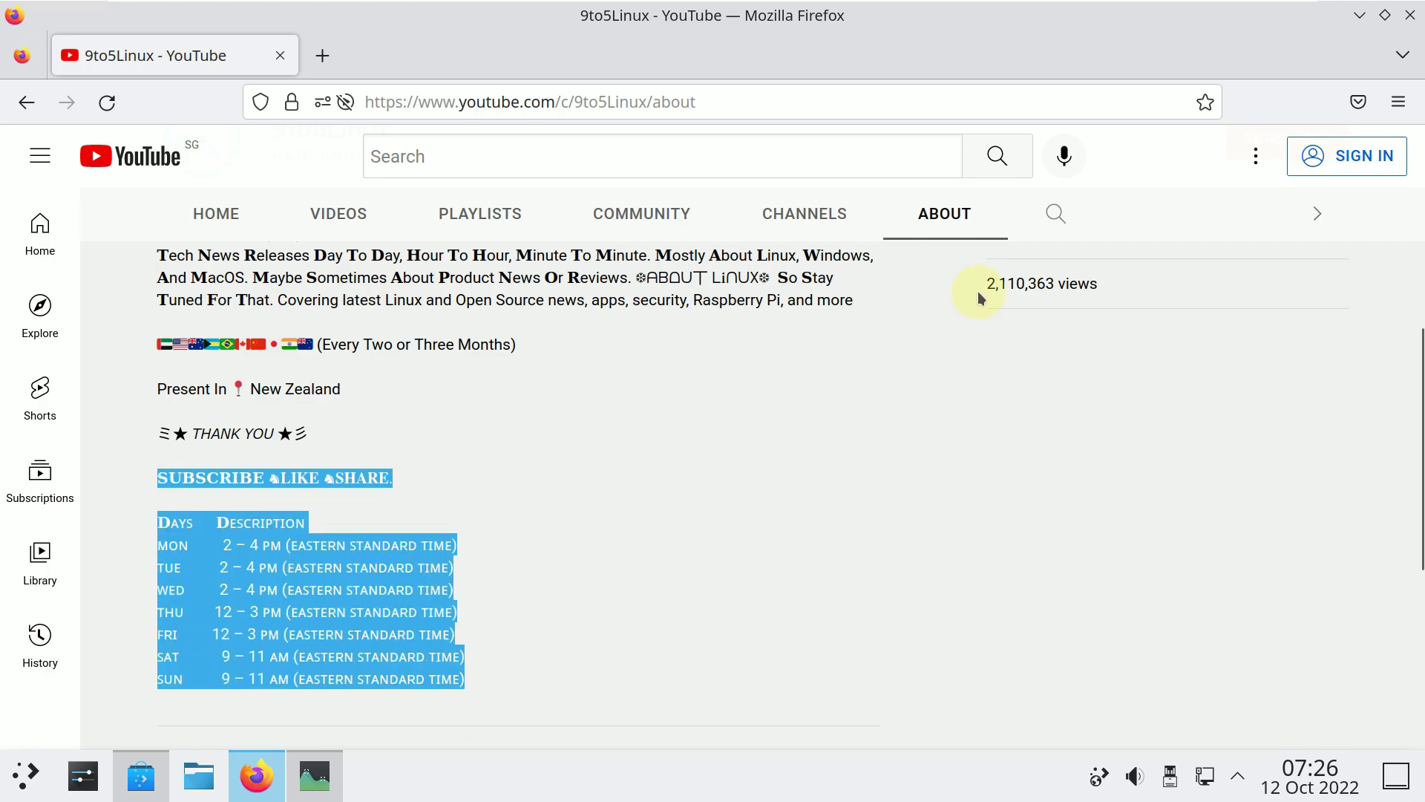
pyautogui.scroll(5, 968, 359)
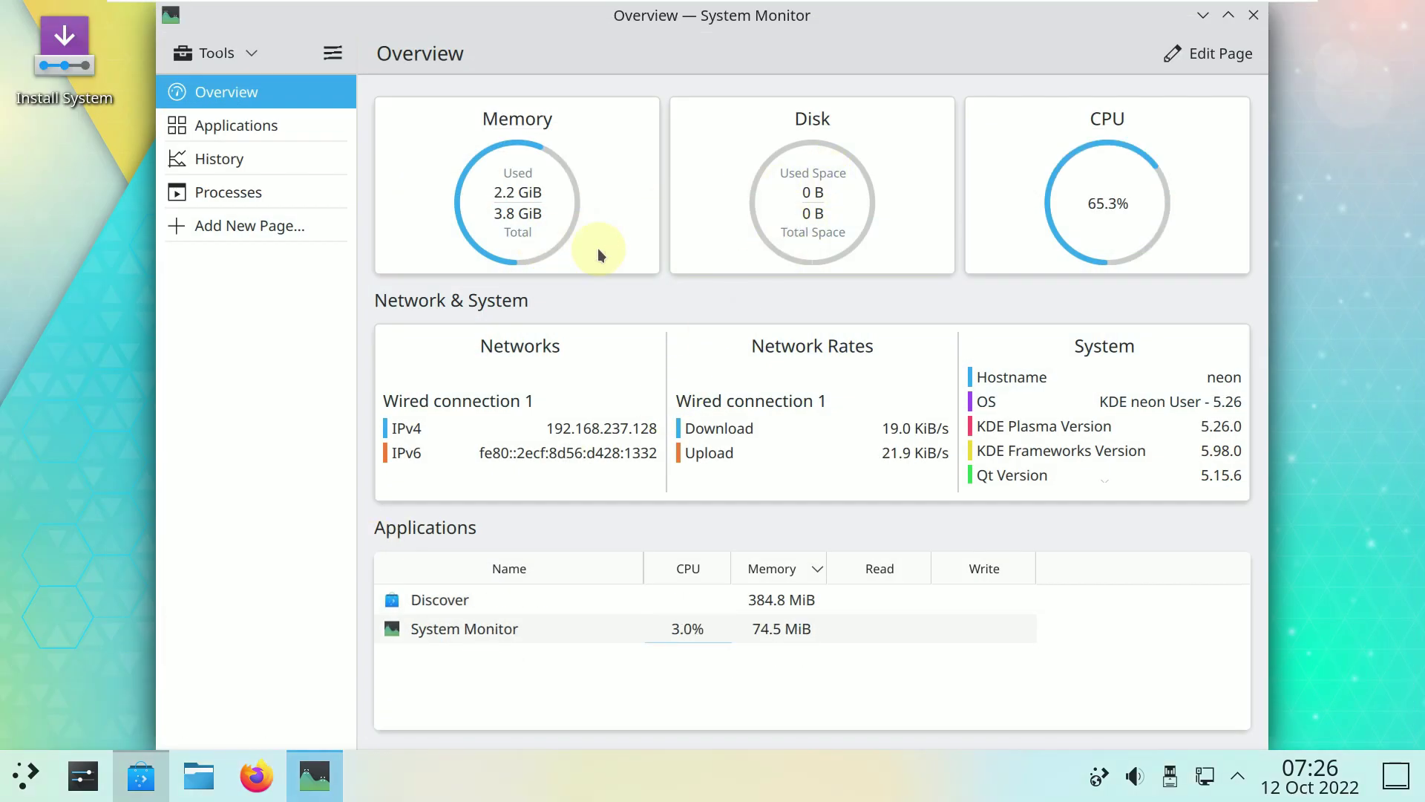
# Maximize System Monitor and look through its Applications, History and Processes pages.
pyautogui.click(1224, 21)
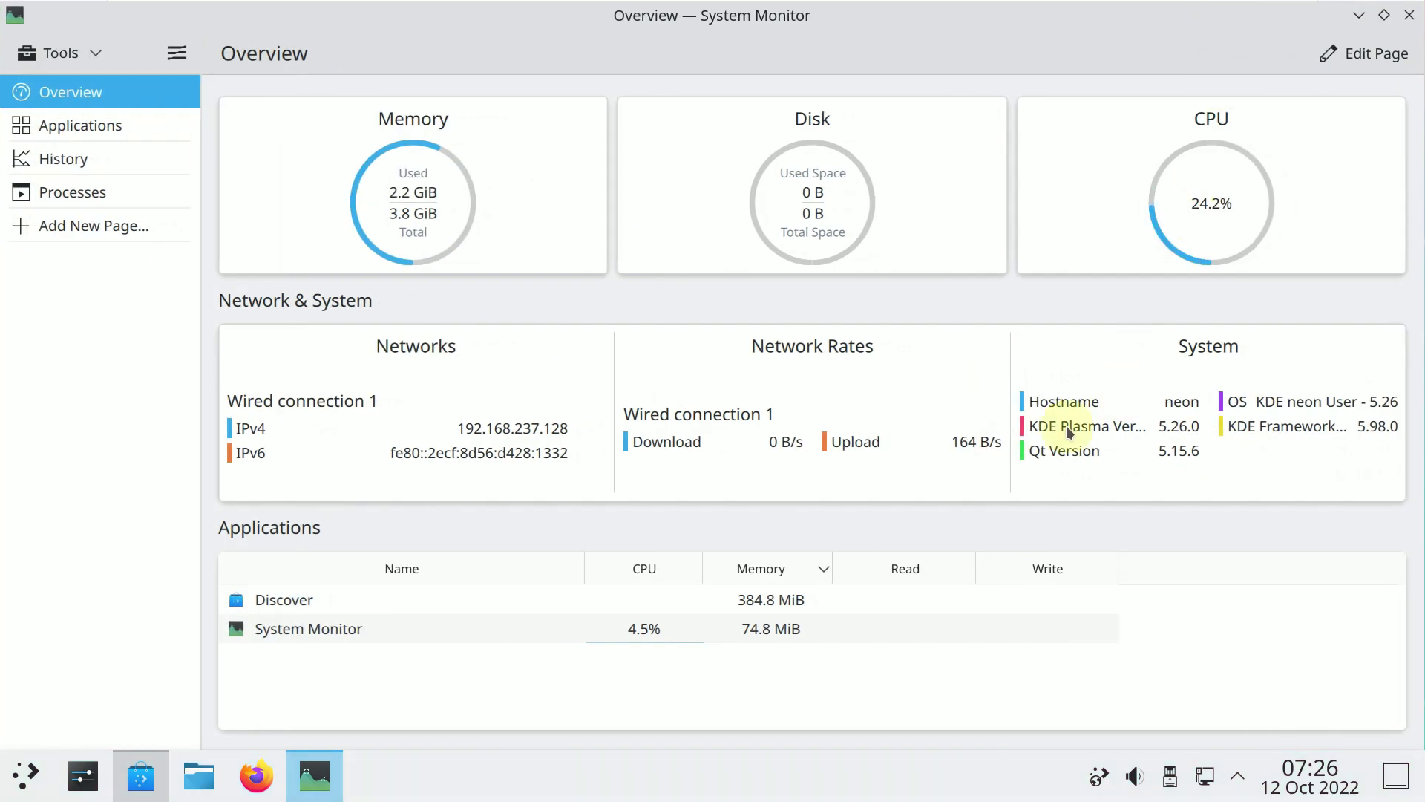
pyautogui.click(73, 132)
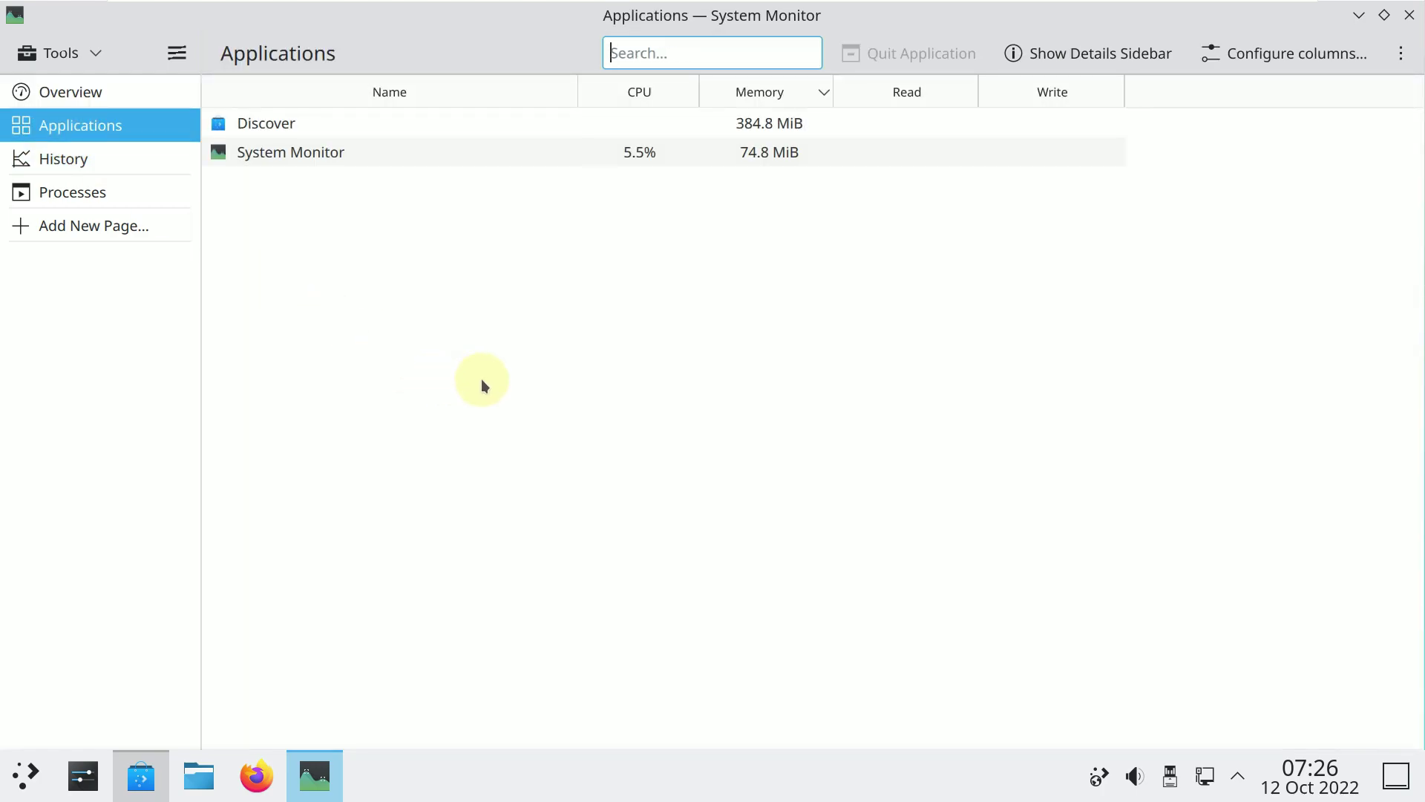
pyautogui.click(138, 171)
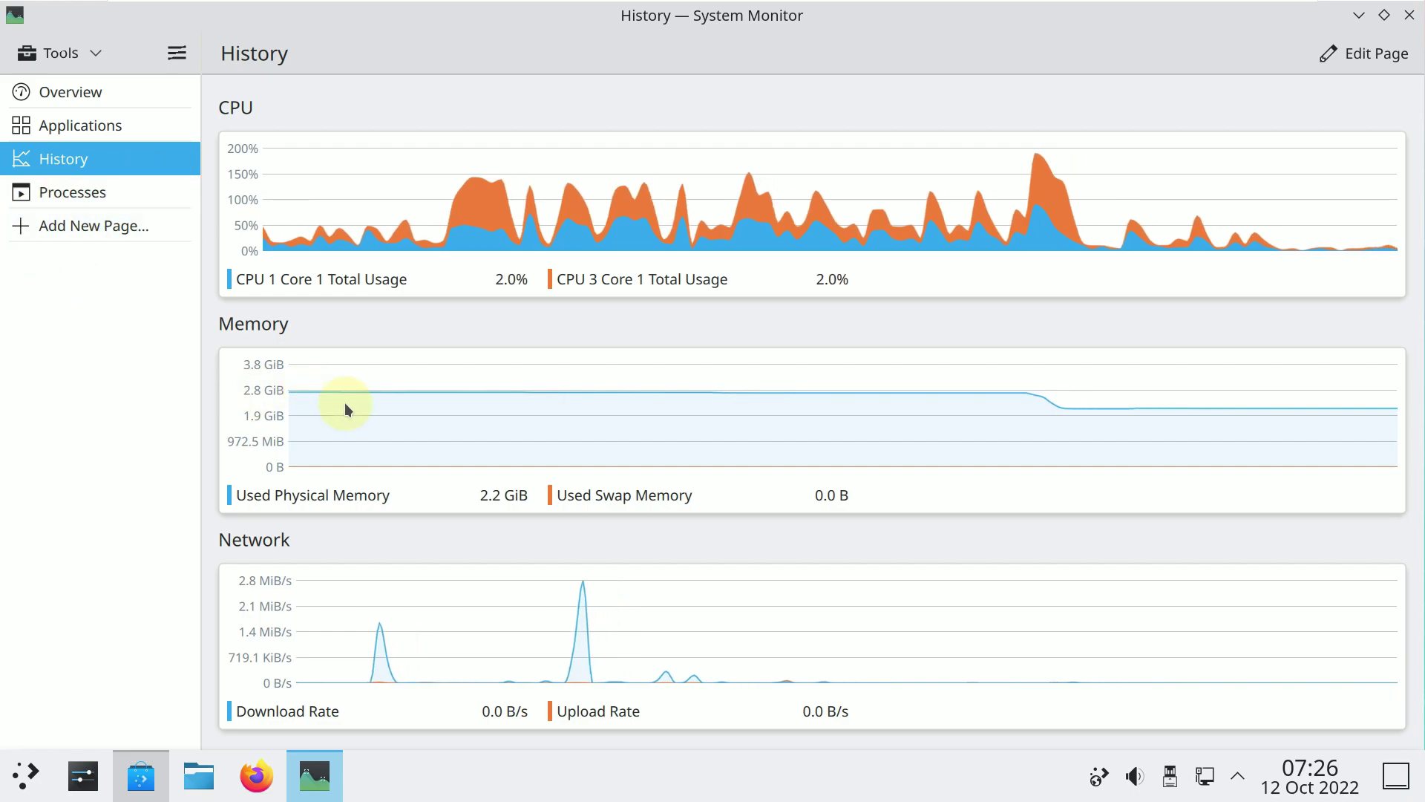
pyautogui.click(150, 203)
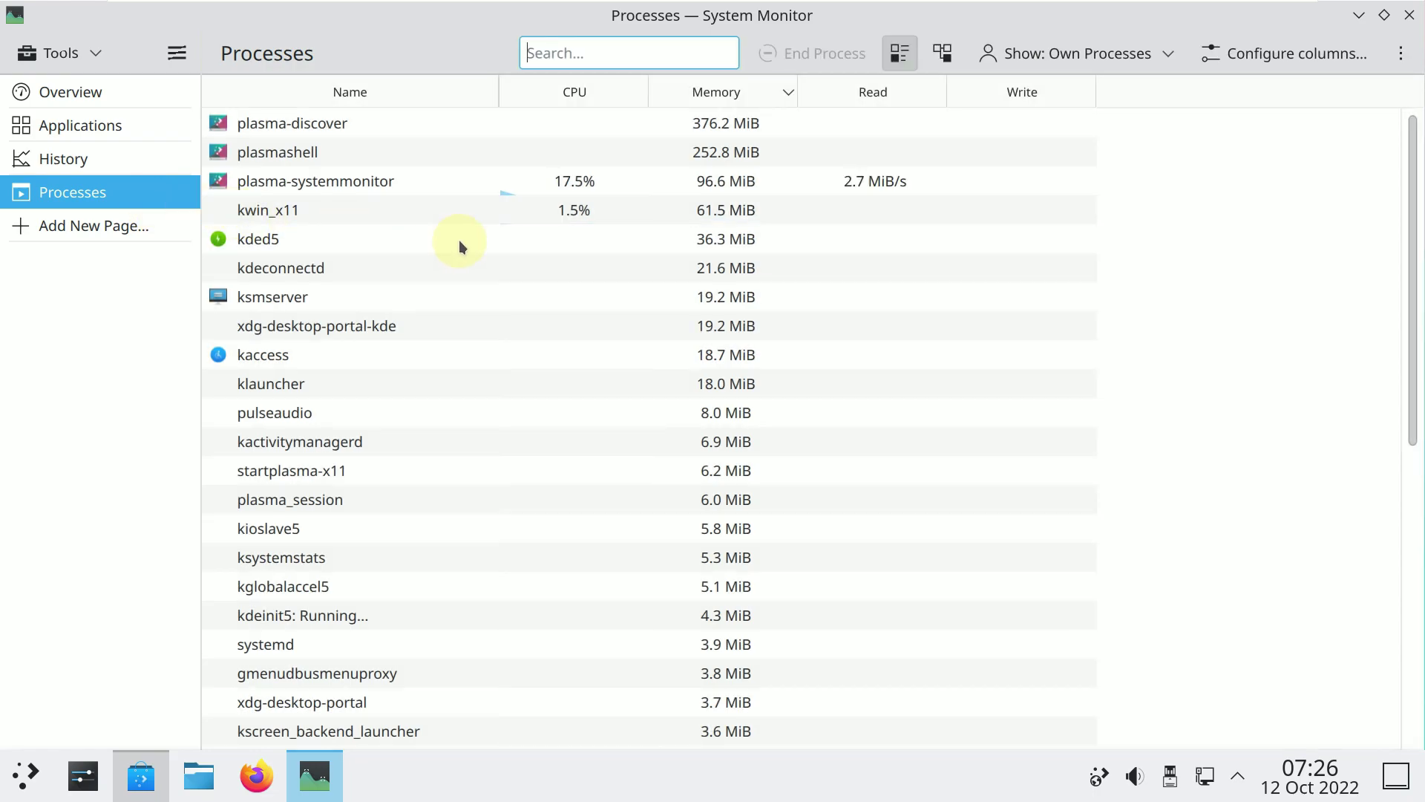
pyautogui.scroll(-7, 458, 239)
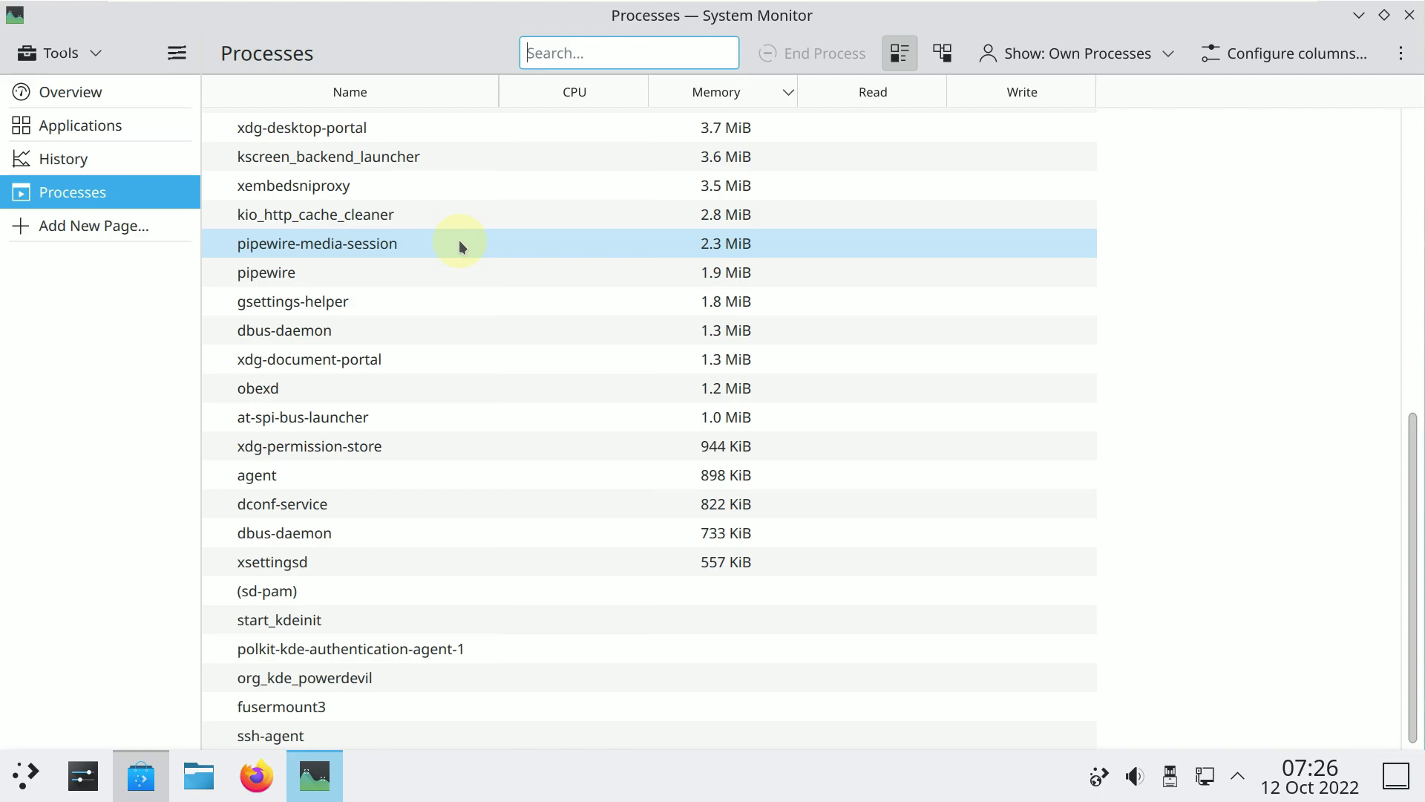
pyautogui.scroll(7, 458, 241)
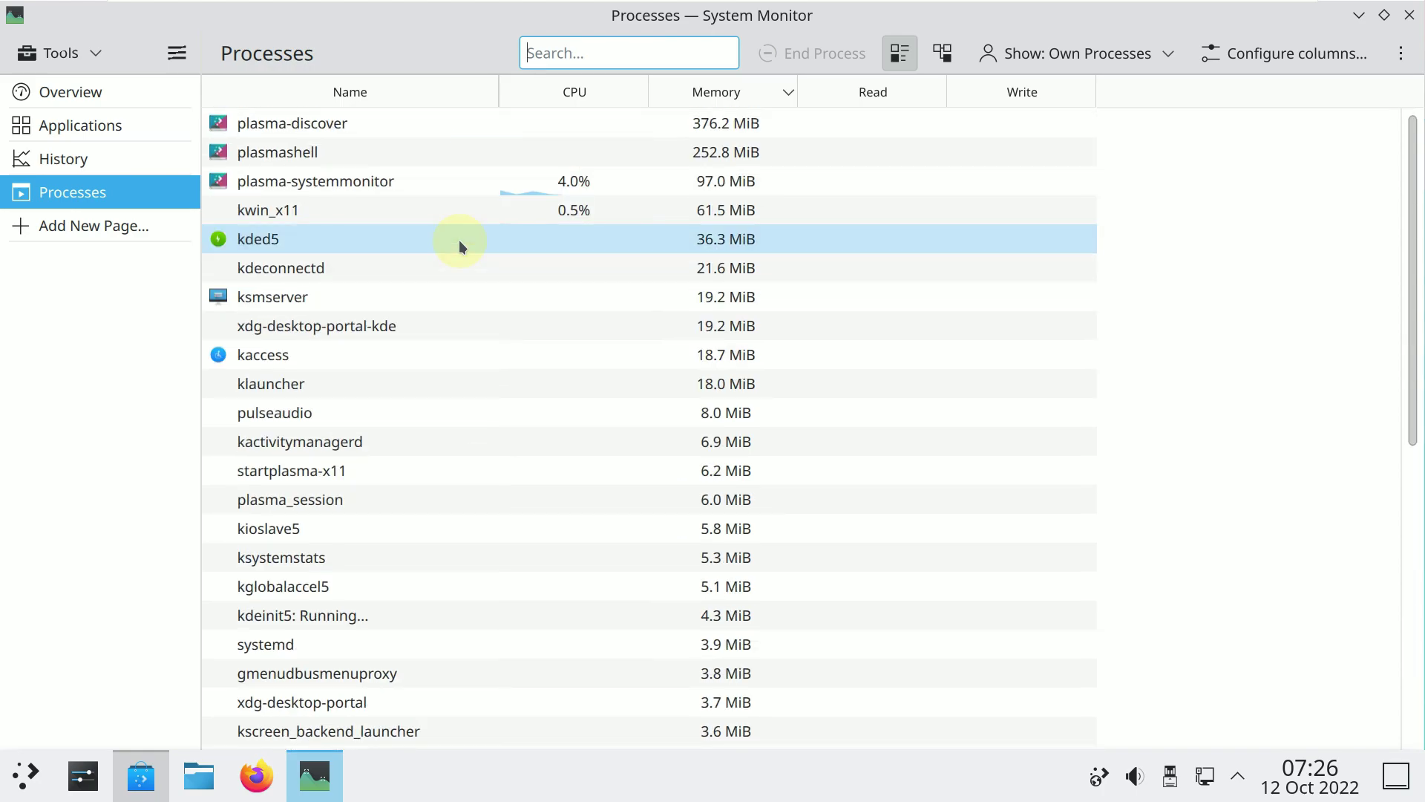
# Cancel adding a new page, show processes as a parent–child tree, then close System Monitor.
pyautogui.click(138, 226)
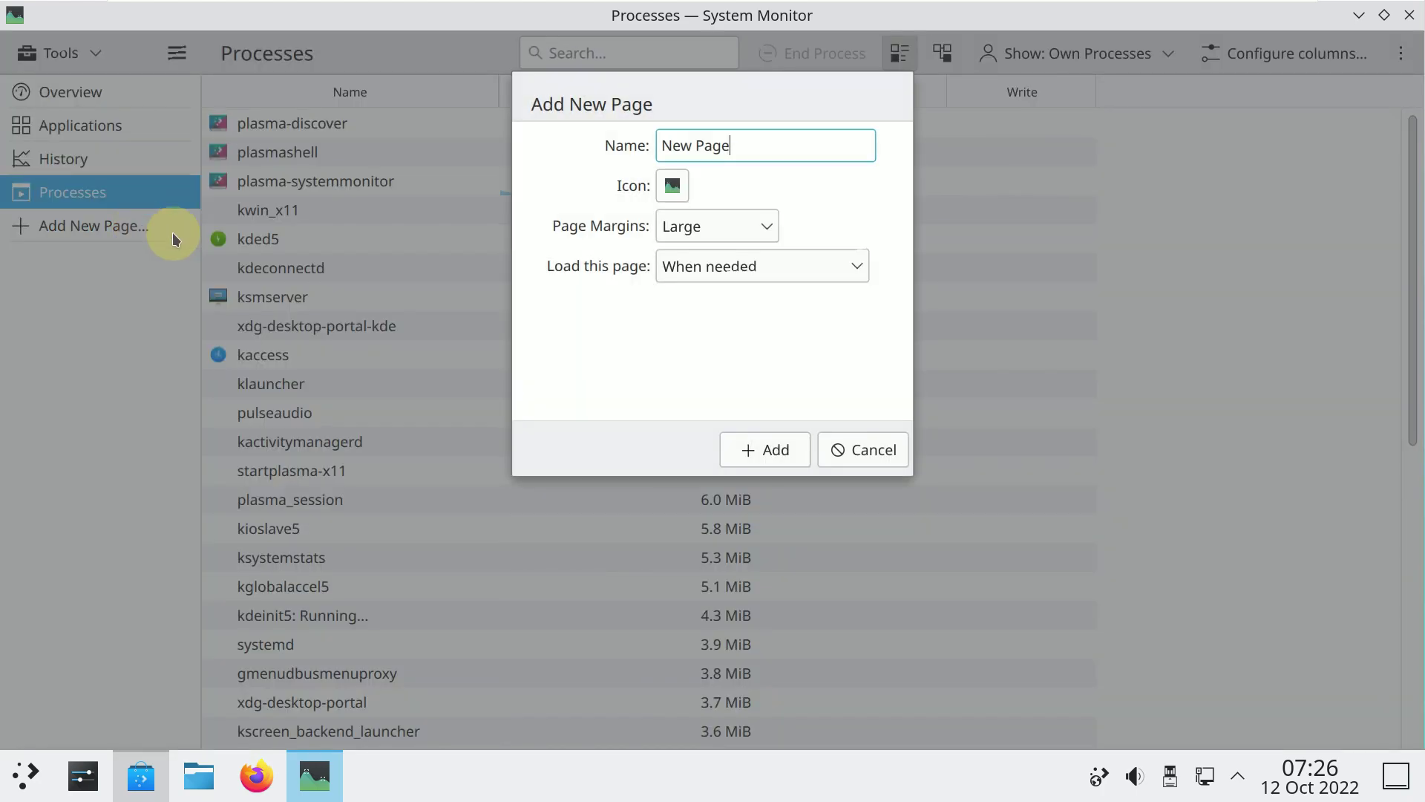
pyautogui.click(846, 452)
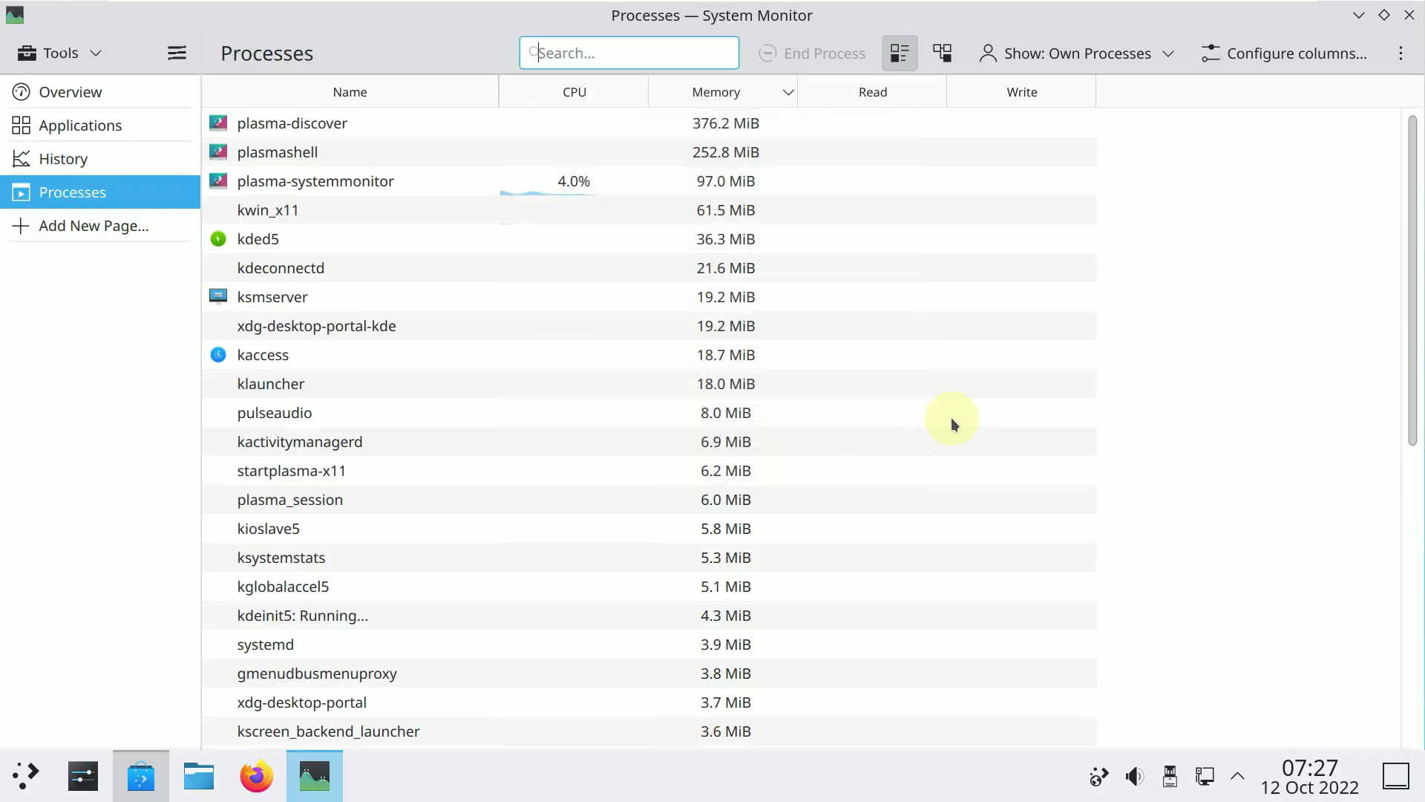
pyautogui.click(947, 59)
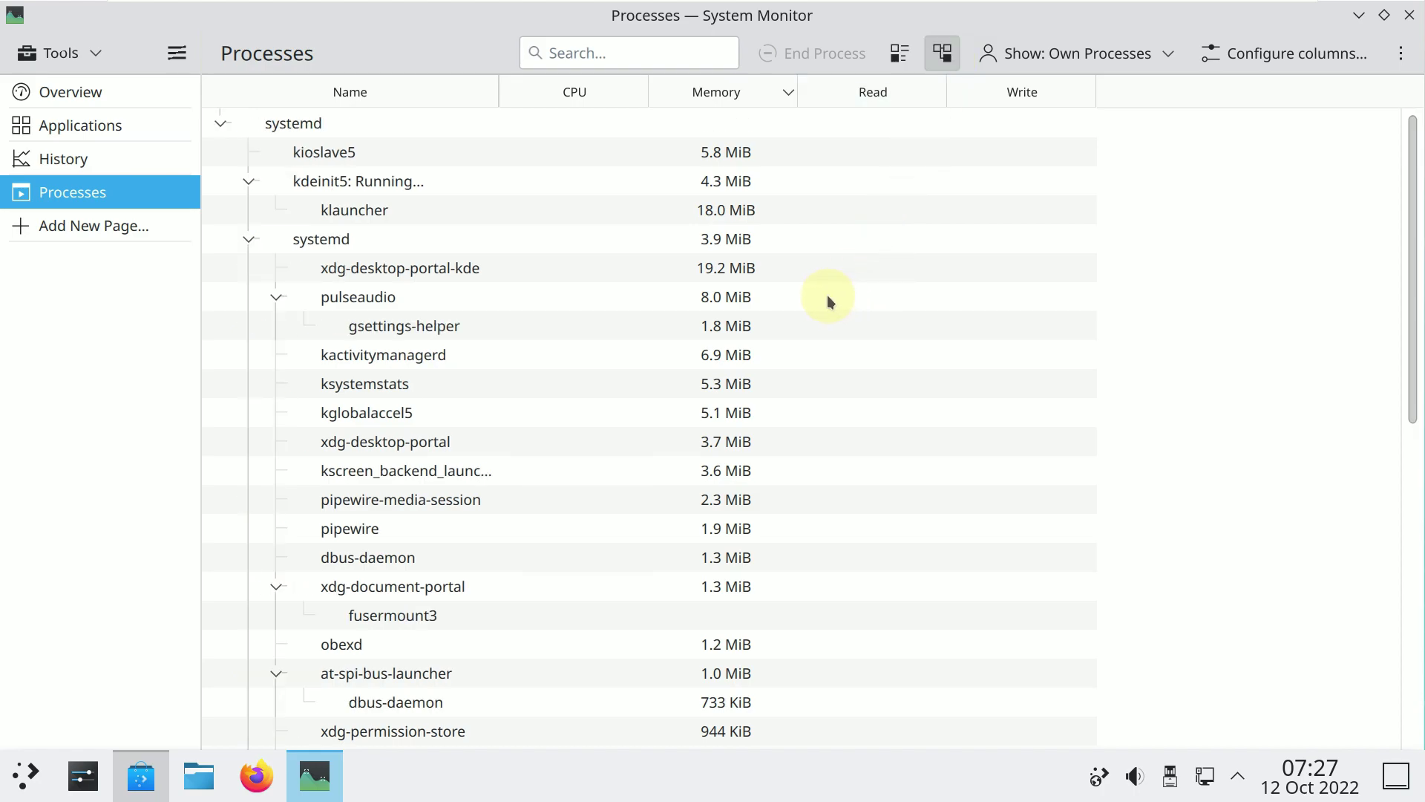
pyautogui.scroll(-8, 827, 295)
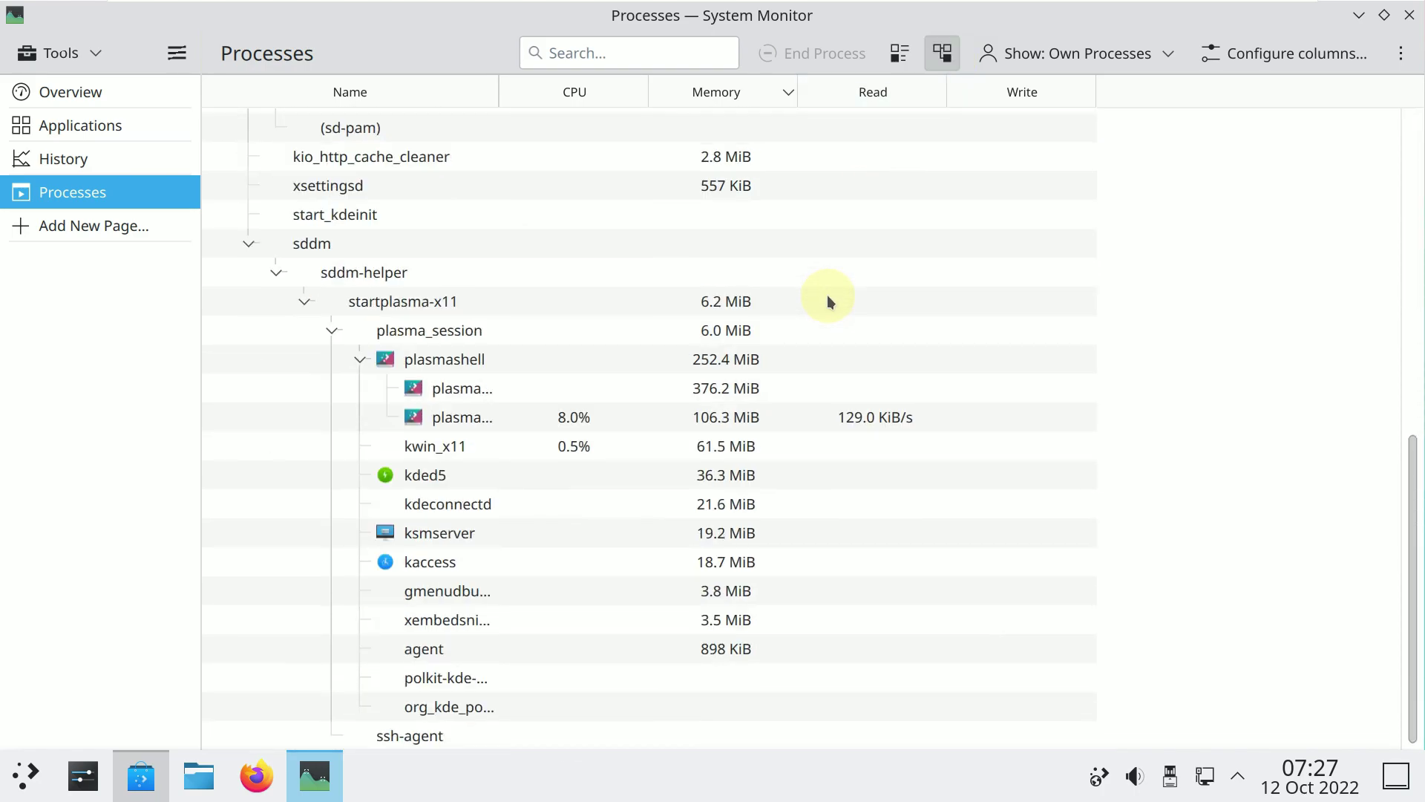
pyautogui.click(1410, 15)
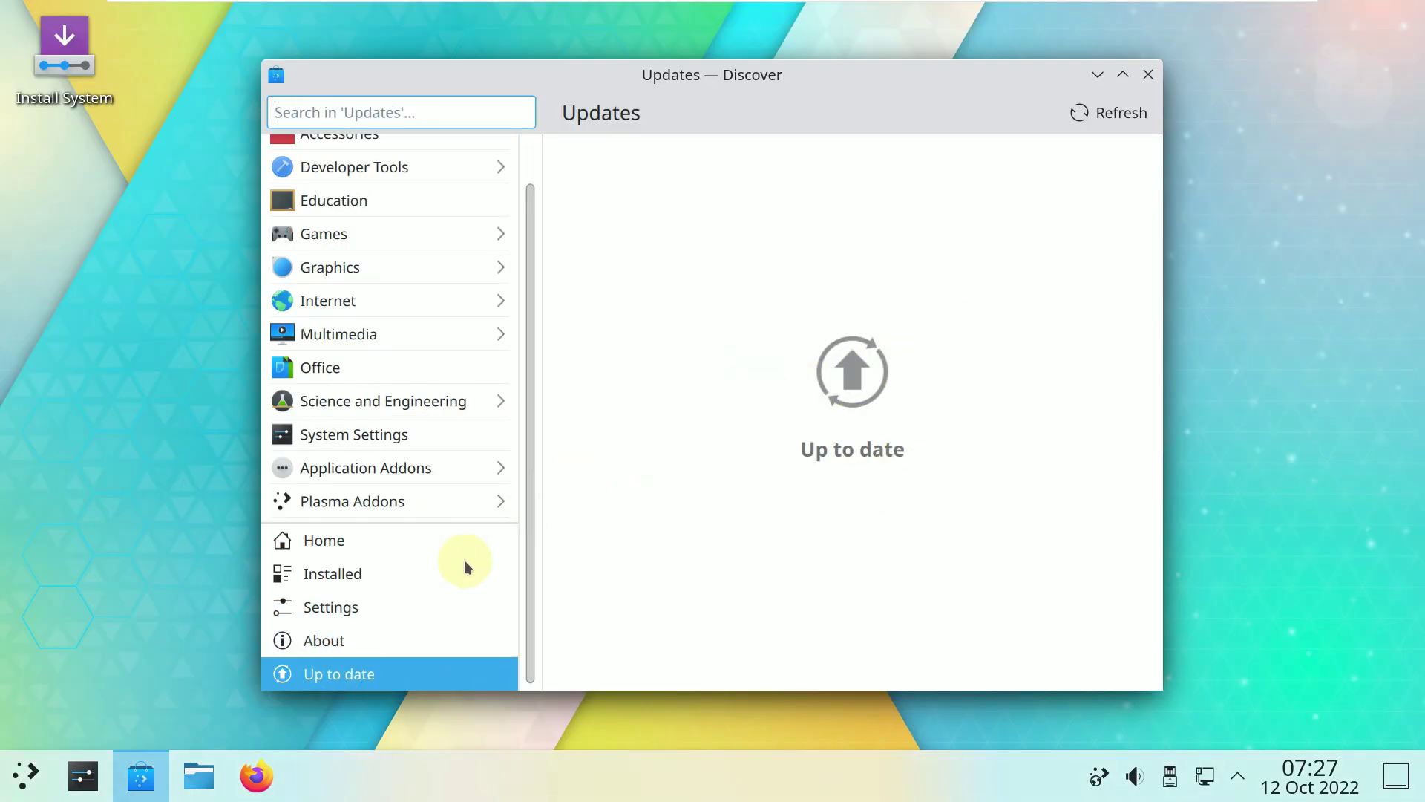
# View Discover 5.26.0's About page, close Discover, and browse All Applications via the M index.
pyautogui.click(407, 640)
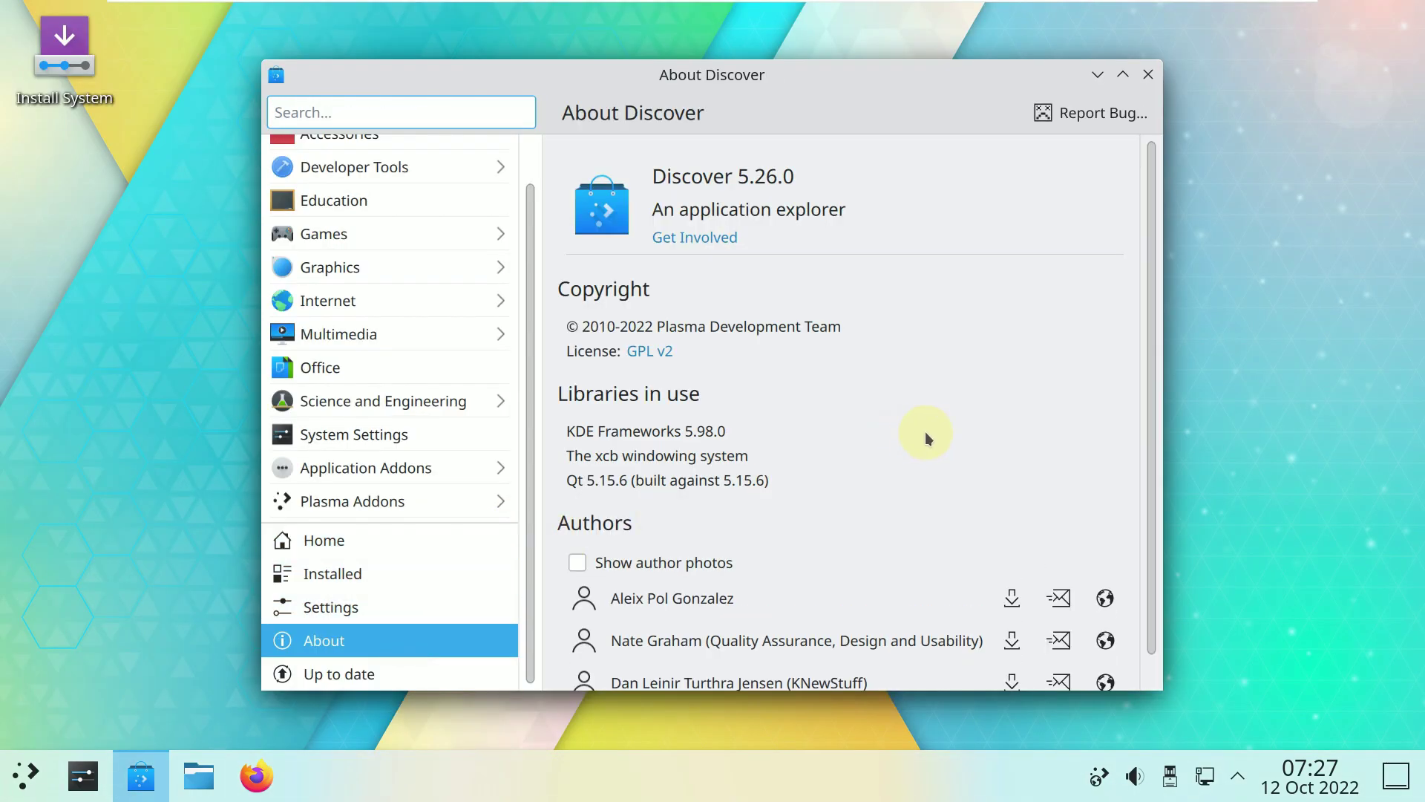
pyautogui.click(1148, 73)
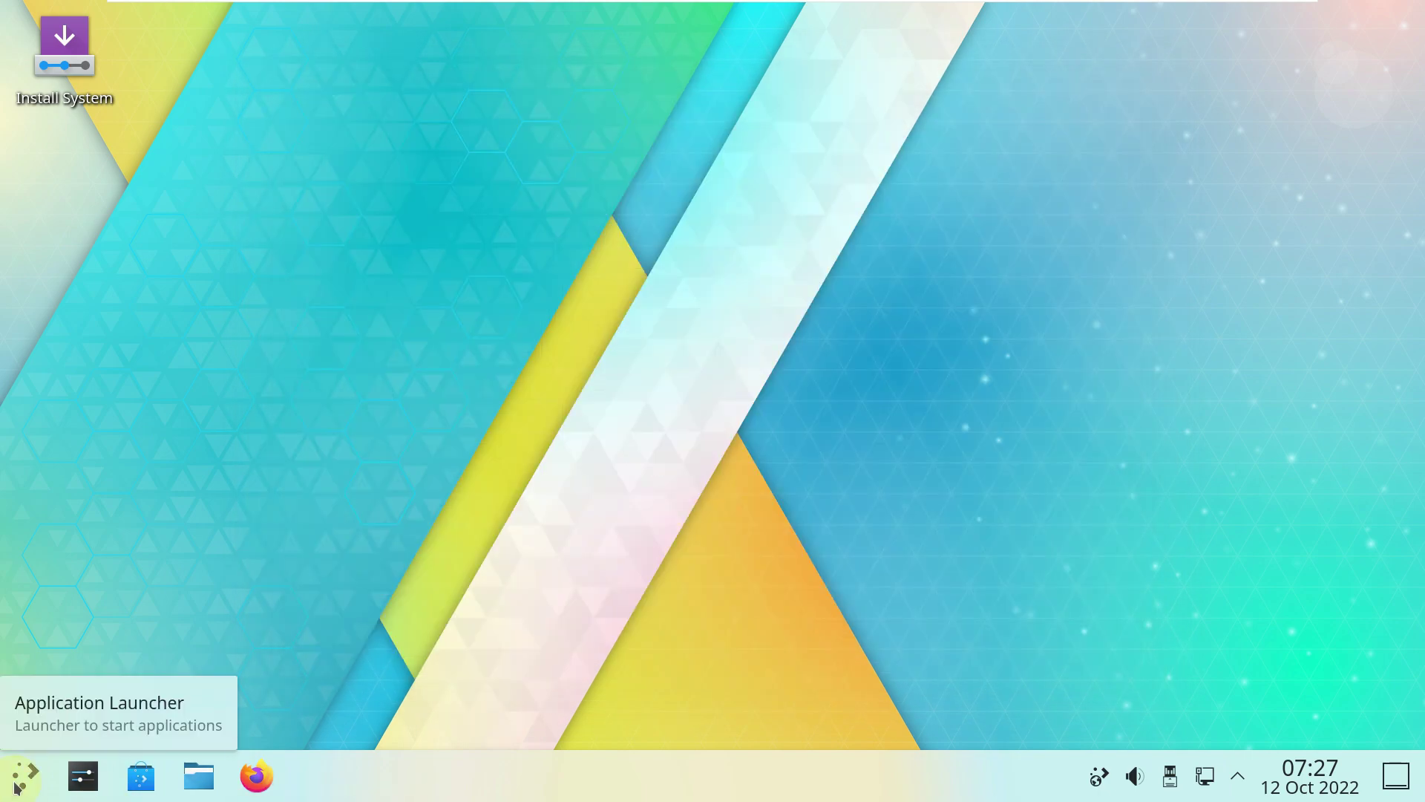
pyautogui.click(22, 775)
pyautogui.click(236, 287)
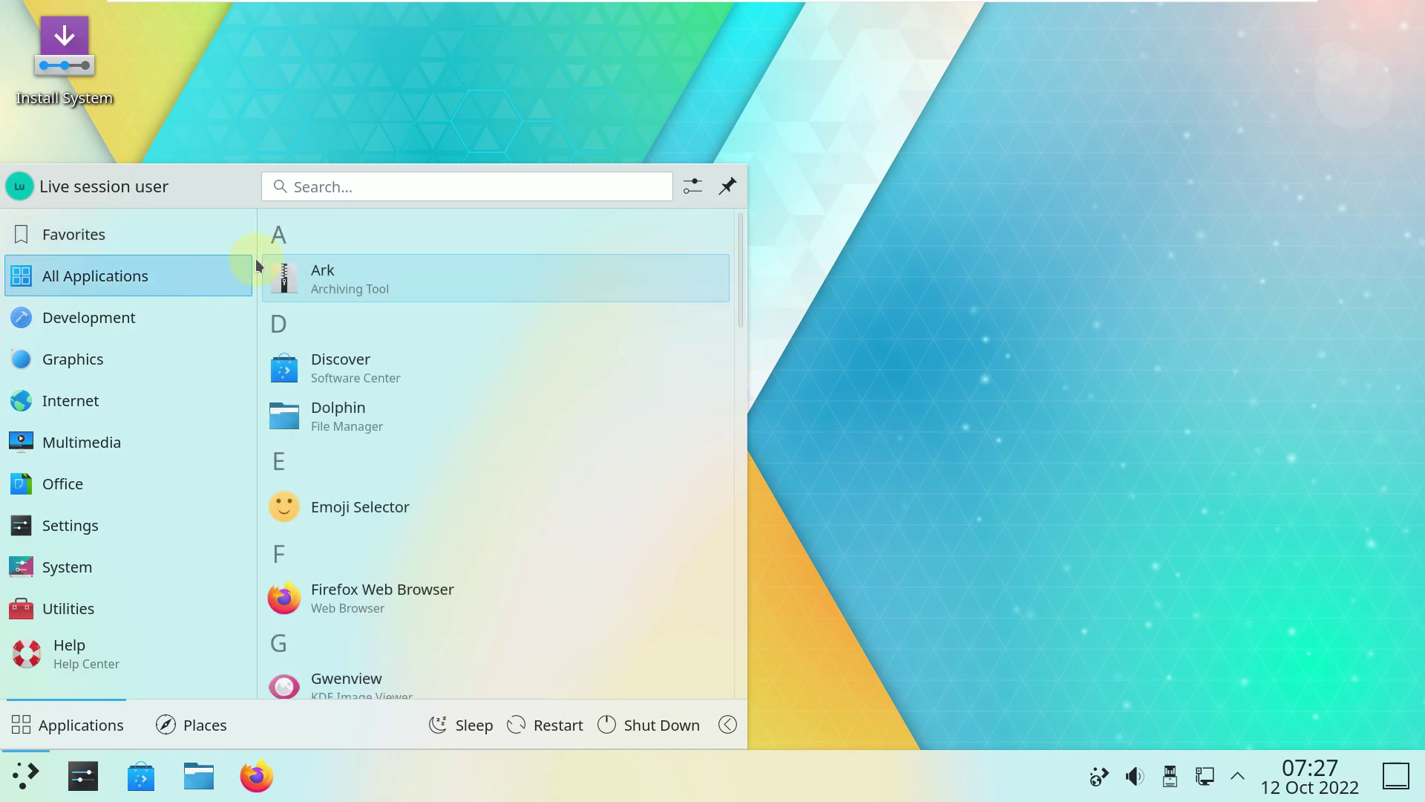
pyautogui.click(279, 237)
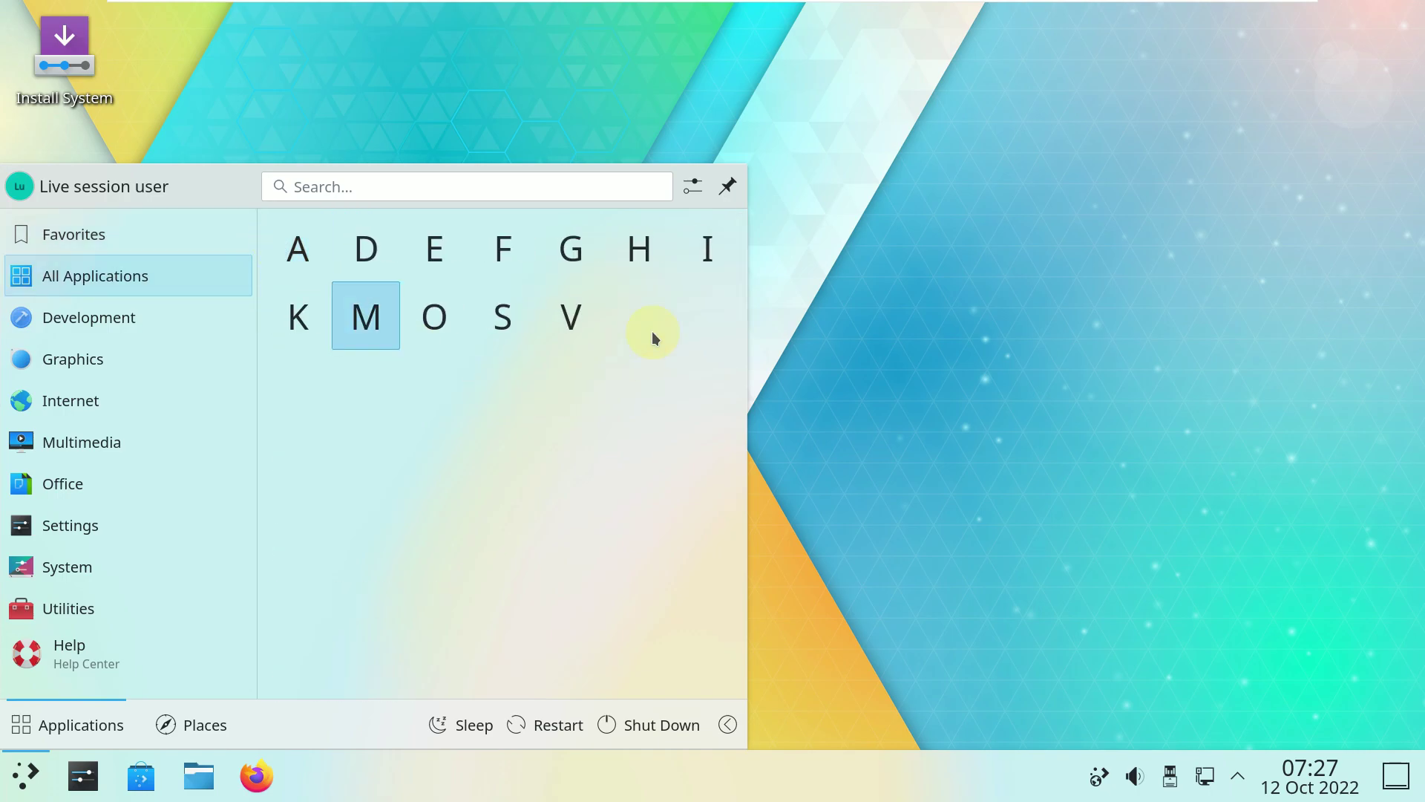
pyautogui.click(347, 306)
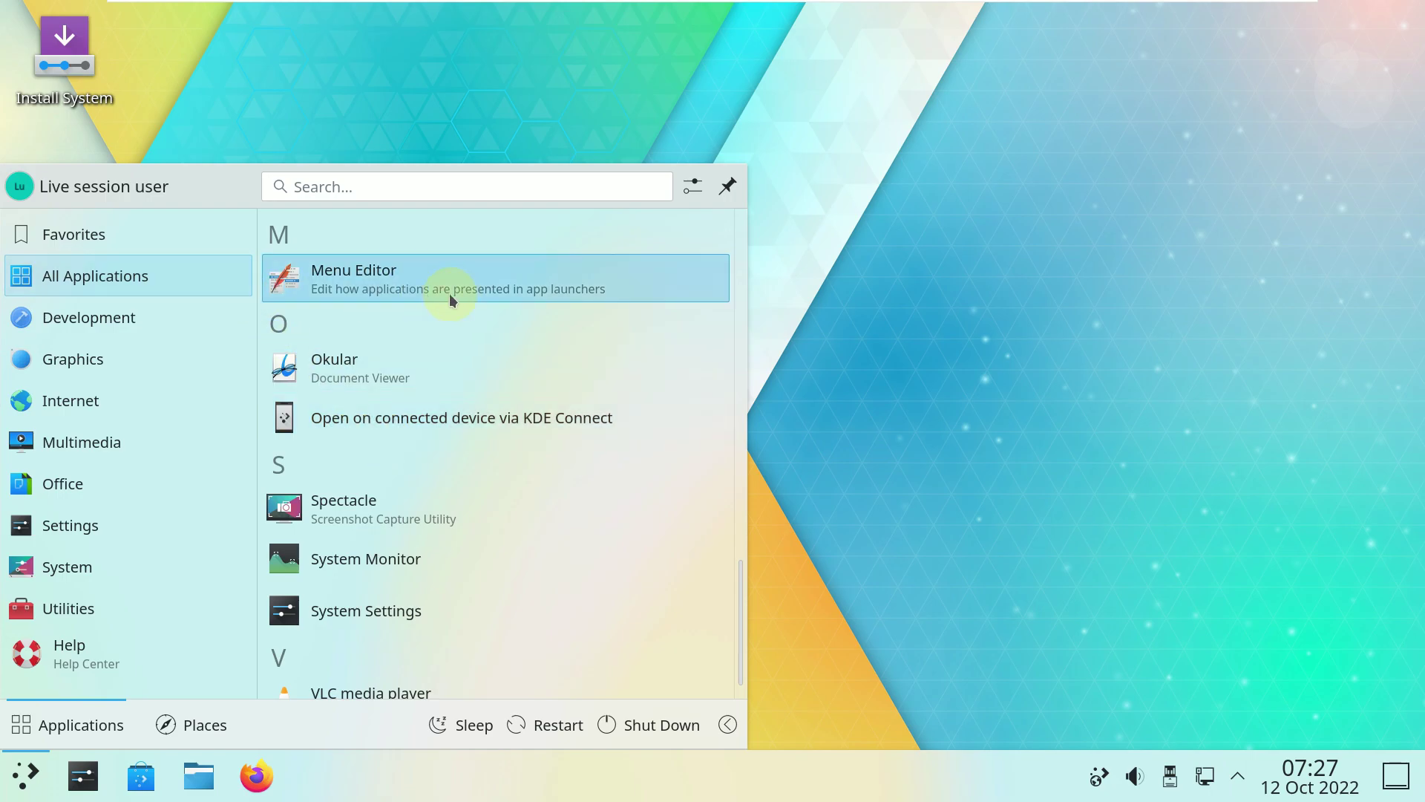
pyautogui.scroll(5, 456, 296)
pyautogui.scroll(6, 455, 296)
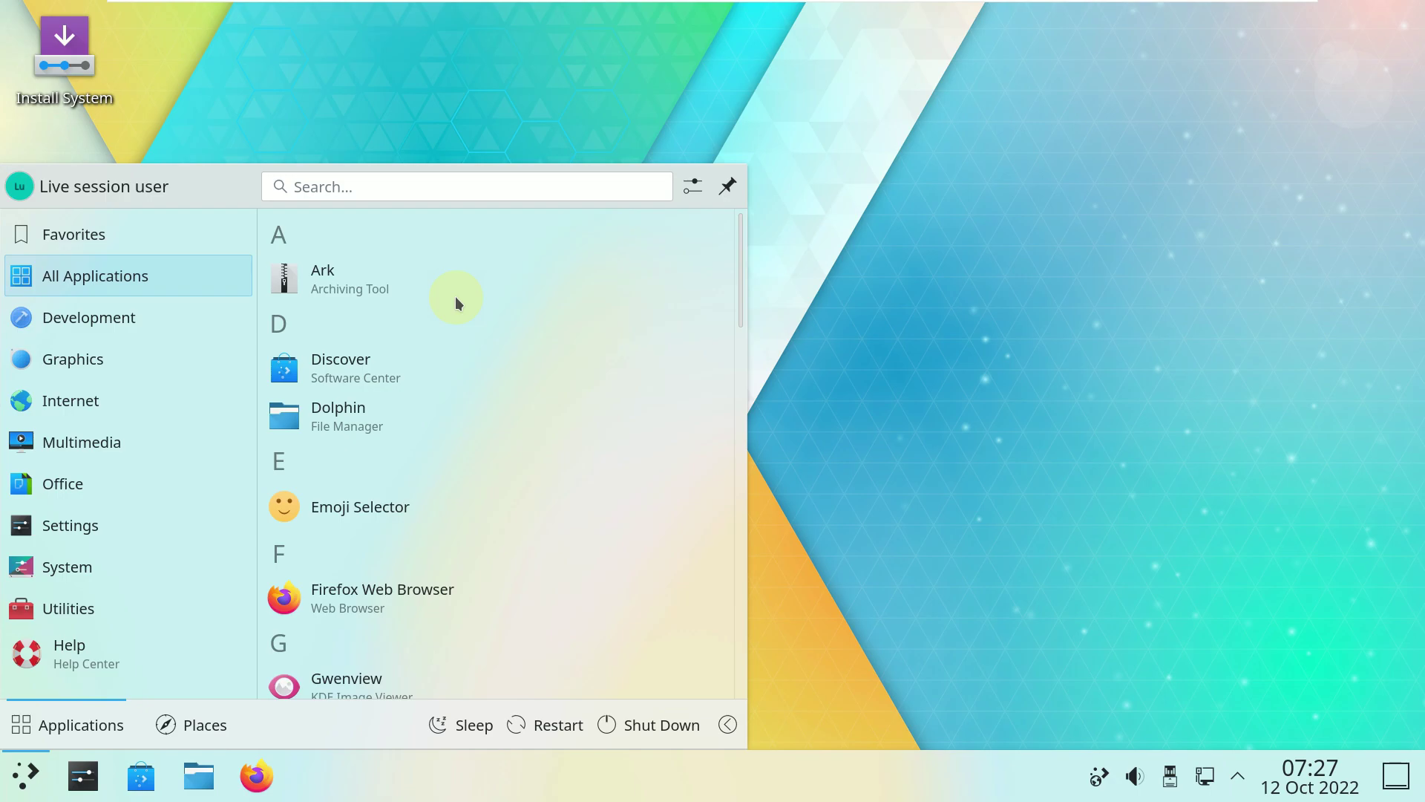
pyautogui.scroll(-4, 455, 296)
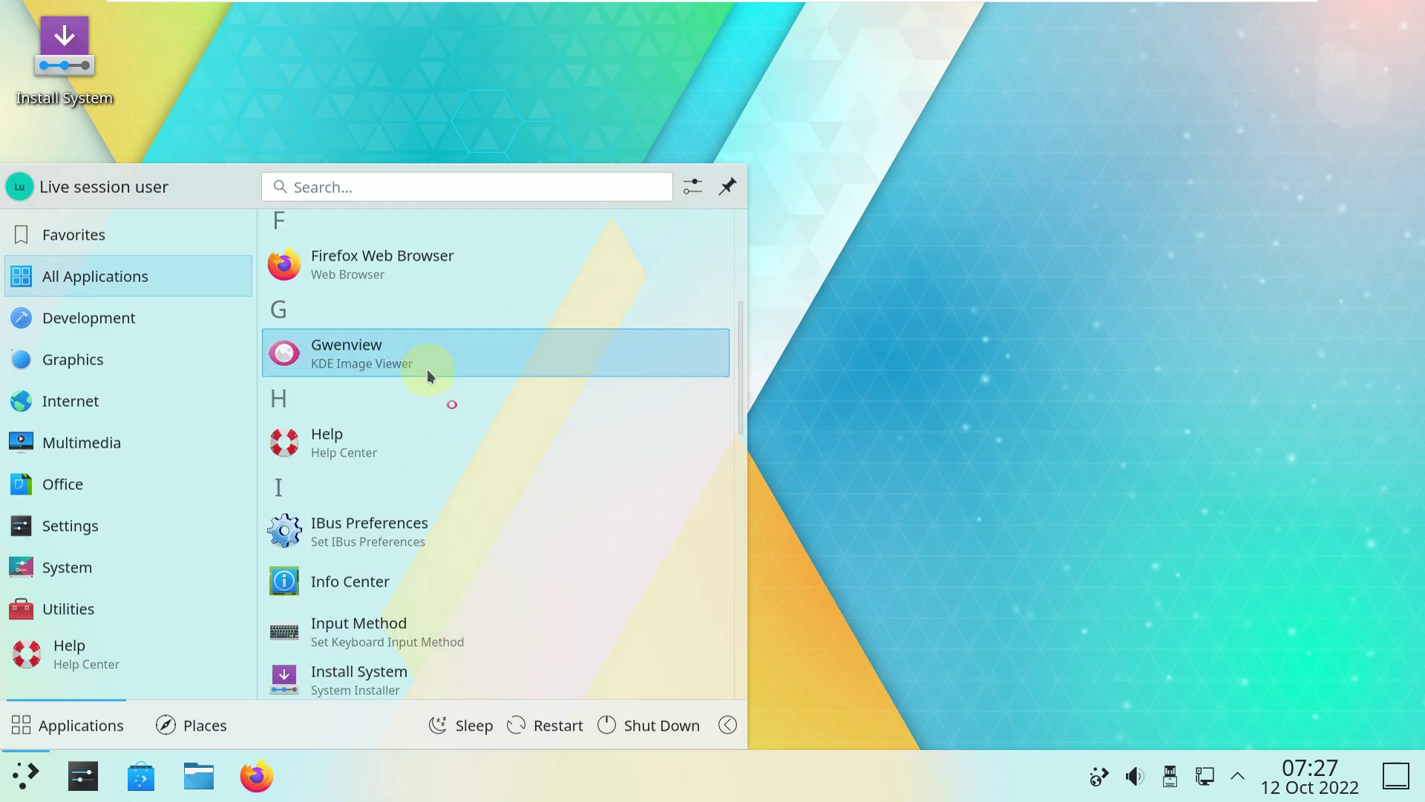
# Launch Gwenview, view its About dialog showing version 22.08.1, then close Gwenview.
pyautogui.click(428, 375)
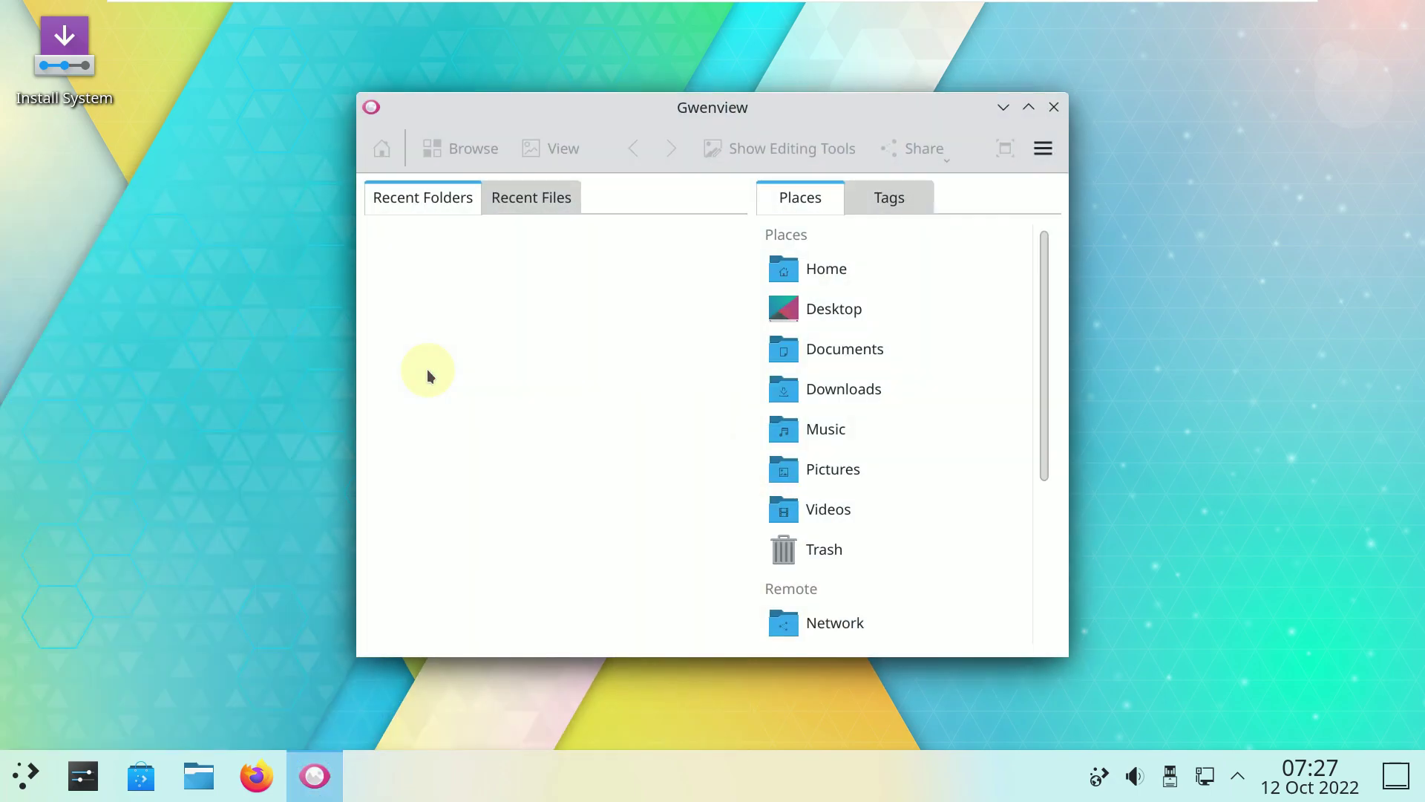
pyautogui.click(1043, 148)
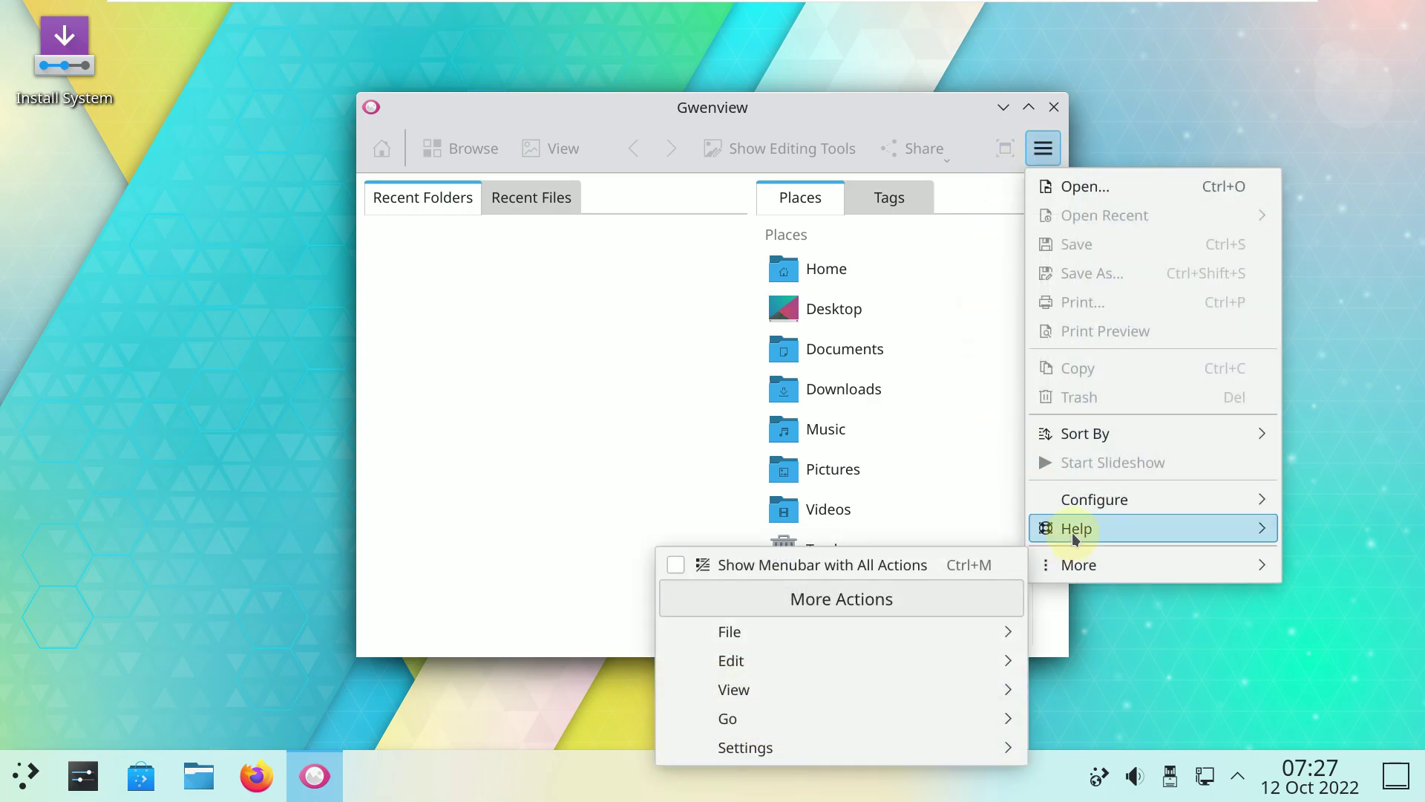
pyautogui.moveTo(1072, 531)
pyautogui.click(793, 699)
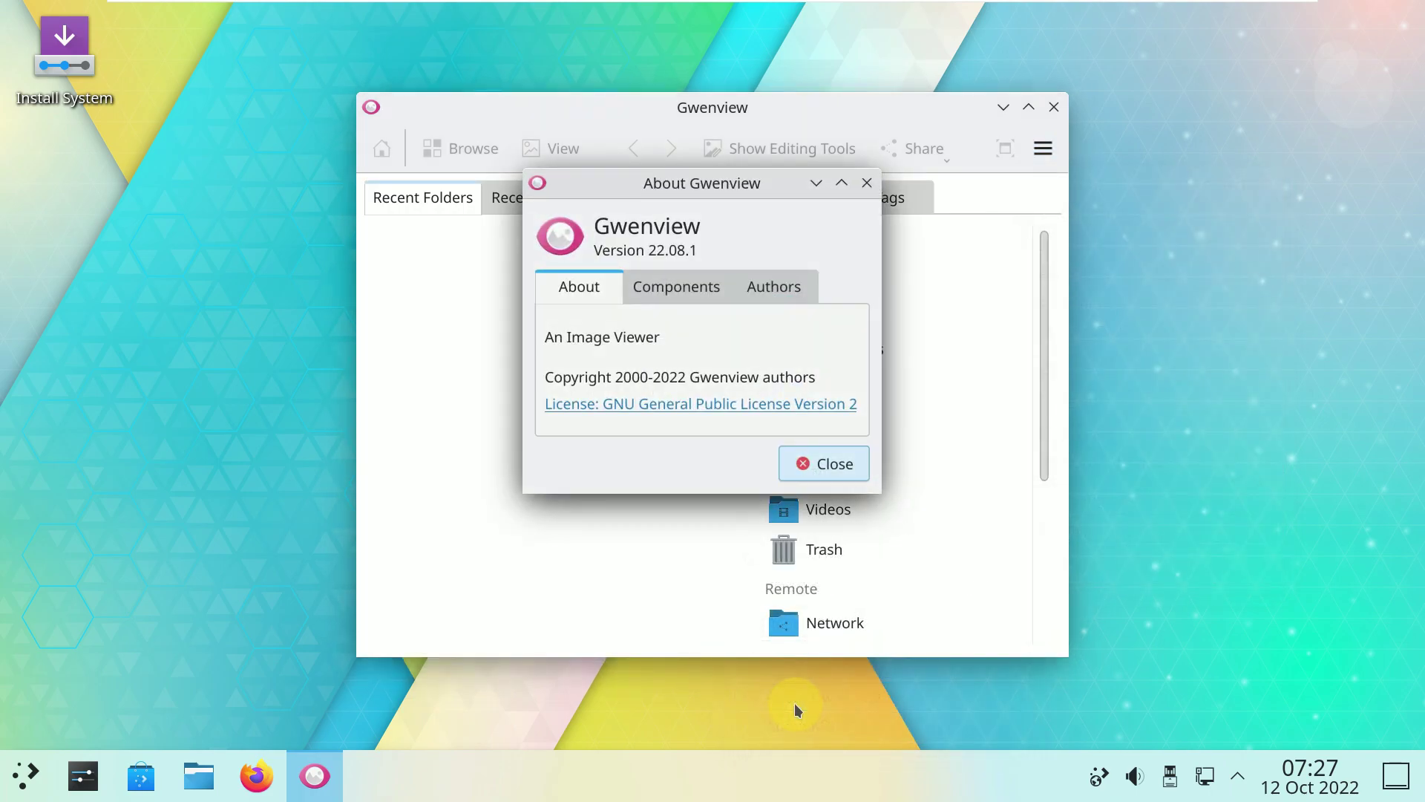
pyautogui.click(817, 482)
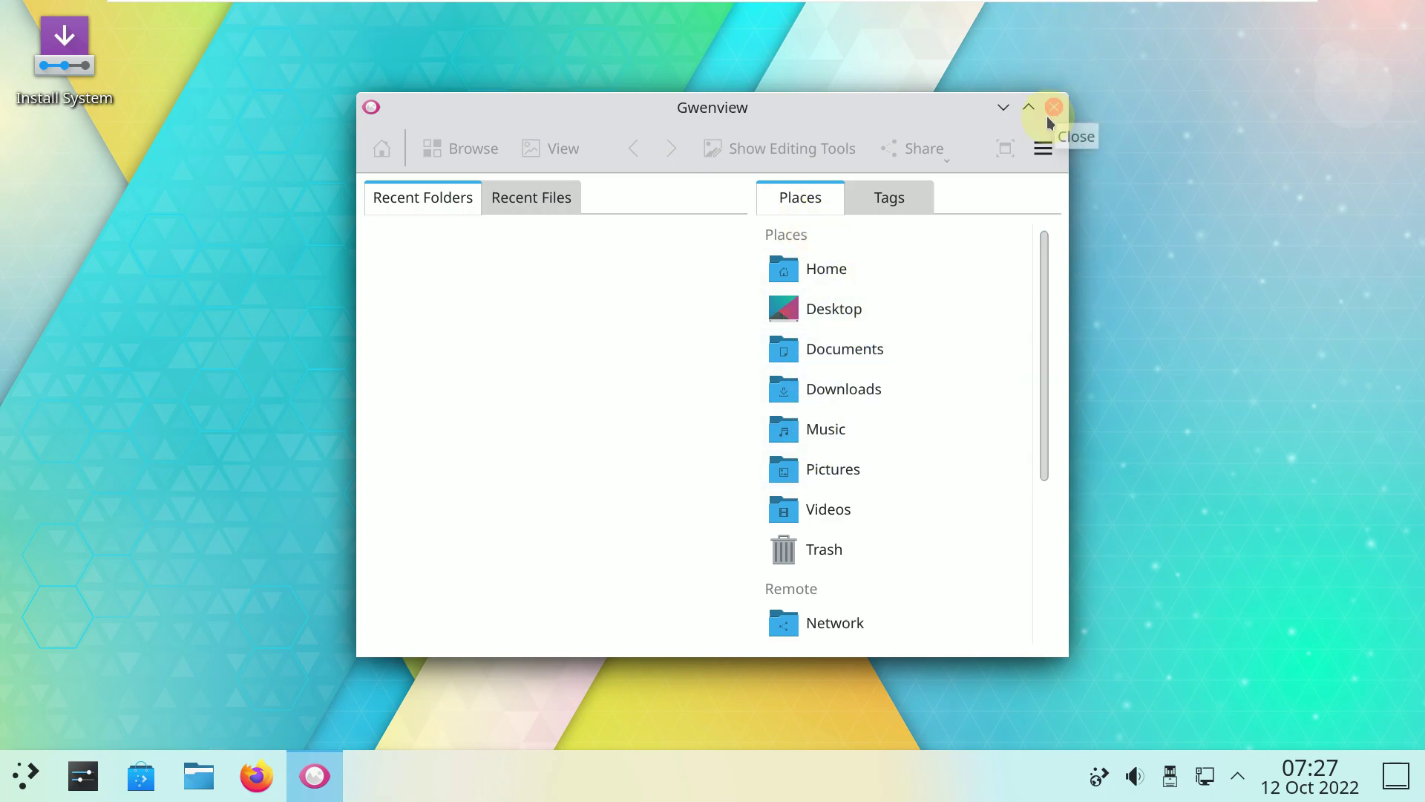
pyautogui.rightClick(1043, 148)
pyautogui.click(1054, 118)
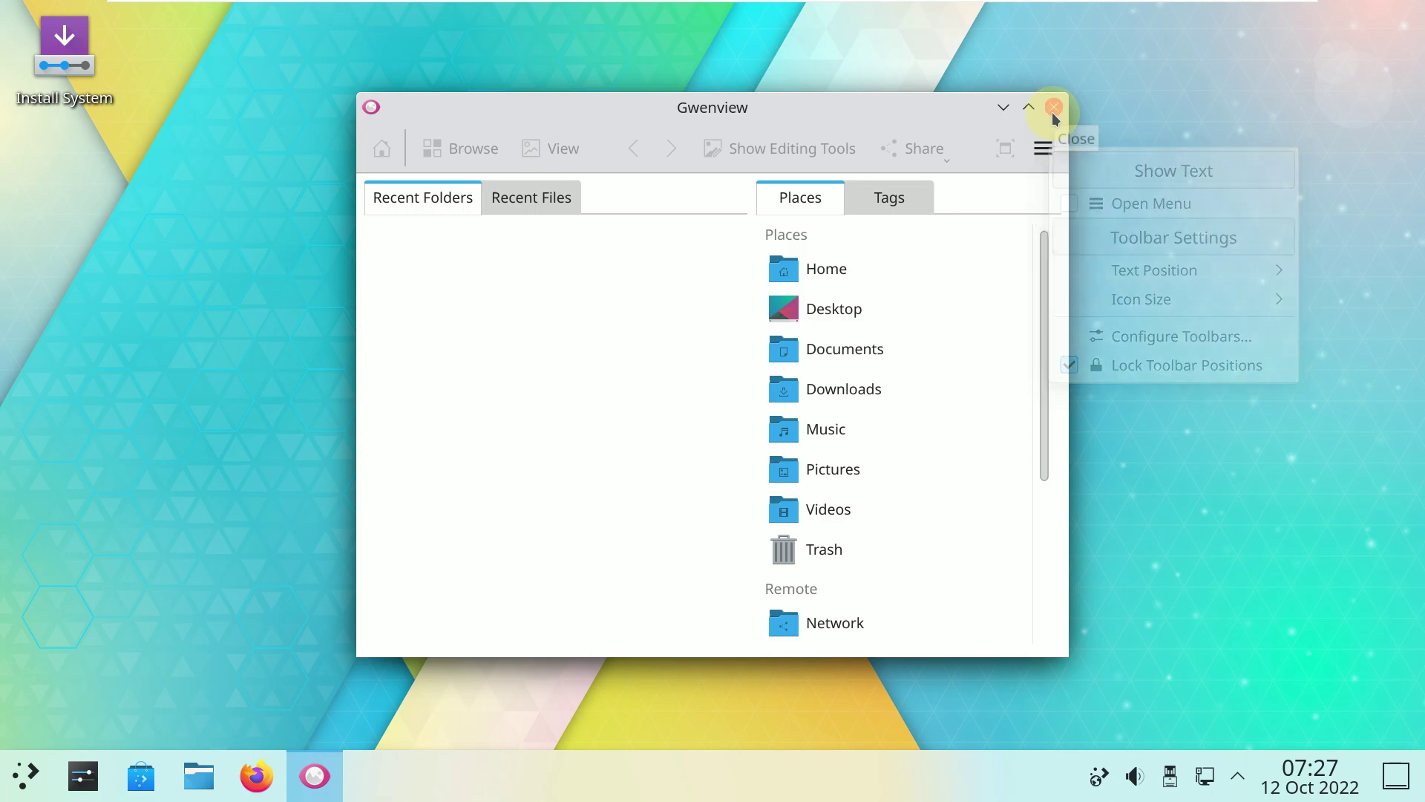
pyautogui.click(1055, 116)
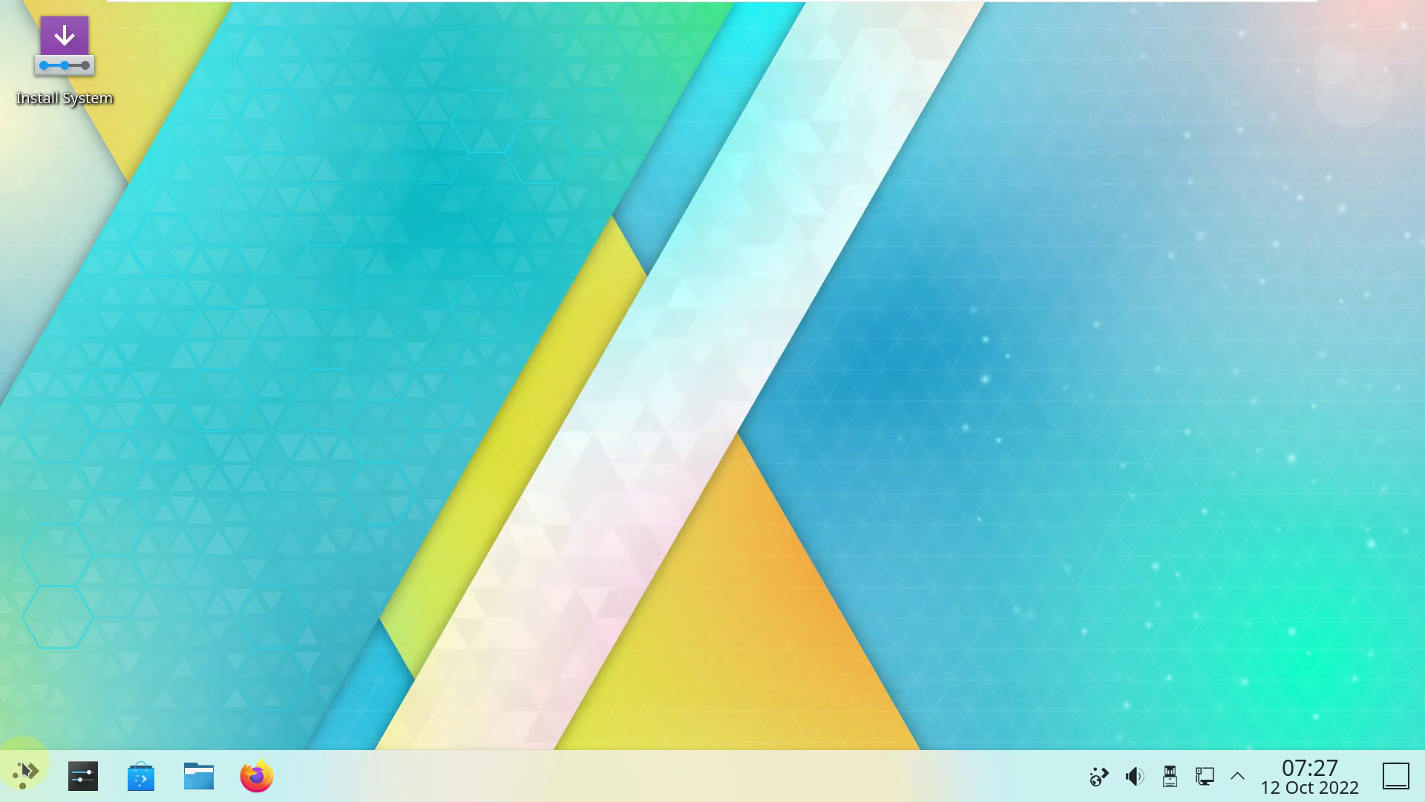
# Launch KWrite, view its About showing version 22.08.1, close it, and show launcher System apps.
pyautogui.click(25, 770)
pyautogui.click(95, 609)
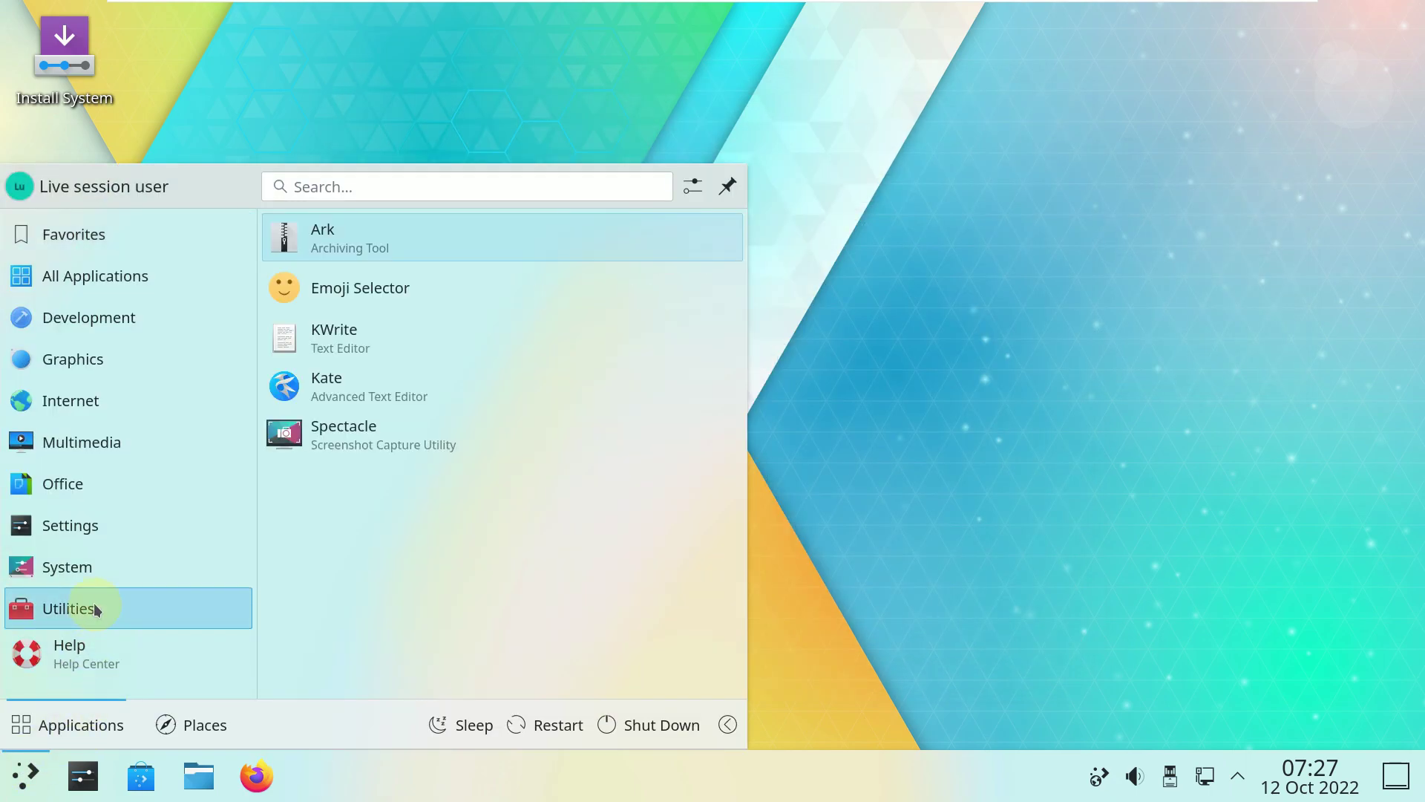
pyautogui.click(421, 338)
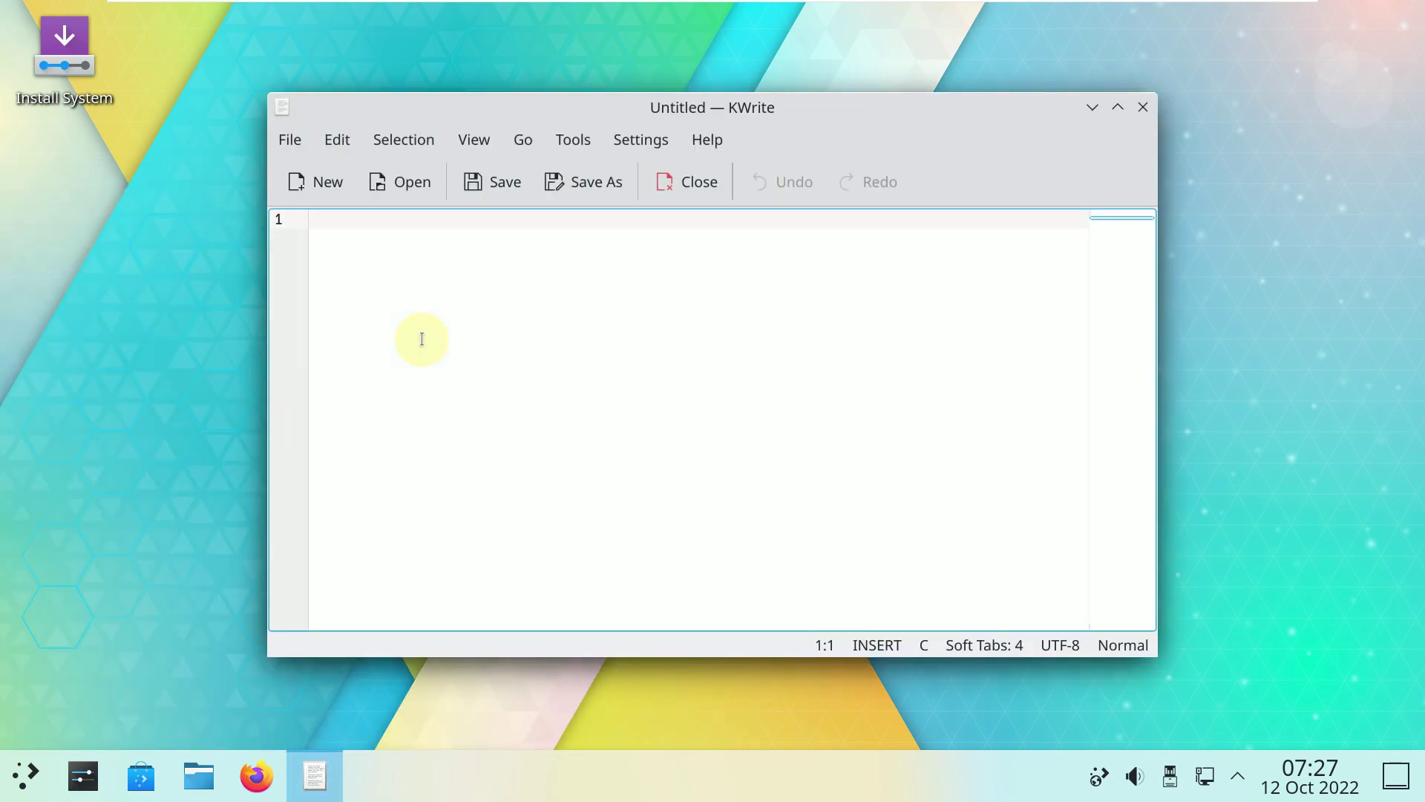
pyautogui.click(702, 142)
pyautogui.click(789, 343)
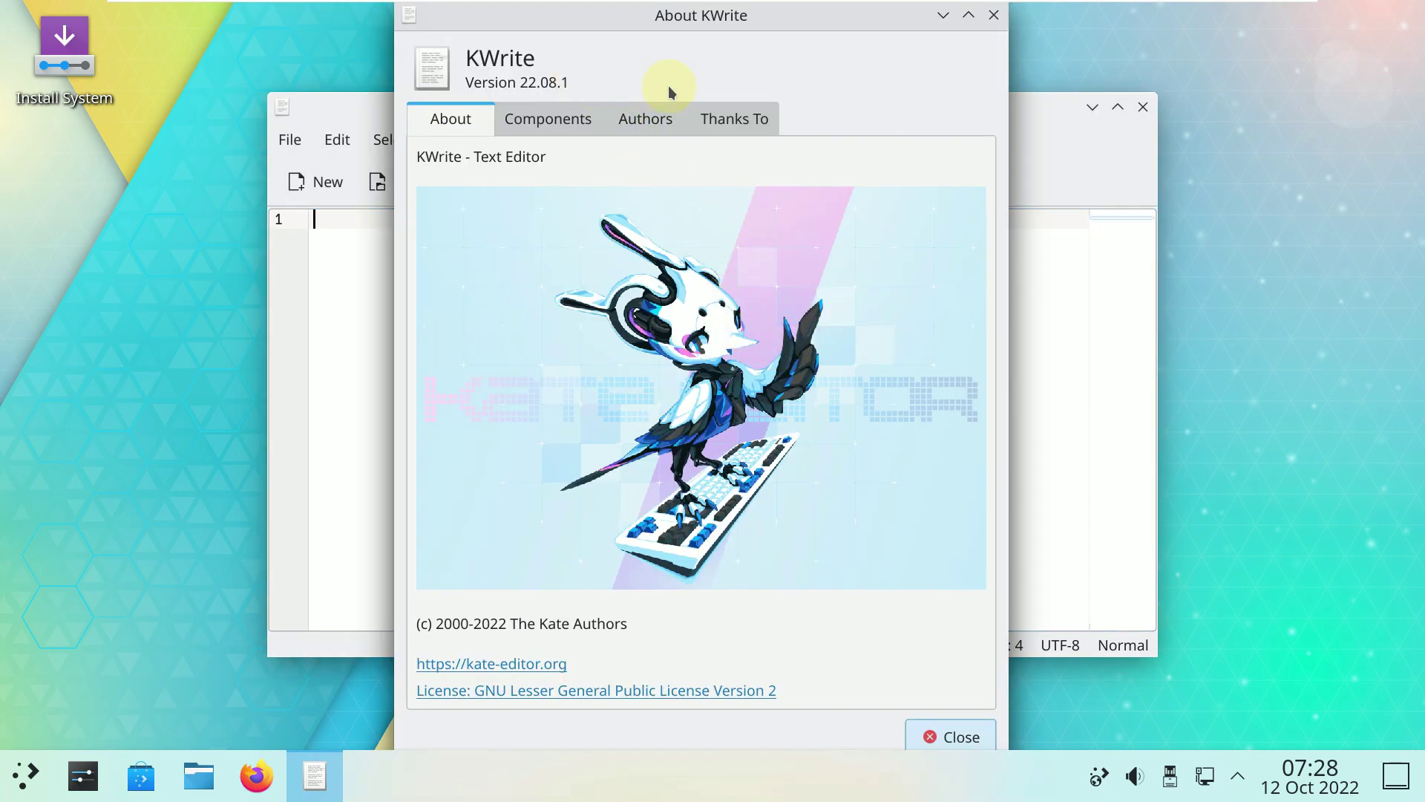
pyautogui.click(994, 16)
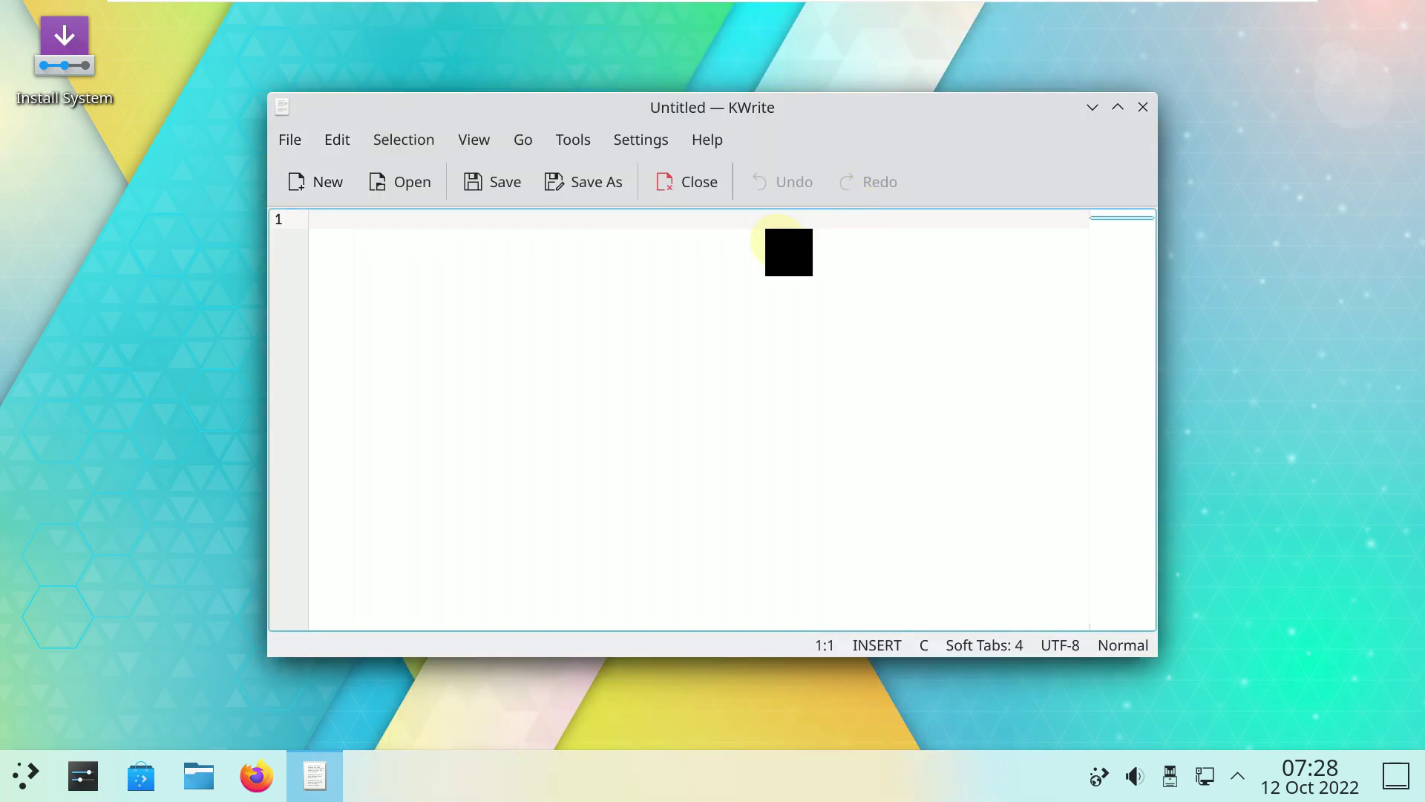
pyautogui.click(1147, 111)
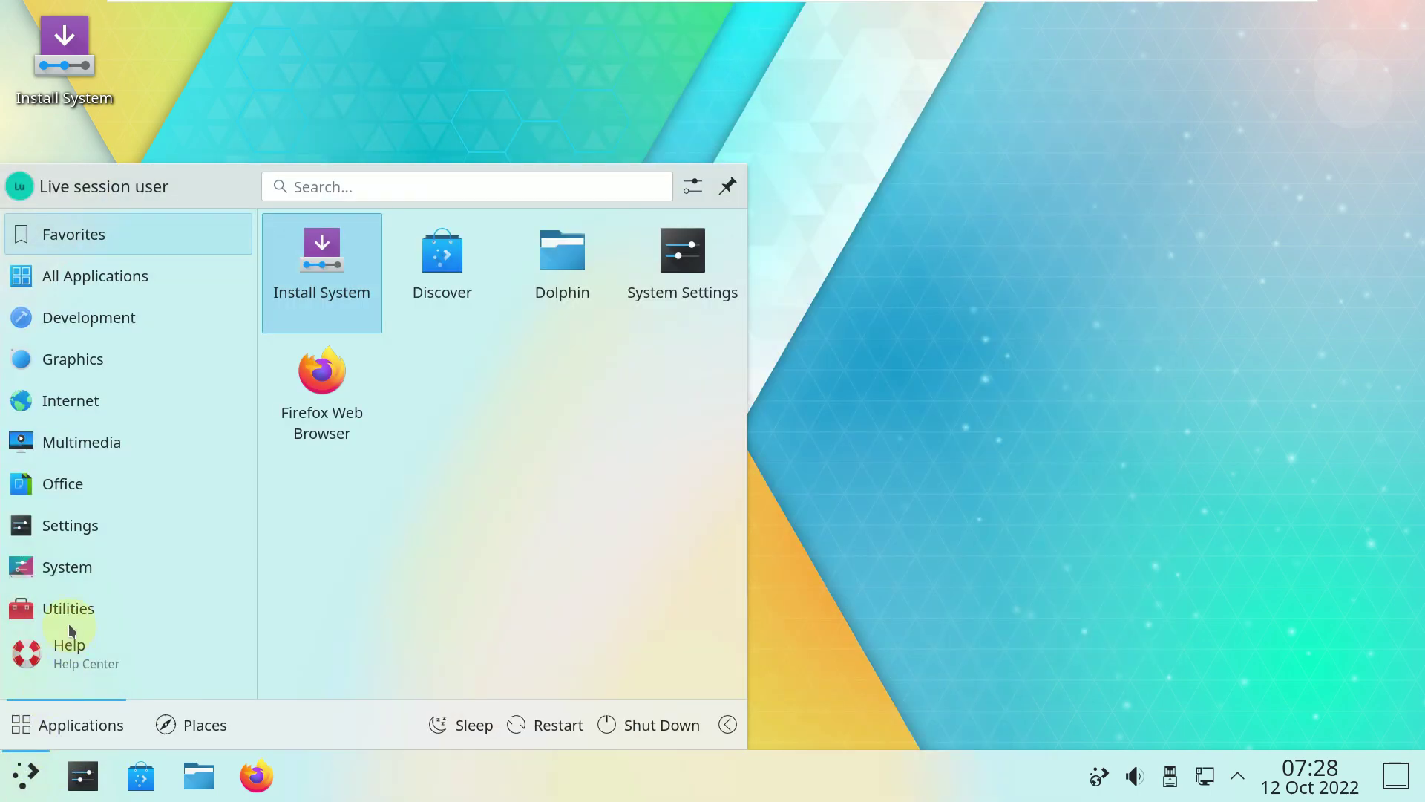
pyautogui.moveTo(68, 624)
pyautogui.moveTo(69, 580)
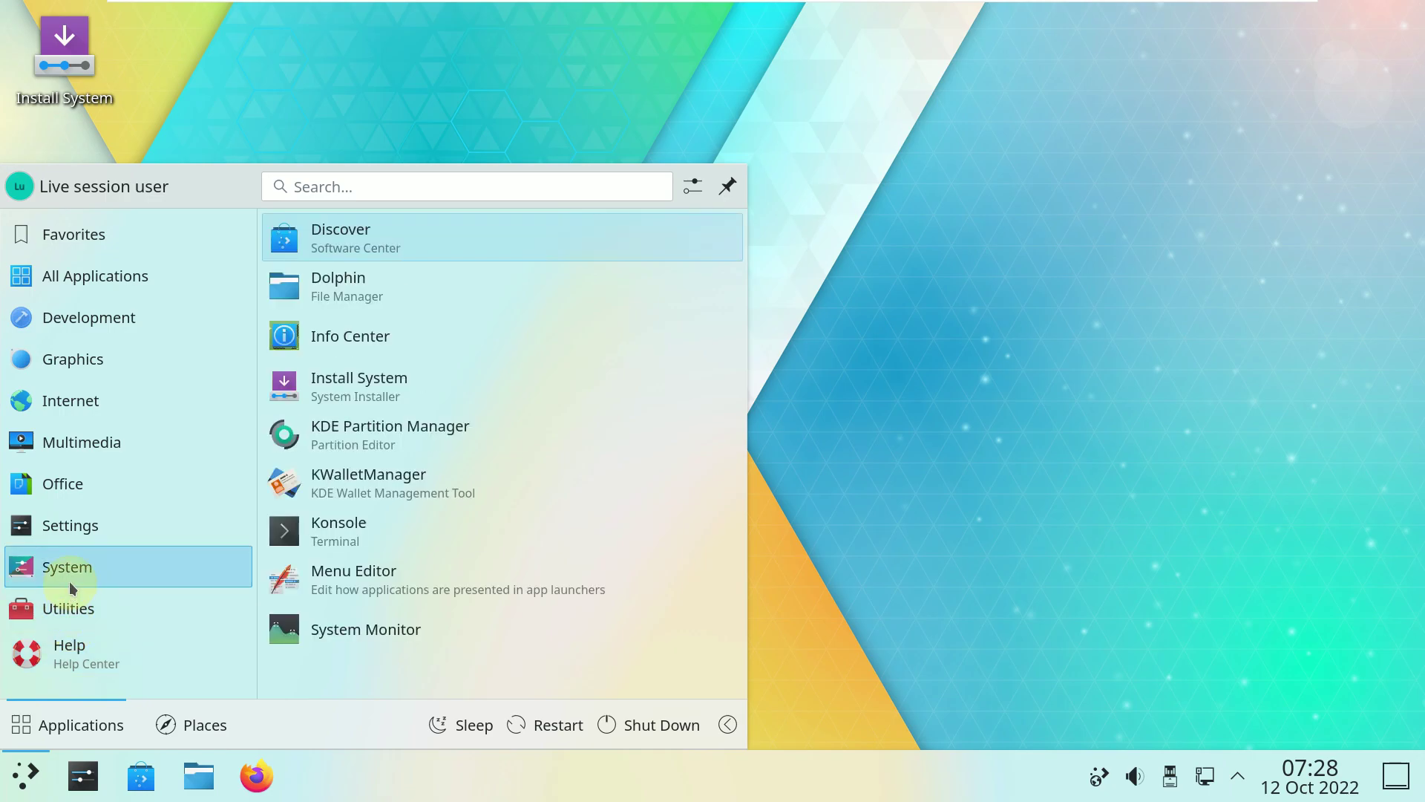
# Launch Konsole and run neofetch to confirm the command isn't installed yet.
pyautogui.click(338, 545)
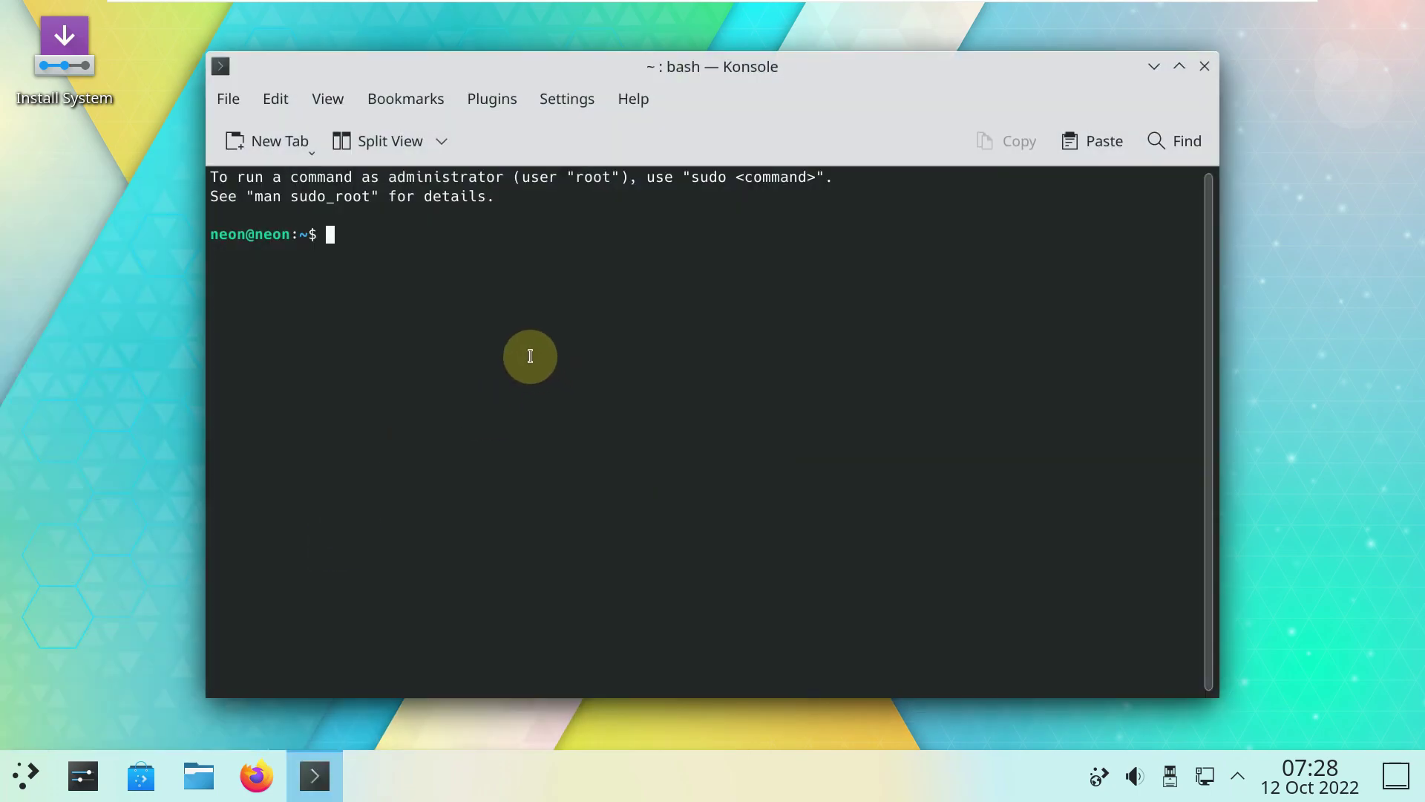
pyautogui.write('neofetch')
pyautogui.press('Return')
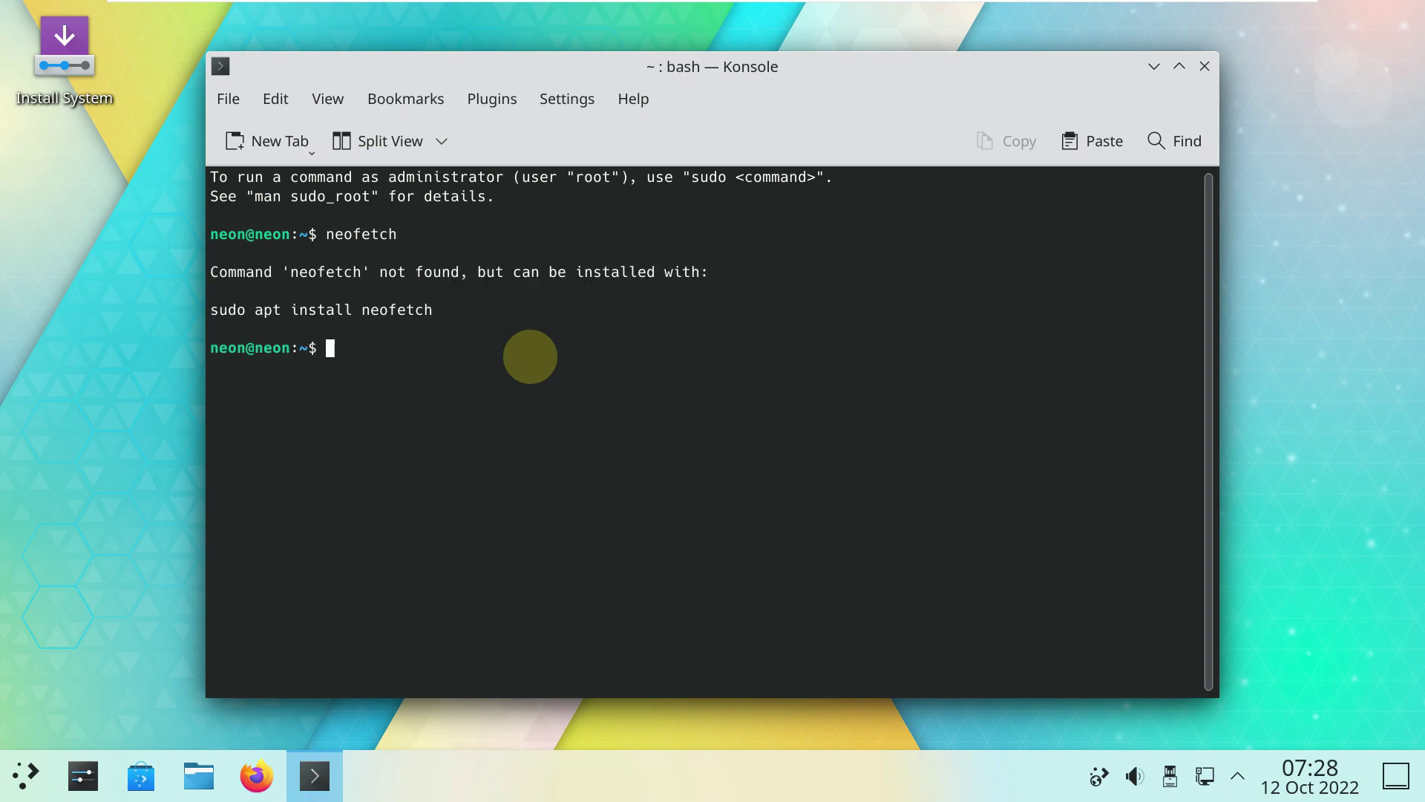
# Install neofetch with sudo apt install neofetch, accepting the nine new packages.
pyautogui.write('sudo apt install ')
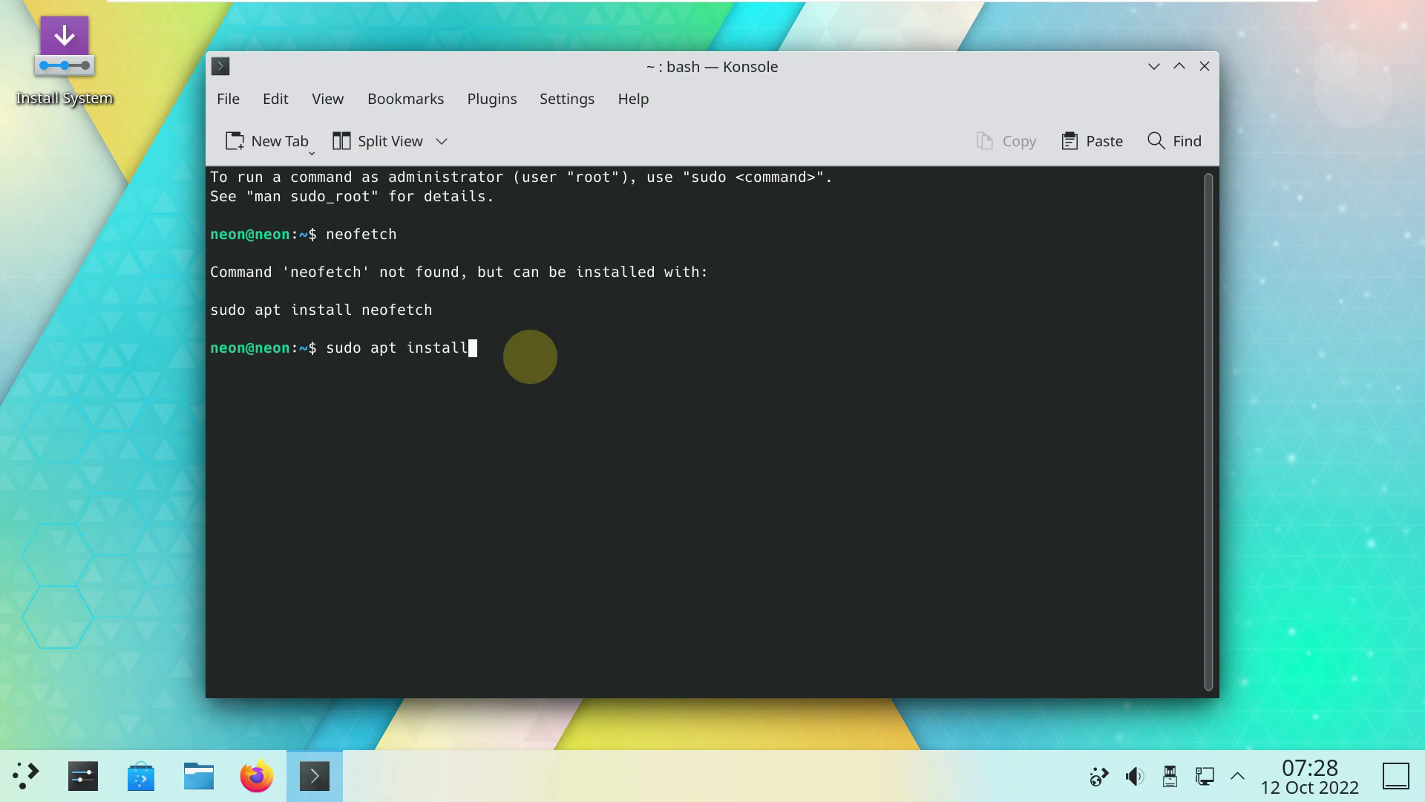
pyautogui.write('neofetch')
pyautogui.press('Return')
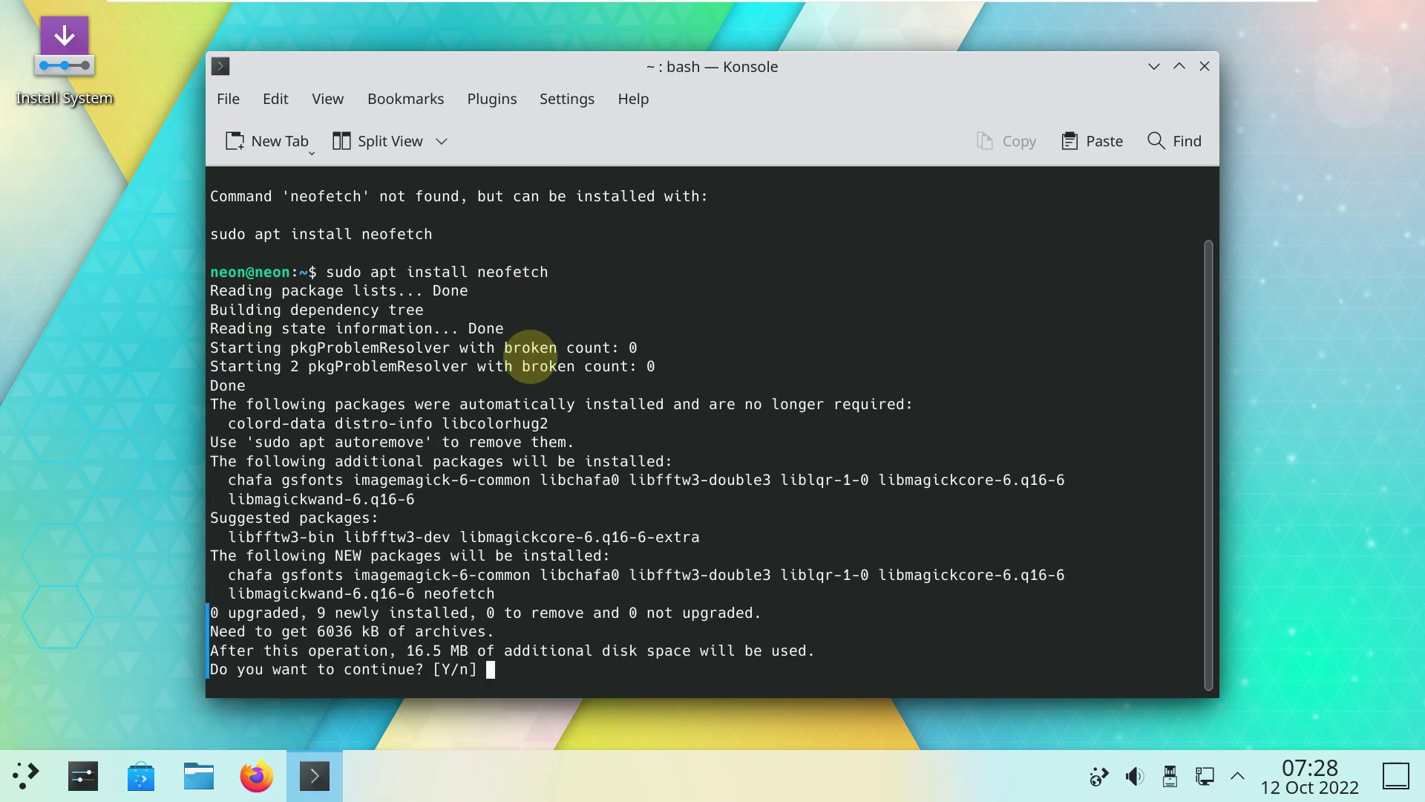
pyautogui.write('y')
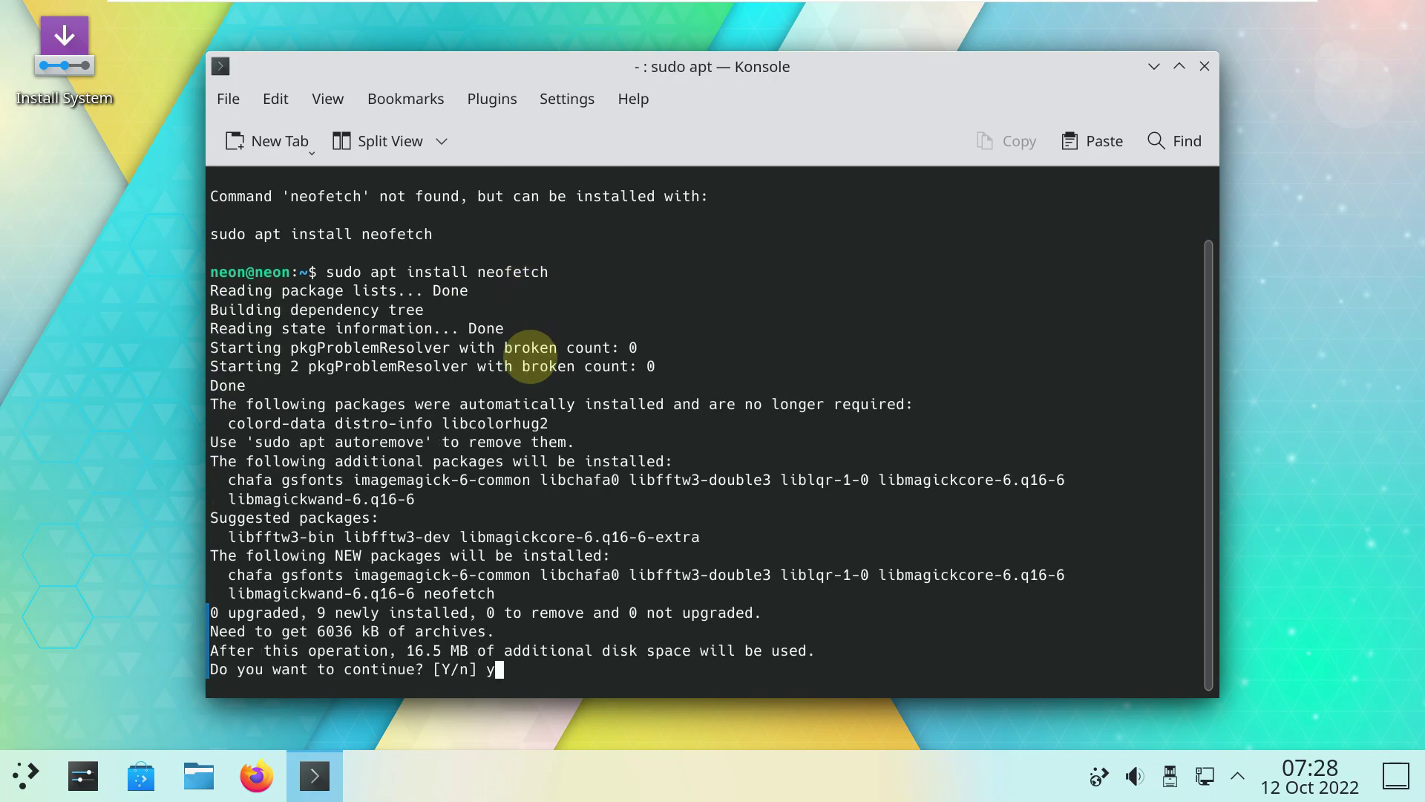
pyautogui.press('Return')
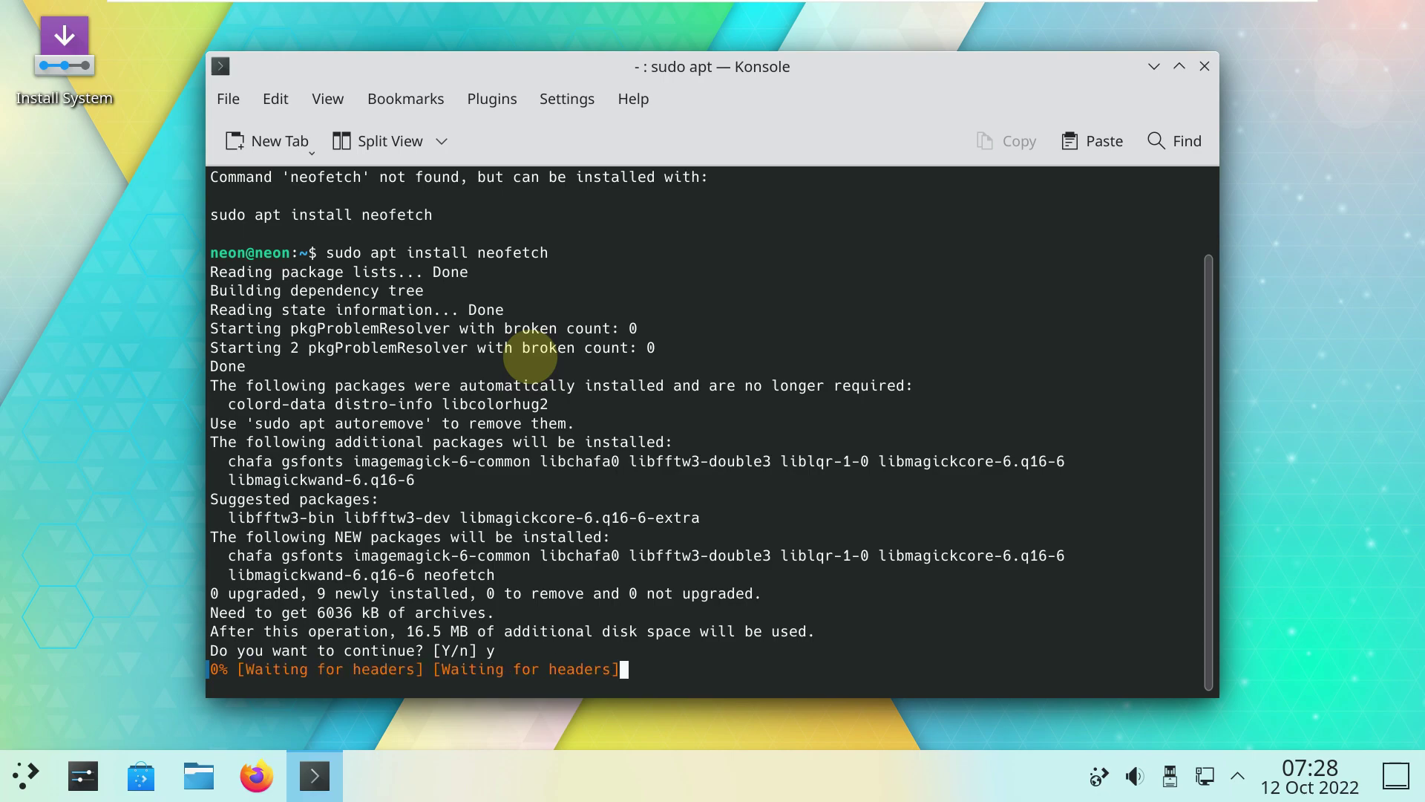
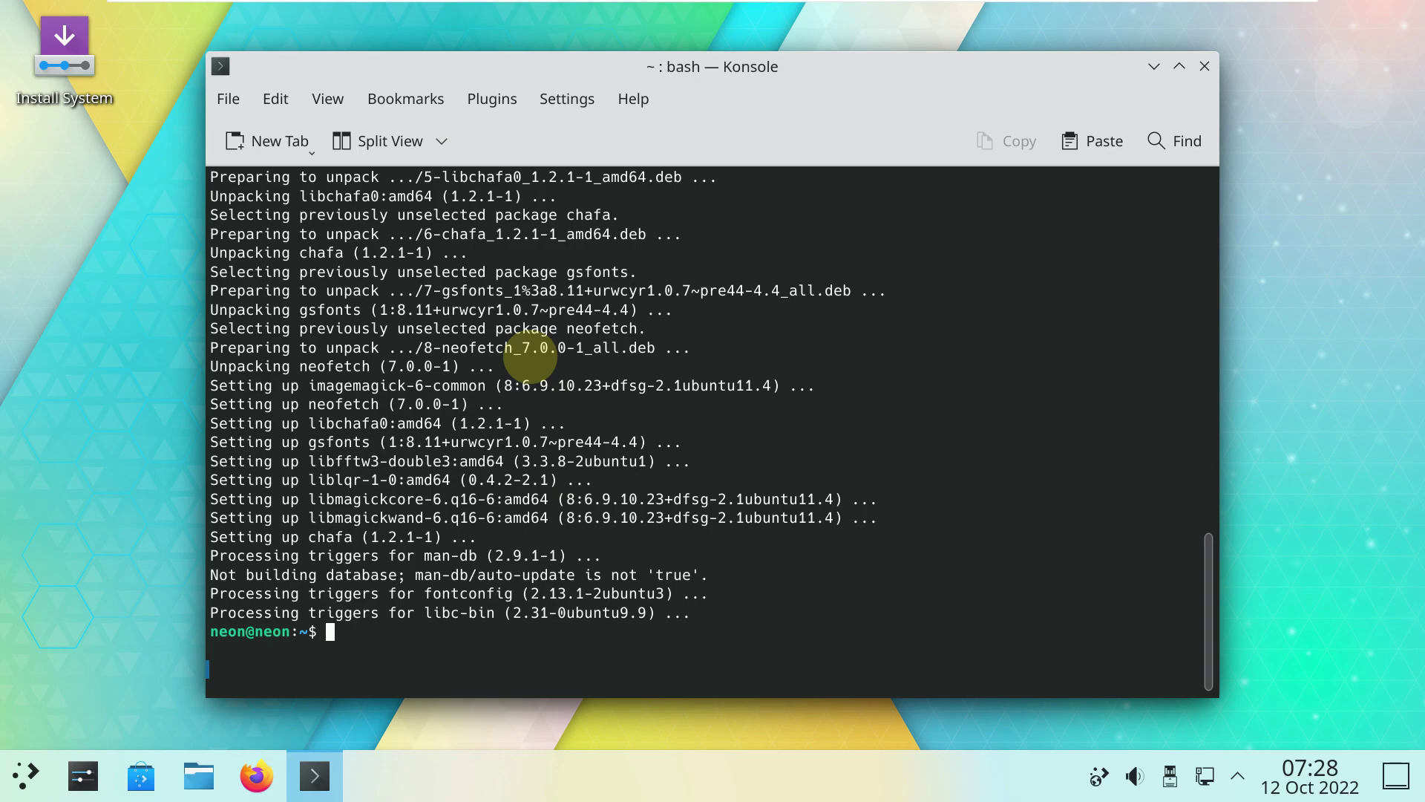
# Run neofetch for a system summary, then inxi -G, which reports inxi is not installed.
pyautogui.write('neofetch')
pyautogui.press('Return')
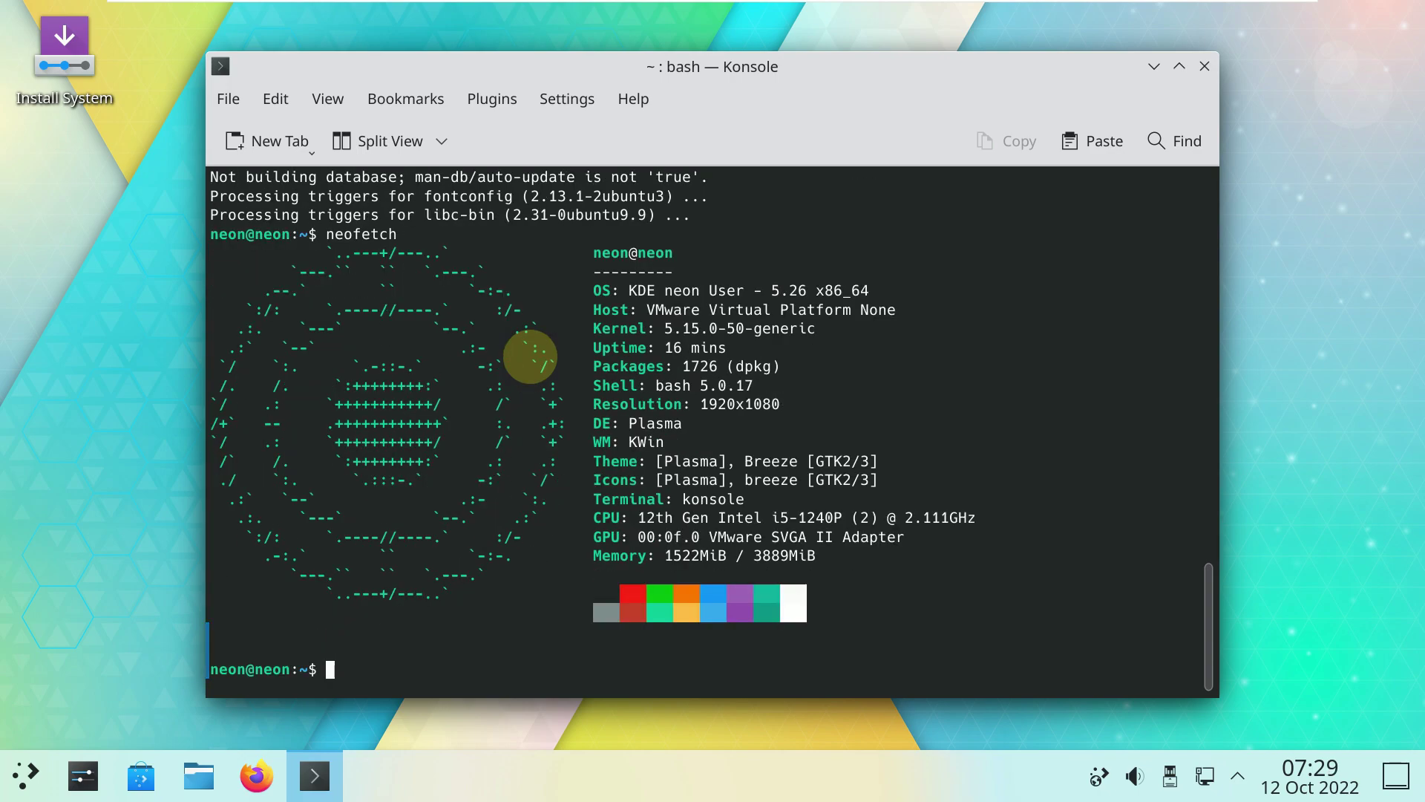
pyautogui.write('inxi -G')
pyautogui.press('Return')
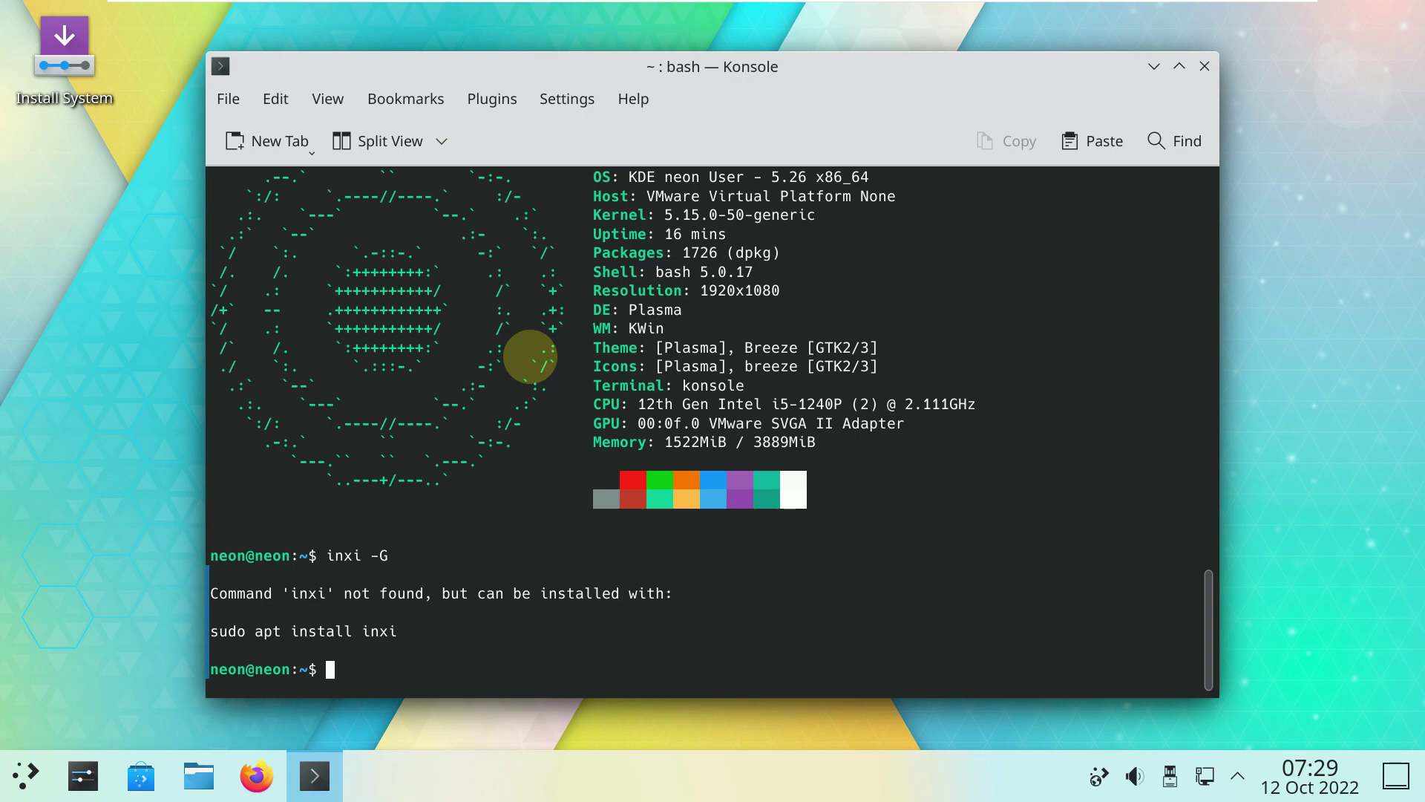
pyautogui.write('sudo apt install ')
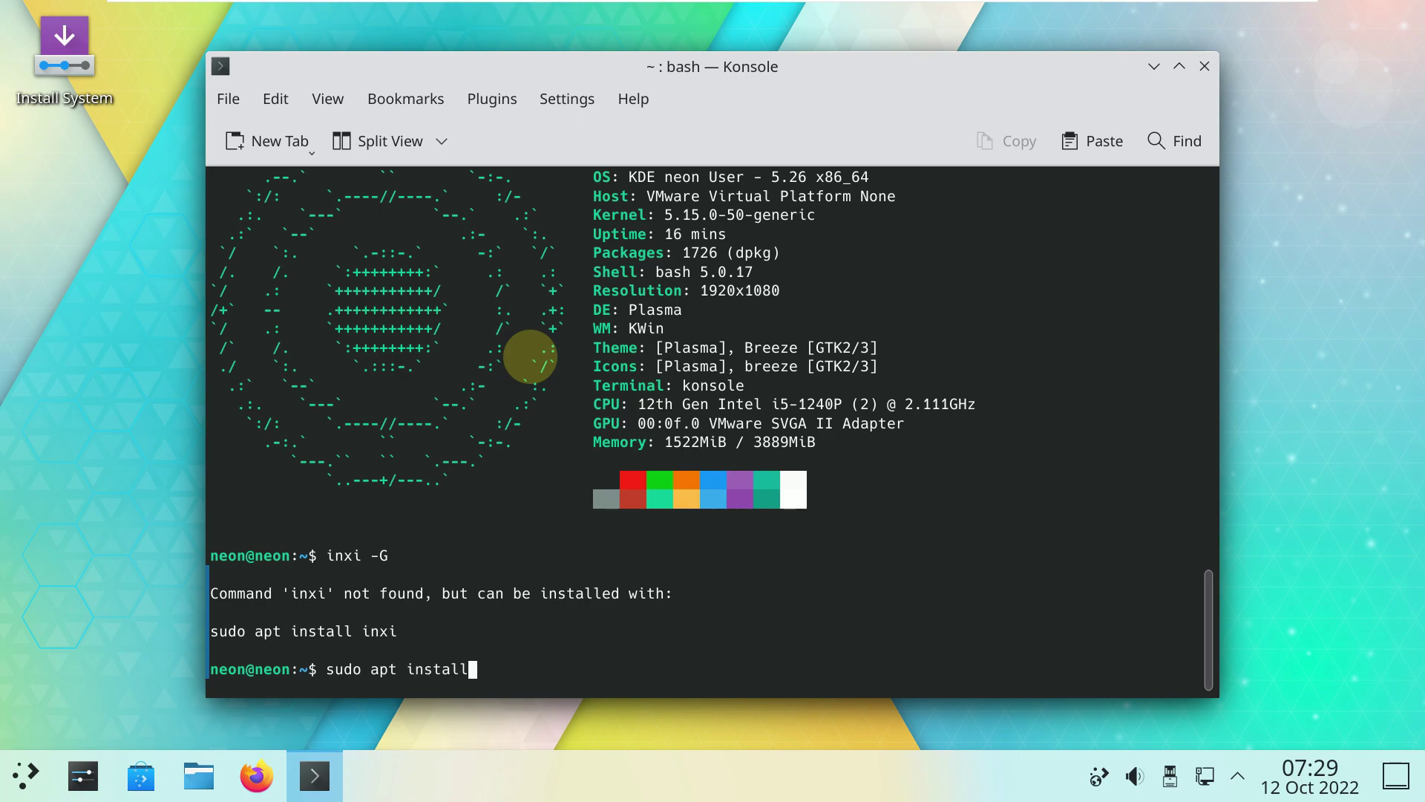
pyautogui.write('inxi')
# Install inxi with sudo apt install inxi, confirming with y.
pyautogui.press('Return')
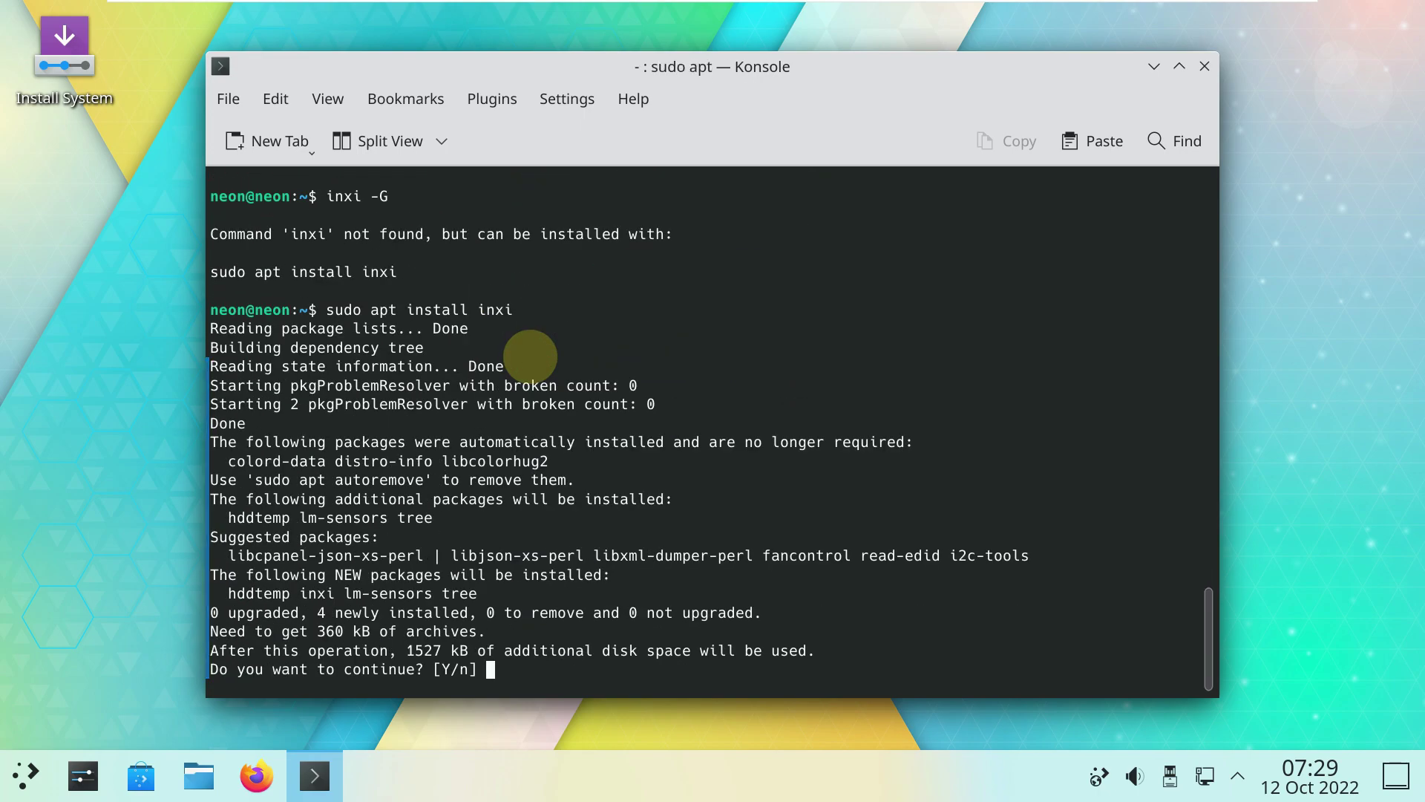
pyautogui.write('y')
pyautogui.press('Return')
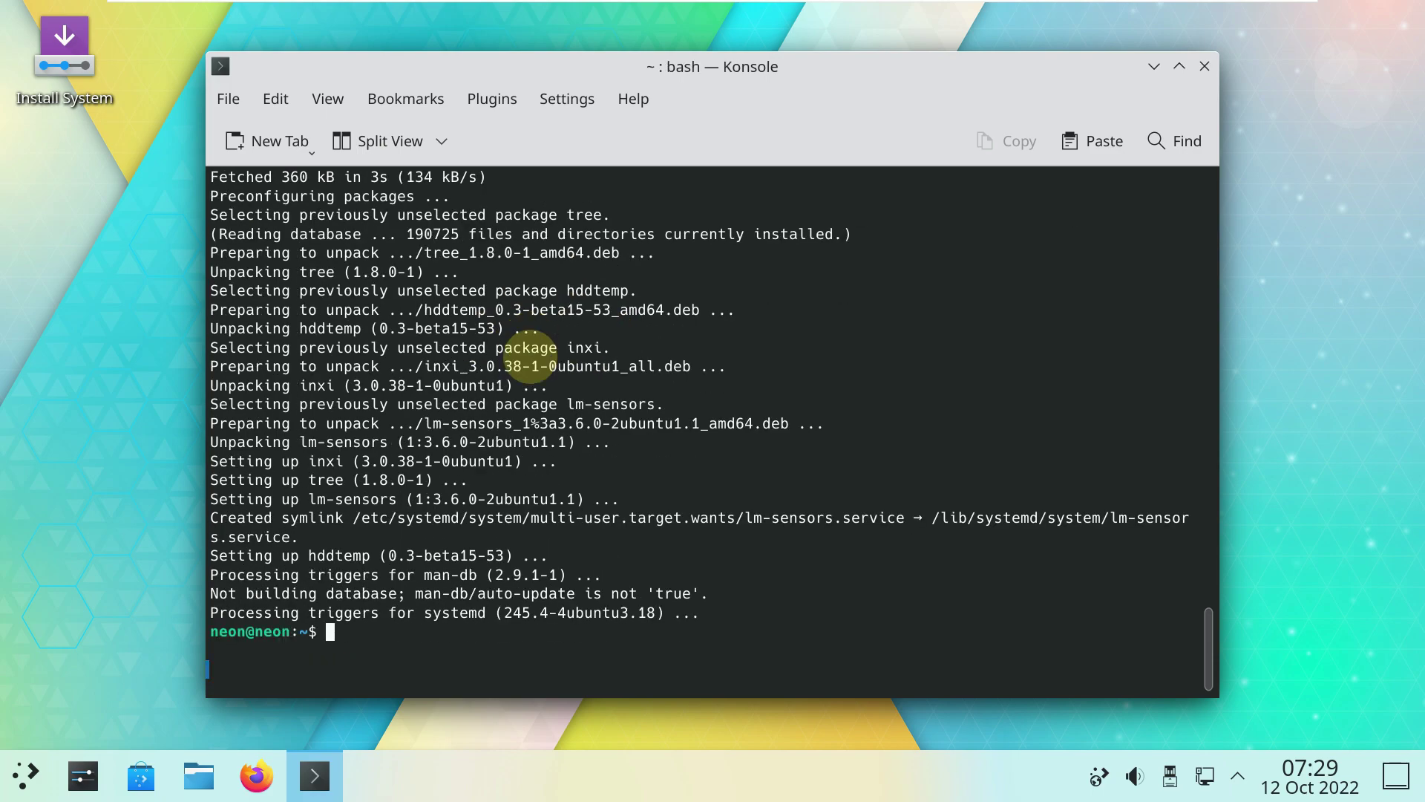
# Print graphics details with inxi -G and a basic system summary with inxi -b.
pyautogui.write('inxi -G')
pyautogui.press('Return')
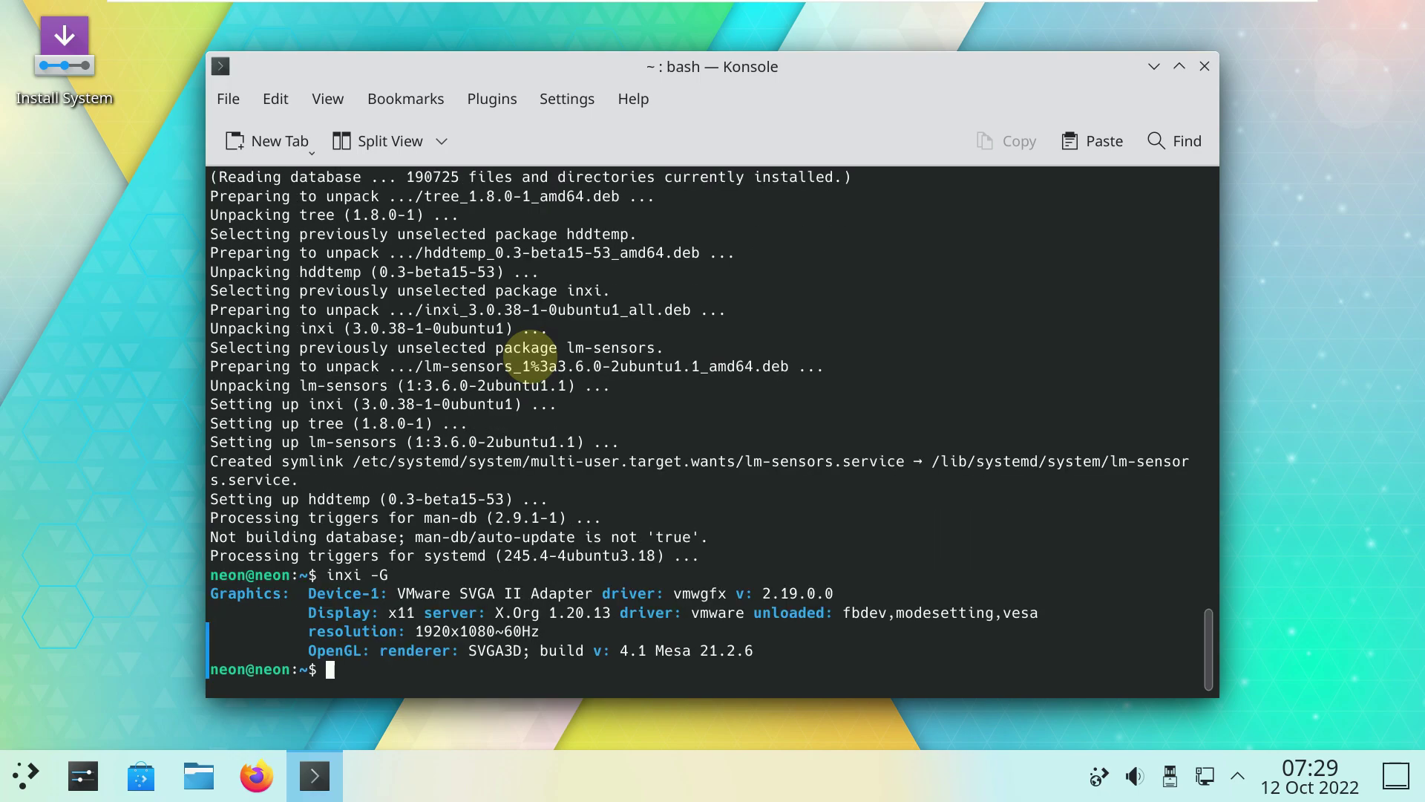
pyautogui.write('inxi -b')
pyautogui.press('Return')
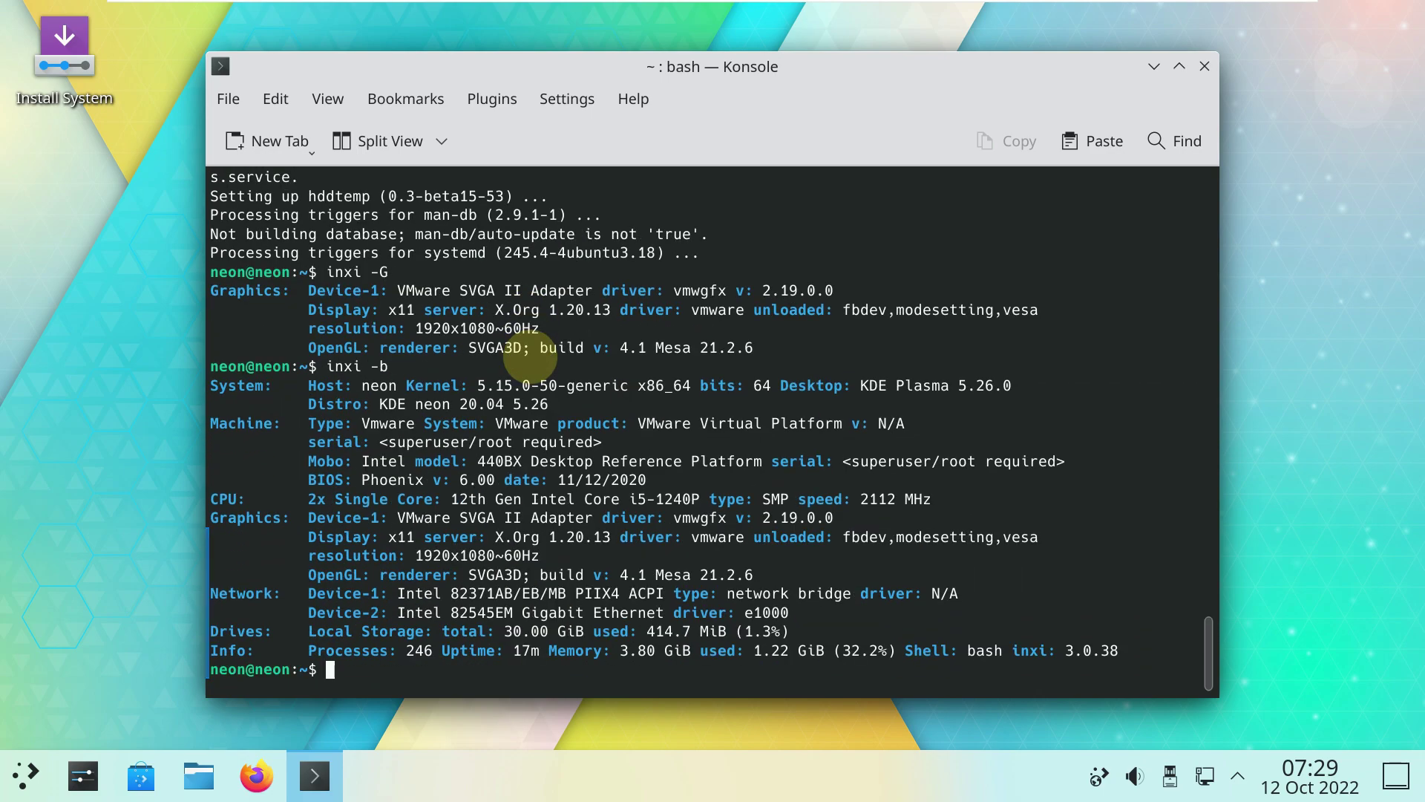
pyautogui.write('cat /etc/issue')
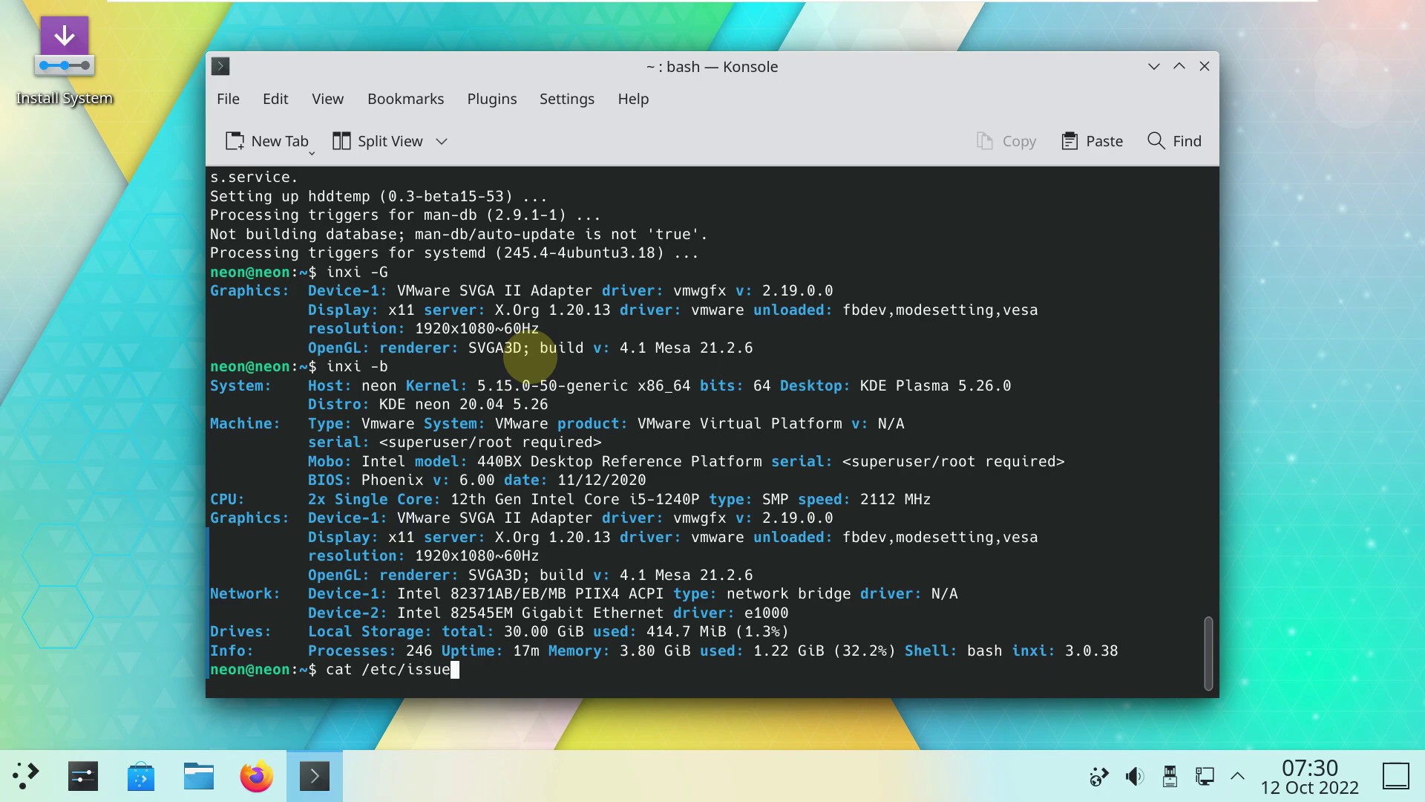
# Show the KDE neon 5.26 line from /etc/issue, find htop missing, and install it via apt.
pyautogui.press('Return')
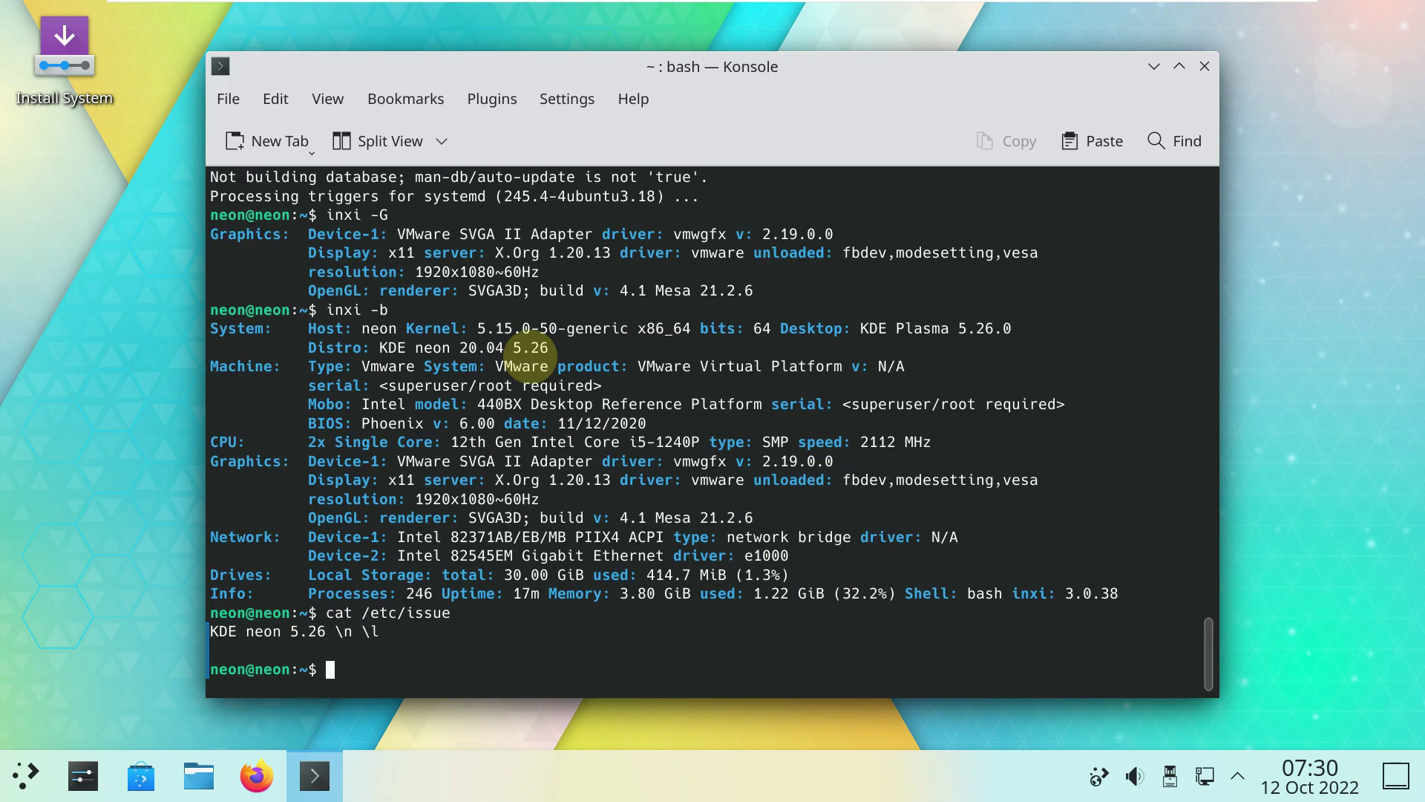
pyautogui.write('htop')
pyautogui.press('Return')
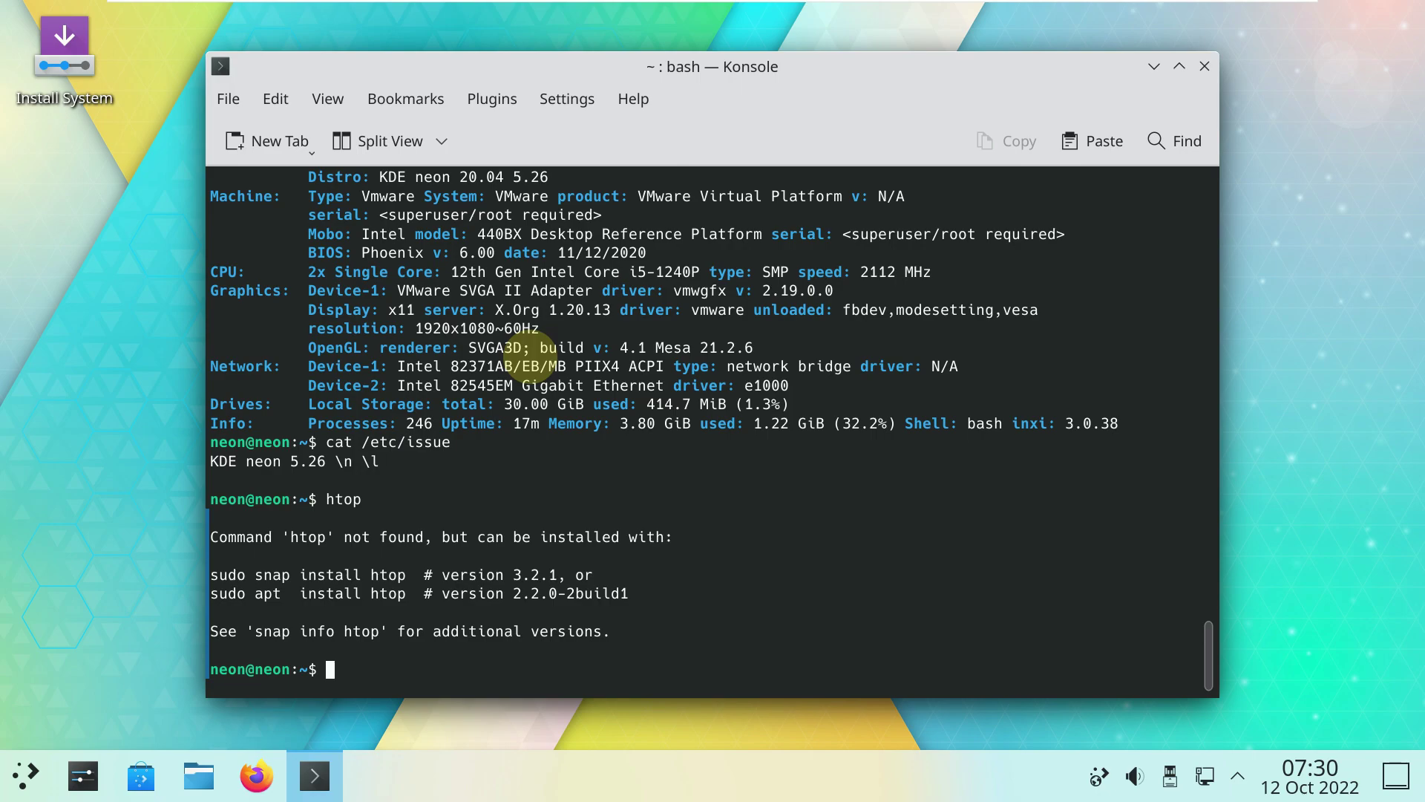
pyautogui.write('sudo apt install htop')
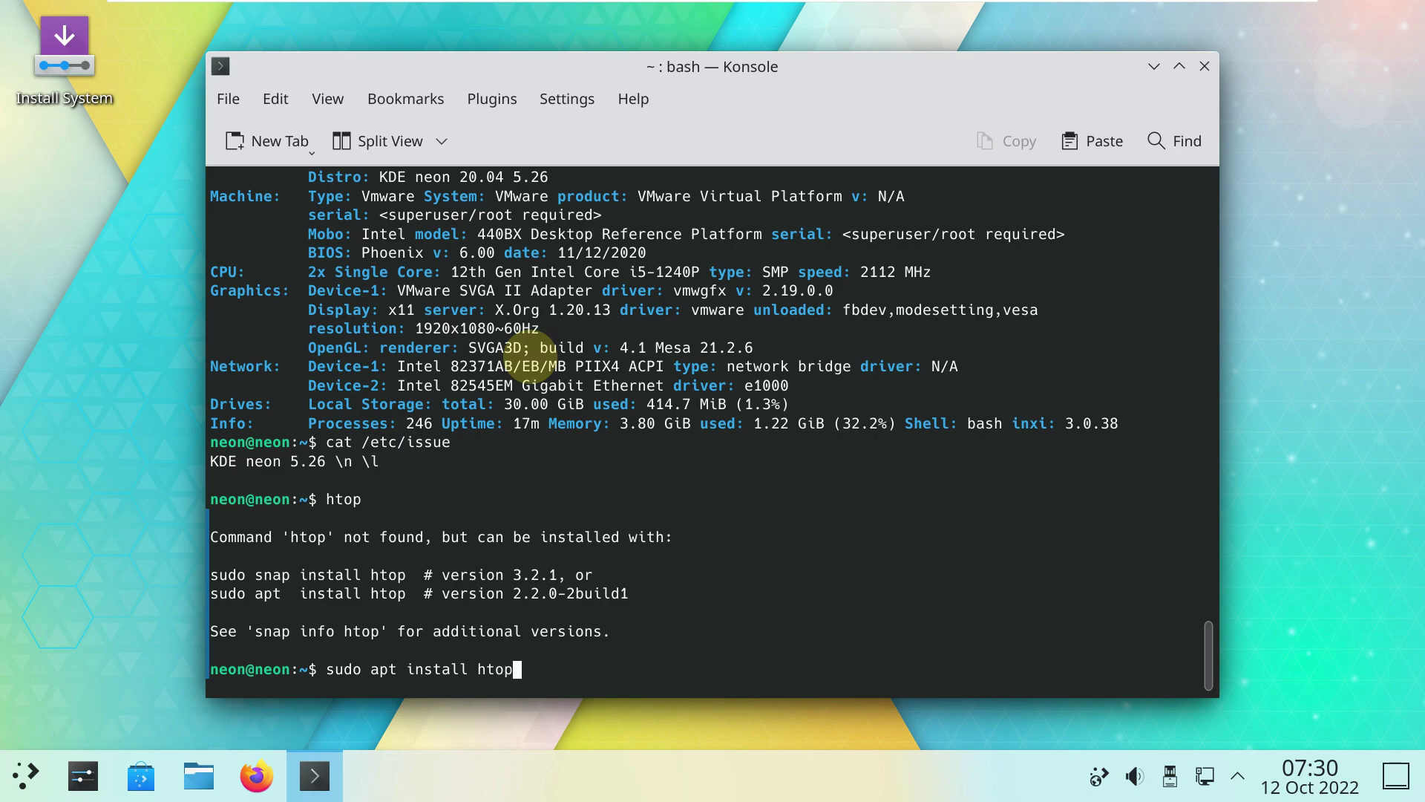
pyautogui.press('Return')
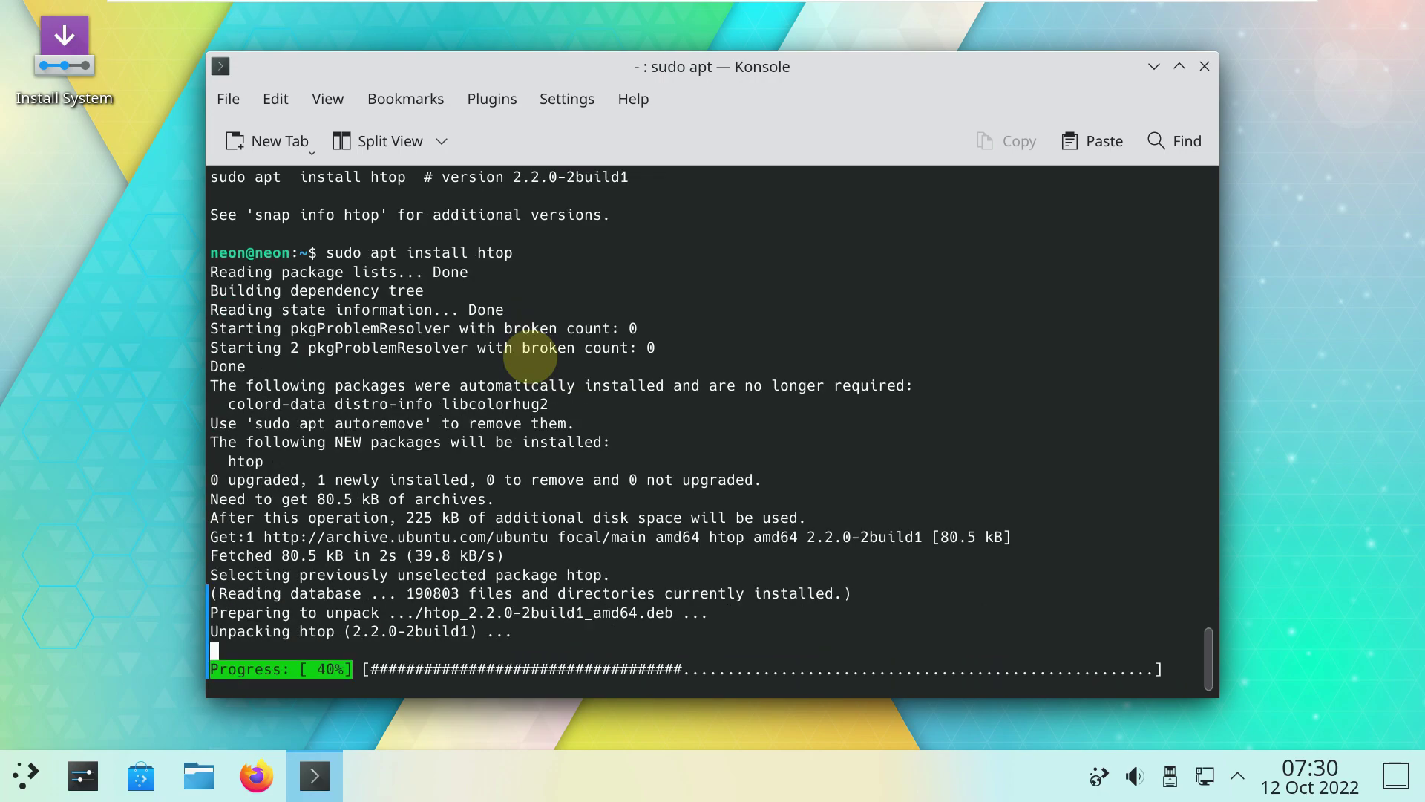
# Launch htop and switch its process list to tree view.
pyautogui.write('htop')
pyautogui.press('Return')
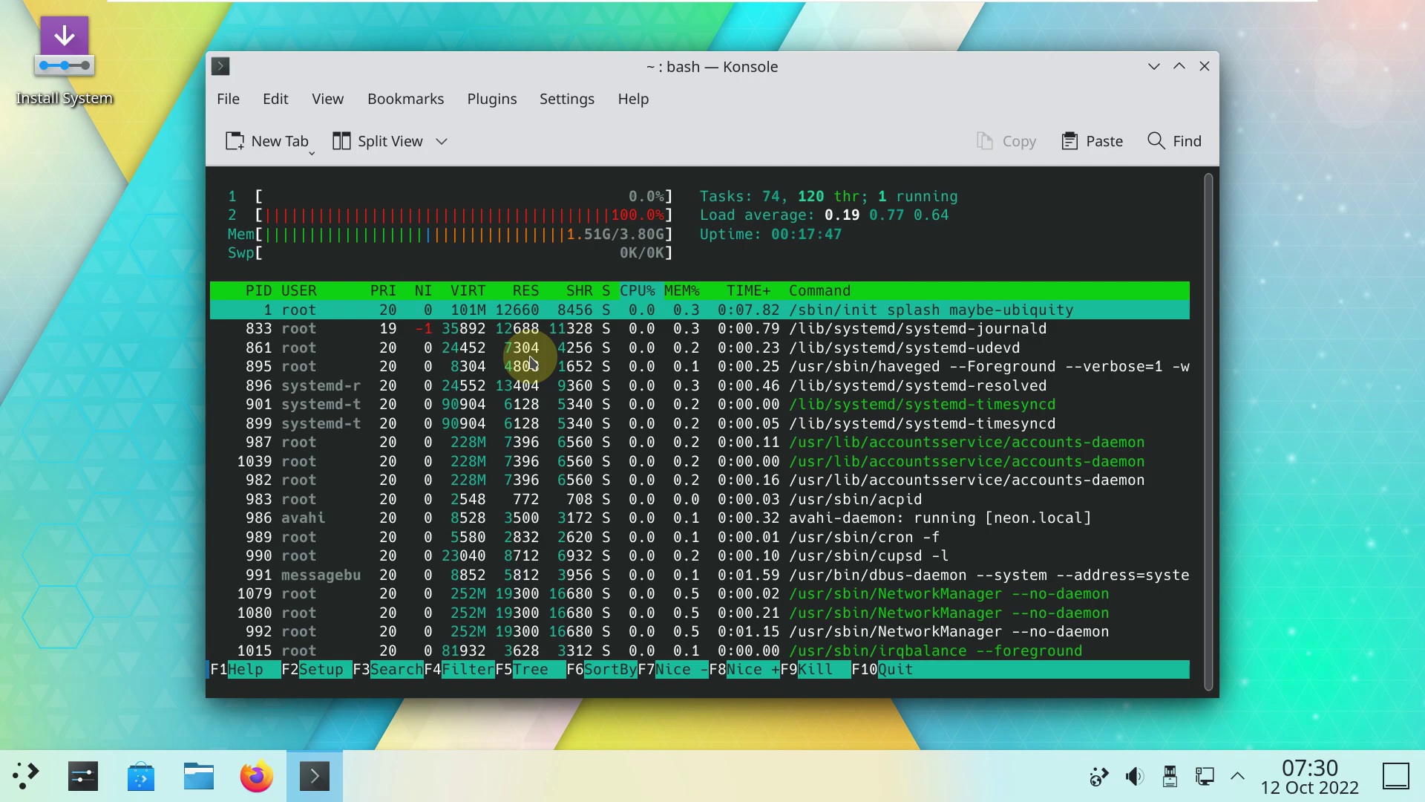
pyautogui.press('F5')
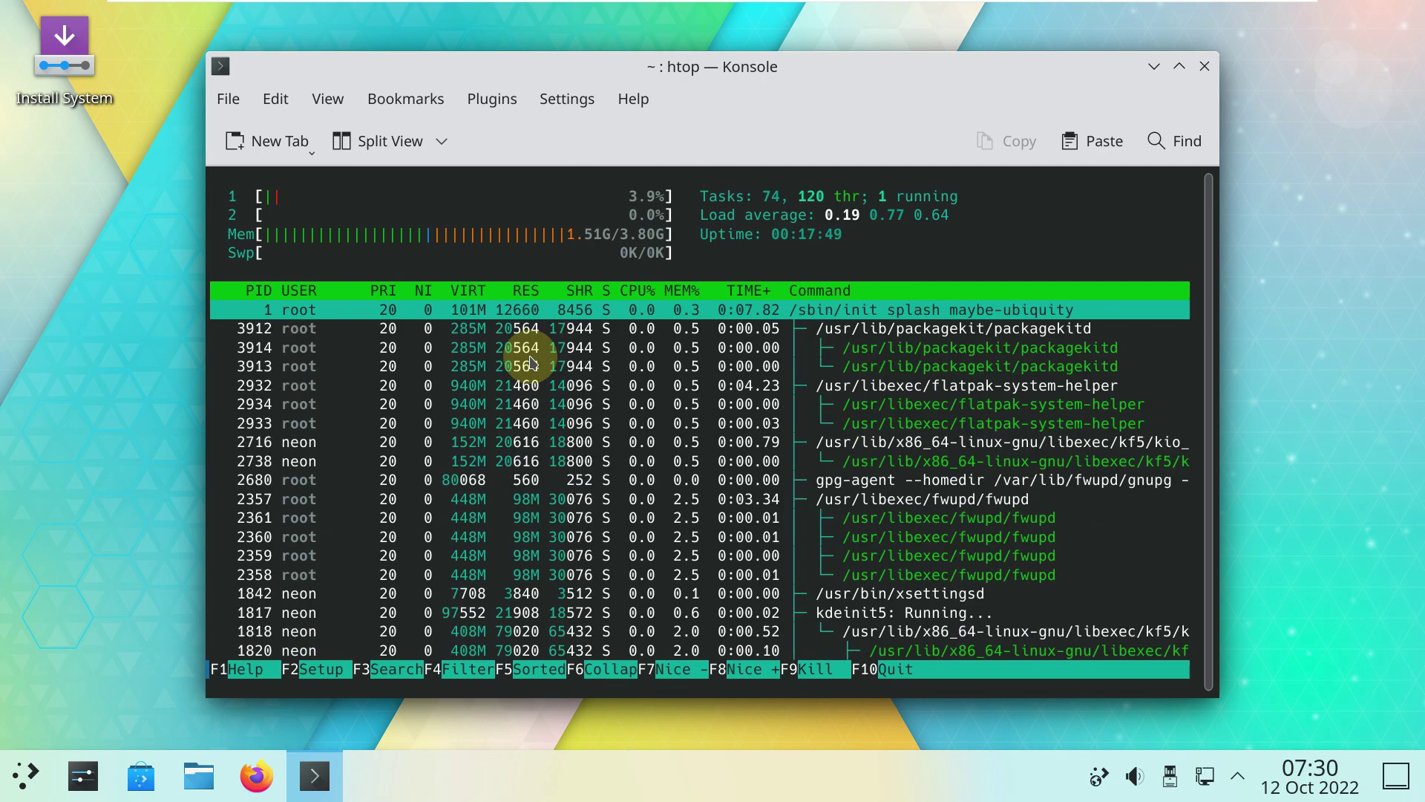
# Check the Konsole version (22.08.1) in Help > About Konsole.
pyautogui.click(637, 106)
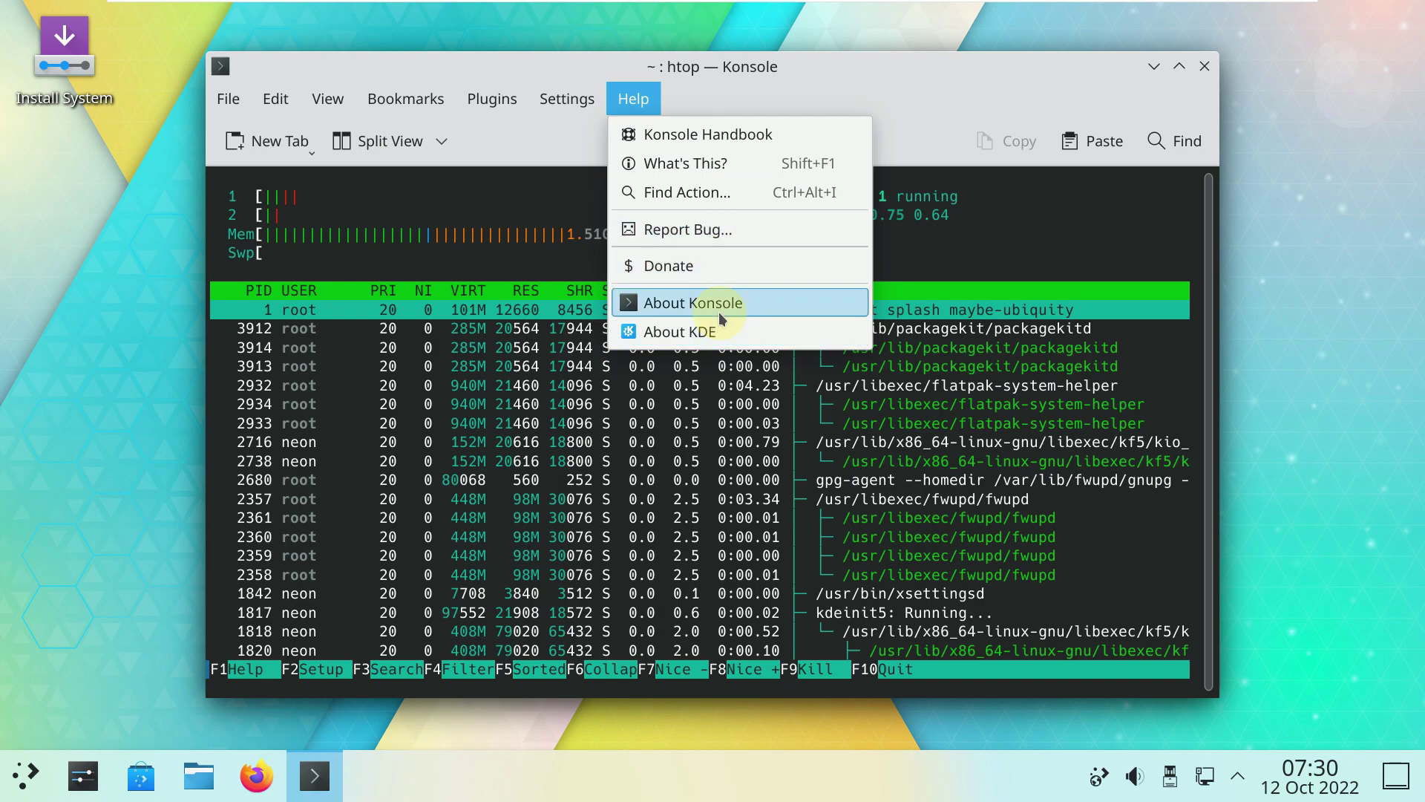
pyautogui.click(718, 310)
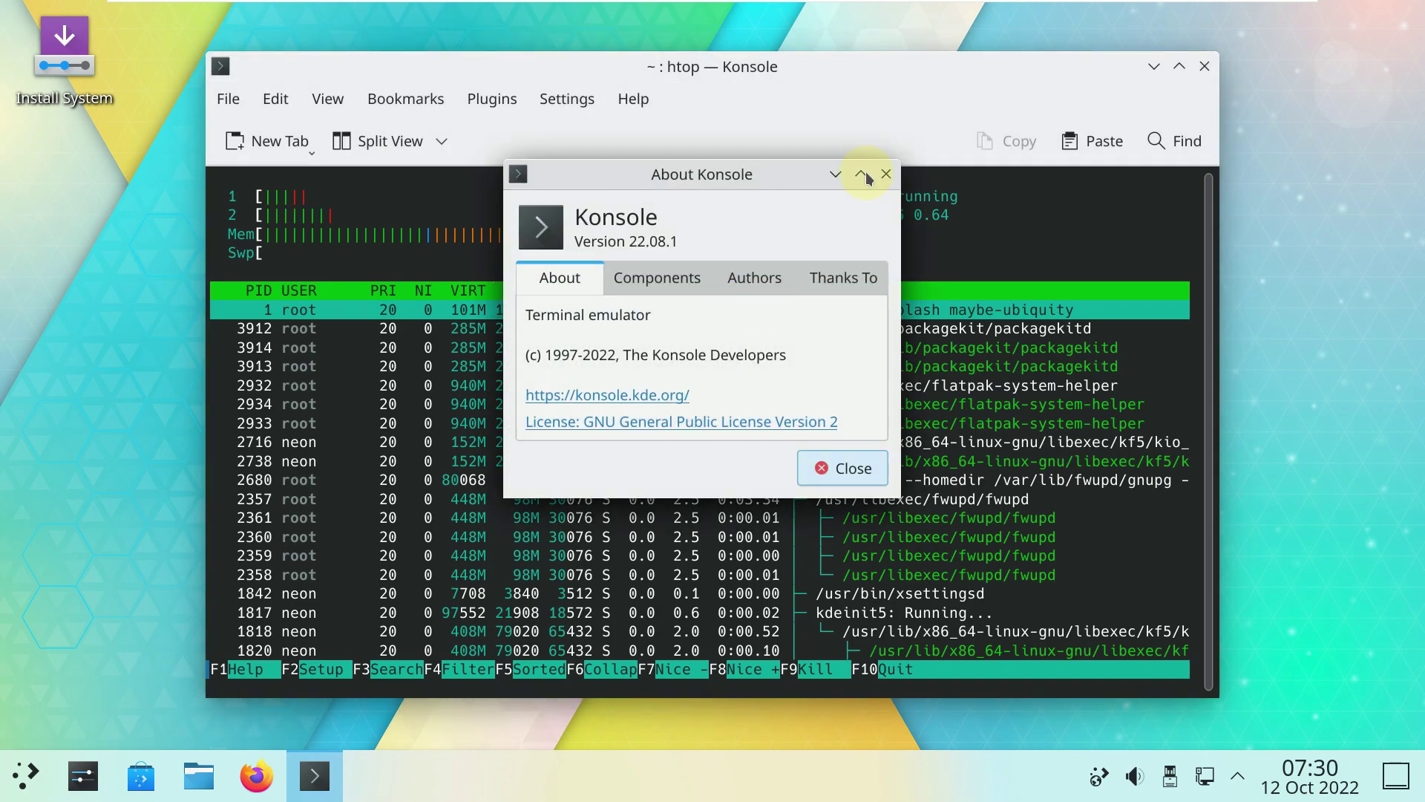
pyautogui.click(886, 175)
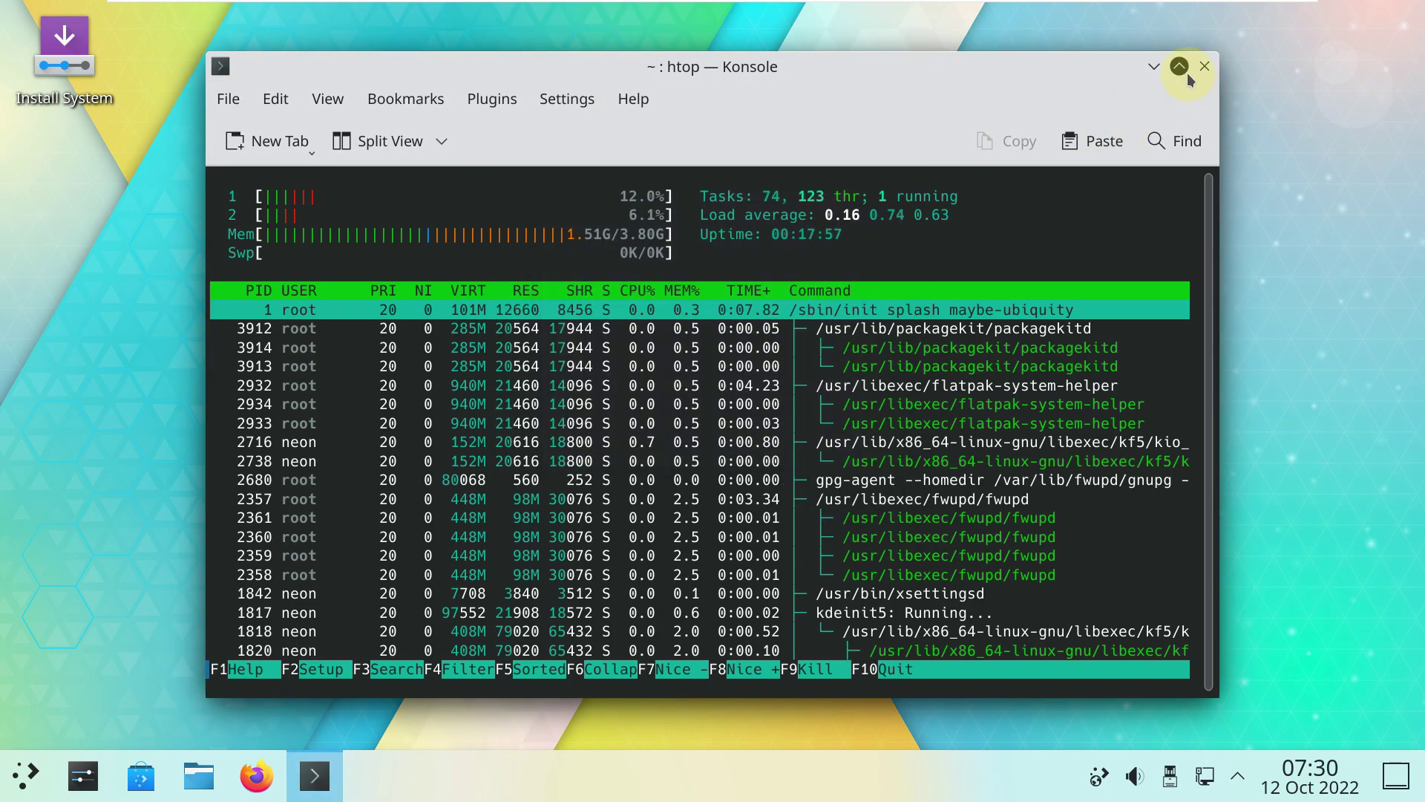
# Maximize and scroll the terminal, then close it despite htop still running.
pyautogui.click(1178, 67)
pyautogui.scroll(-8, 817, 404)
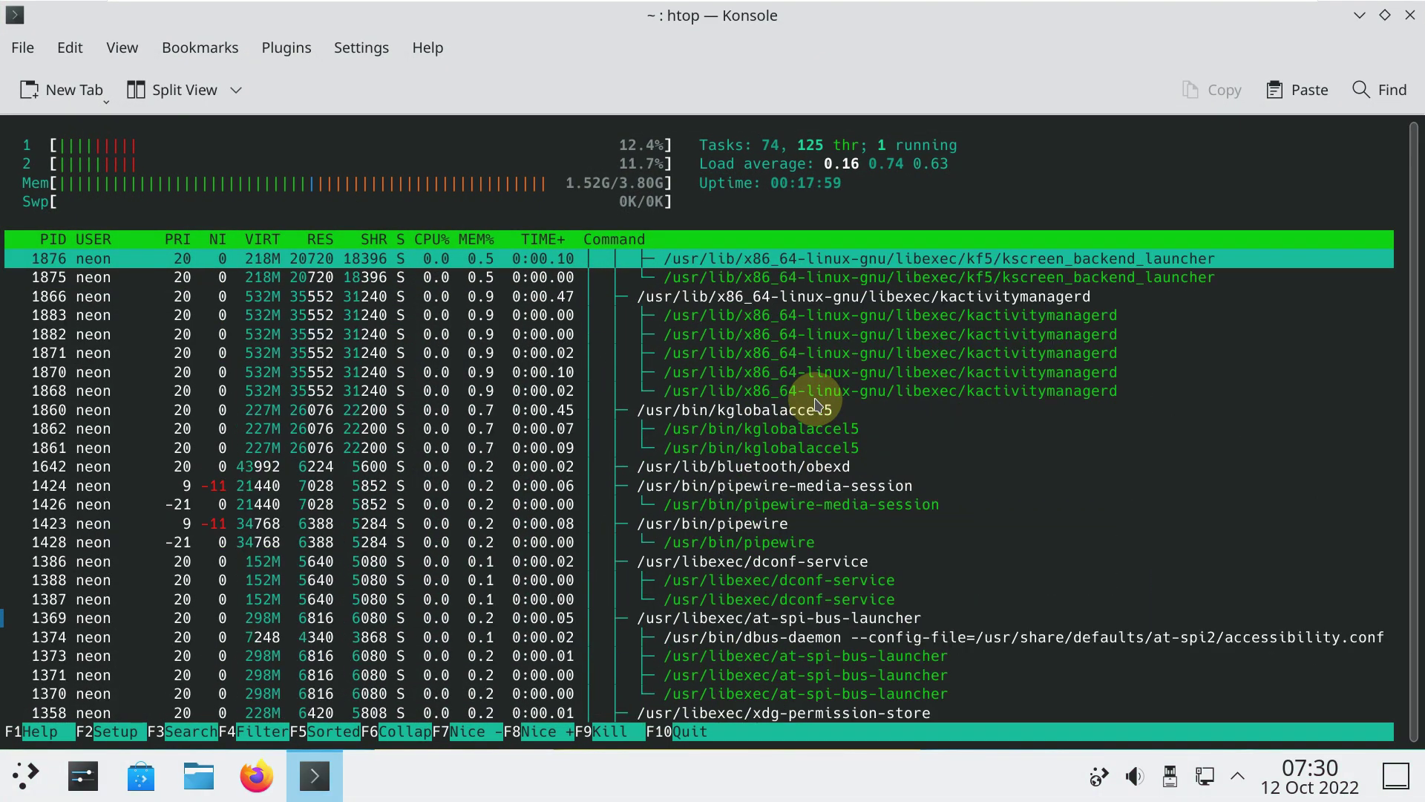
pyautogui.scroll(-5, 816, 405)
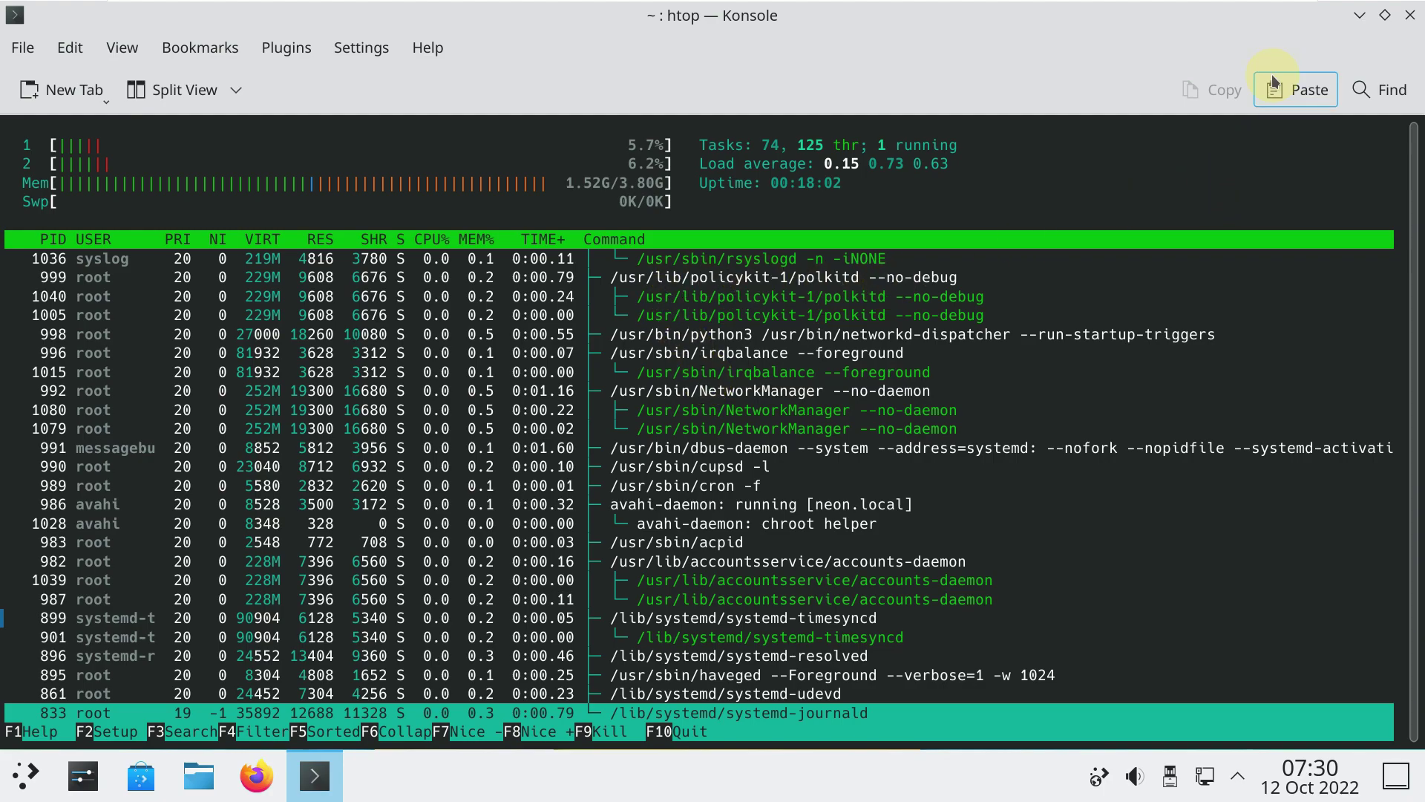
pyautogui.click(1410, 15)
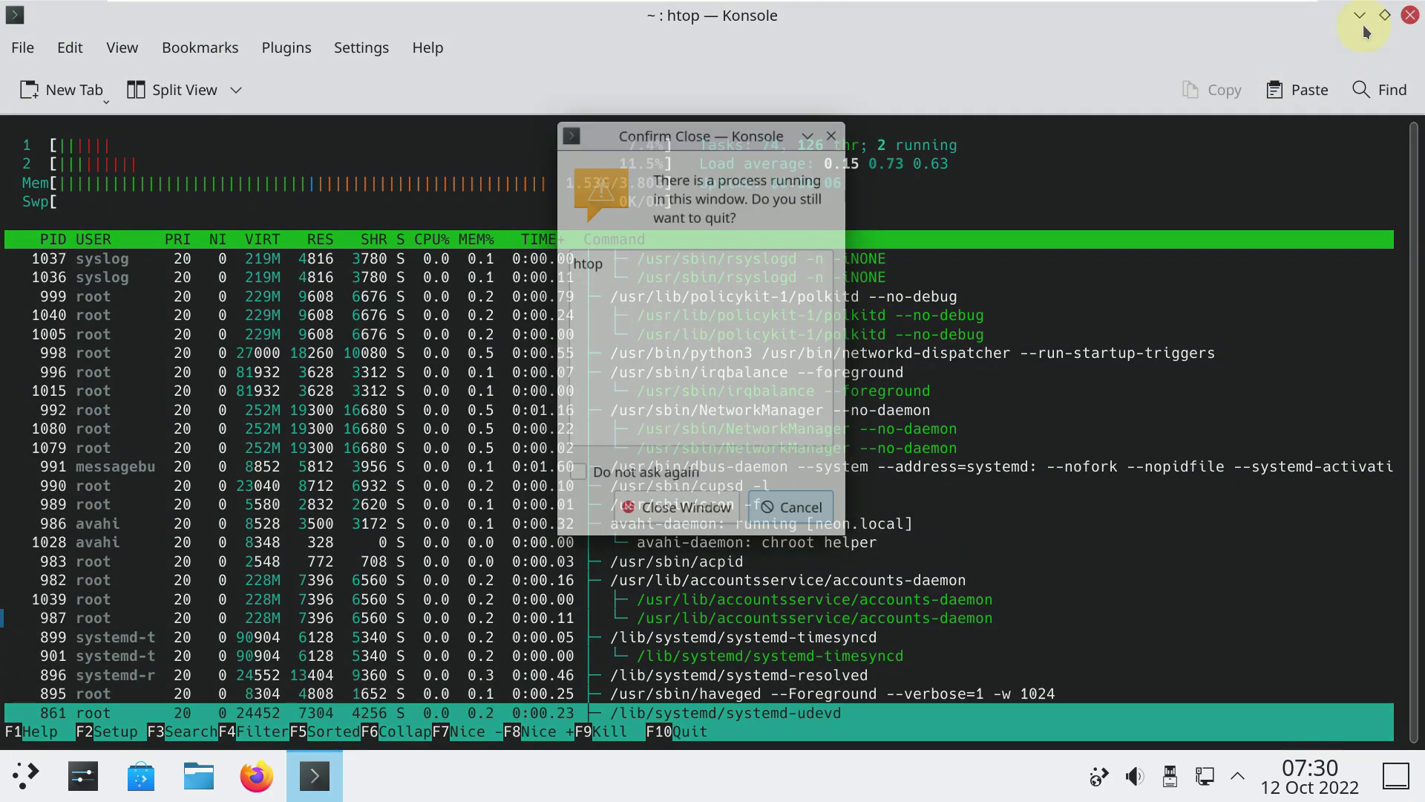
pyautogui.click(687, 519)
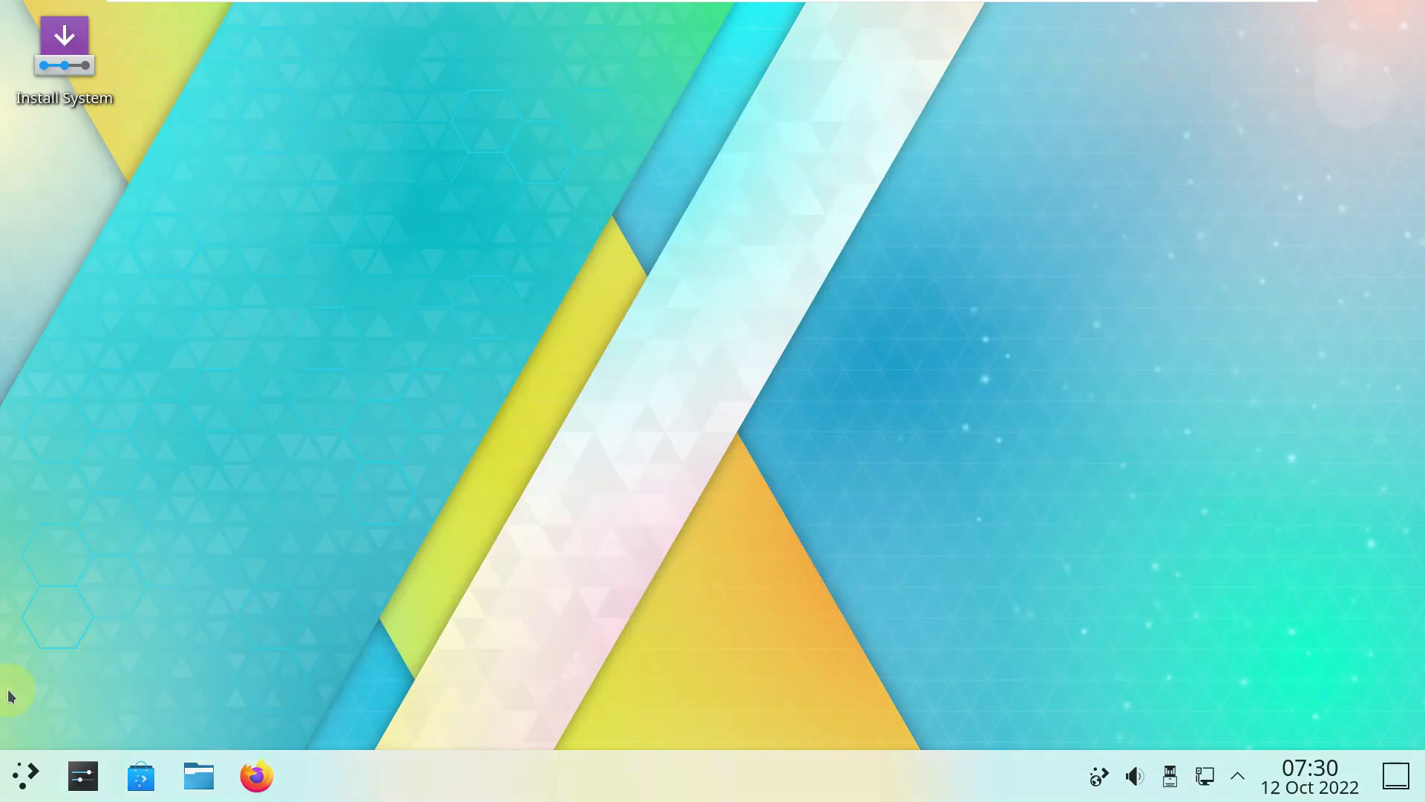
# Open Info Center from the launcher, review Plasma 5.26.0, Frameworks 5.98.0, Qt 5.15.6, then close it.
pyautogui.click(11, 770)
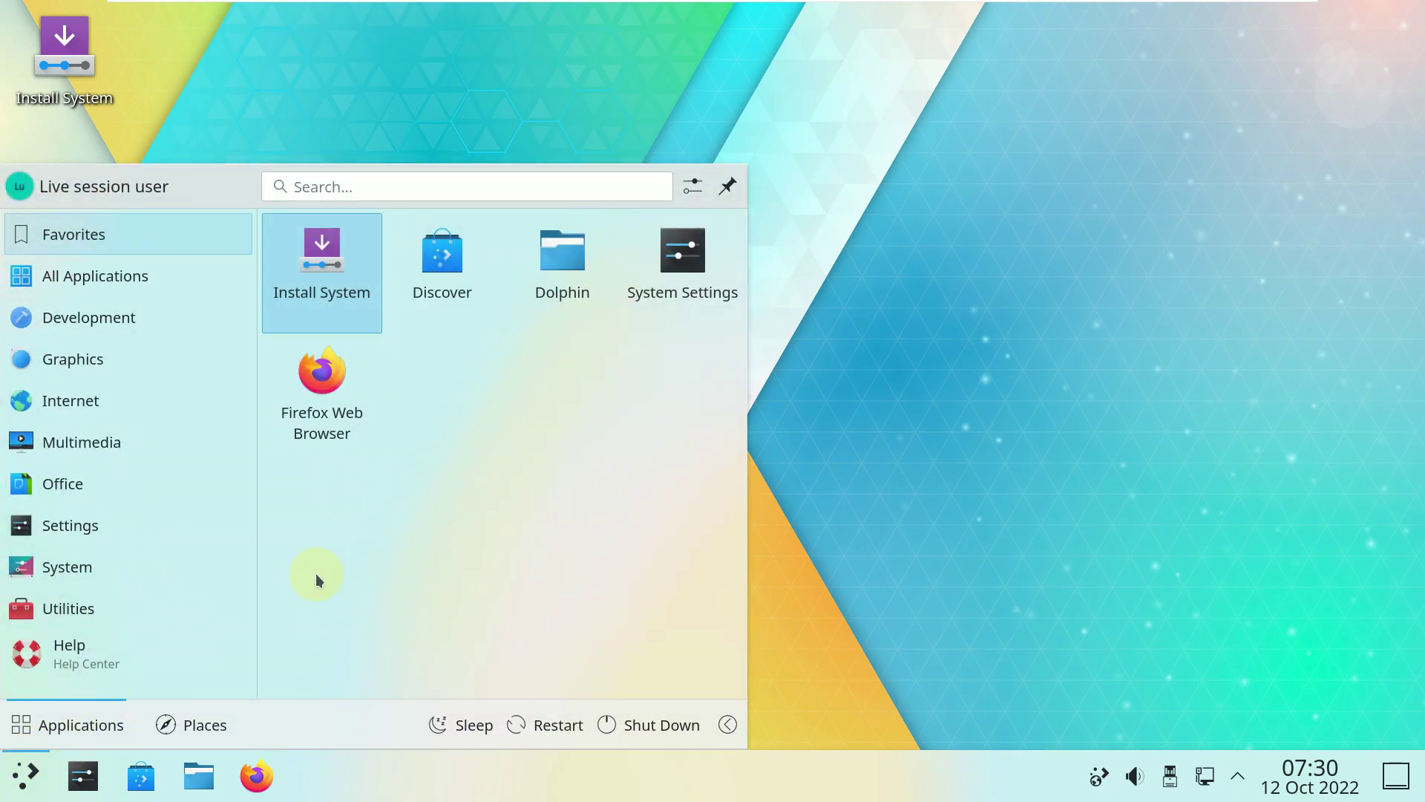
pyautogui.moveTo(175, 512)
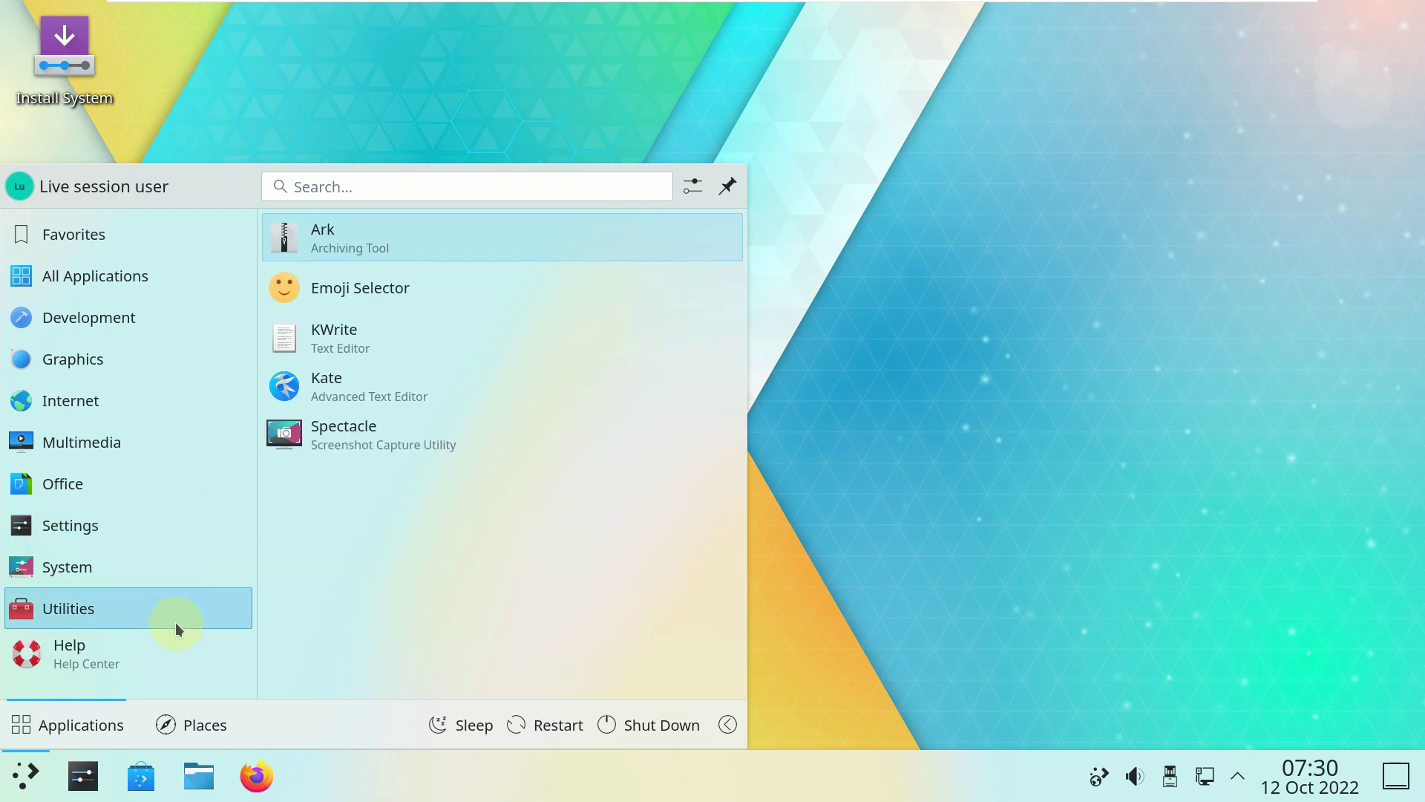
pyautogui.moveTo(186, 486)
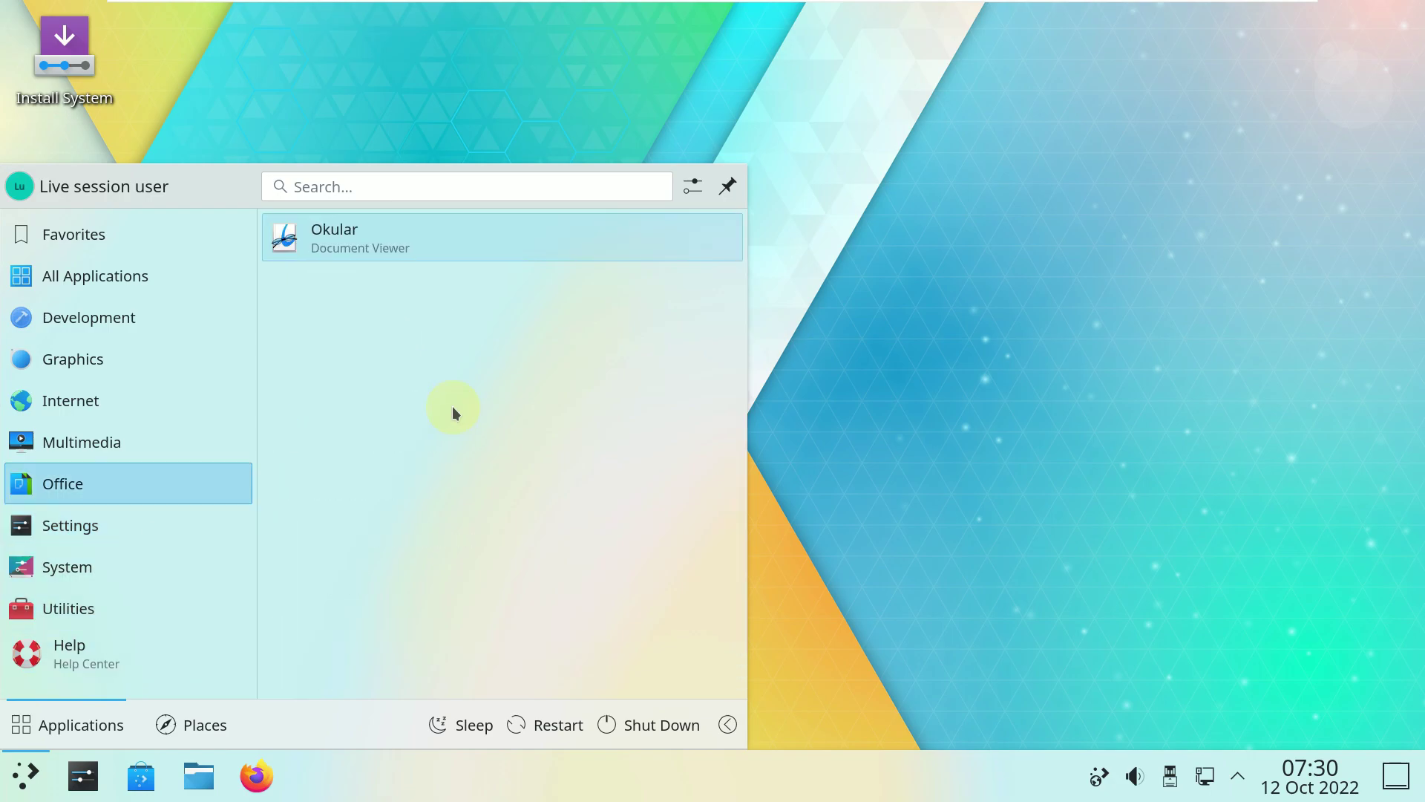
pyautogui.moveTo(233, 558)
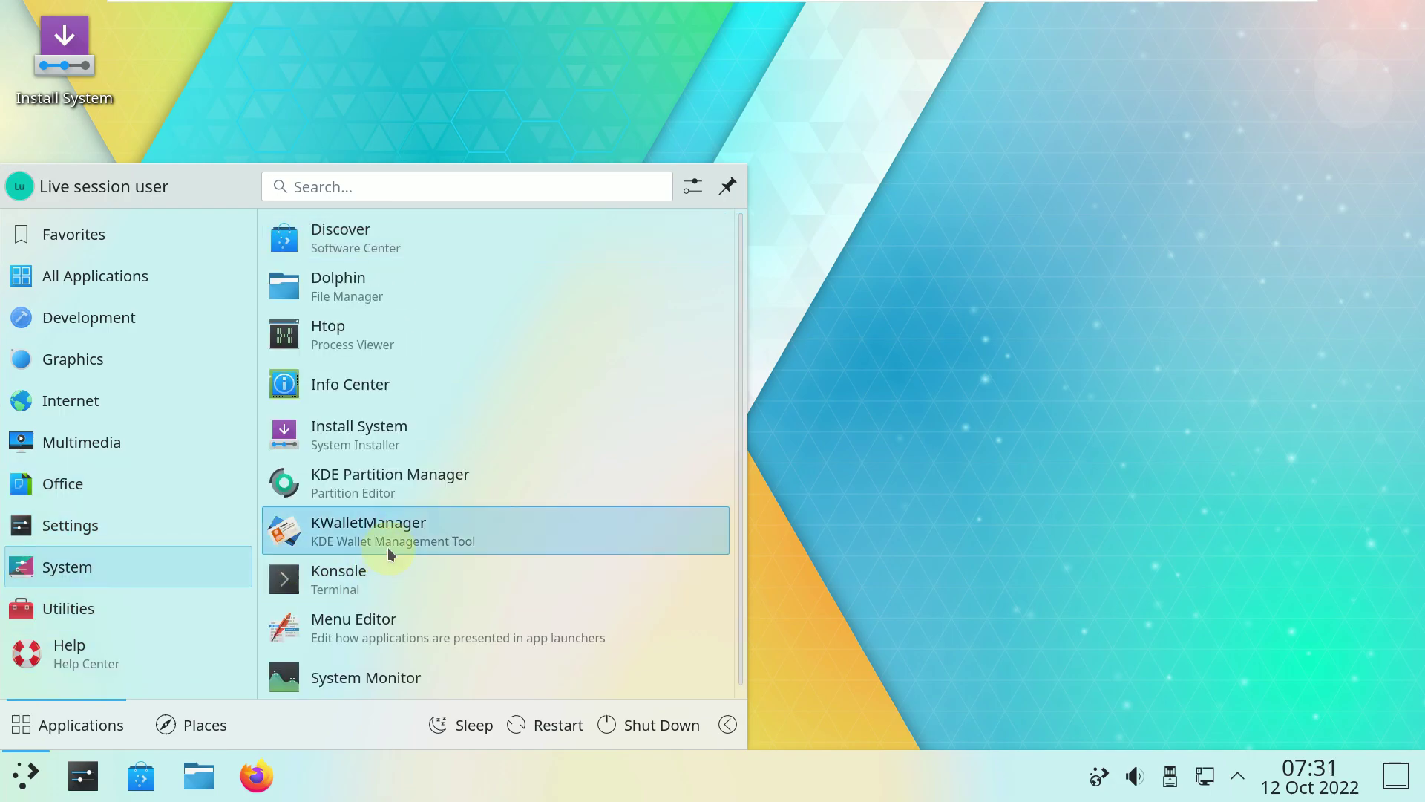
pyautogui.click(386, 377)
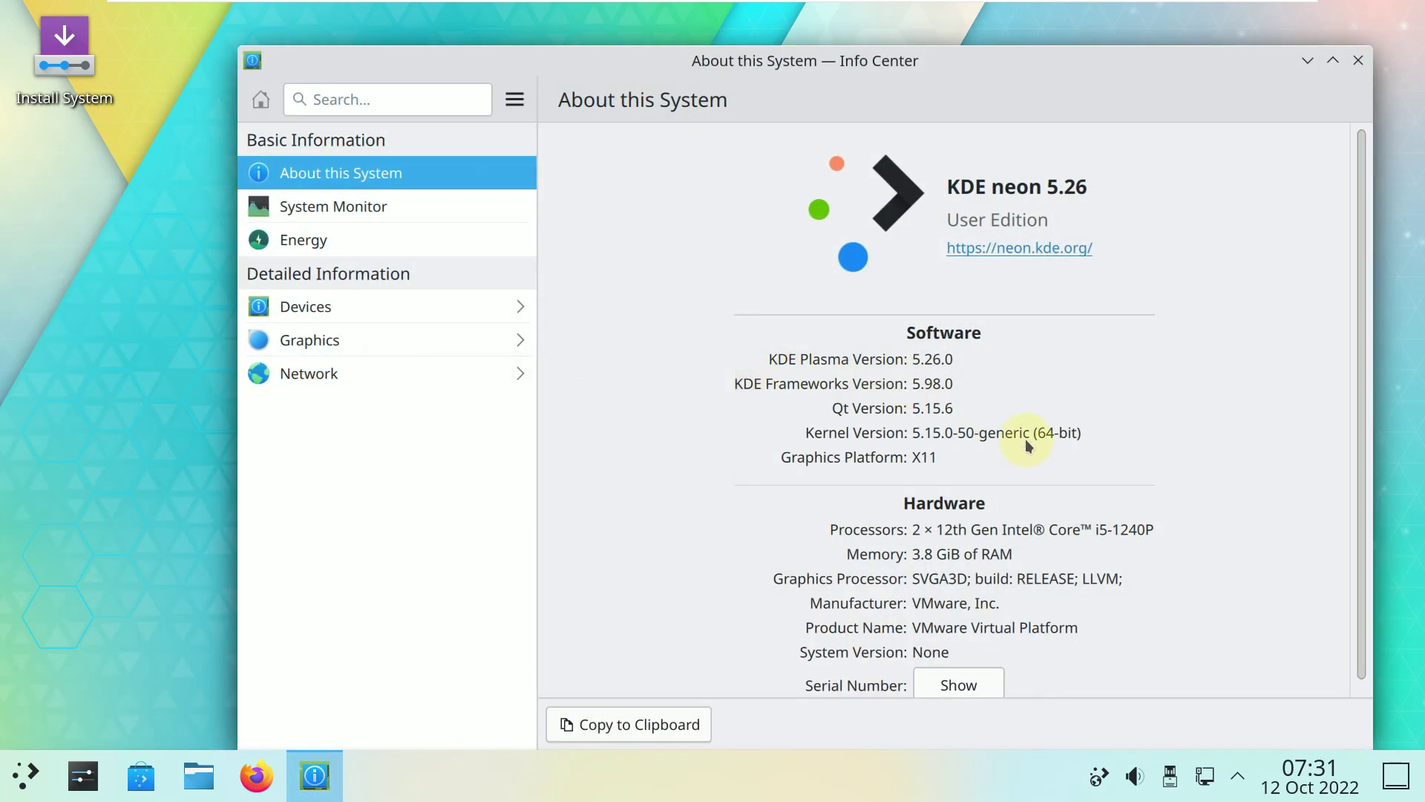
pyautogui.scroll(-1, 1028, 445)
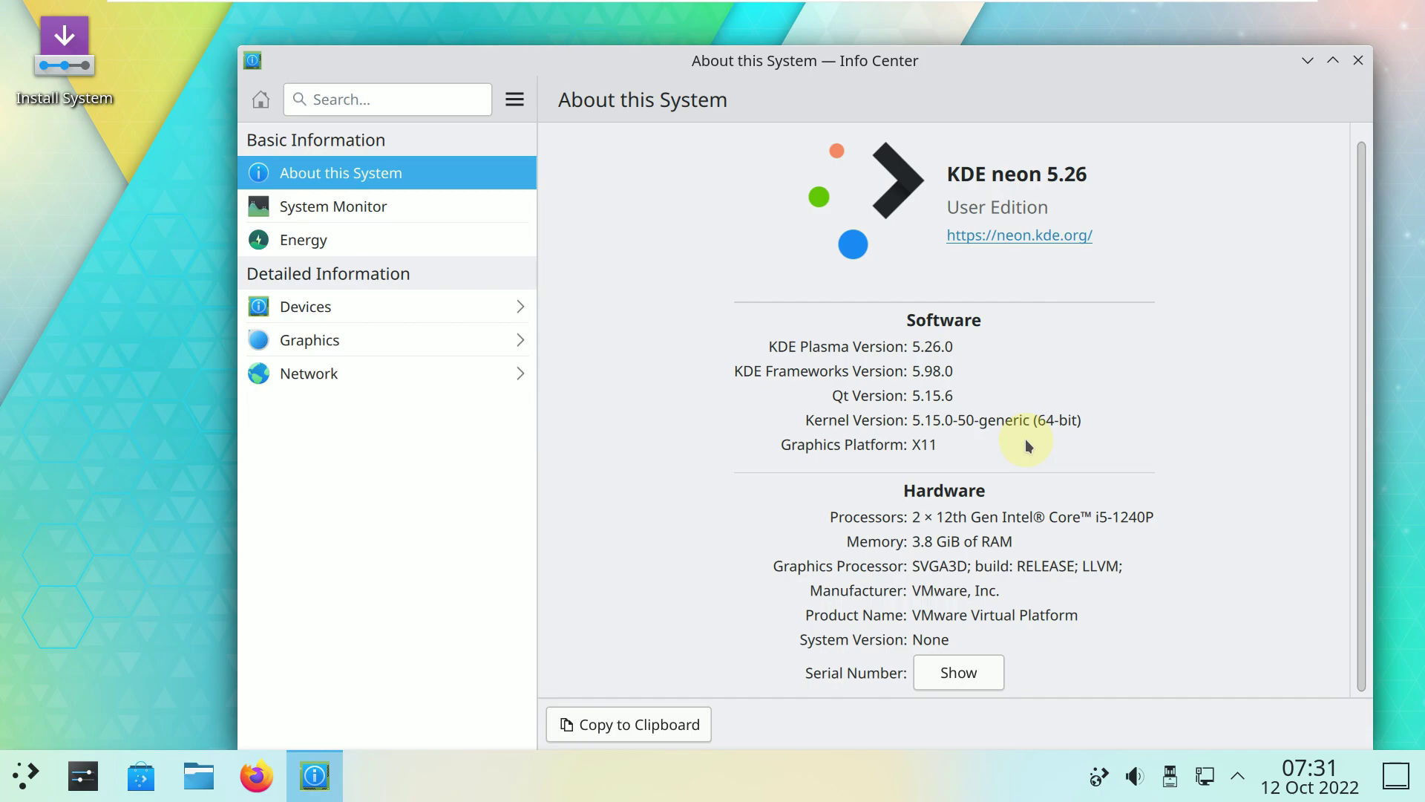
pyautogui.scroll(1, 1028, 446)
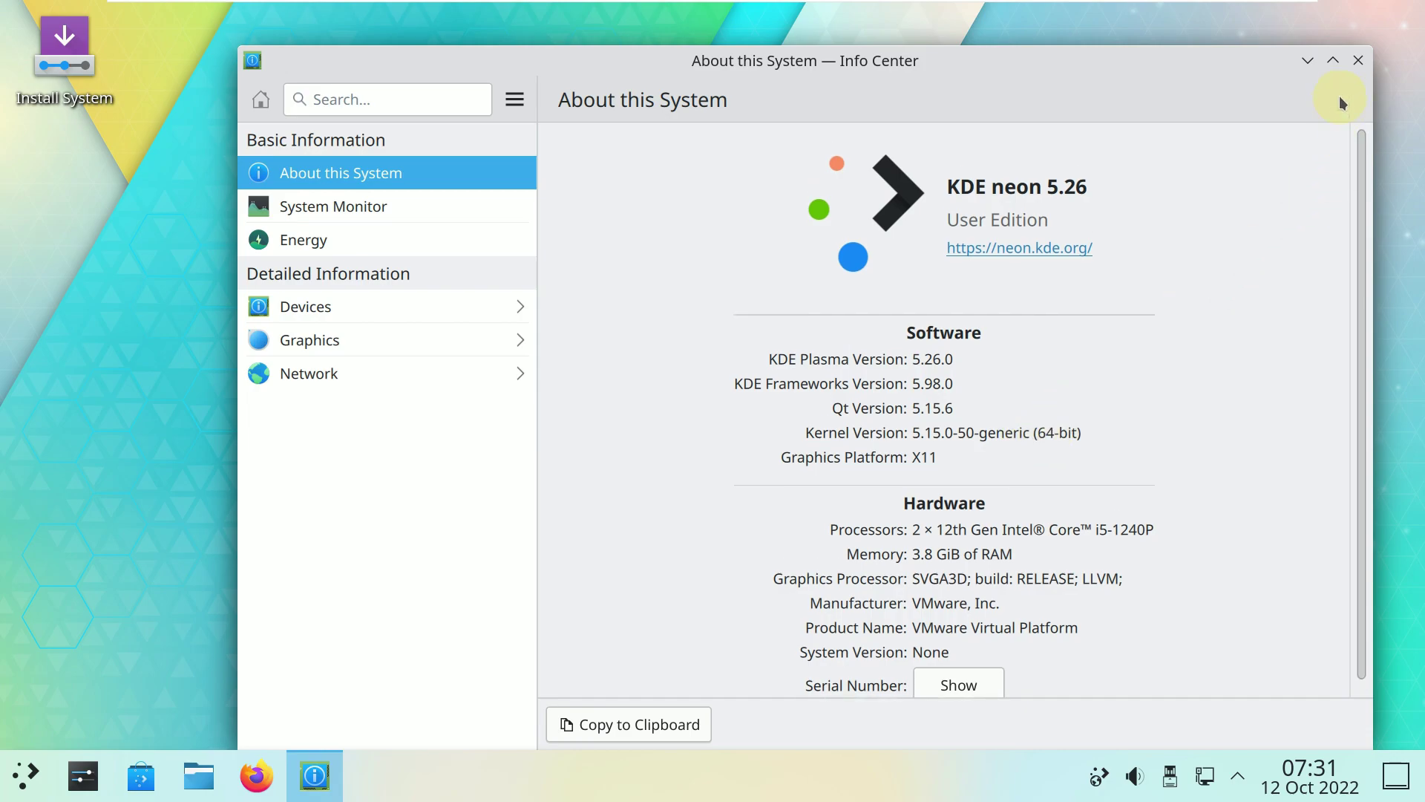
pyautogui.click(1360, 65)
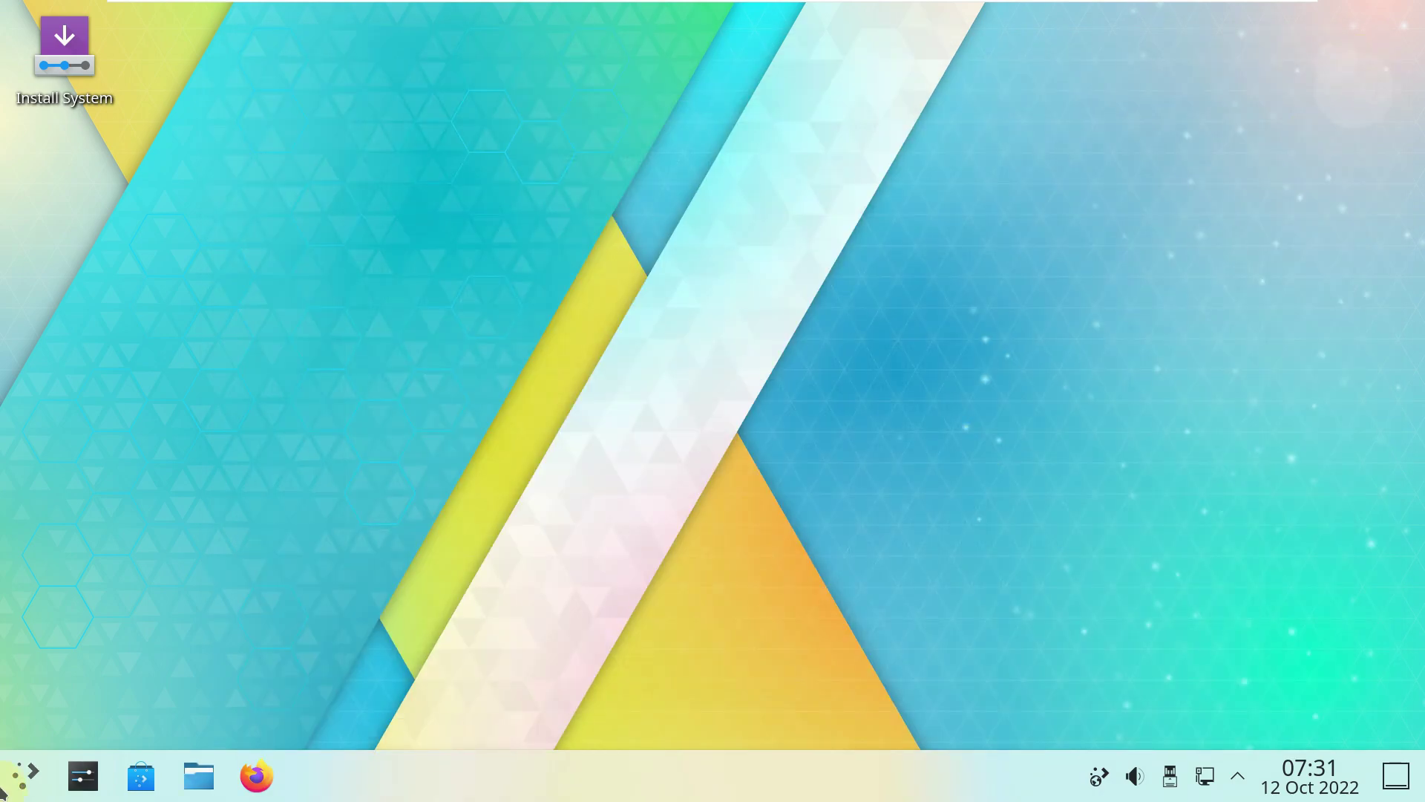
pyautogui.click(9, 790)
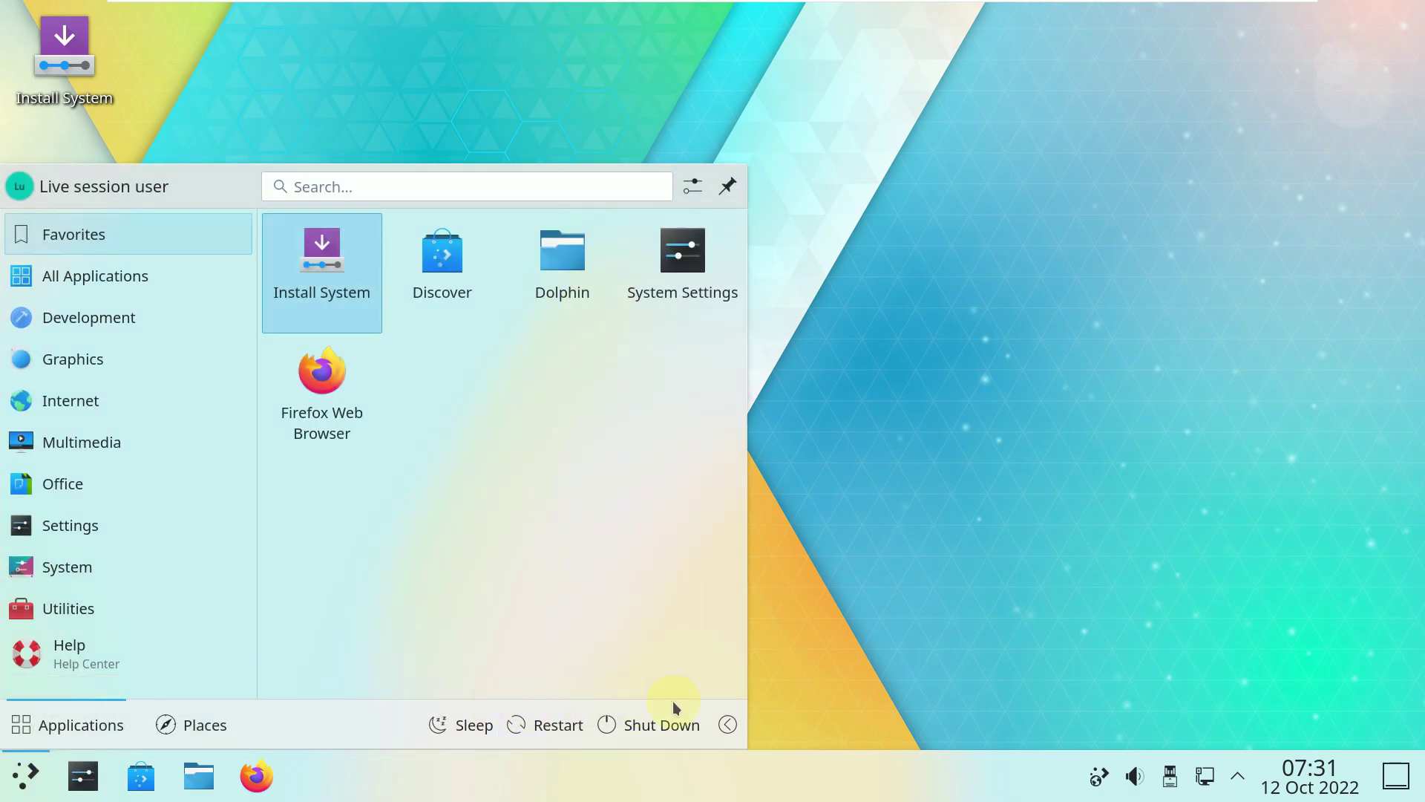
pyautogui.click(729, 721)
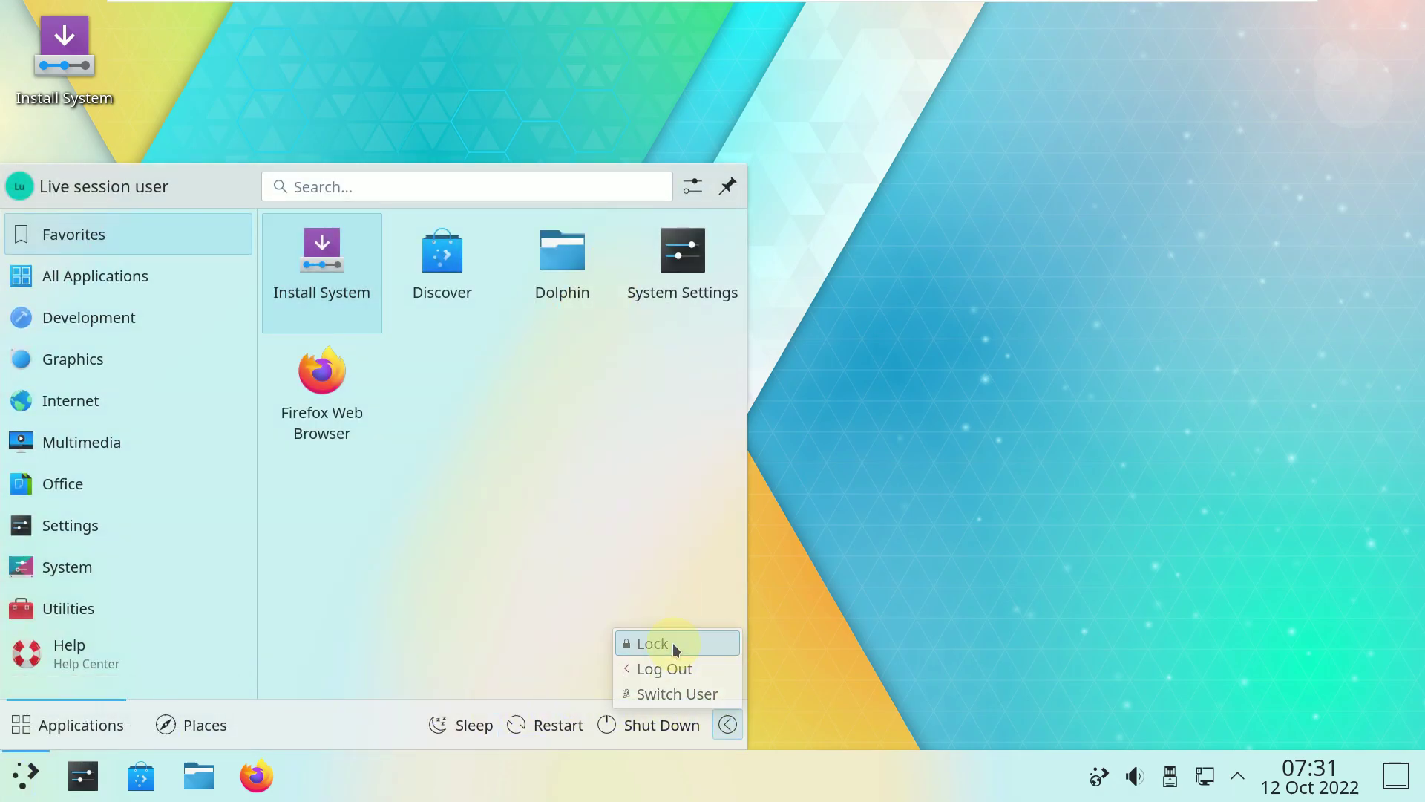
pyautogui.click(673, 643)
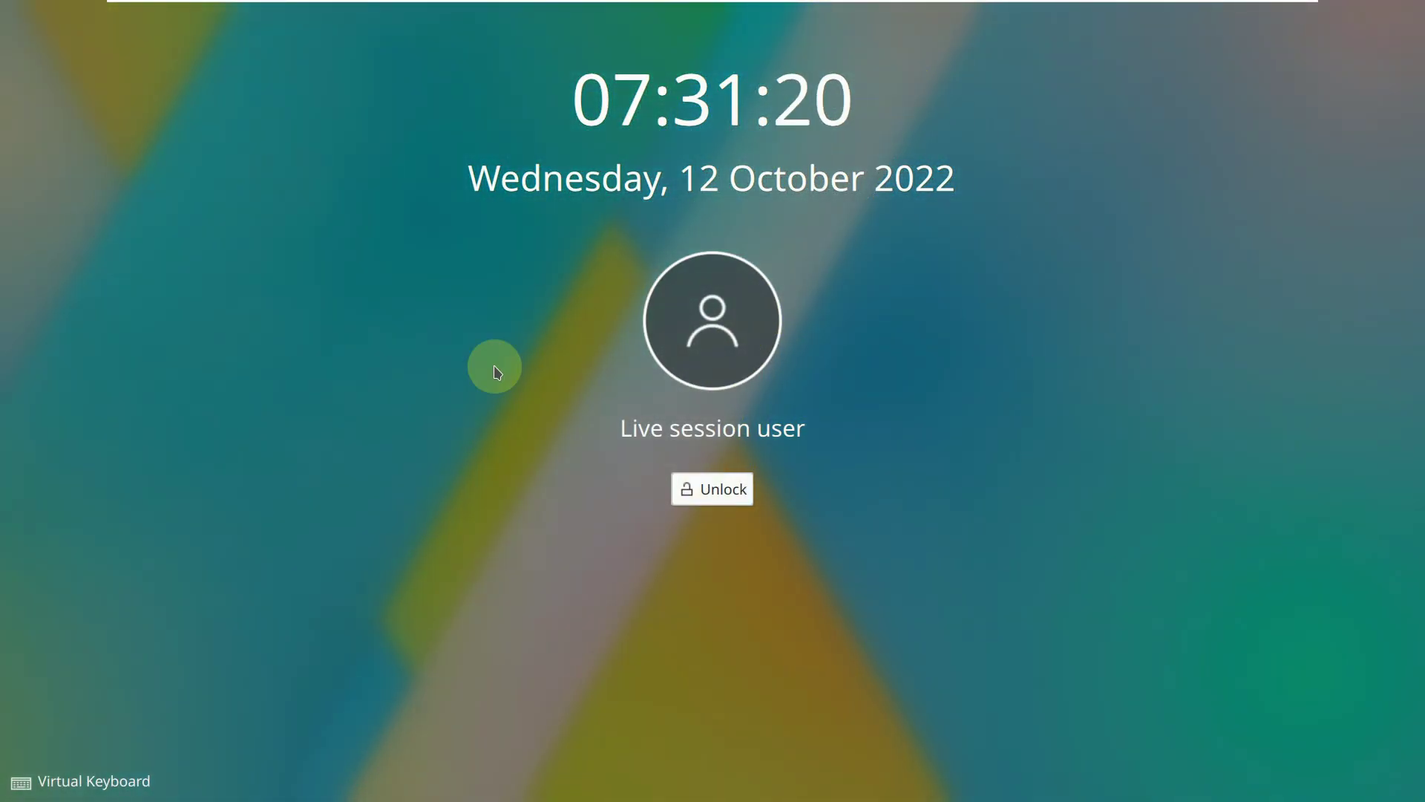
pyautogui.click(89, 781)
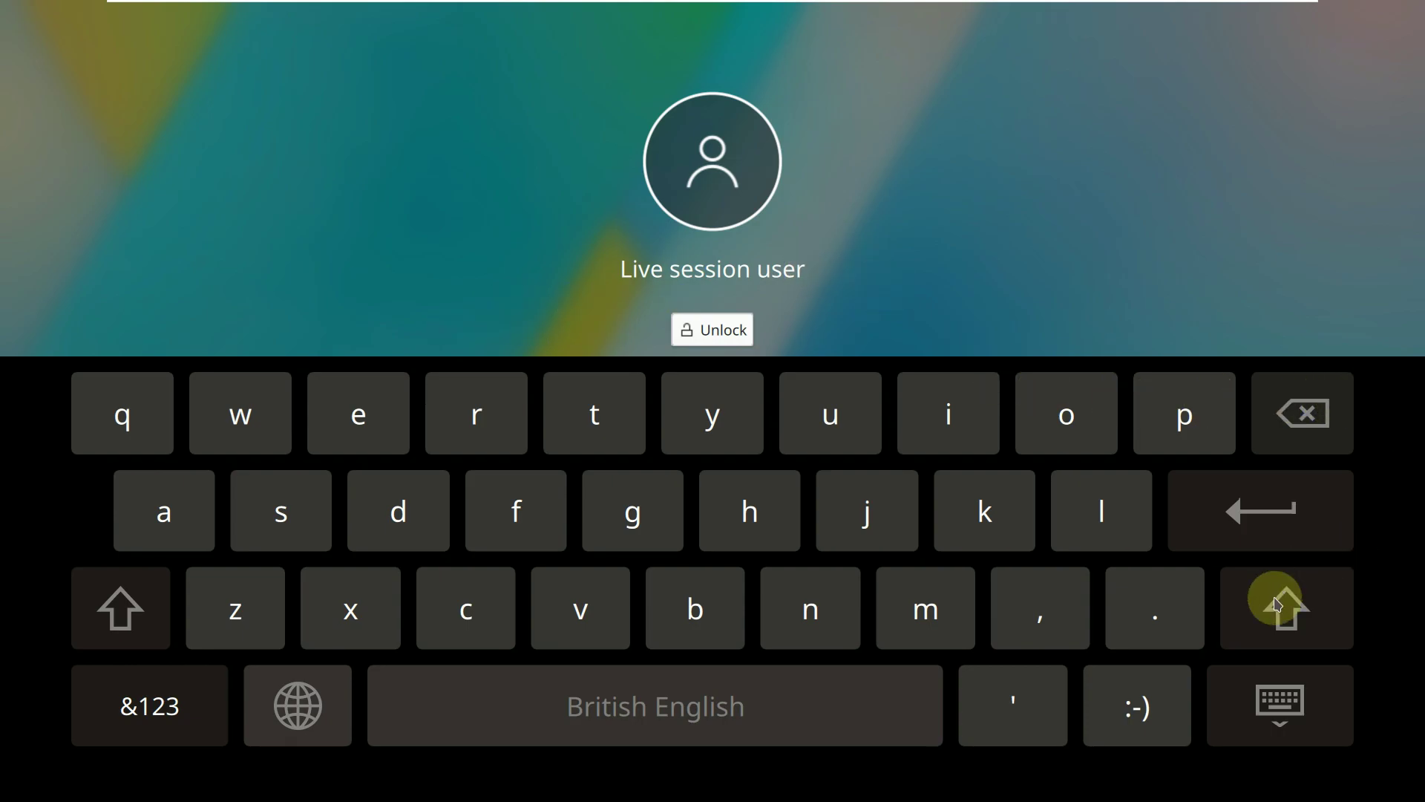
pyautogui.click(1292, 694)
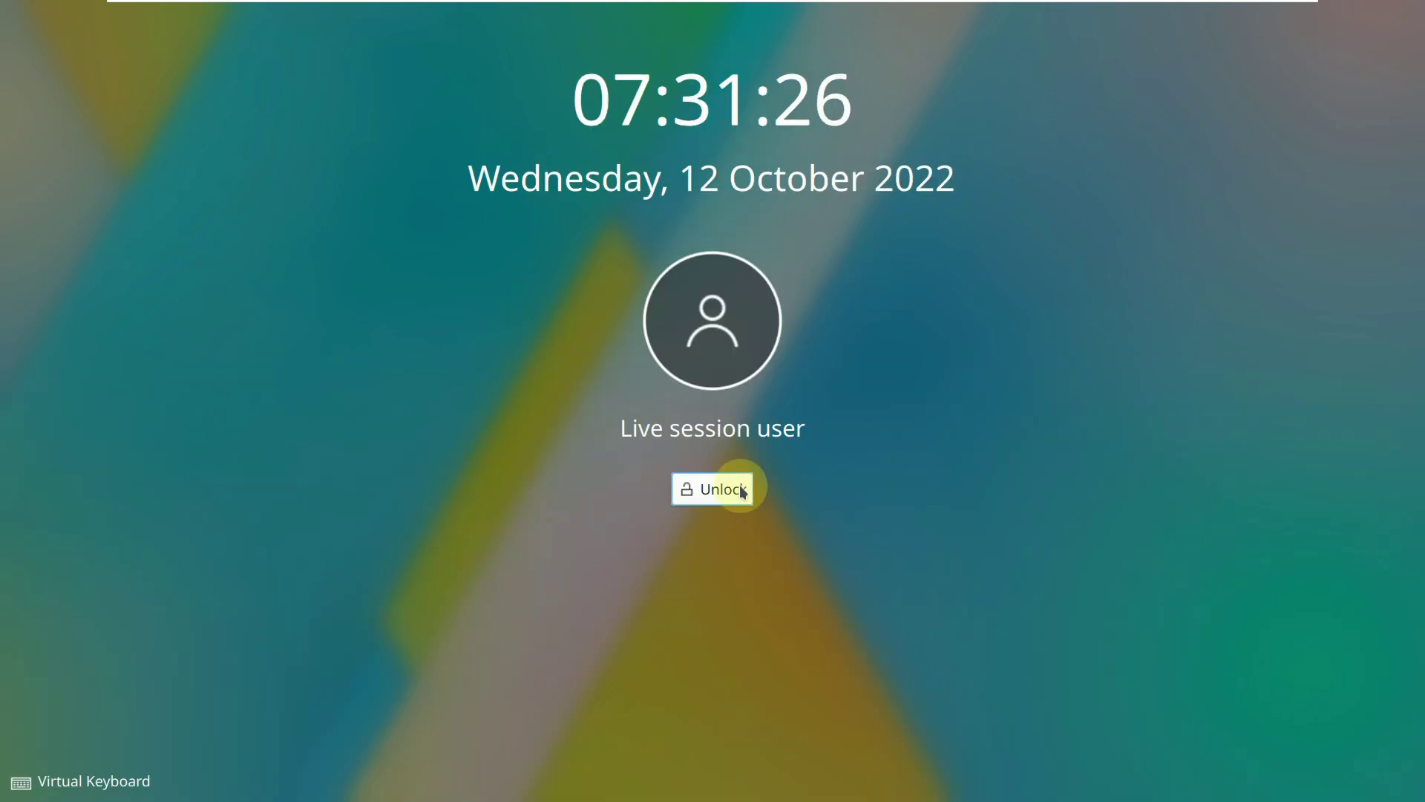
pyautogui.click(724, 488)
pyautogui.rightClick(669, 154)
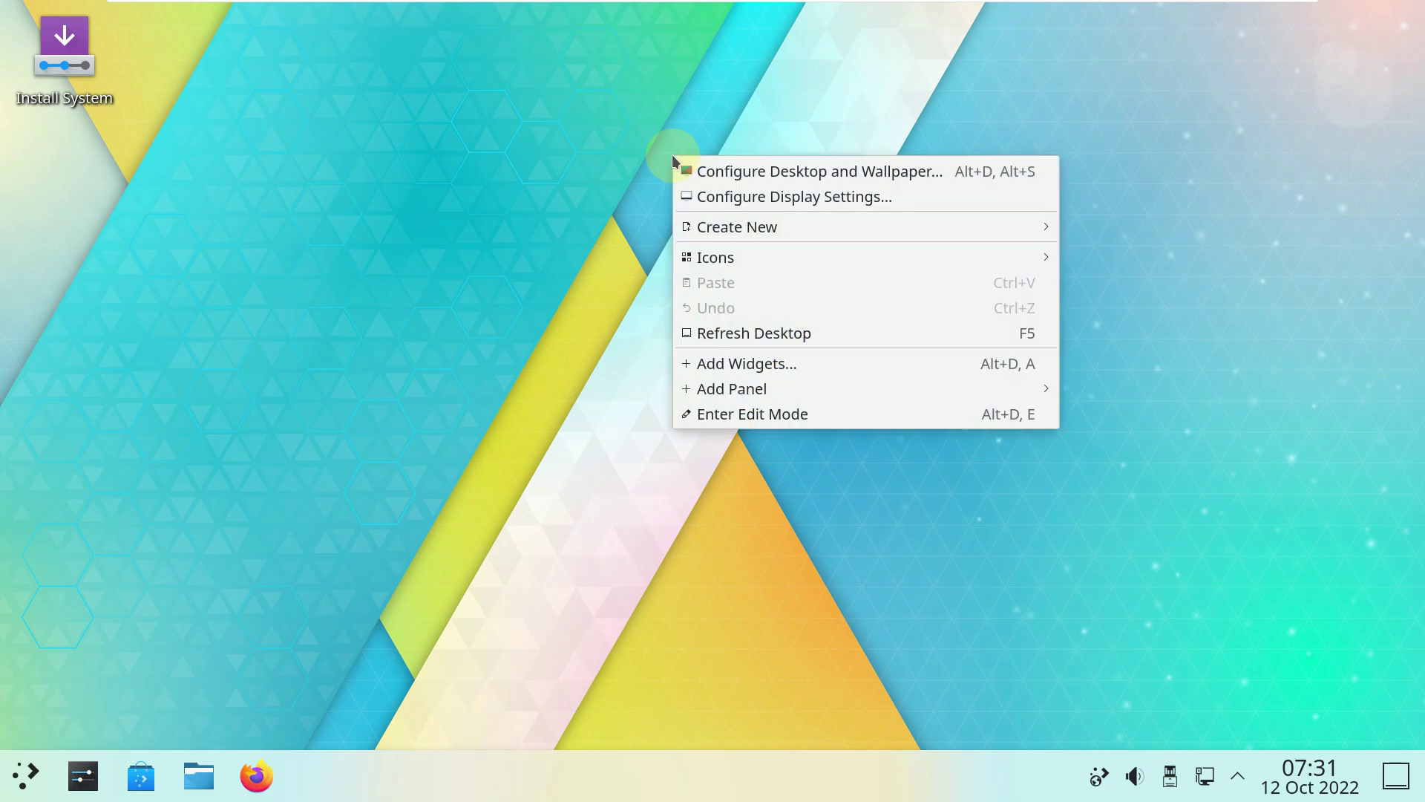
pyautogui.click(760, 172)
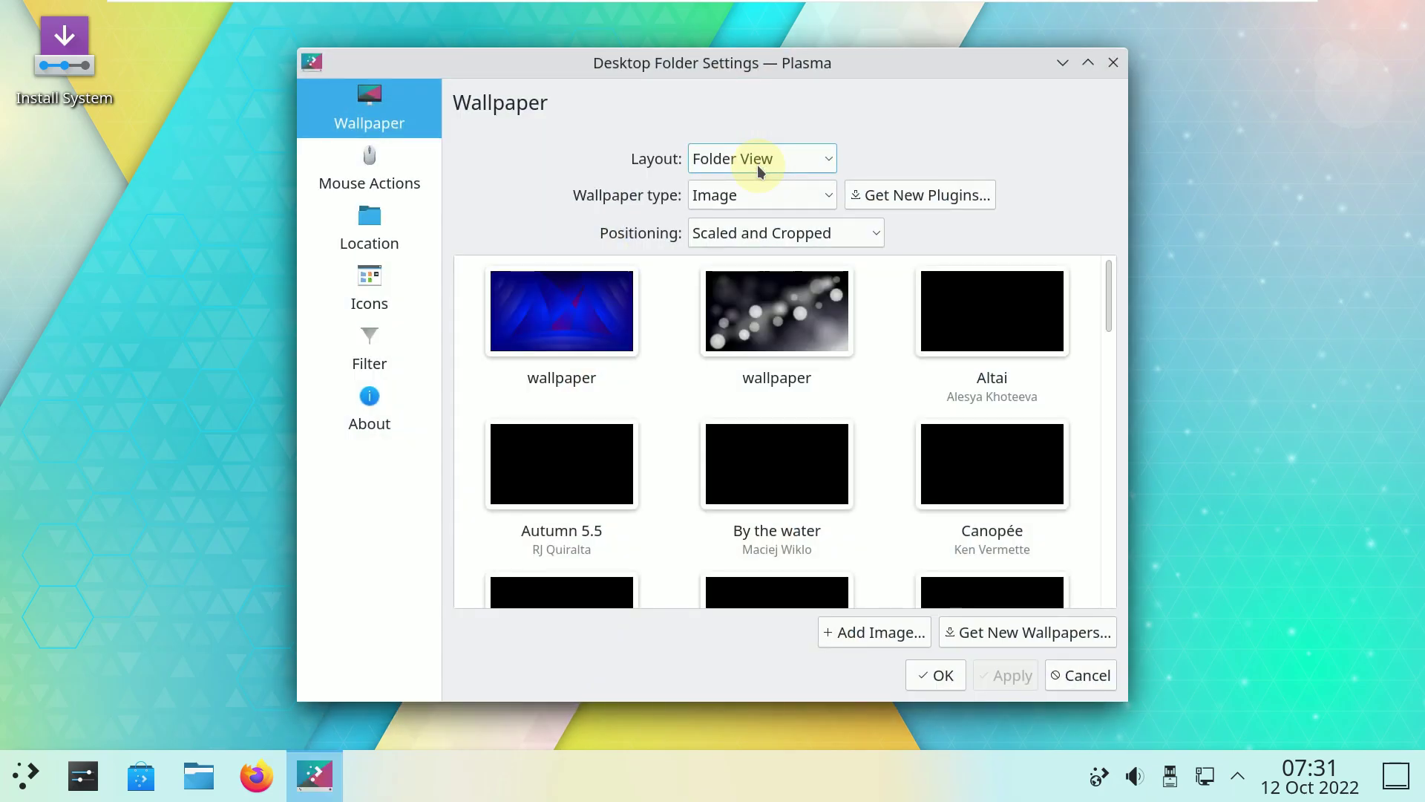
pyautogui.click(1112, 64)
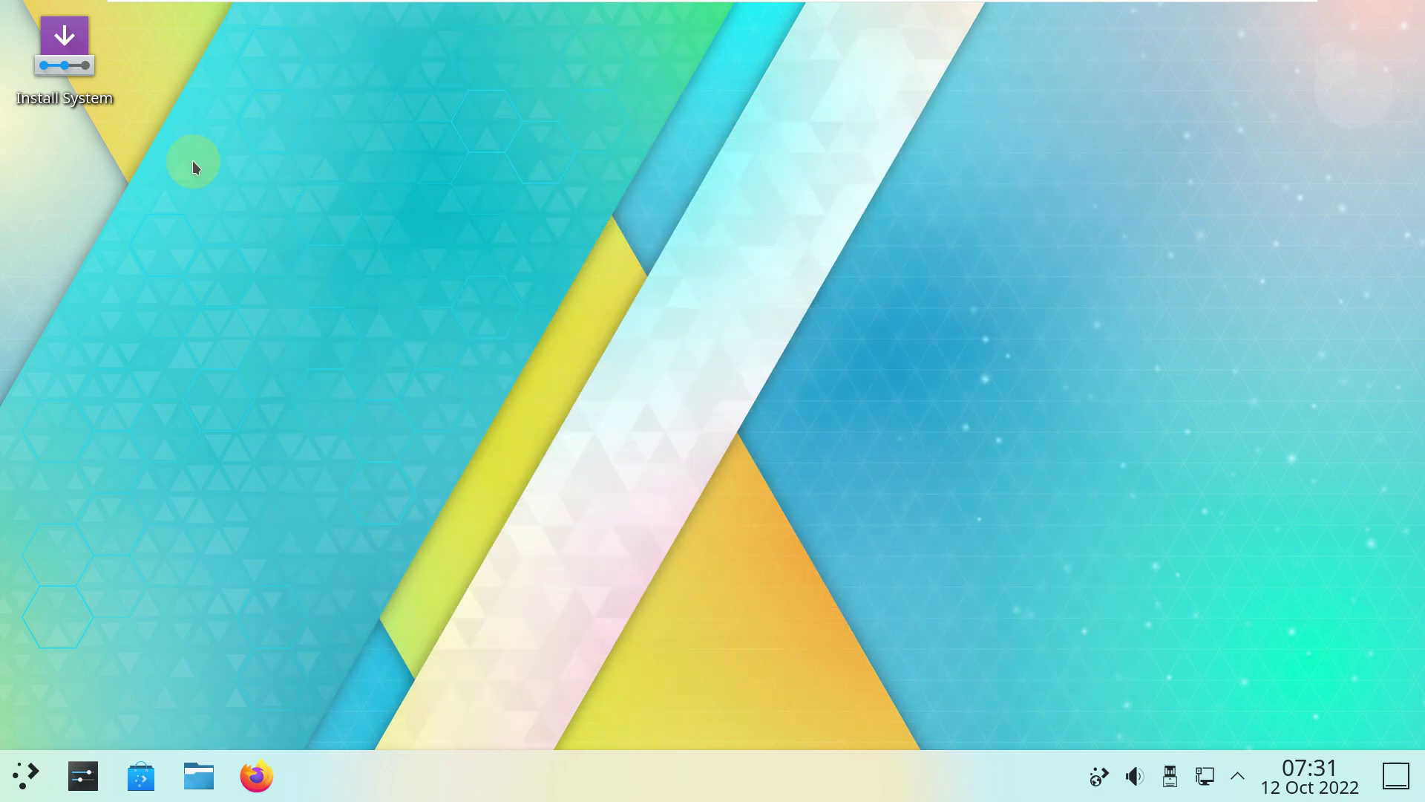
# Launch the installer maximized and view its About dialog showing Calamares 3.2.60.
pyautogui.click(131, 111)
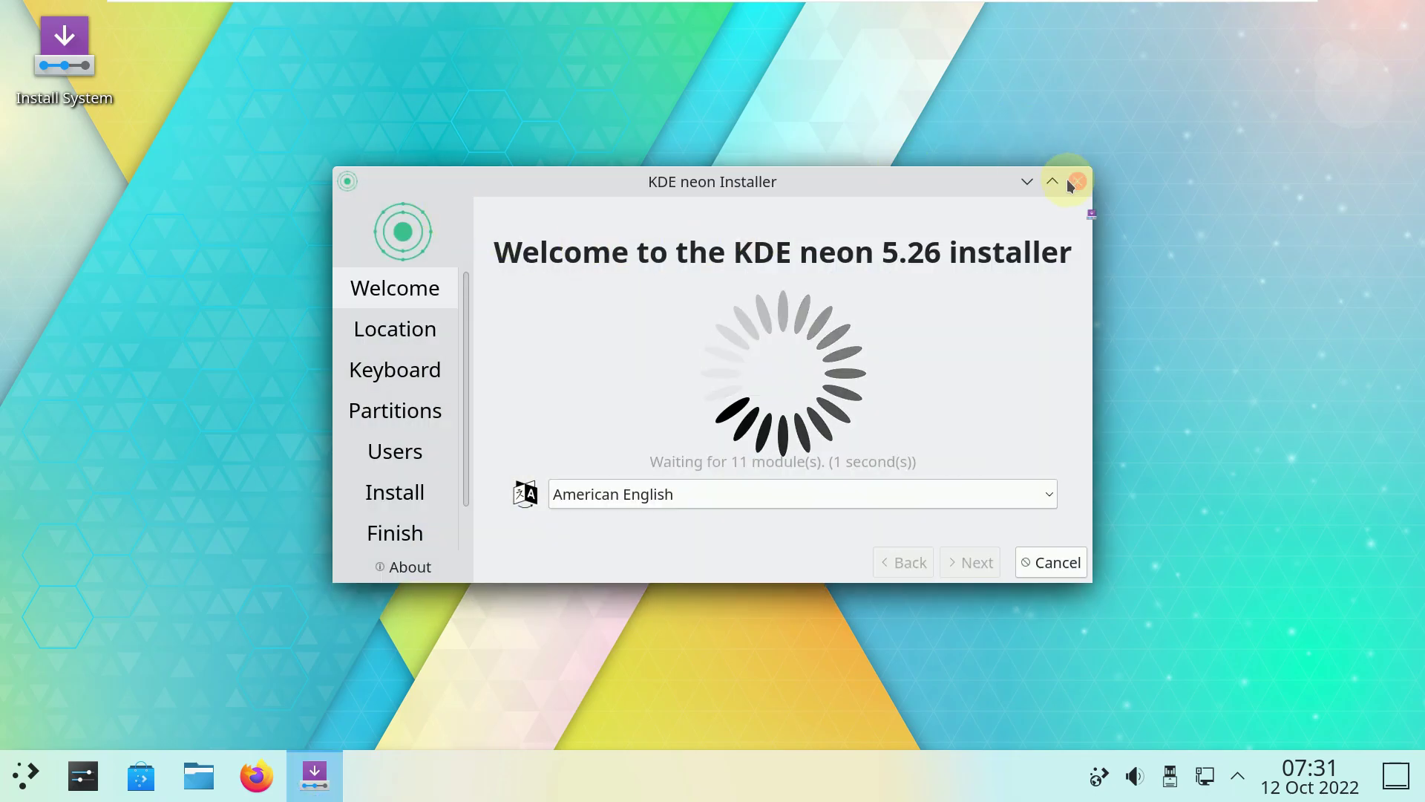
pyautogui.click(1052, 181)
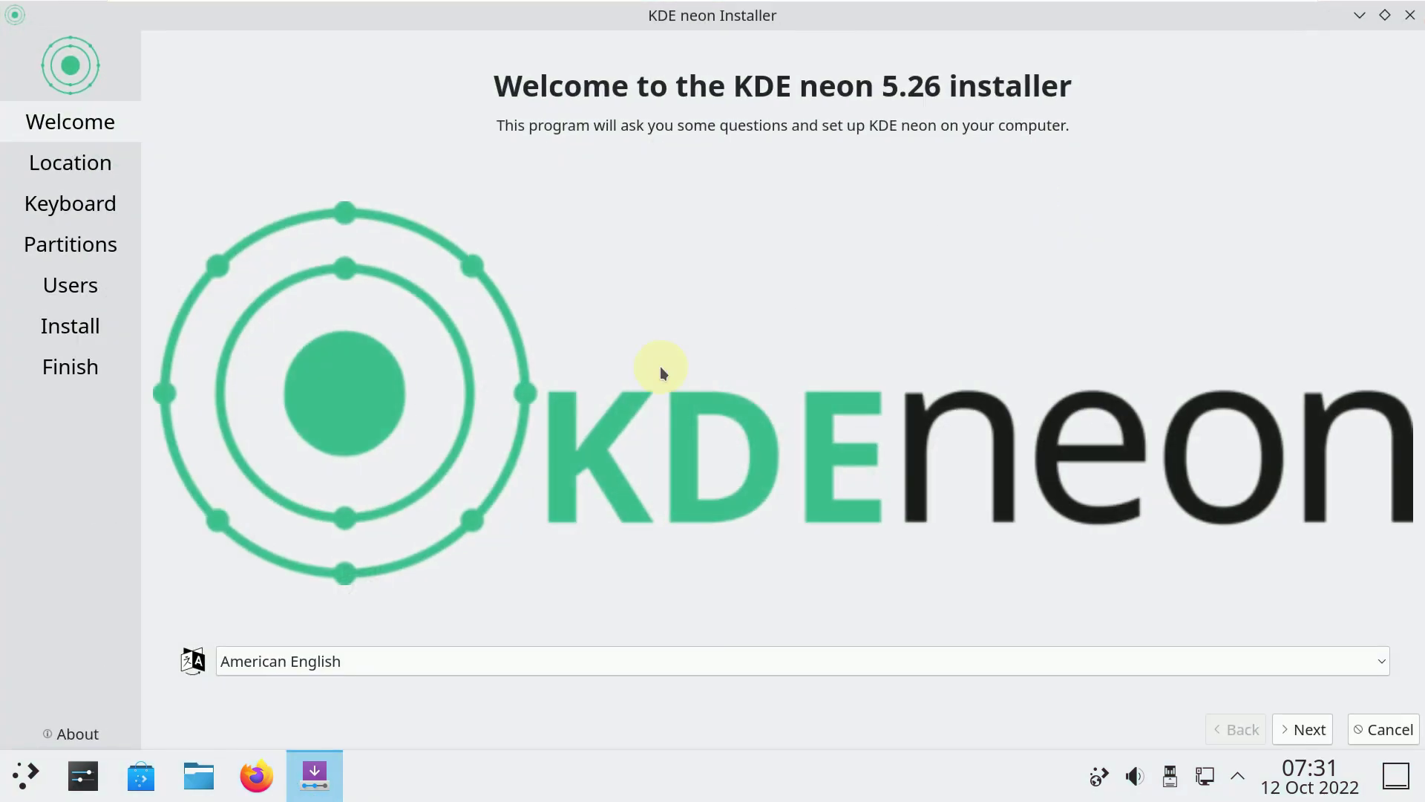
pyautogui.click(78, 734)
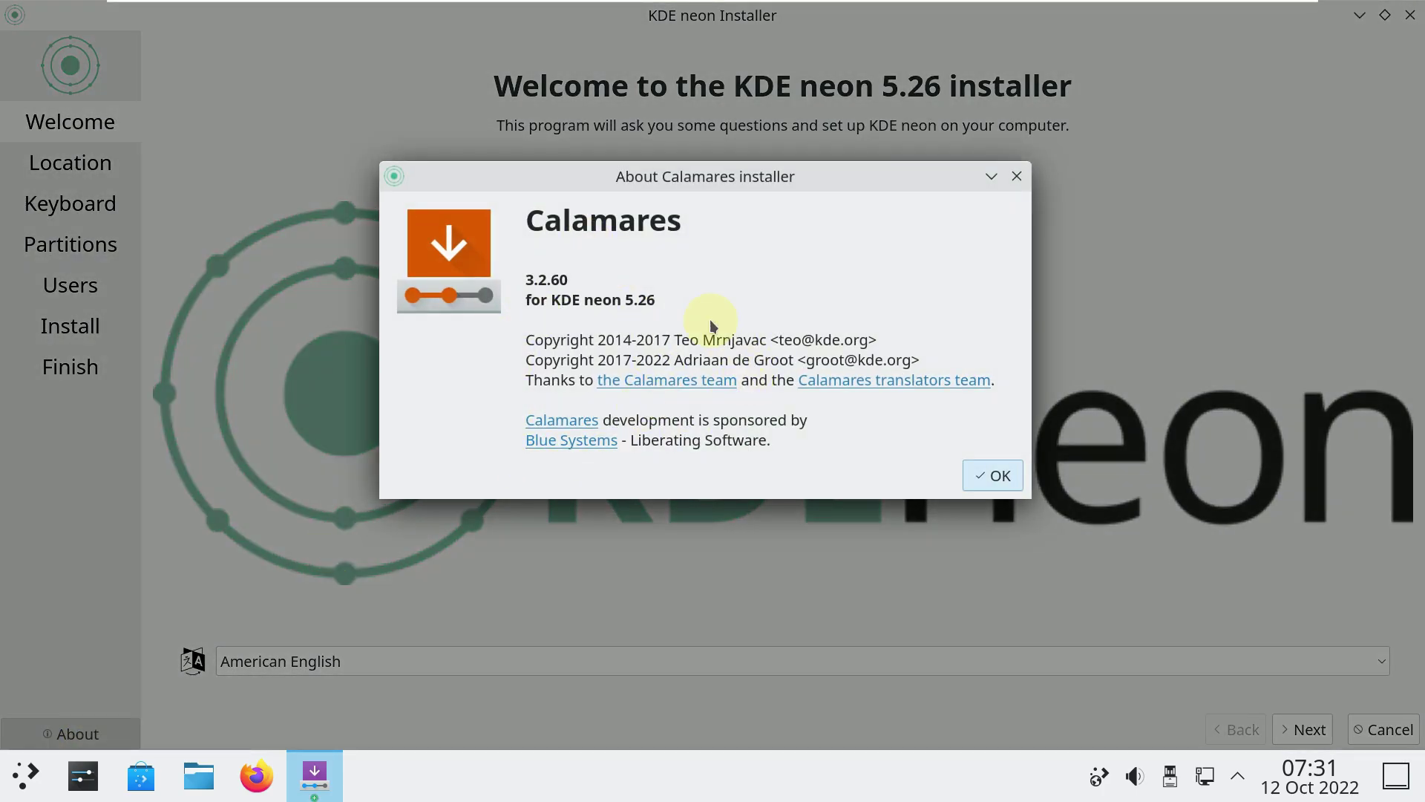
pyautogui.click(987, 476)
# Keep American English as the installer language and continue to the Location page.
pyautogui.click(897, 662)
pyautogui.scroll(2, 749, 536)
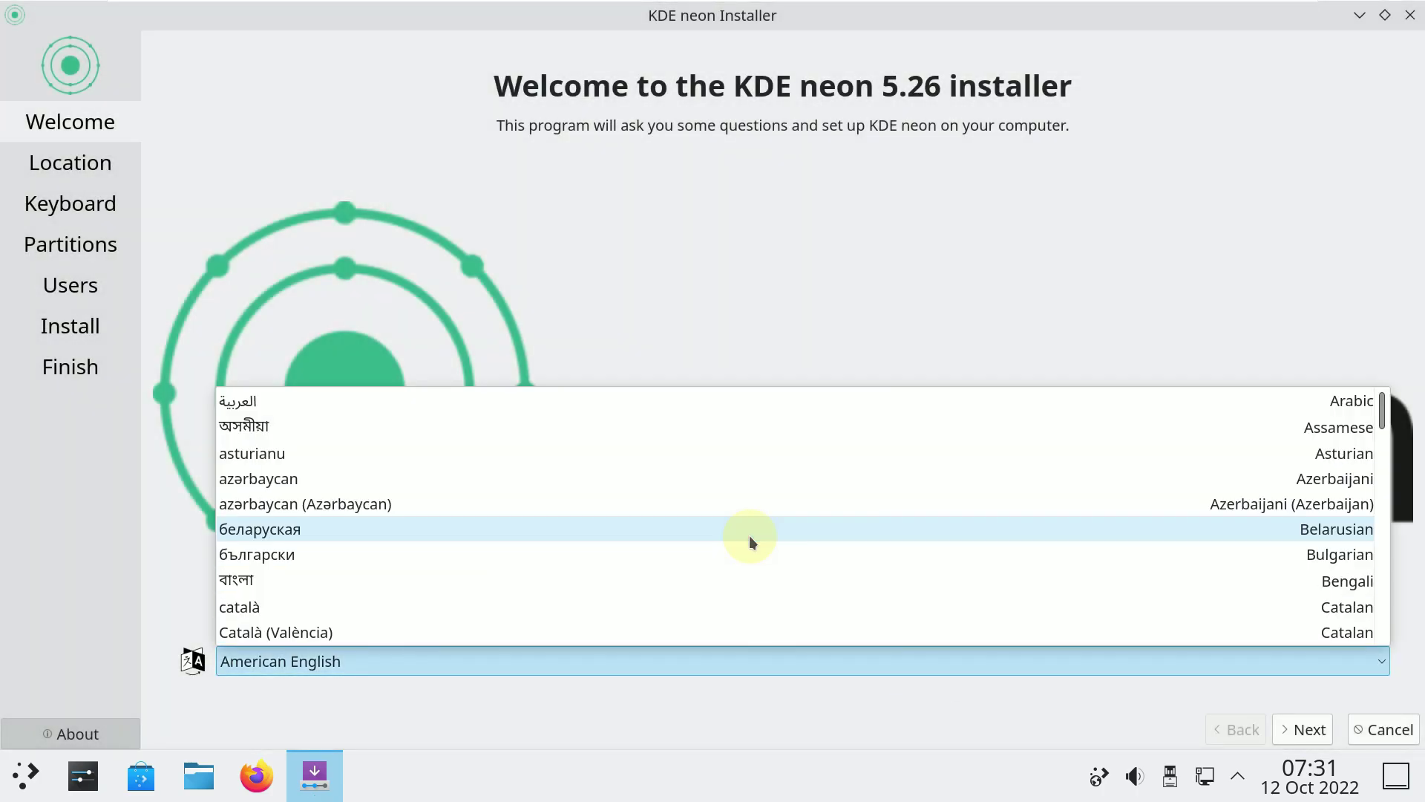
pyautogui.scroll(-20, 747, 531)
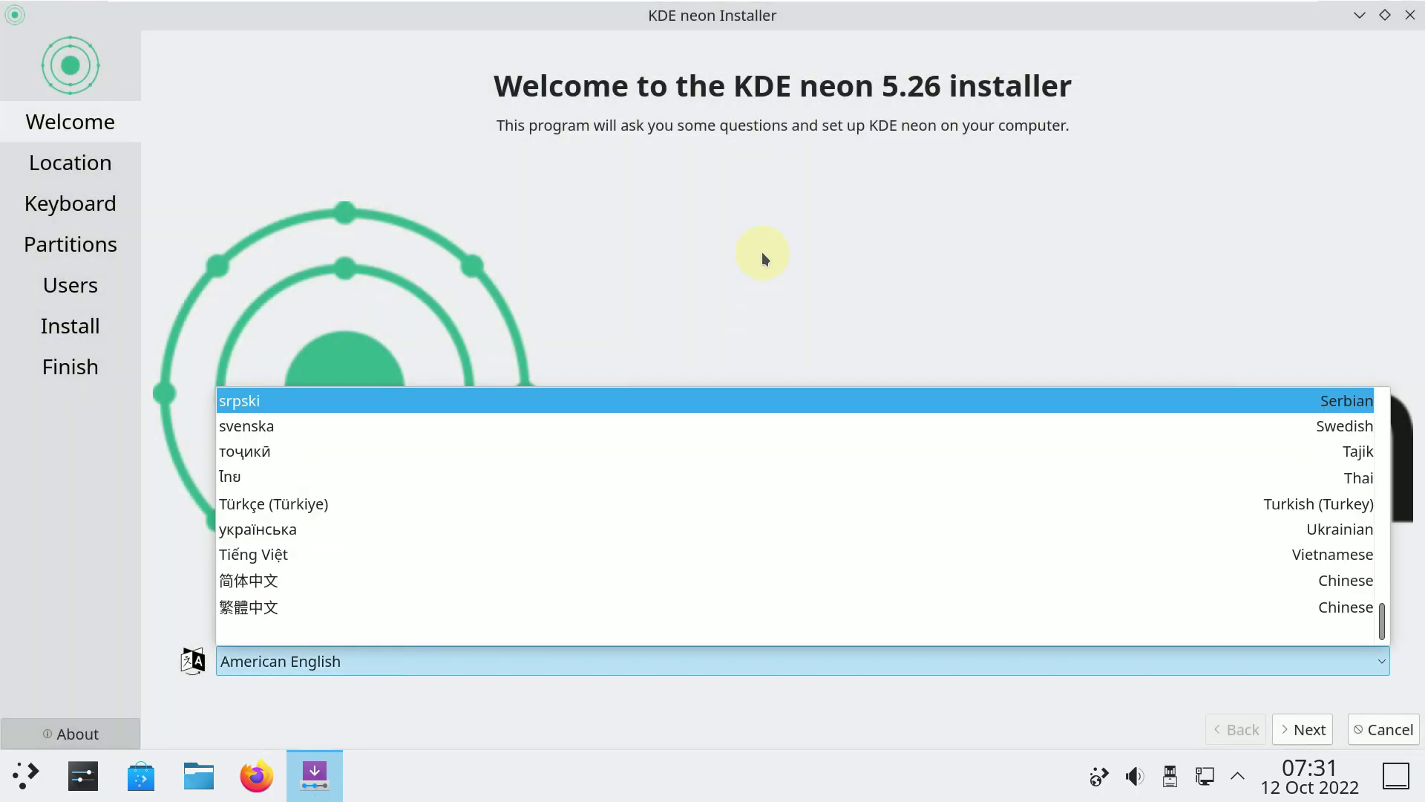
pyautogui.click(762, 254)
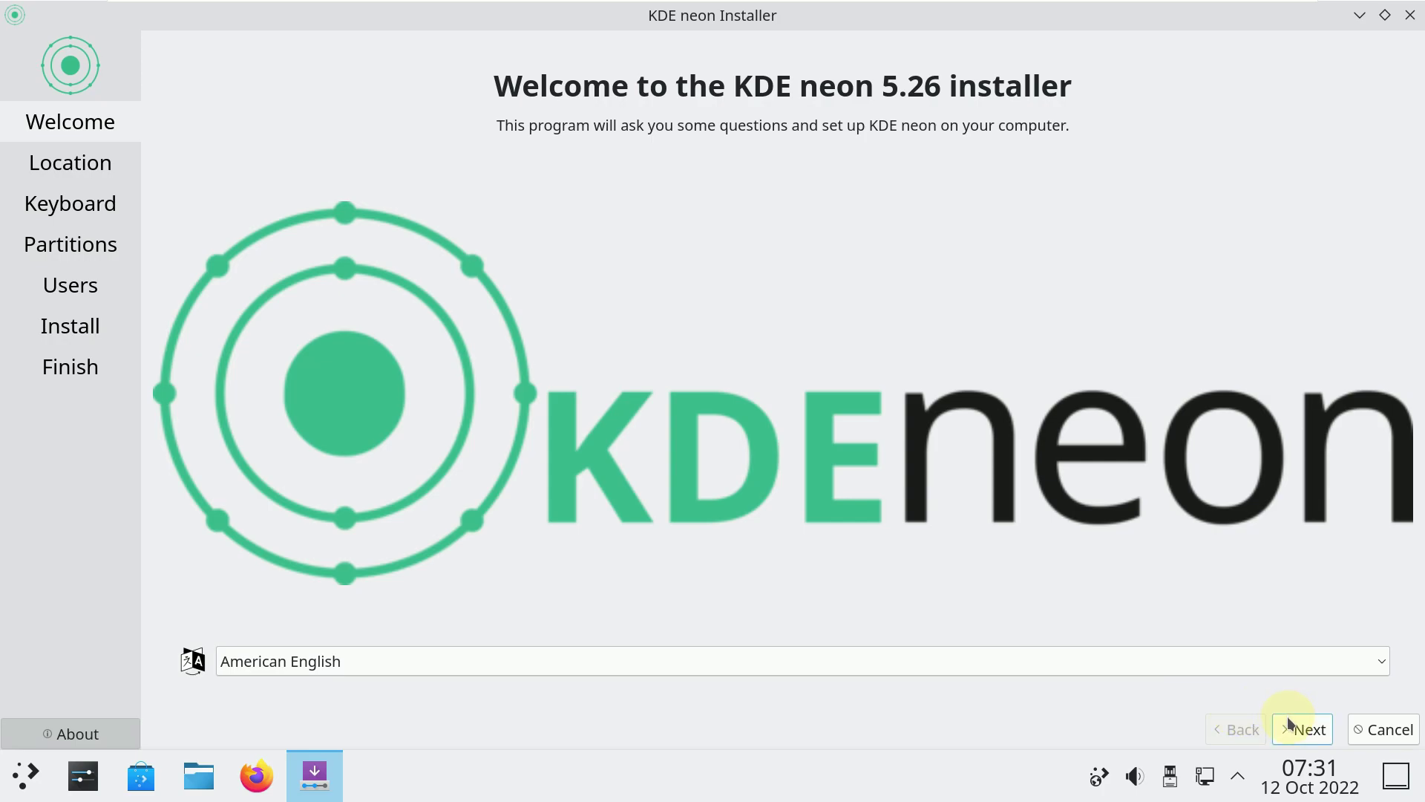
pyautogui.click(1289, 723)
# Set the time zone to Los Angeles and keep the default keyboard model.
pyautogui.click(571, 158)
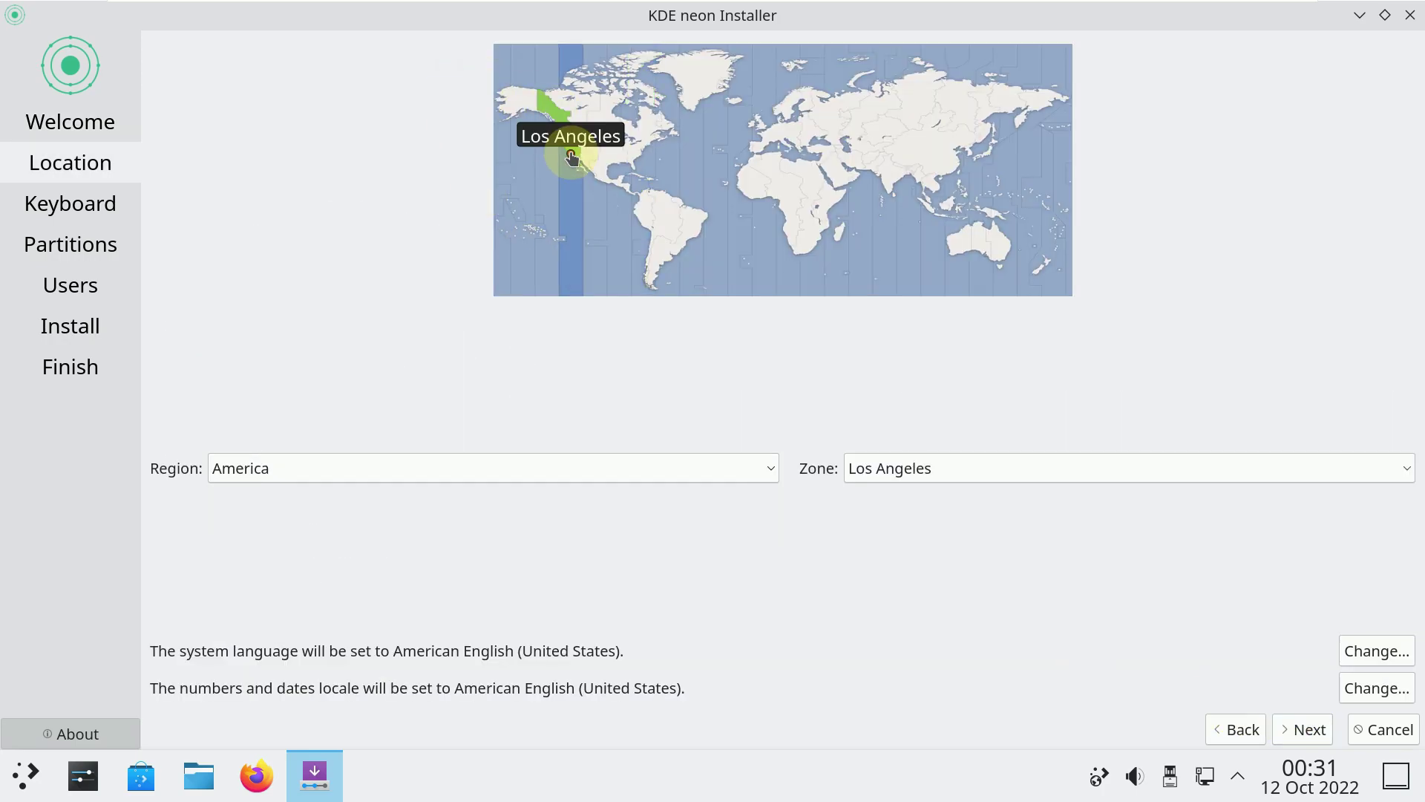
pyautogui.click(1301, 731)
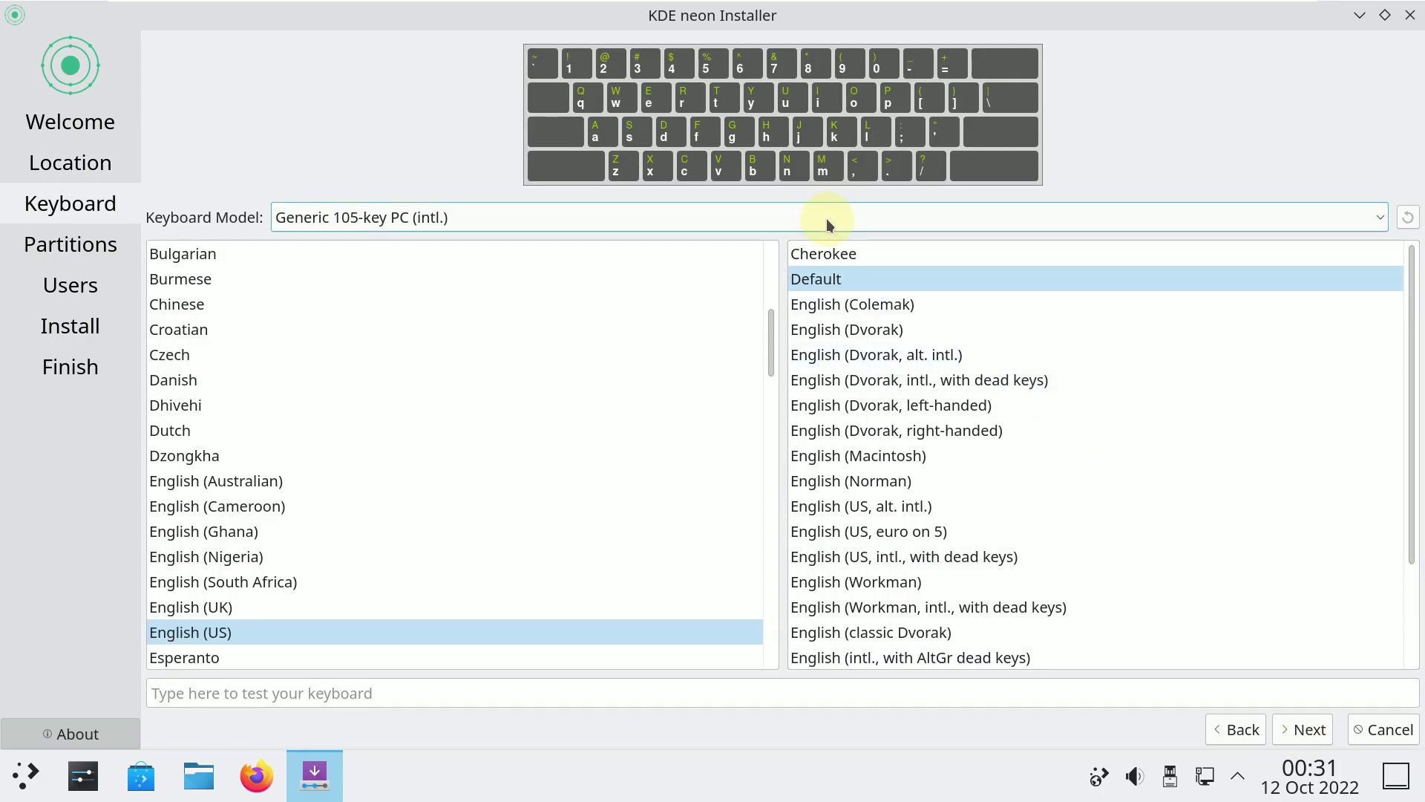
pyautogui.click(826, 218)
pyautogui.click(1120, 117)
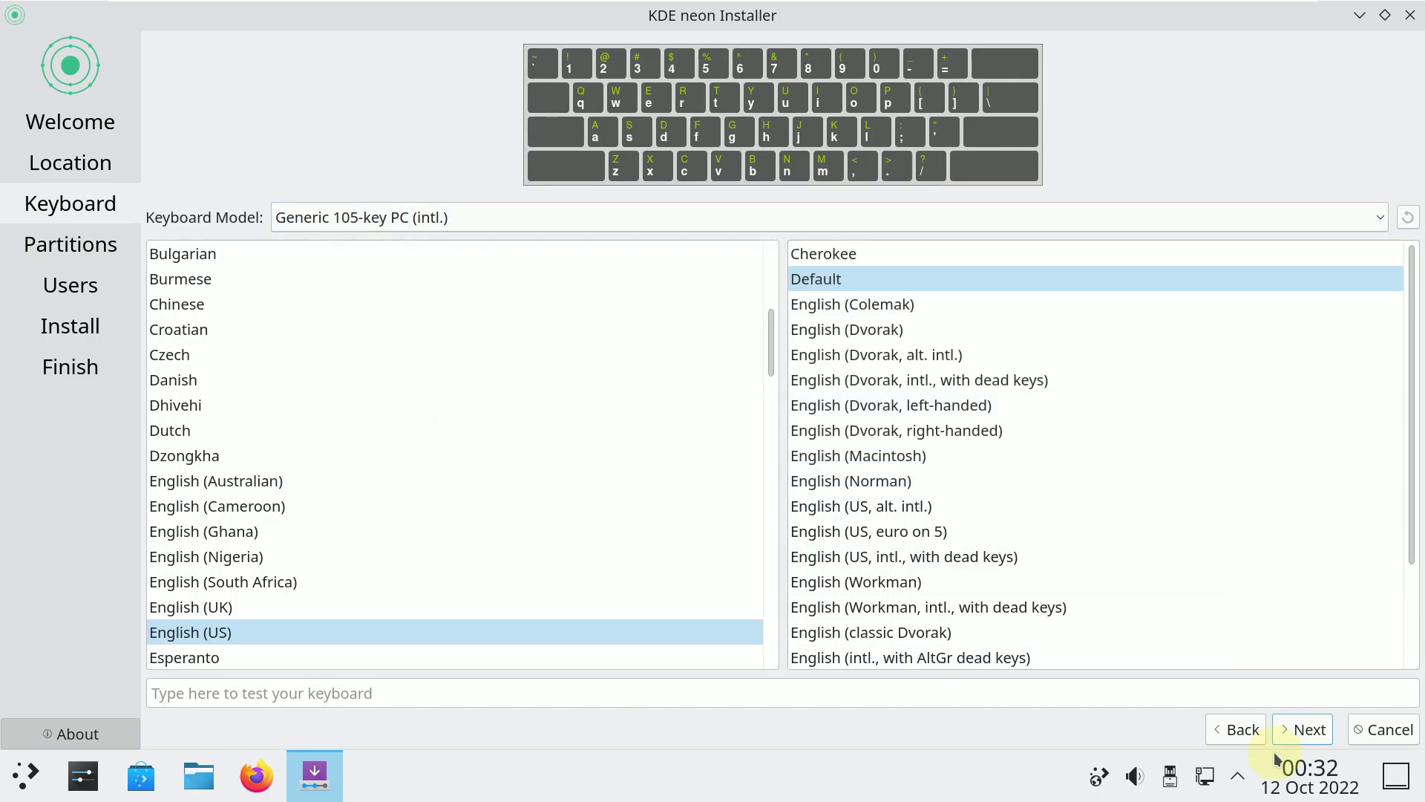
pyautogui.click(1291, 726)
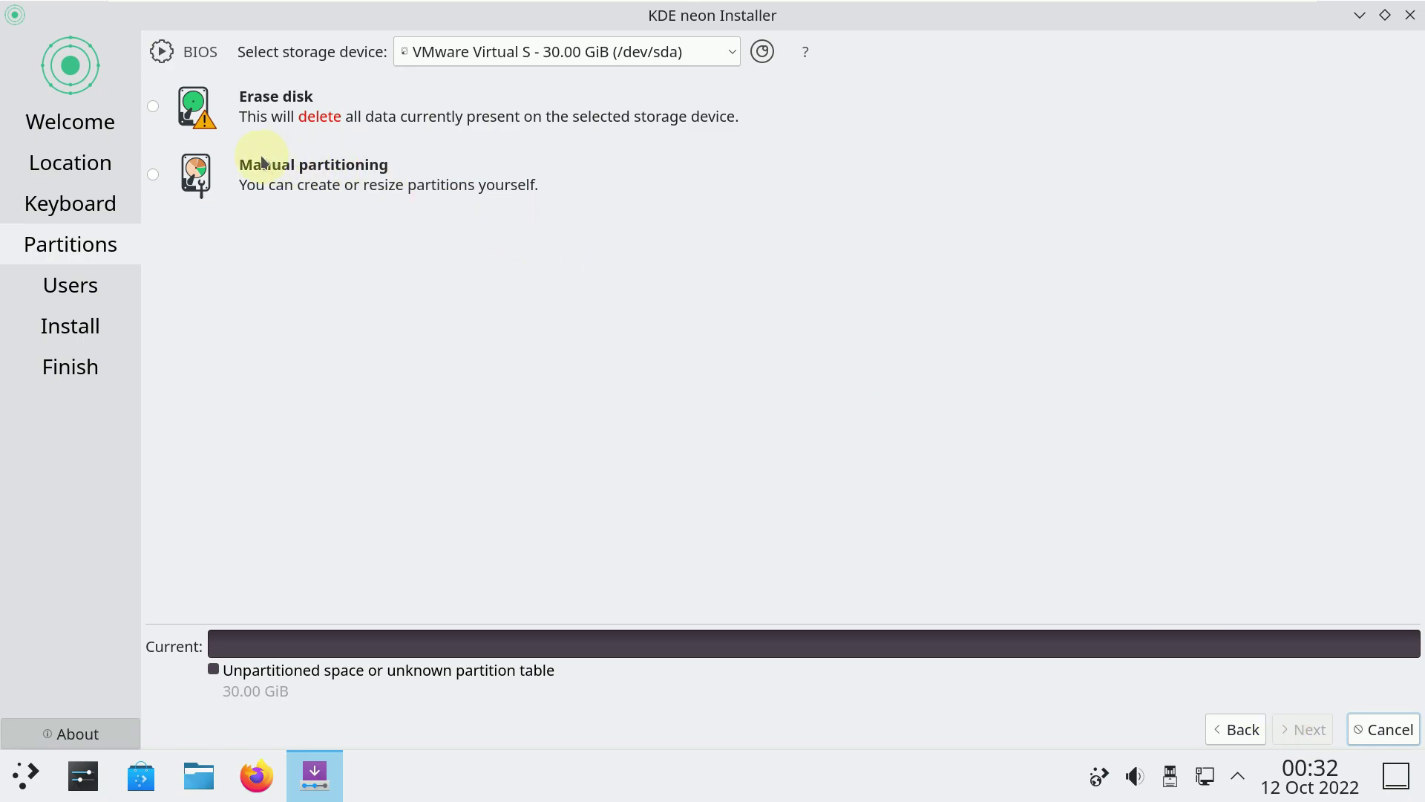
# Choose Erase disk with the boot loader on the Master Boot Record, and enable automatic login.
pyautogui.click(153, 109)
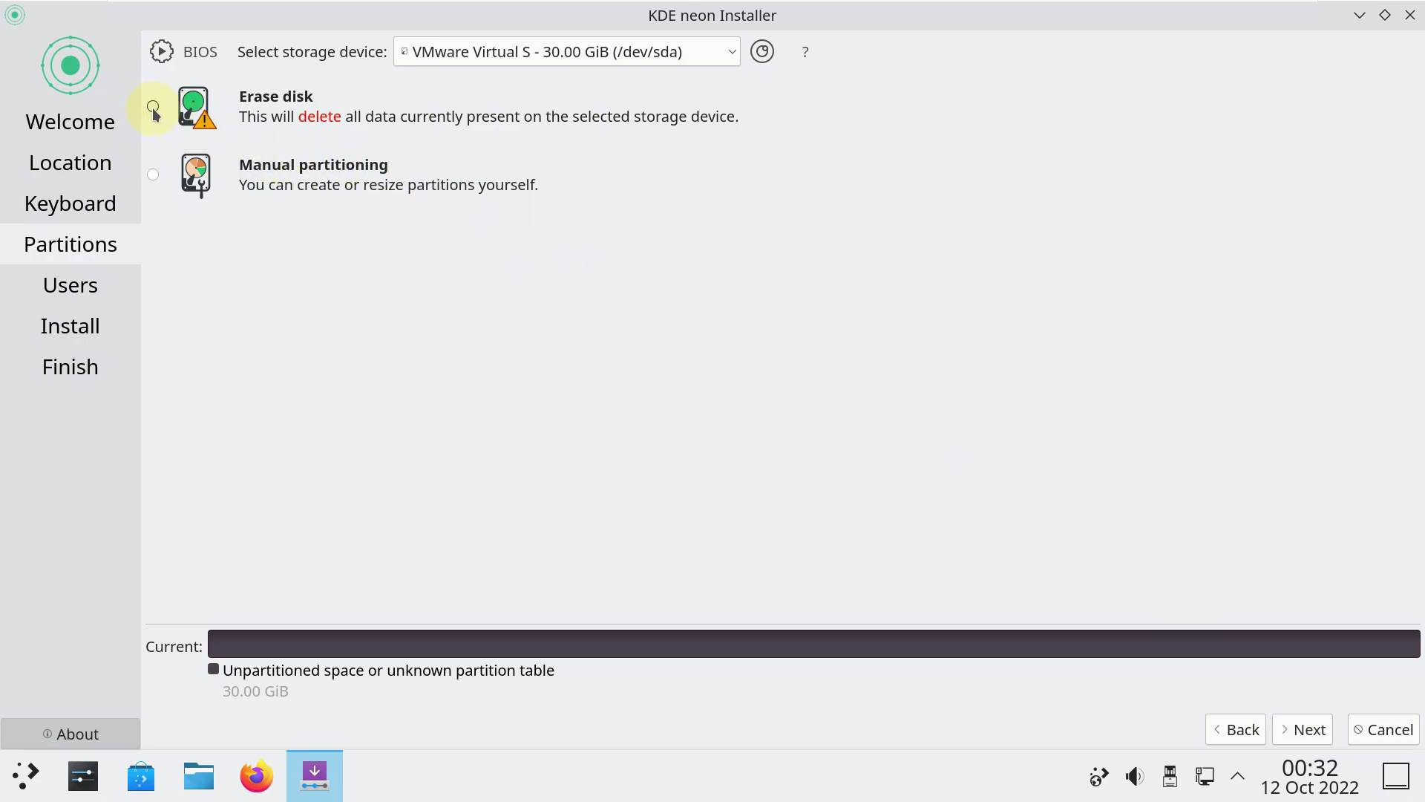
pyautogui.click(416, 703)
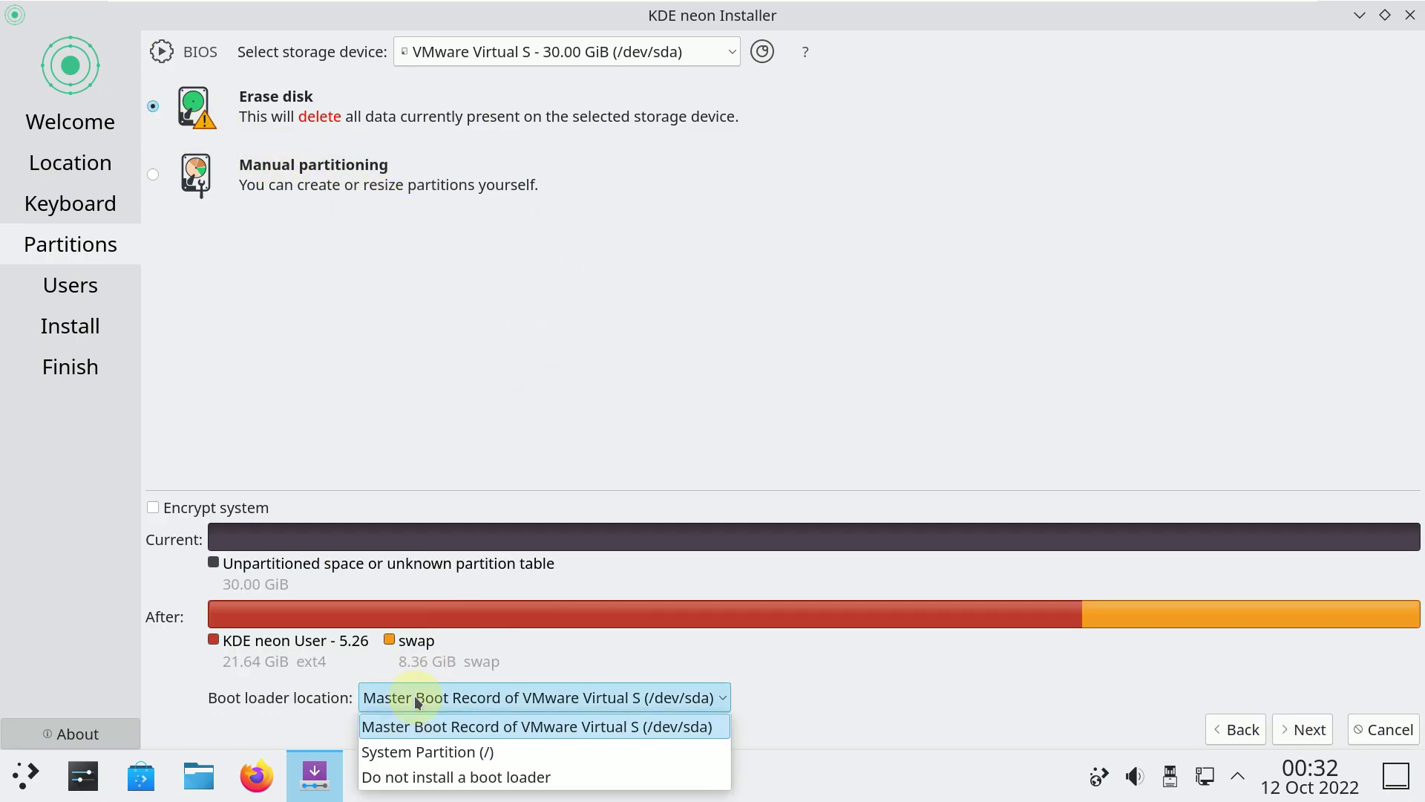
pyautogui.click(476, 279)
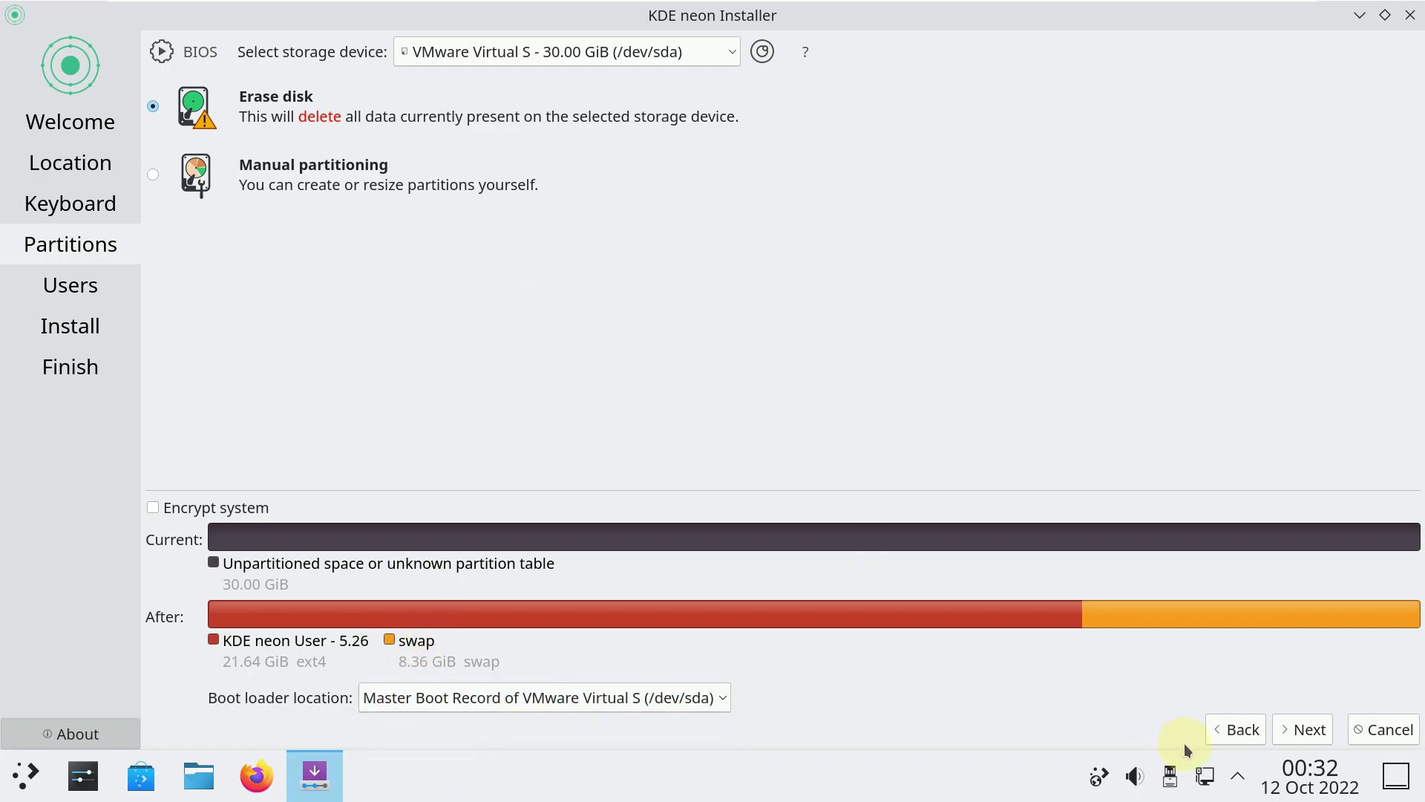
pyautogui.click(1287, 744)
pyautogui.click(198, 310)
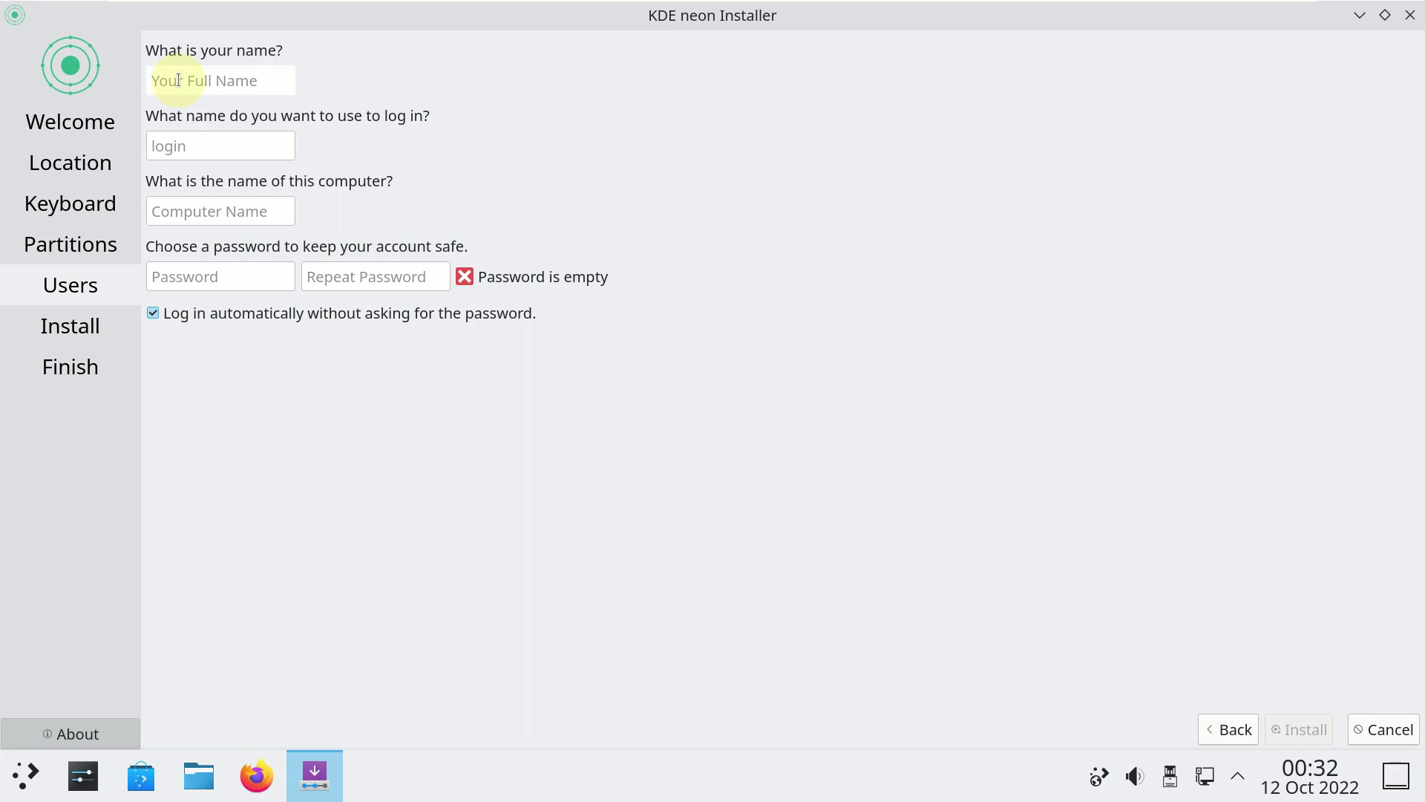
# Enter and correct the user's full name, and clear the old computer name.
pyautogui.write('rn')
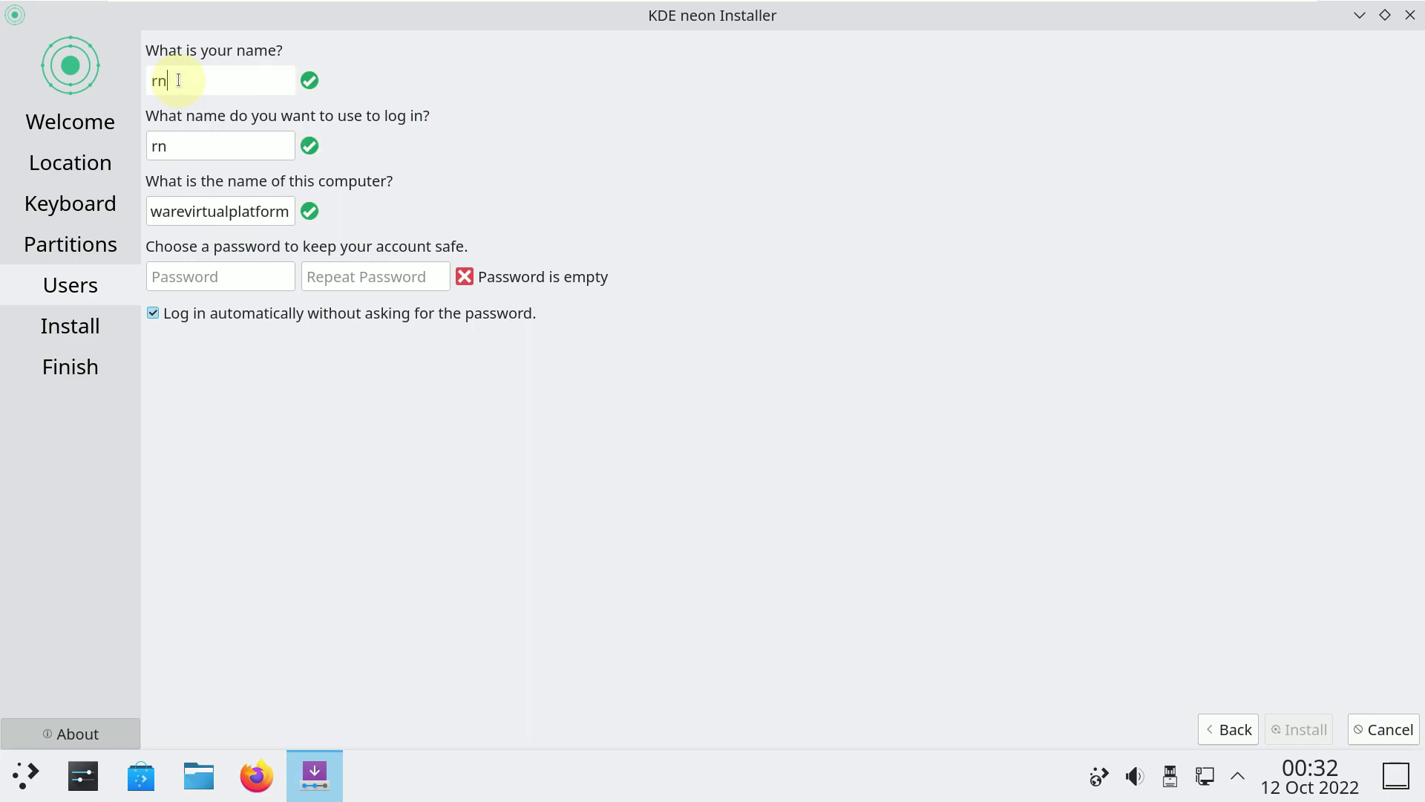
pyautogui.write('boxing')
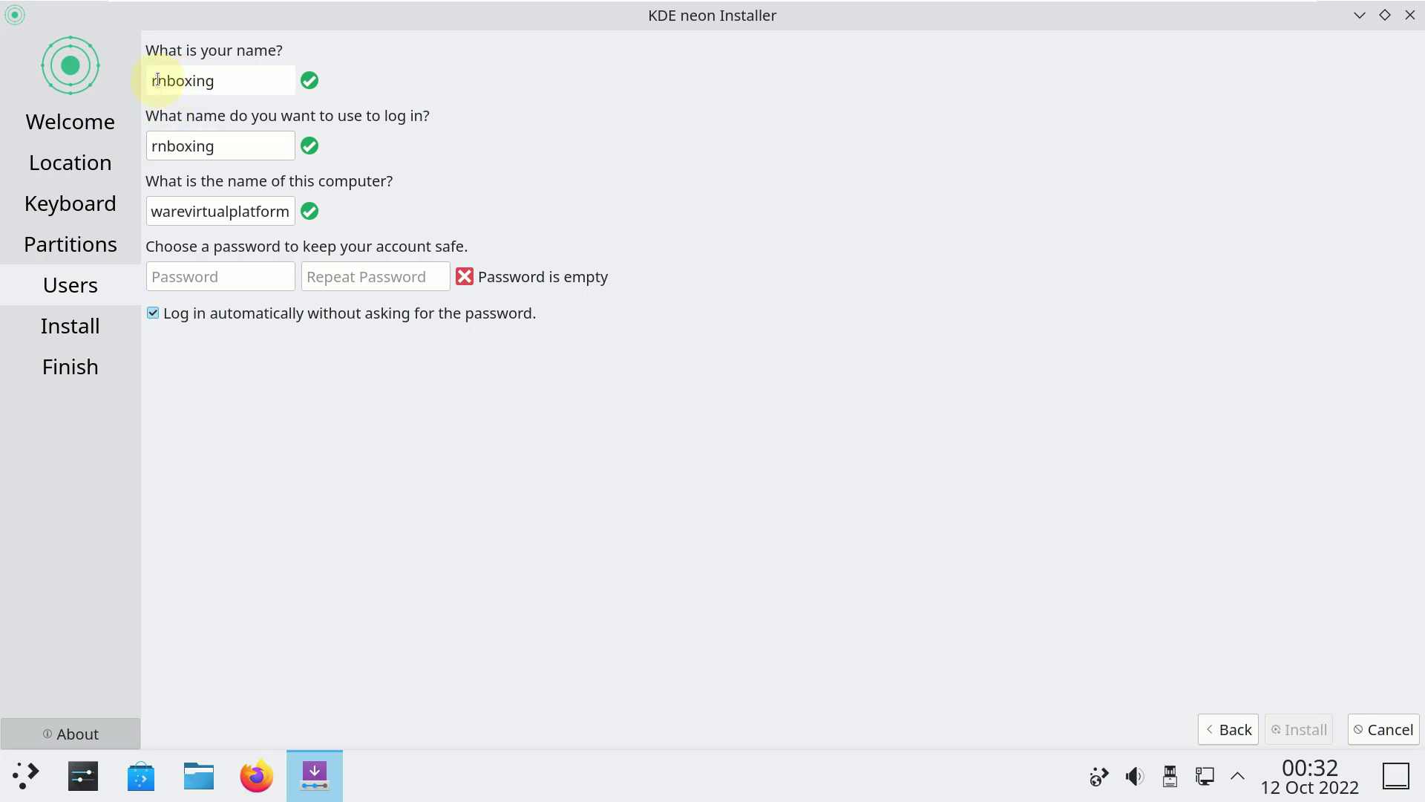
pyautogui.click(158, 77)
pyautogui.write('u')
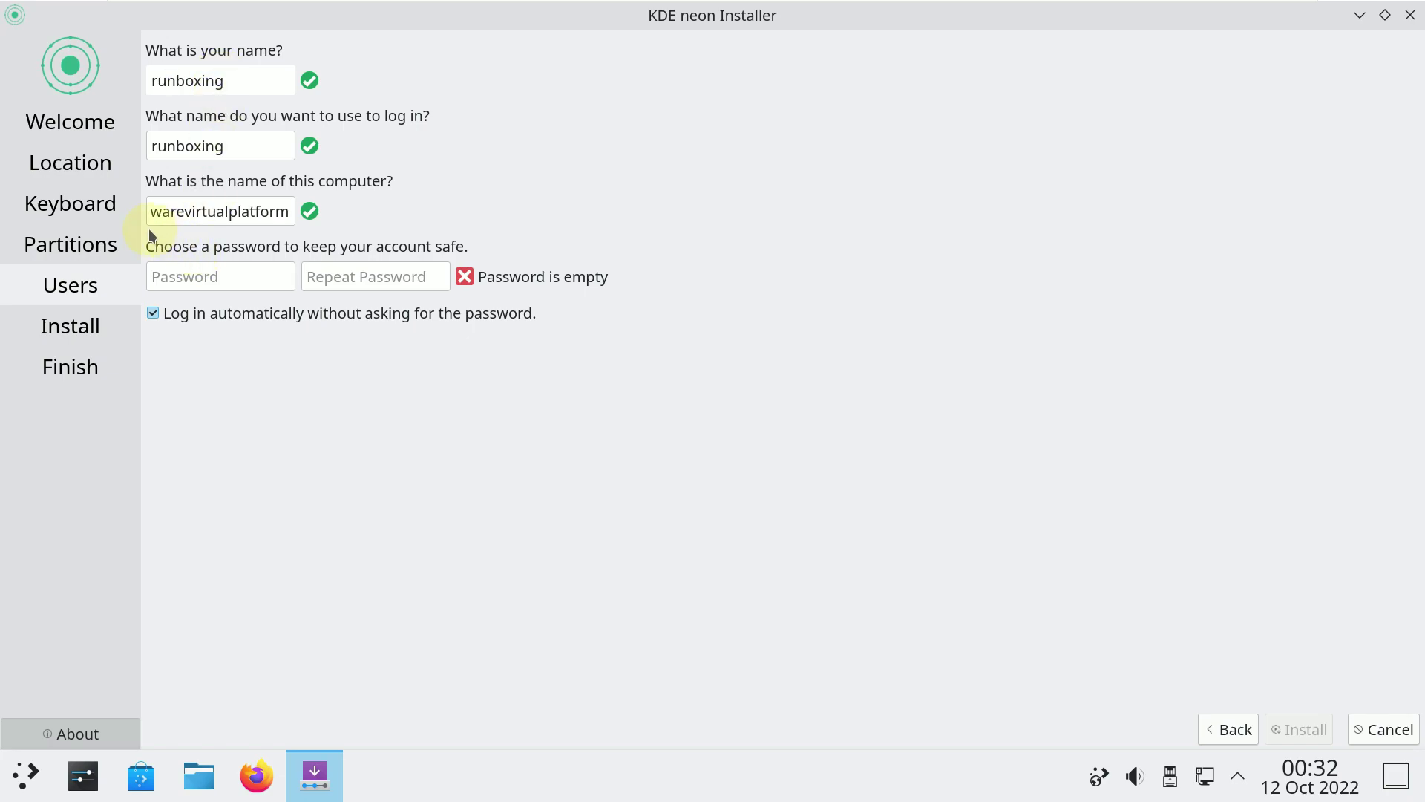
pyautogui.doubleClick(197, 215)
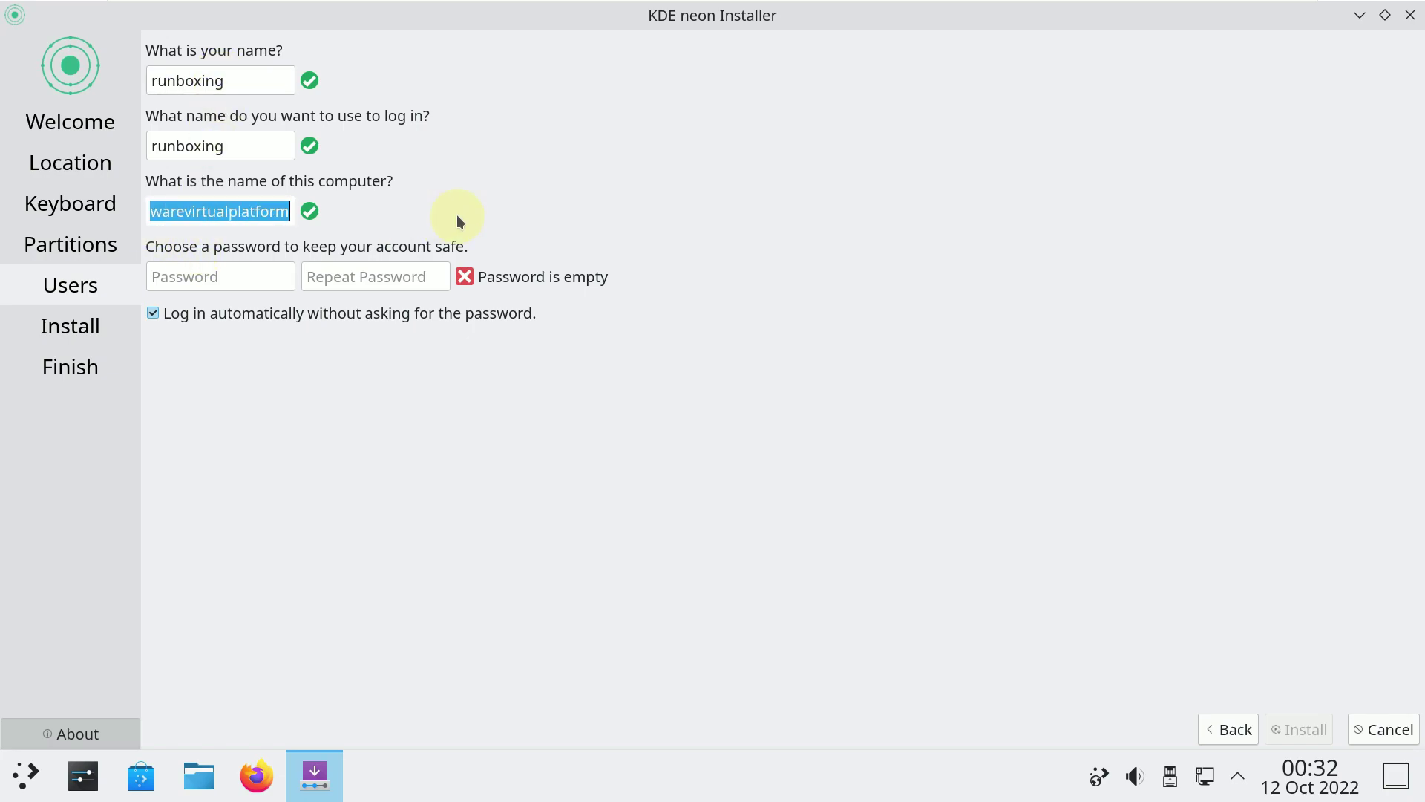
pyautogui.press('BackSpace')
pyautogui.press('BackSpace')
pyautogui.press('BackSpace')
pyautogui.press('BackSpace')
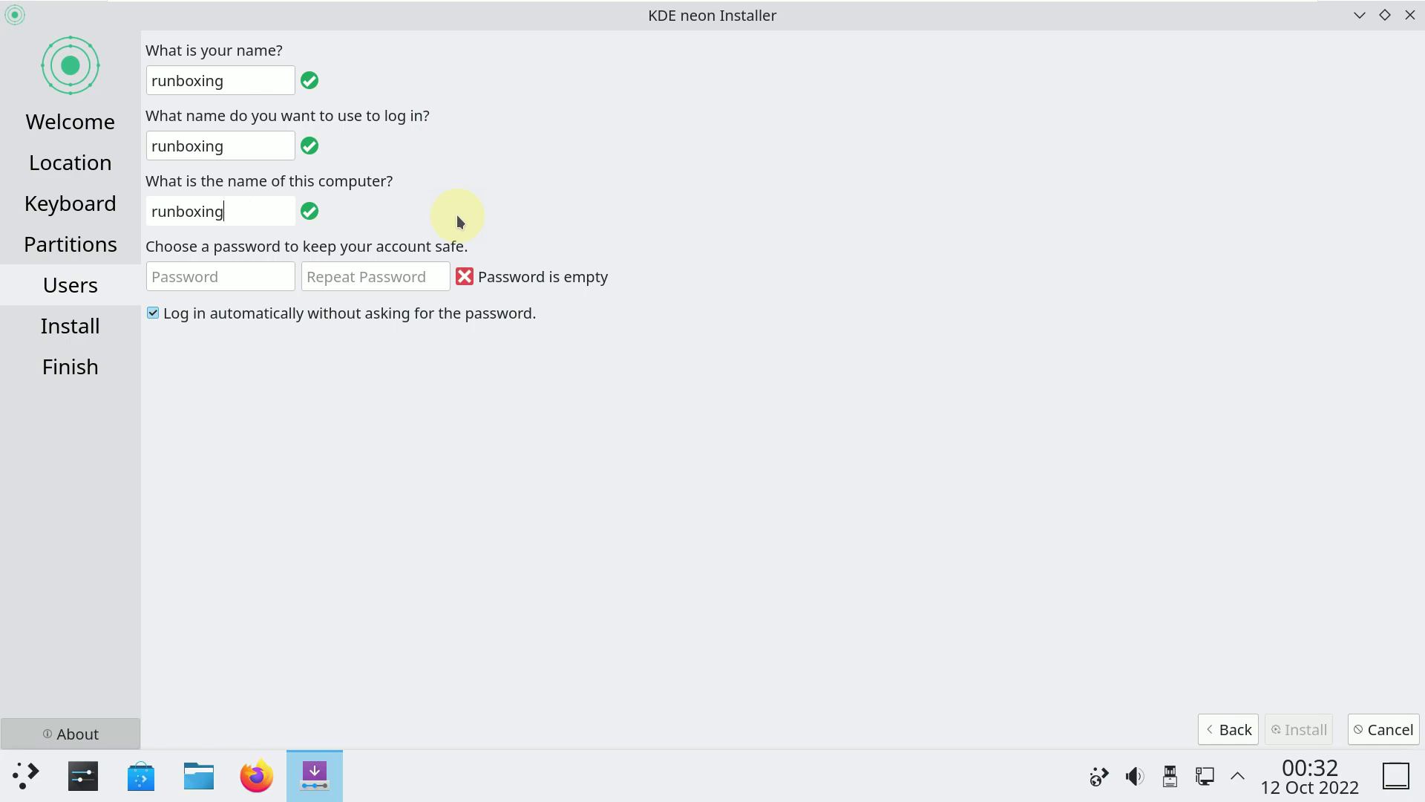
# Enter and confirm the account password, then start the installation.
pyautogui.click(250, 279)
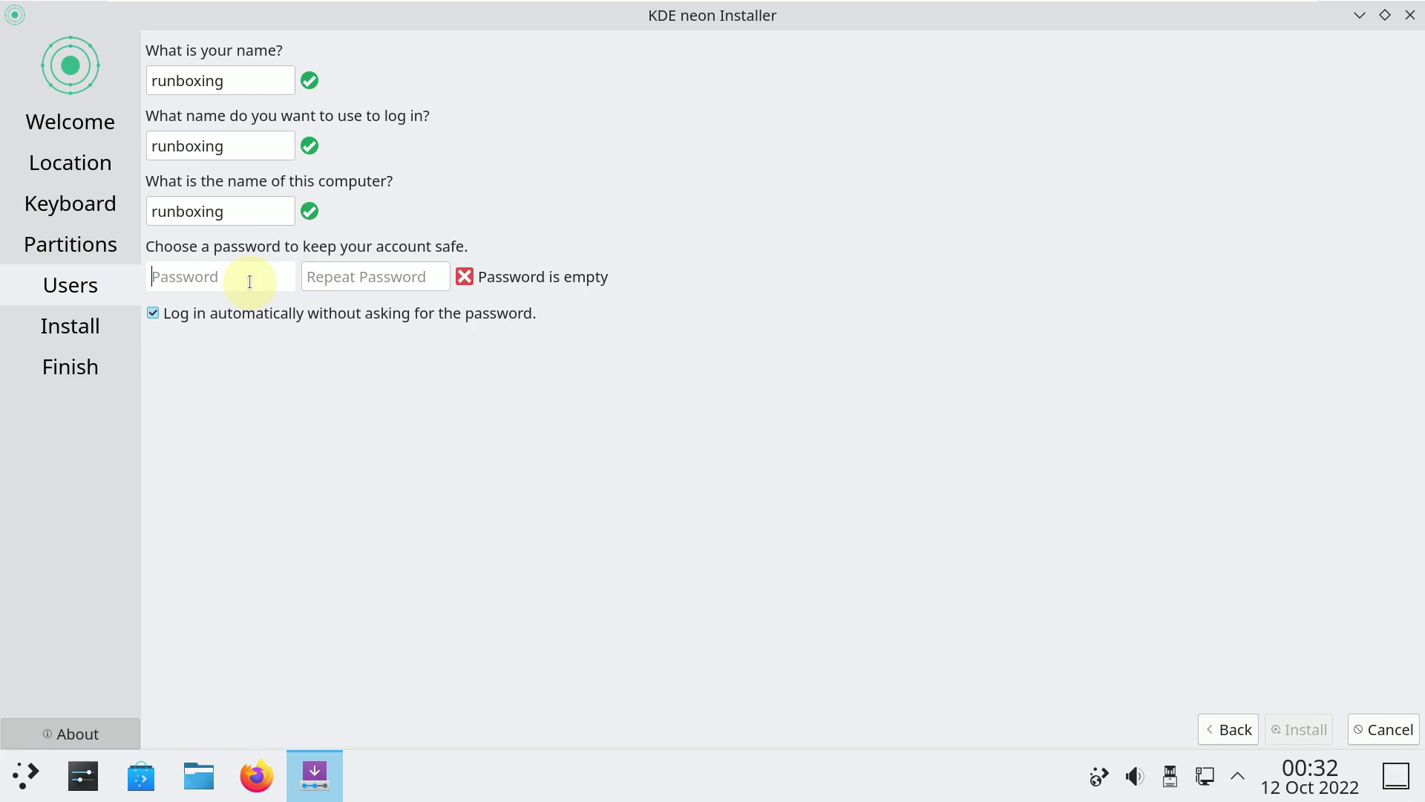
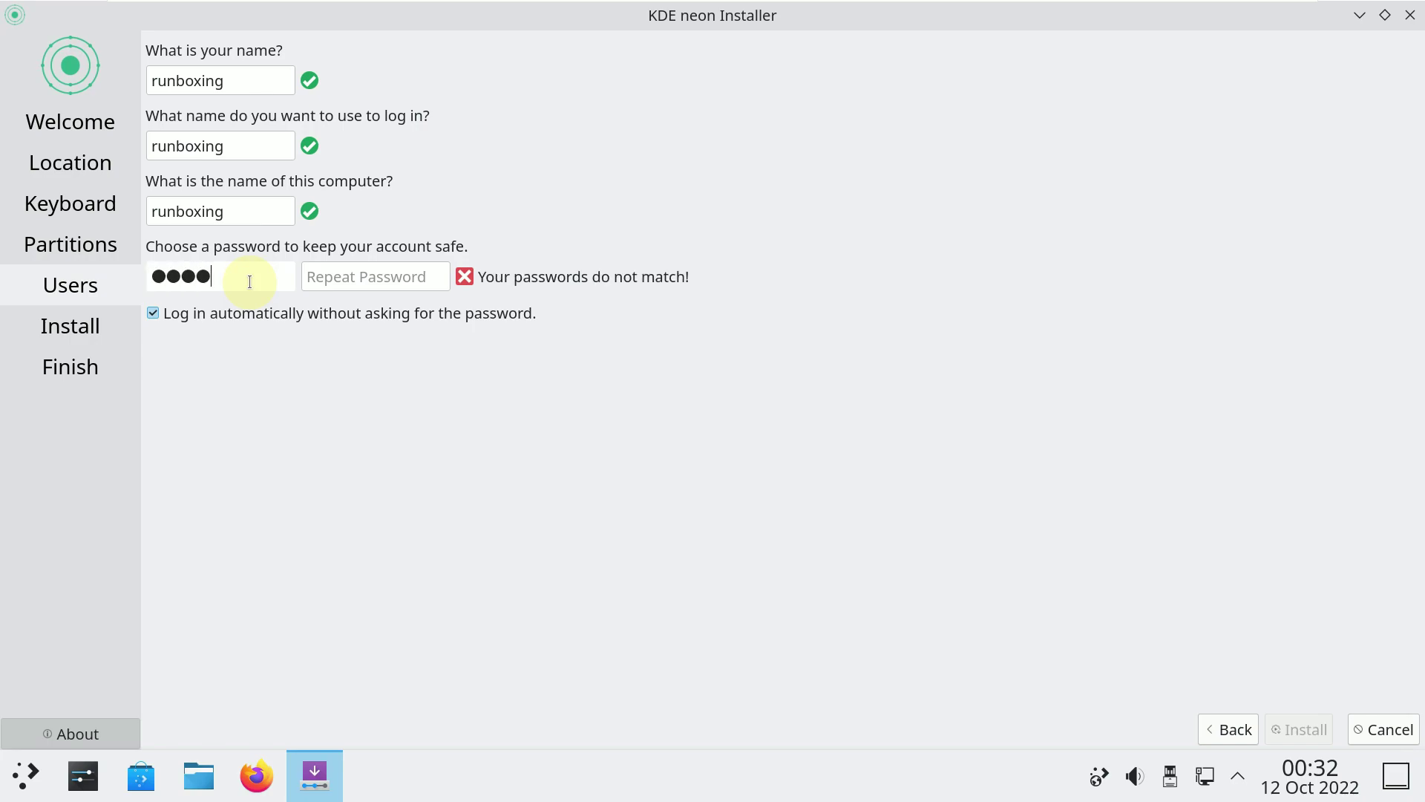
pyautogui.click(349, 280)
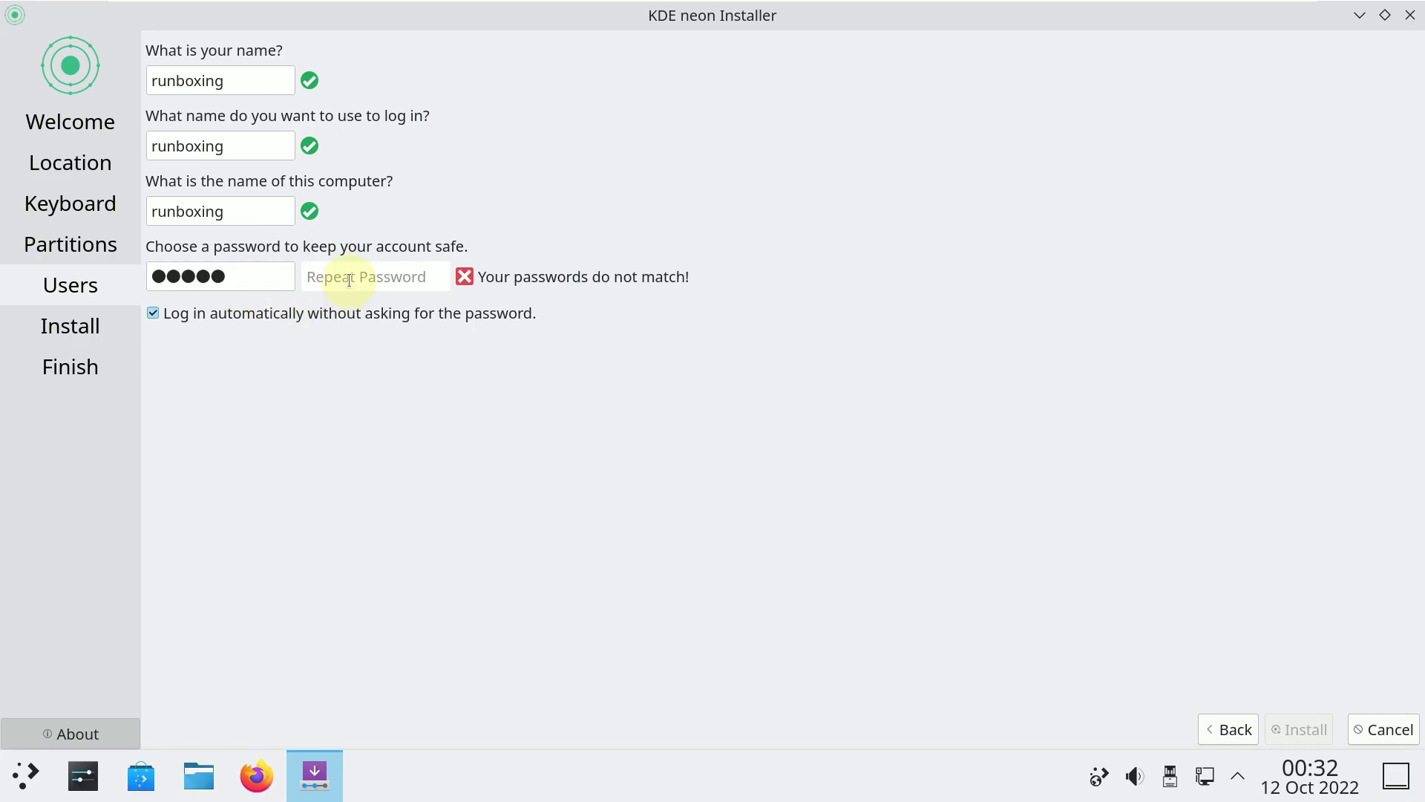
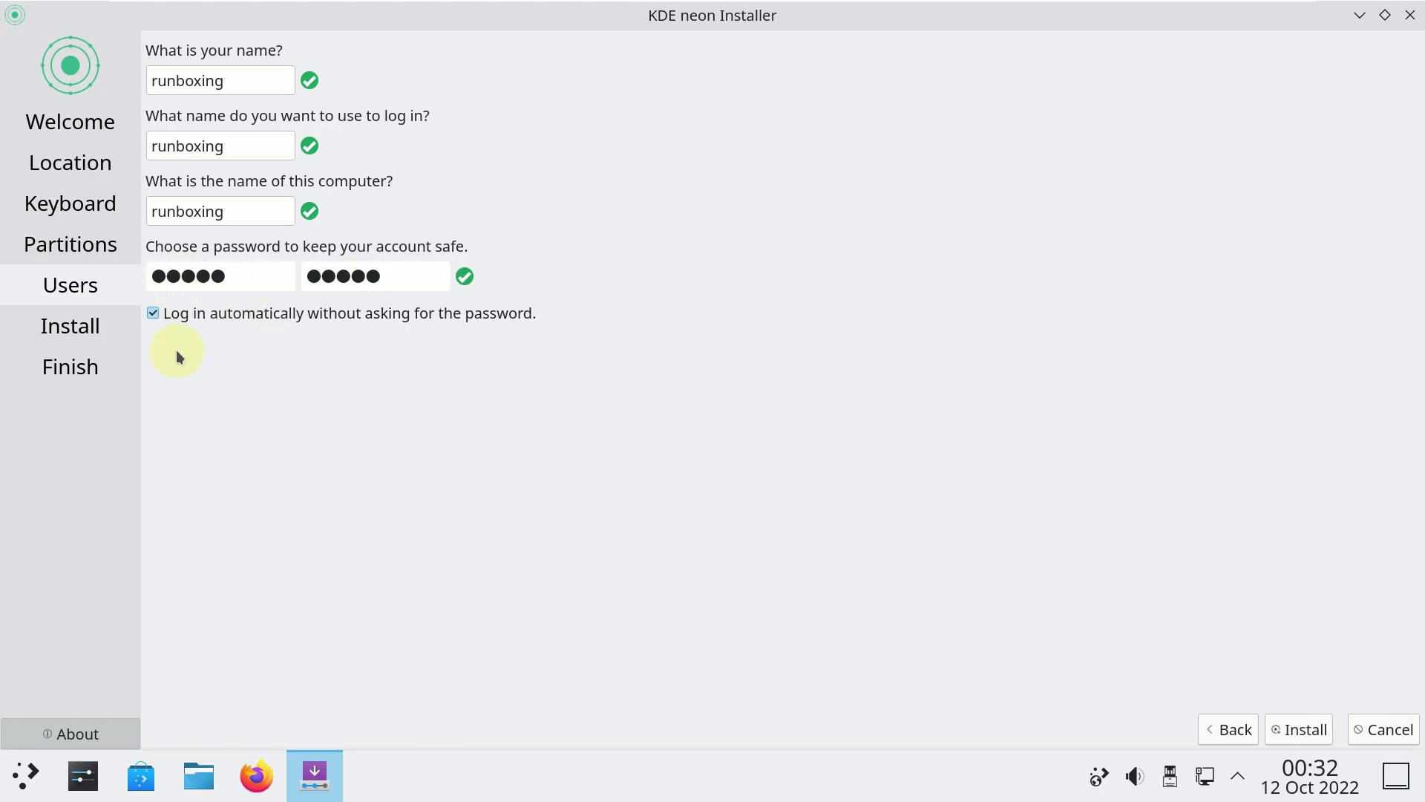
pyautogui.click(1298, 729)
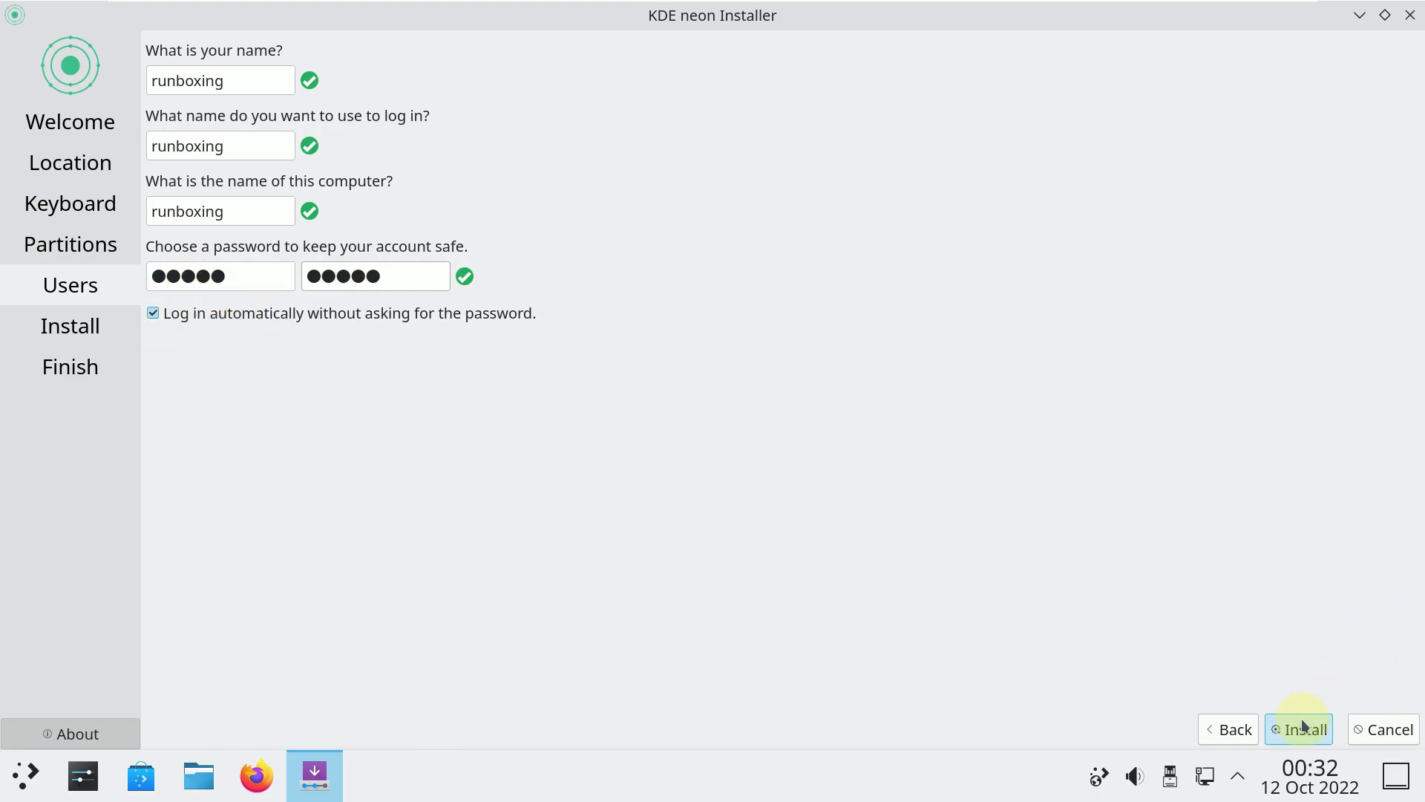
# Cancel the installation and open Display Configuration from the desktop menu, maximized.
pyautogui.click(1385, 730)
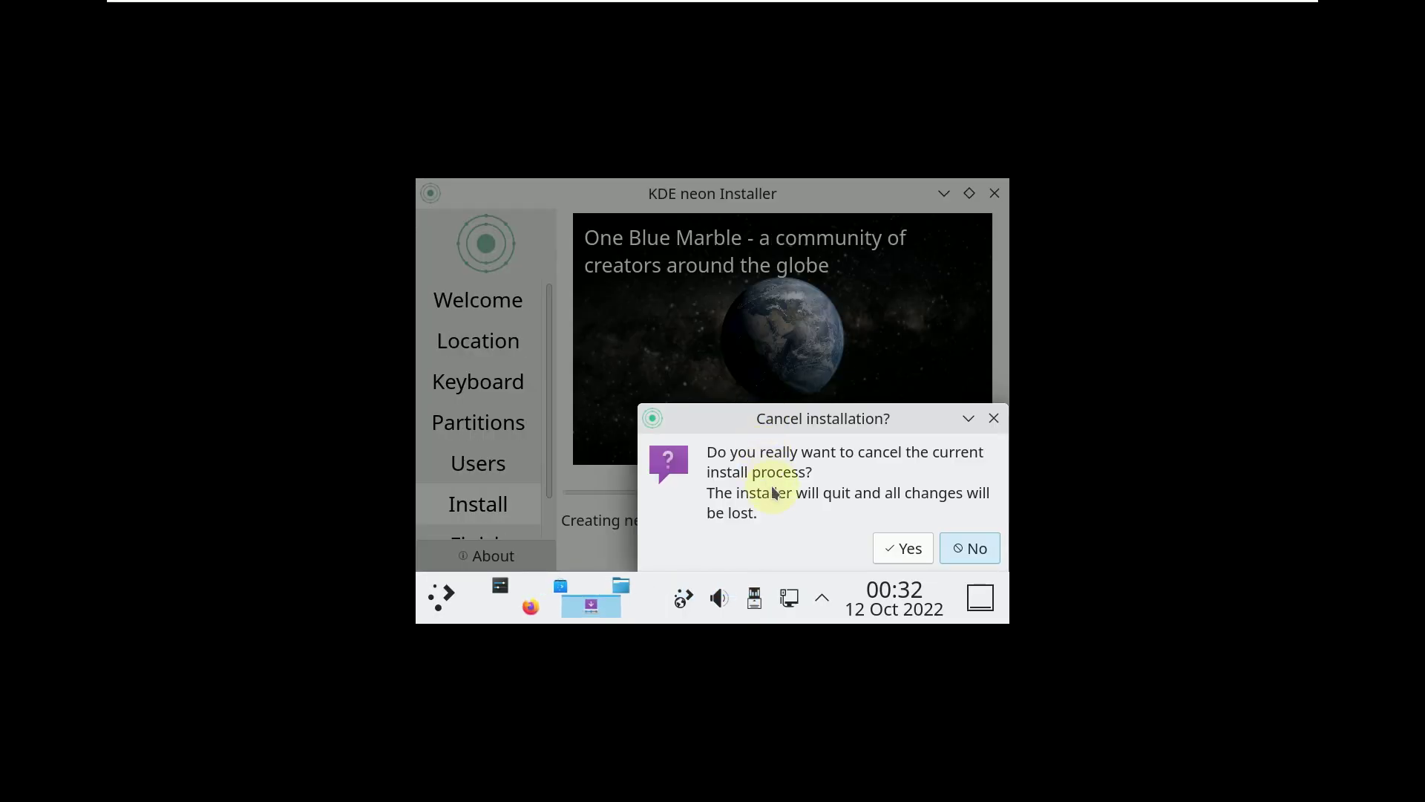
pyautogui.click(894, 550)
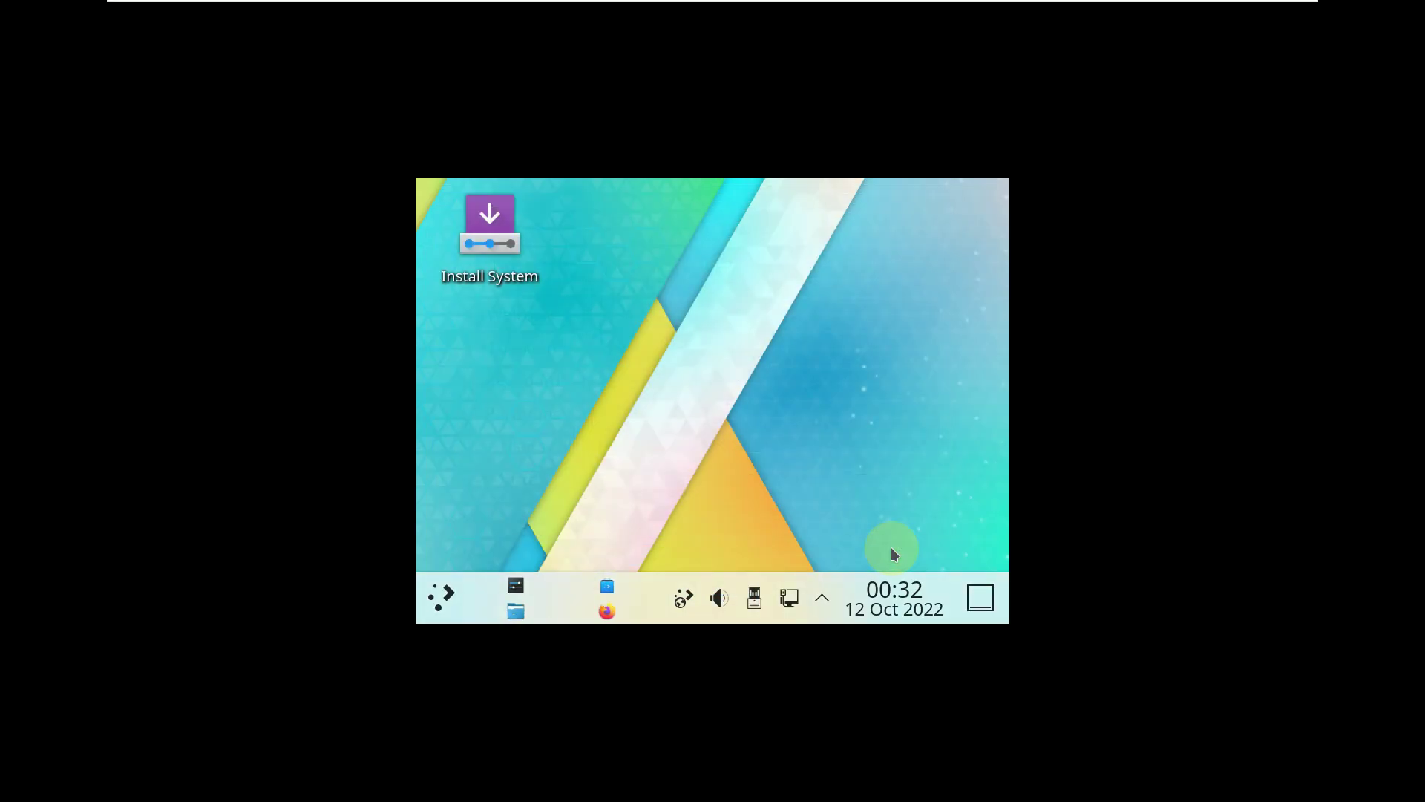
pyautogui.rightClick(635, 258)
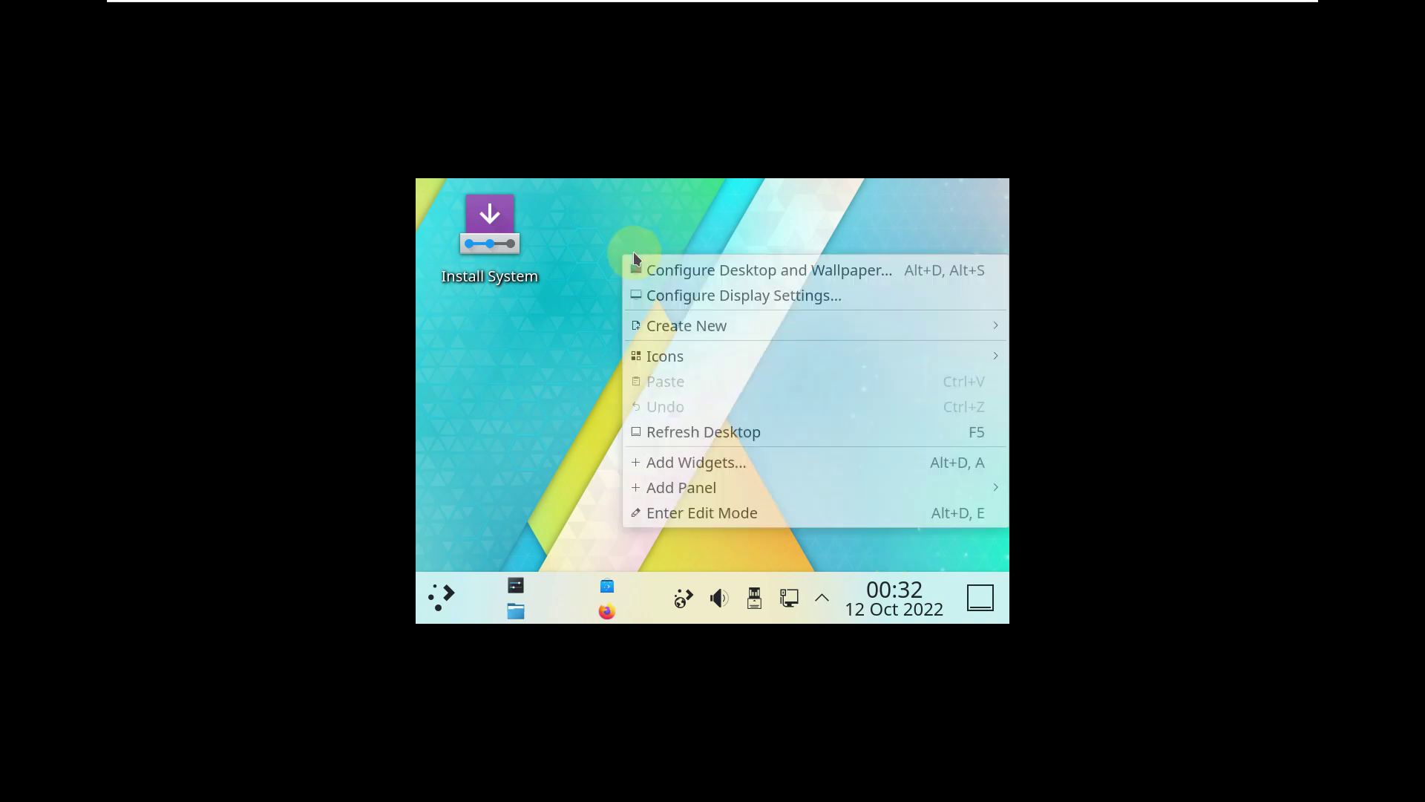
pyautogui.click(671, 295)
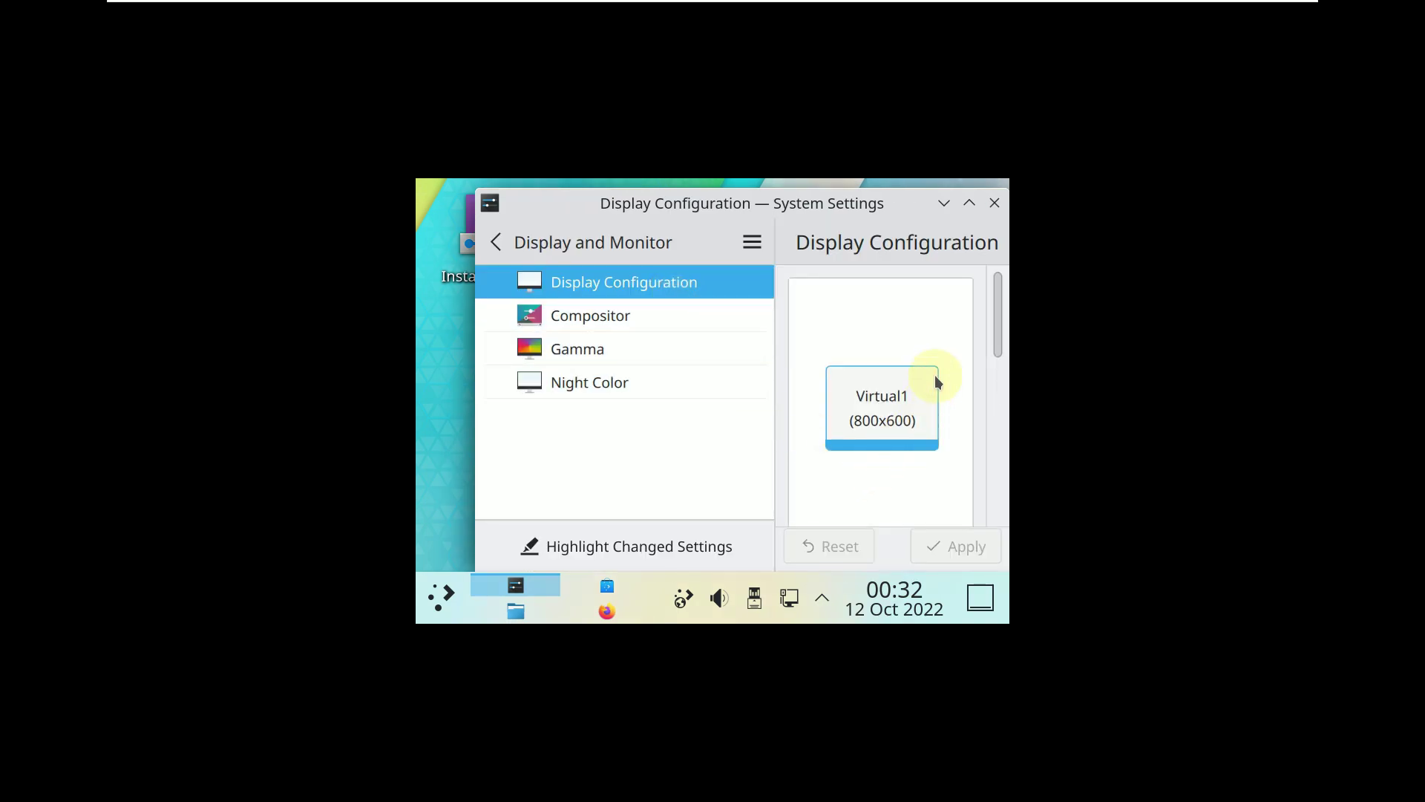
pyautogui.click(967, 205)
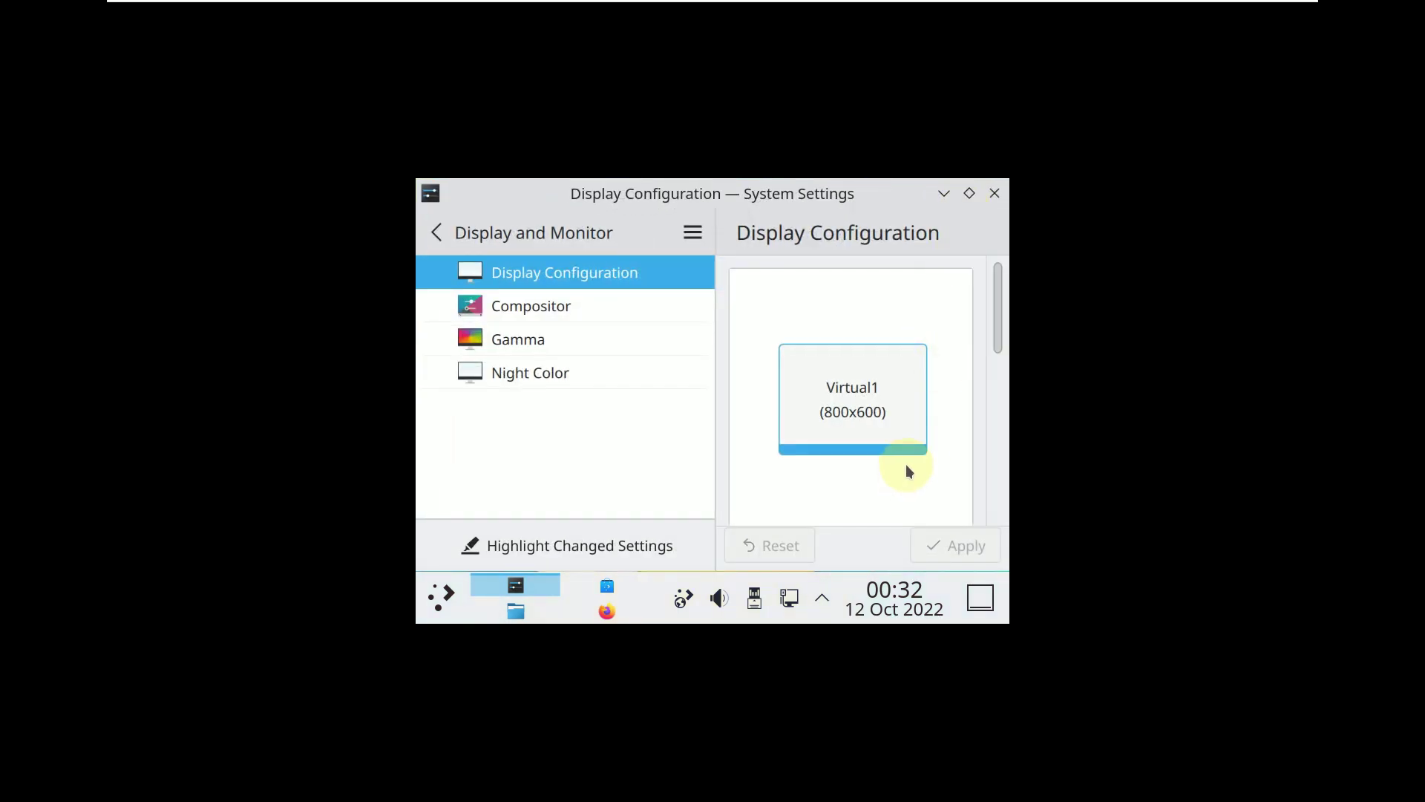
# Change the Virtual1 resolution from 800x600 to 1920x1080 (16:9).
pyautogui.moveTo(995, 321); pyautogui.dragTo(992, 398)
pyautogui.click(924, 398)
pyautogui.scroll(5, 888, 398)
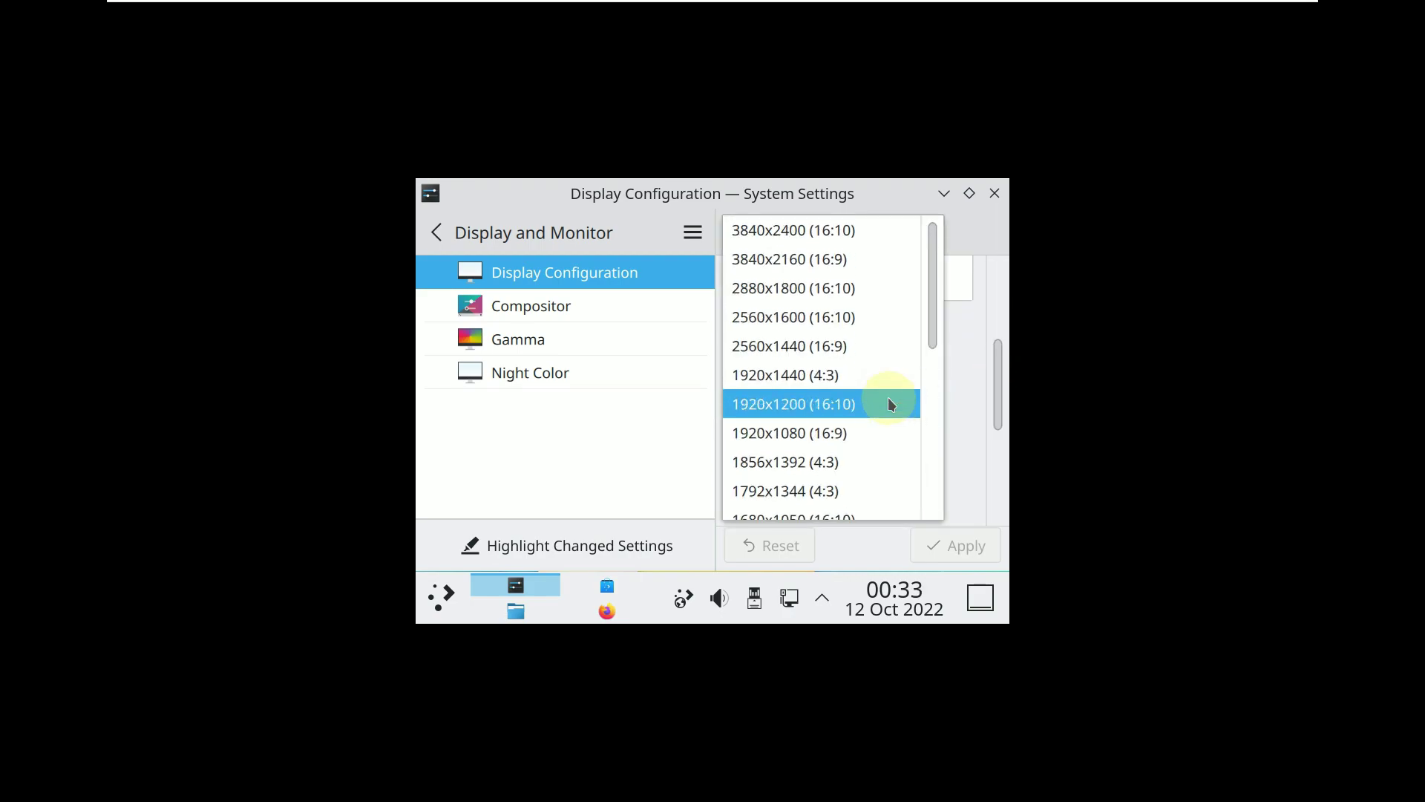
pyautogui.click(842, 429)
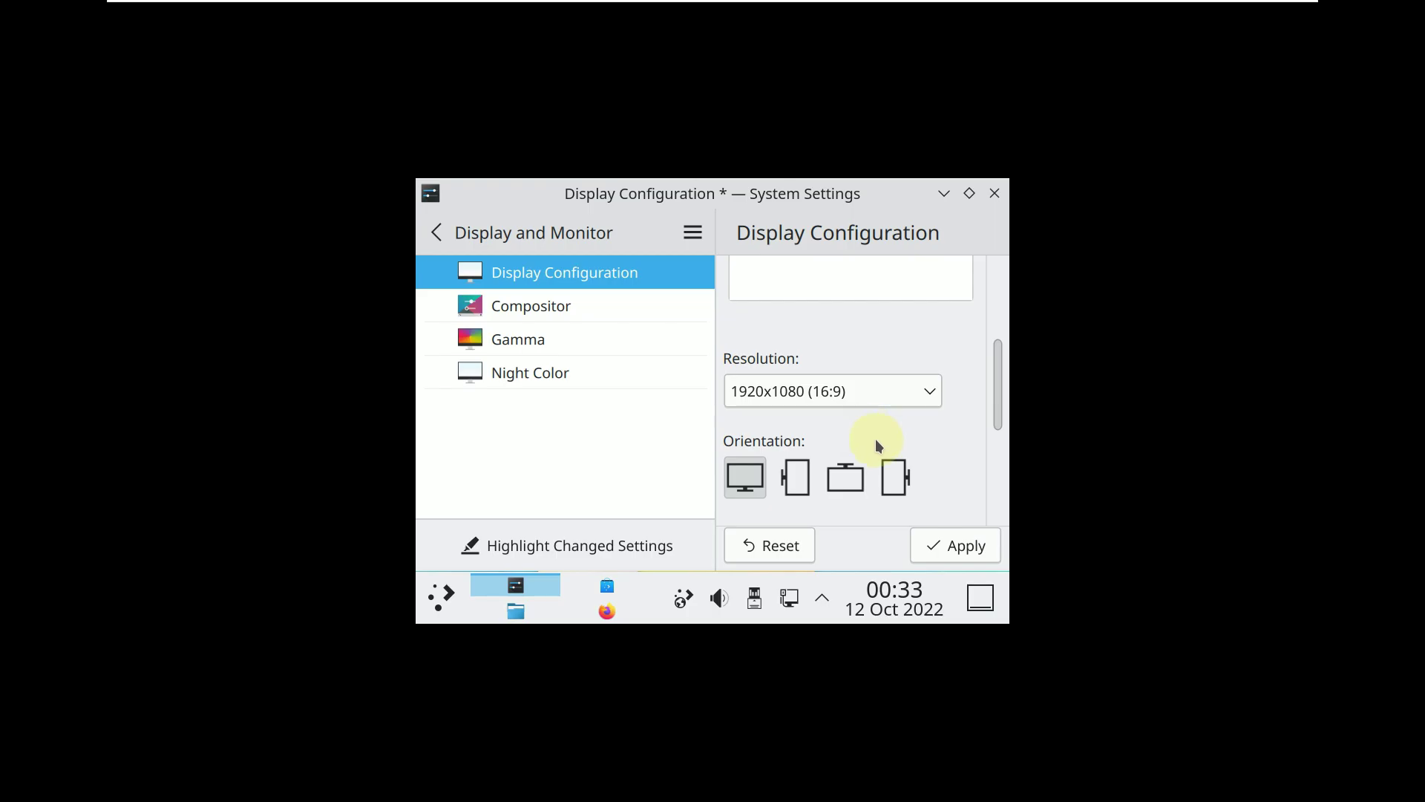
# Apply and keep the 1920x1080 resolution, then view About this System showing KDE neon 5.26.
pyautogui.click(920, 547)
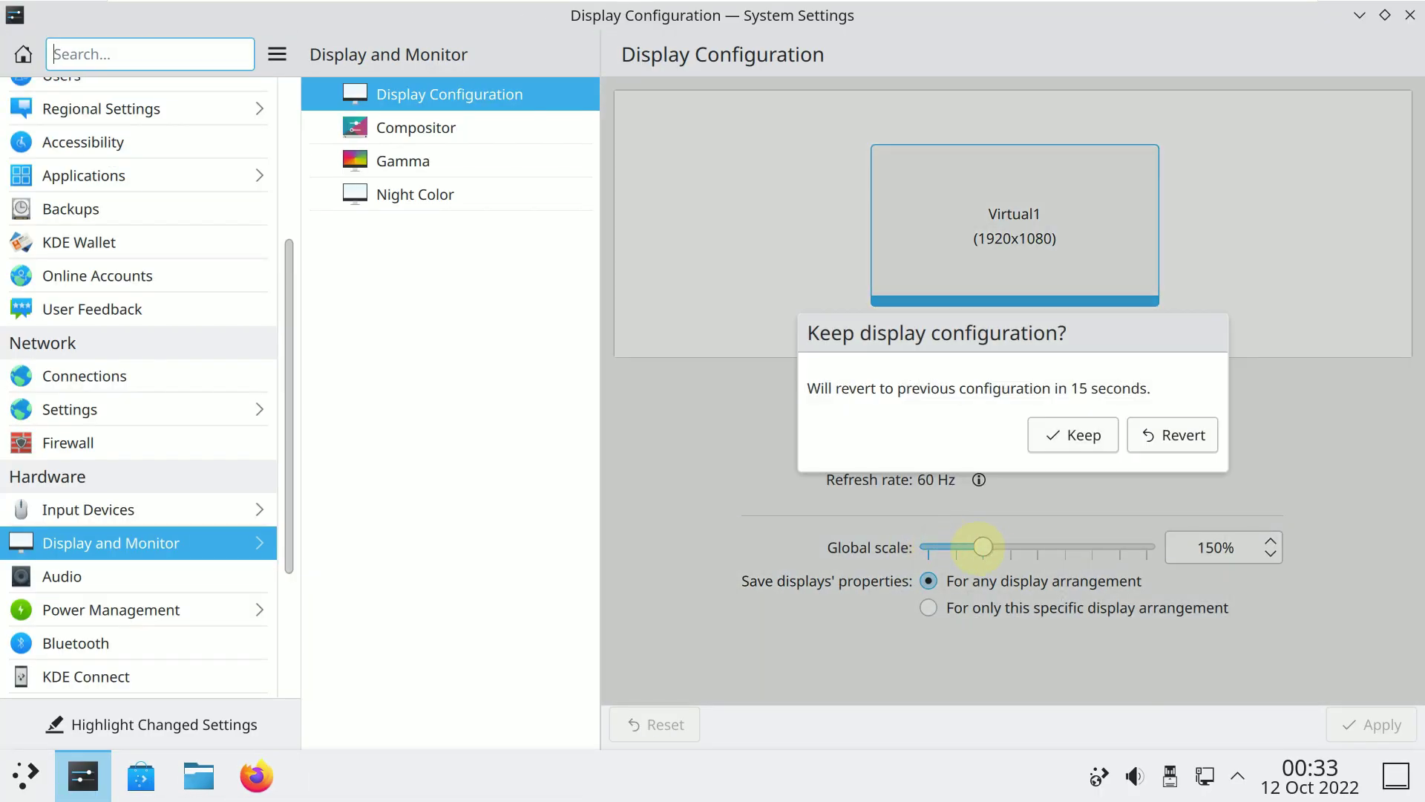
pyautogui.click(1054, 432)
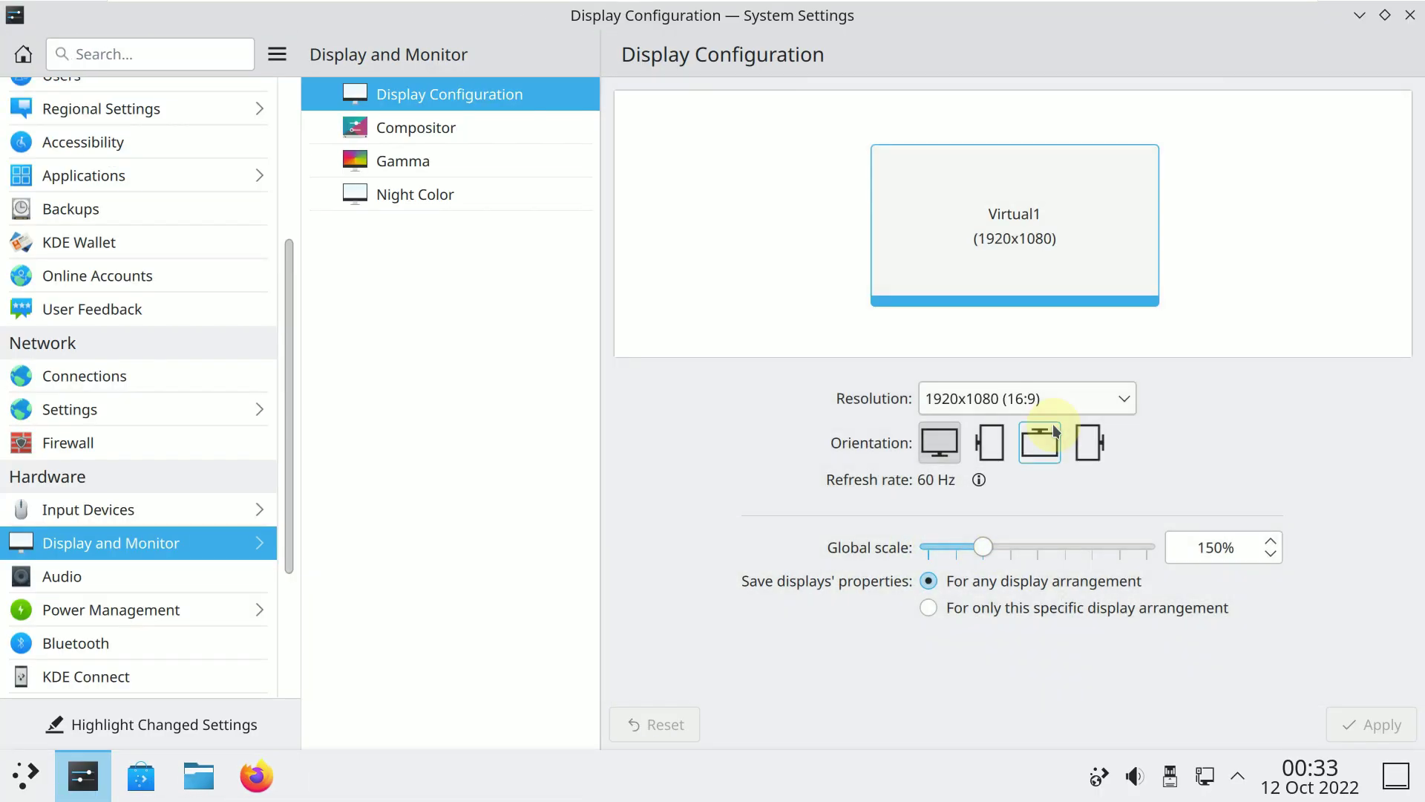
pyautogui.scroll(-3, 250, 509)
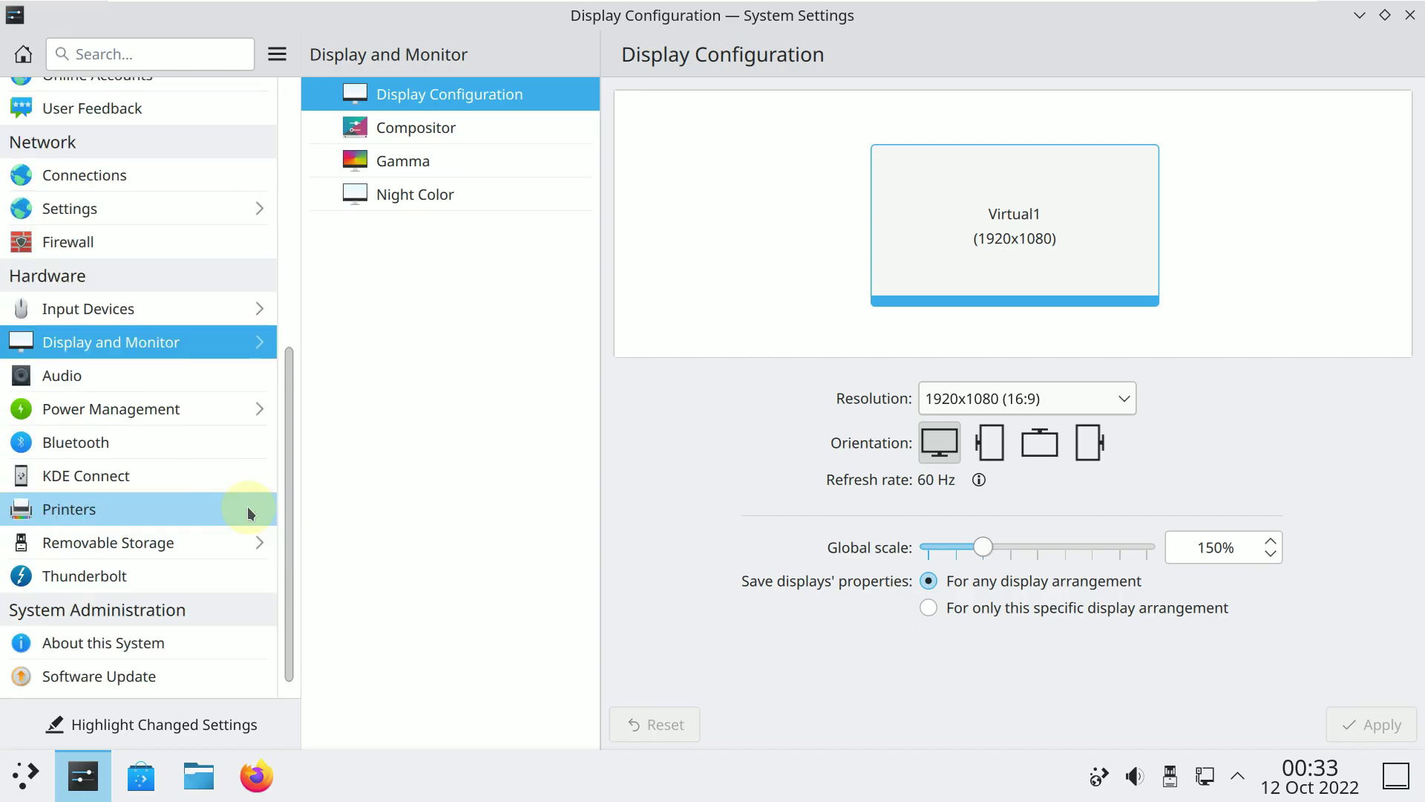
pyautogui.click(181, 648)
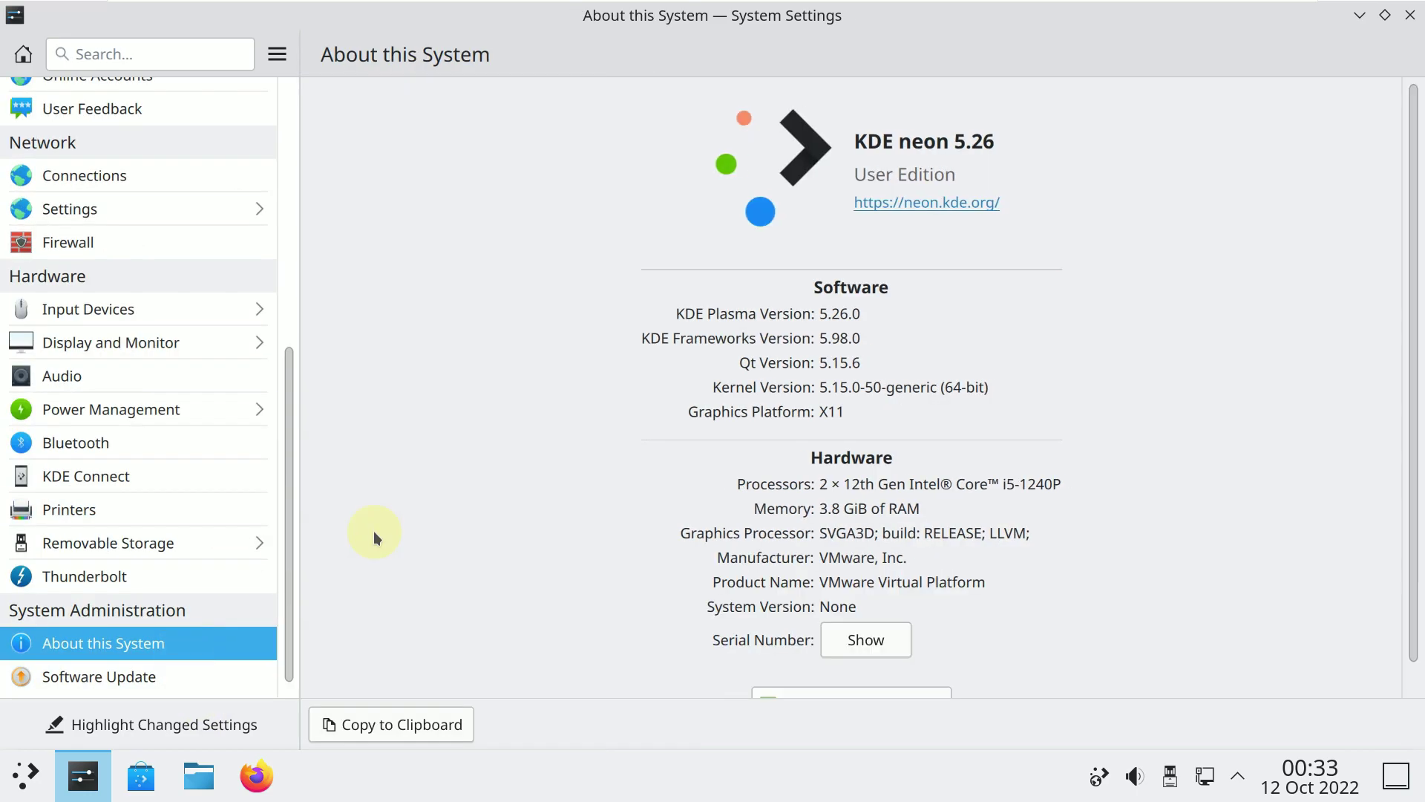
pyautogui.scroll(-1, 986, 327)
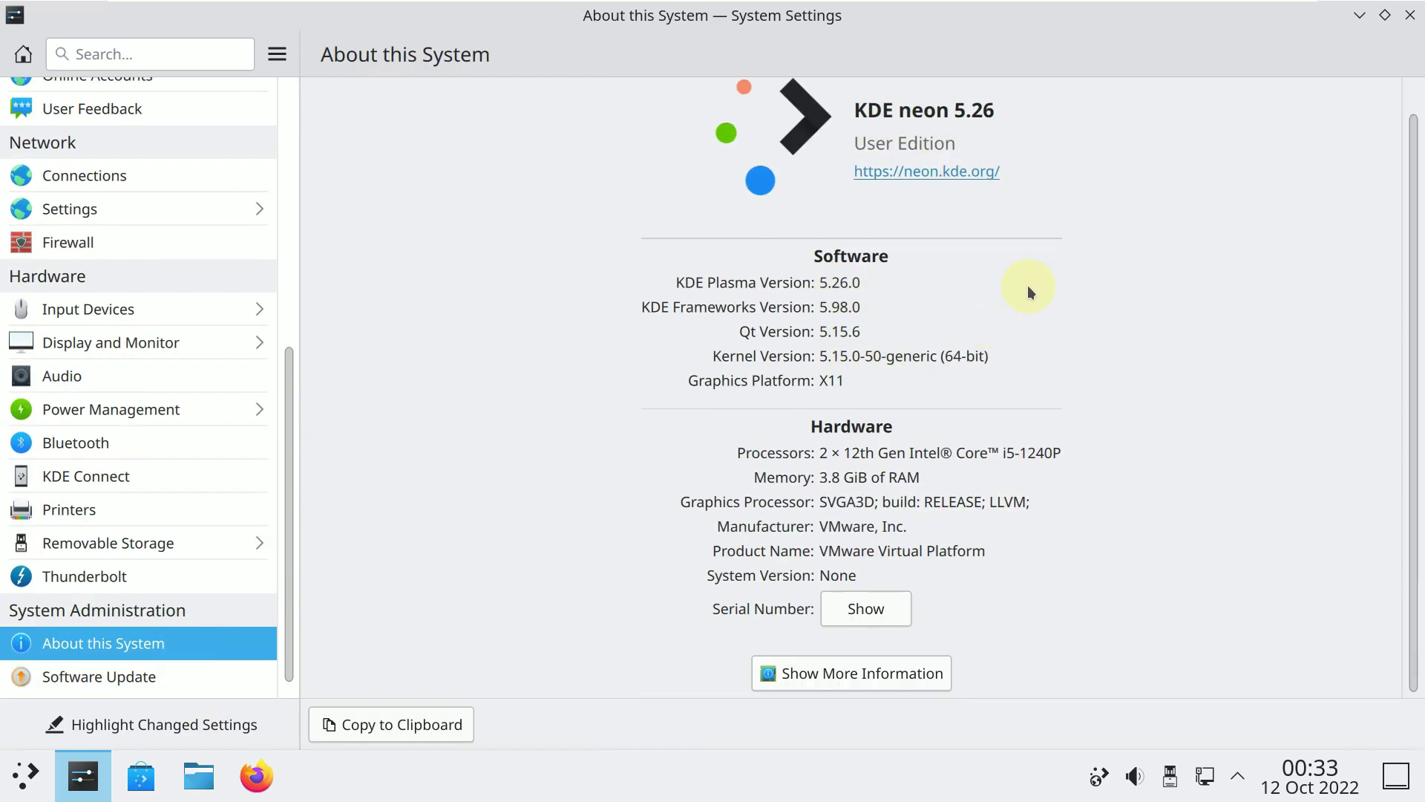
# Close System Settings and choose Shut Down from the Kickoff launcher, starting the 30-second countdown.
pyautogui.click(1408, 17)
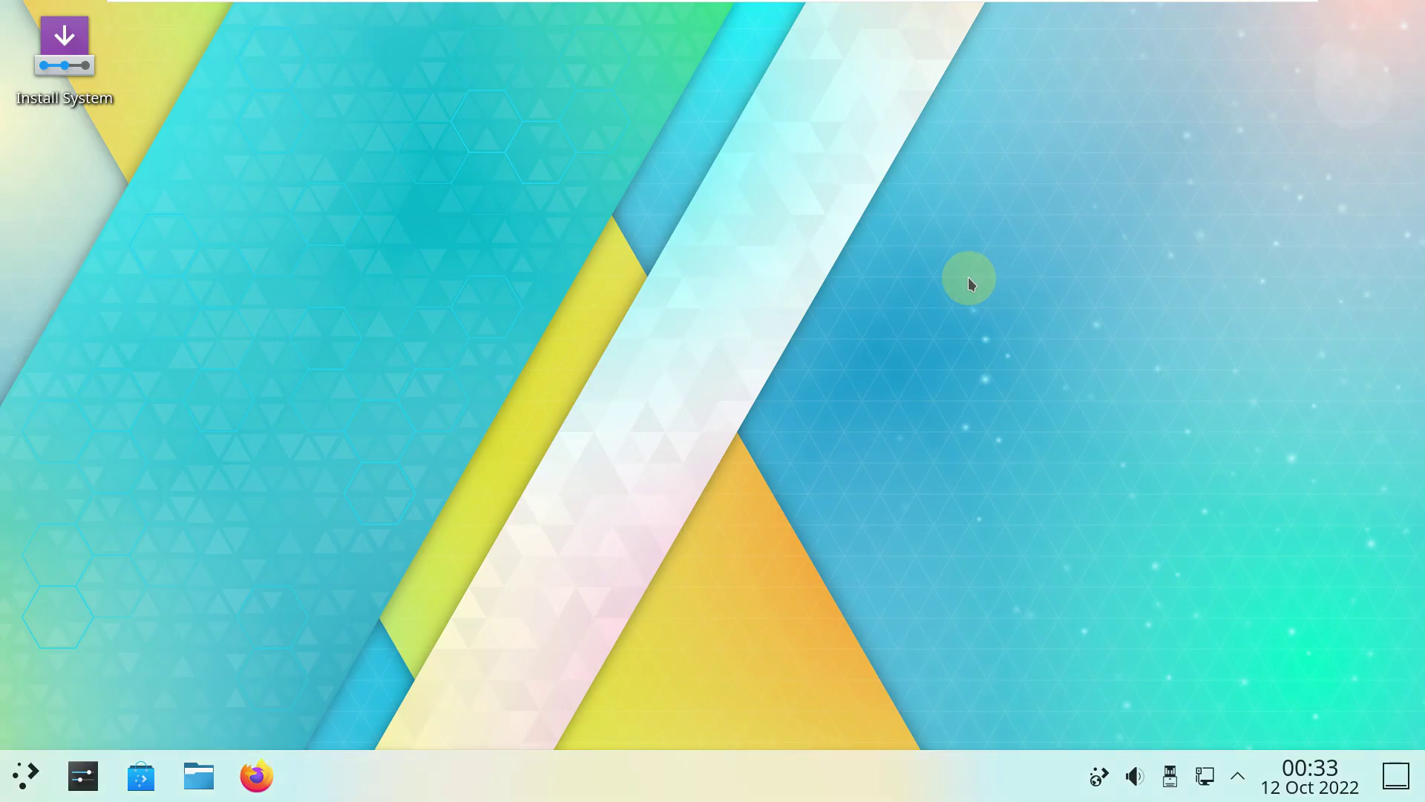
pyautogui.rightClick(567, 339)
pyautogui.click(134, 621)
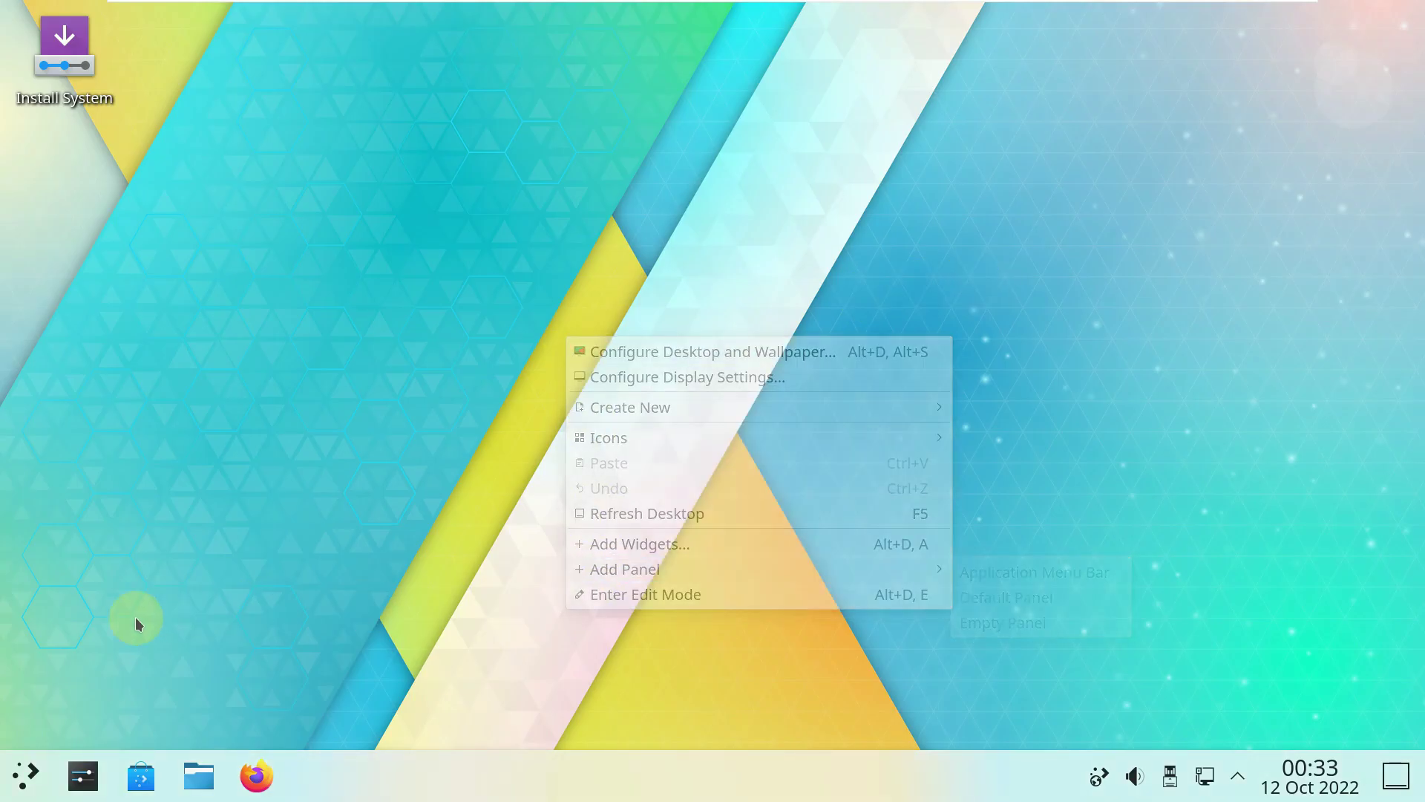
pyautogui.click(21, 775)
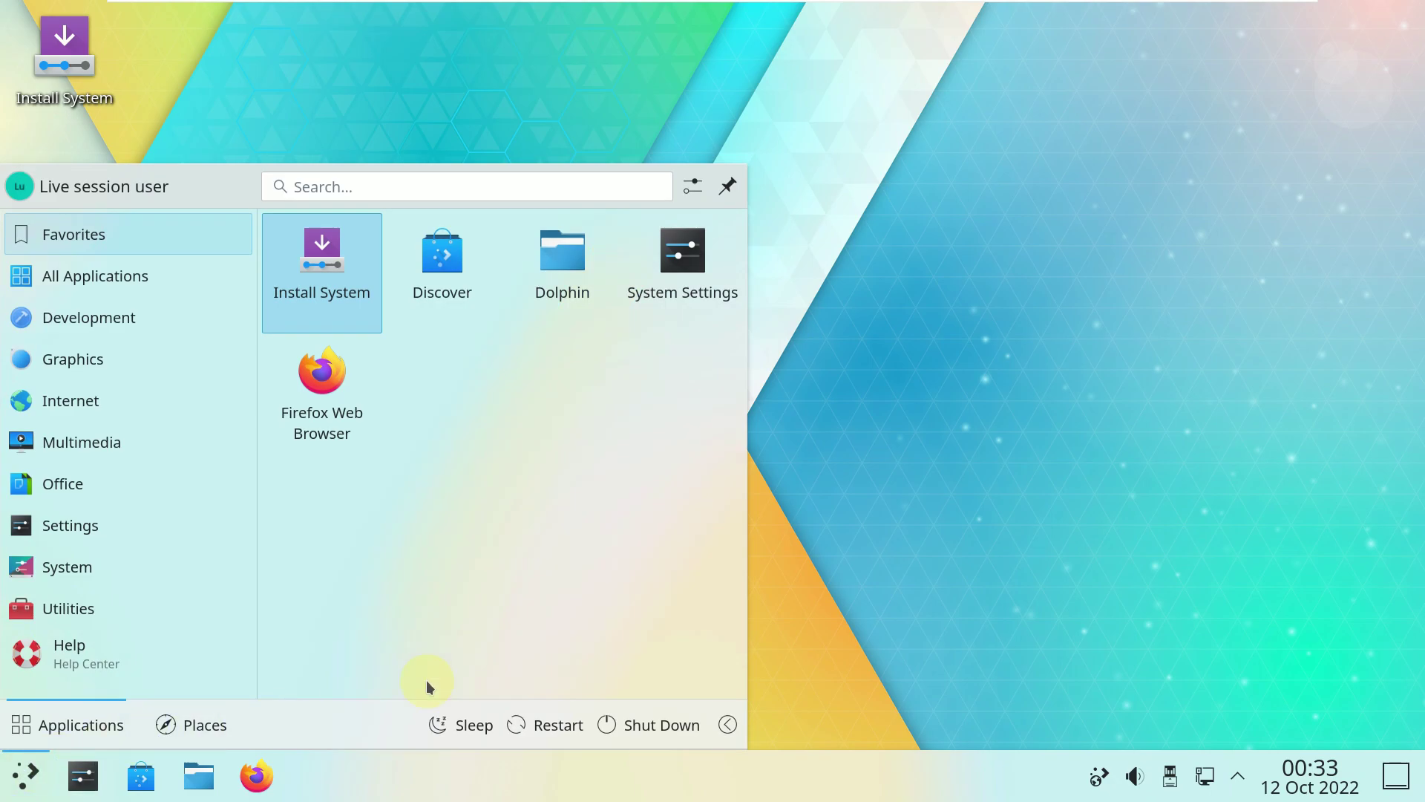
pyautogui.click(664, 724)
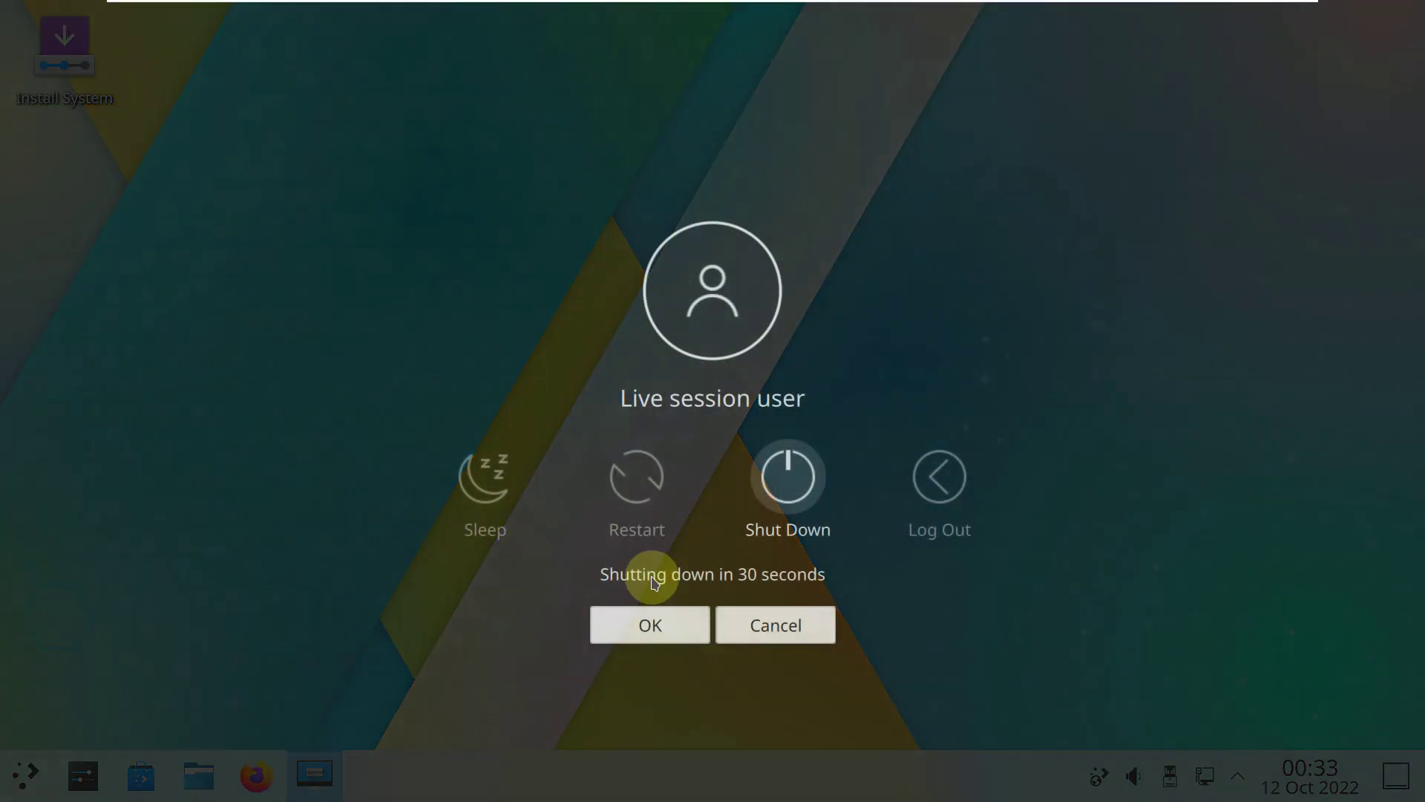